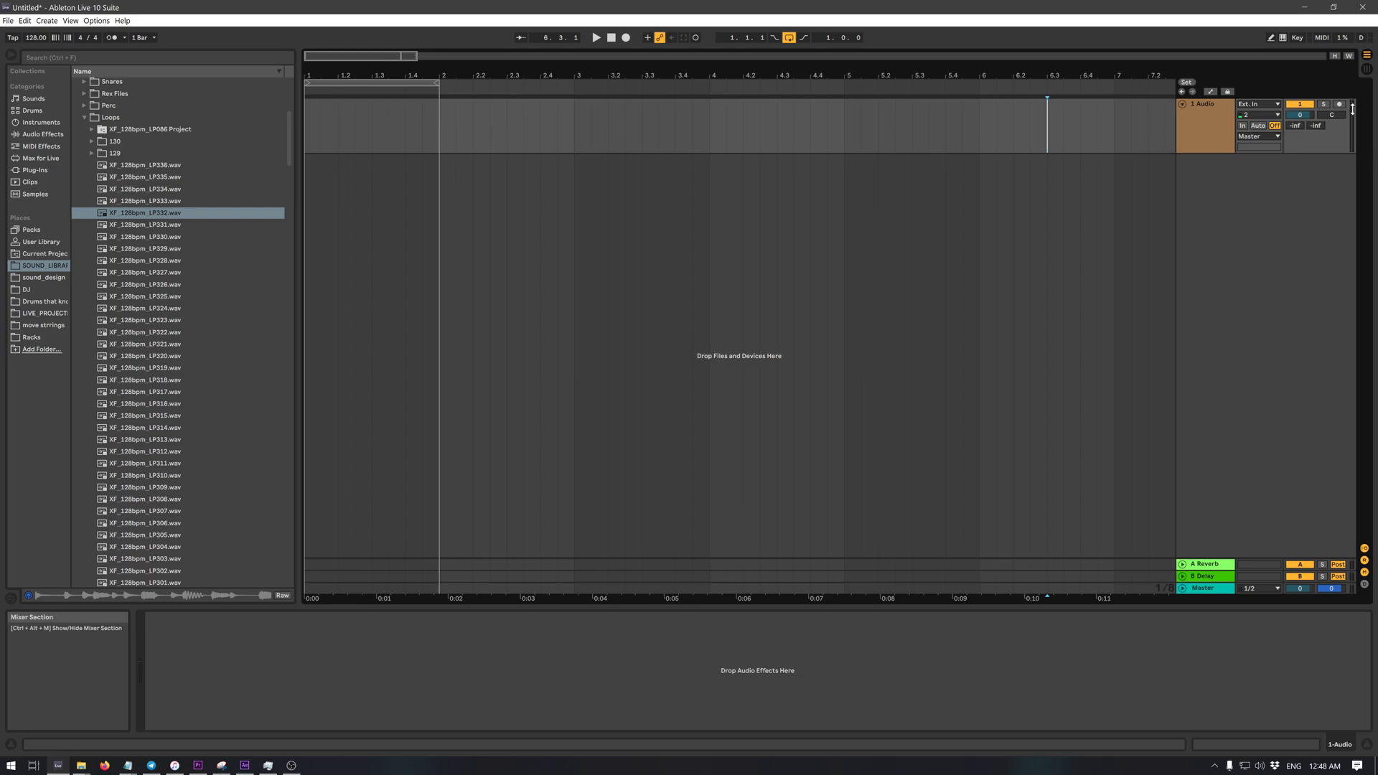
- Duplicate the audio track three times in the Session View, making four audio tracks, and return to the Arrangement View
key(Tab)
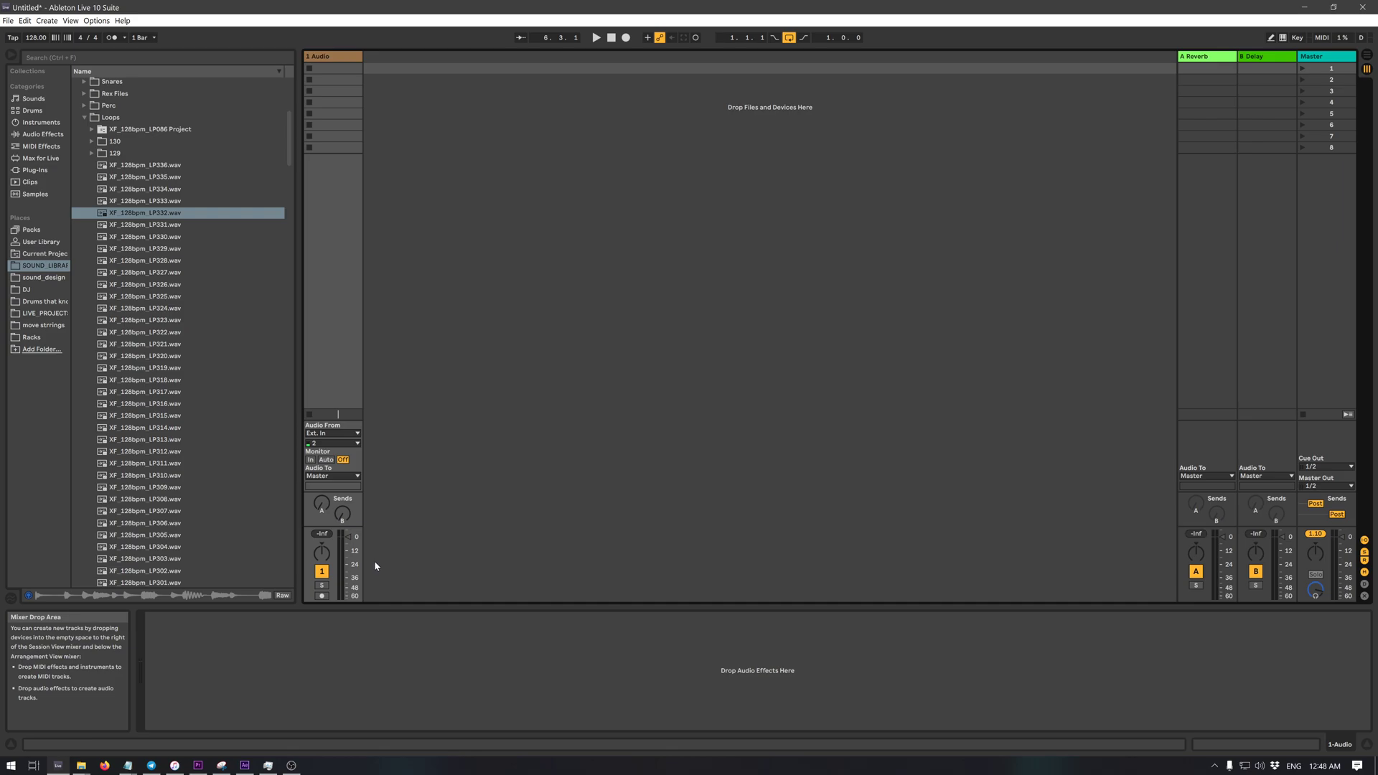
click(334, 59)
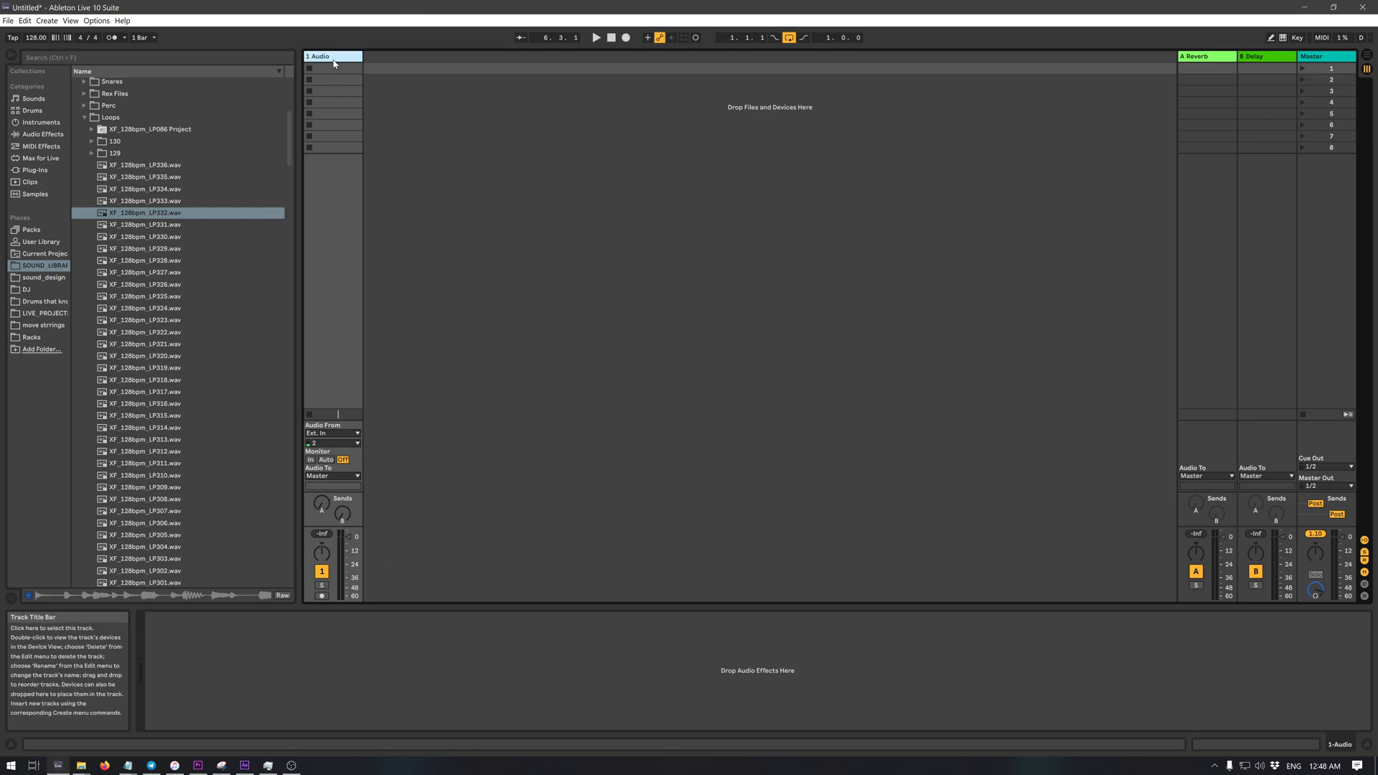
key(ctrl+d)
key(ctrl+d)
key(ctrl+d)
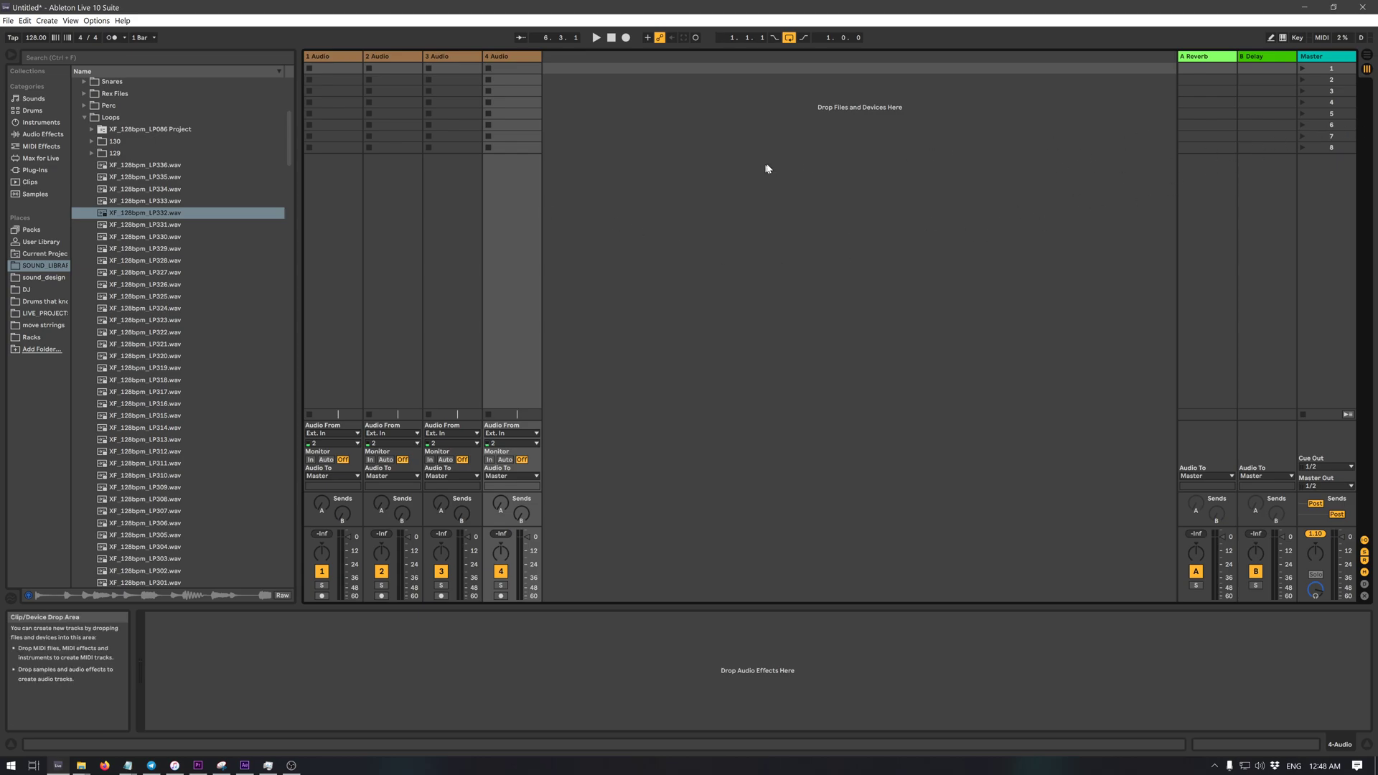
click(1366, 60)
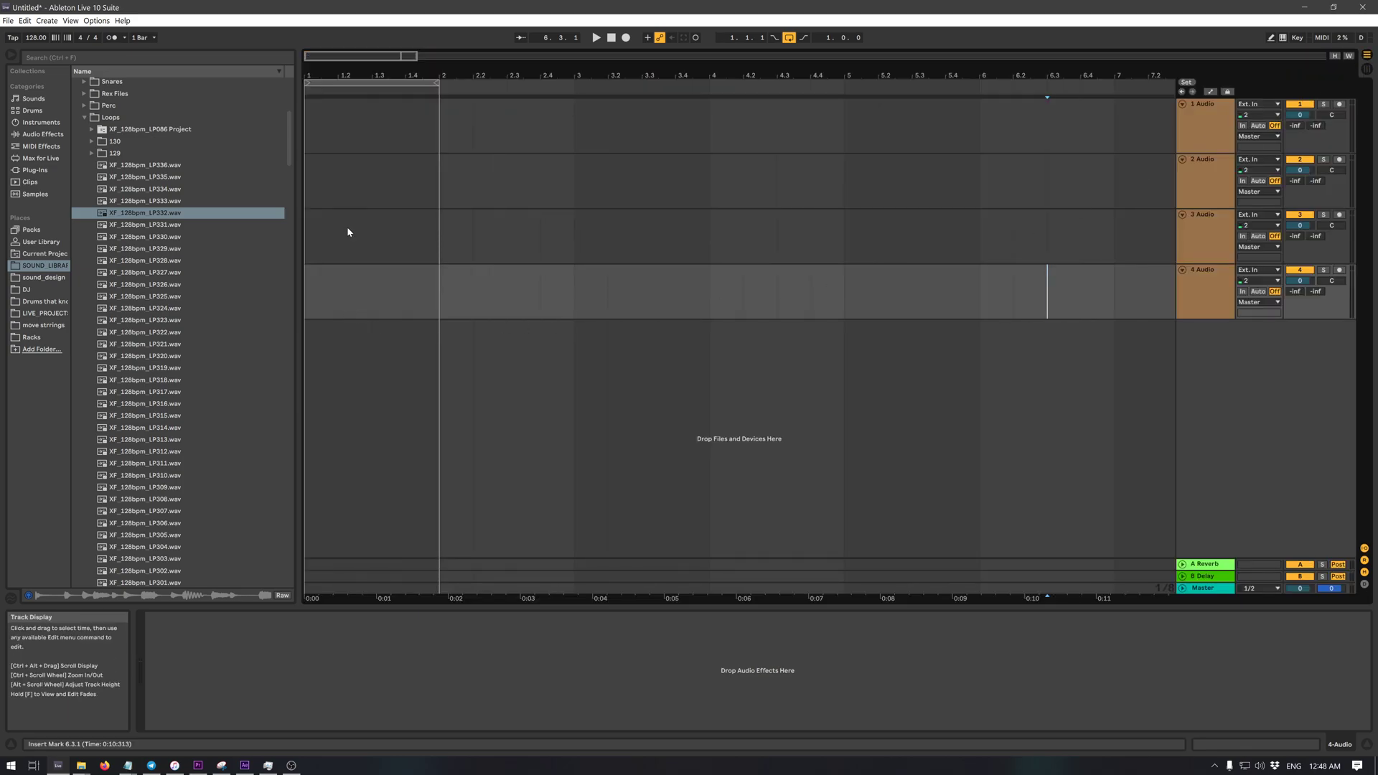
click(306, 293)
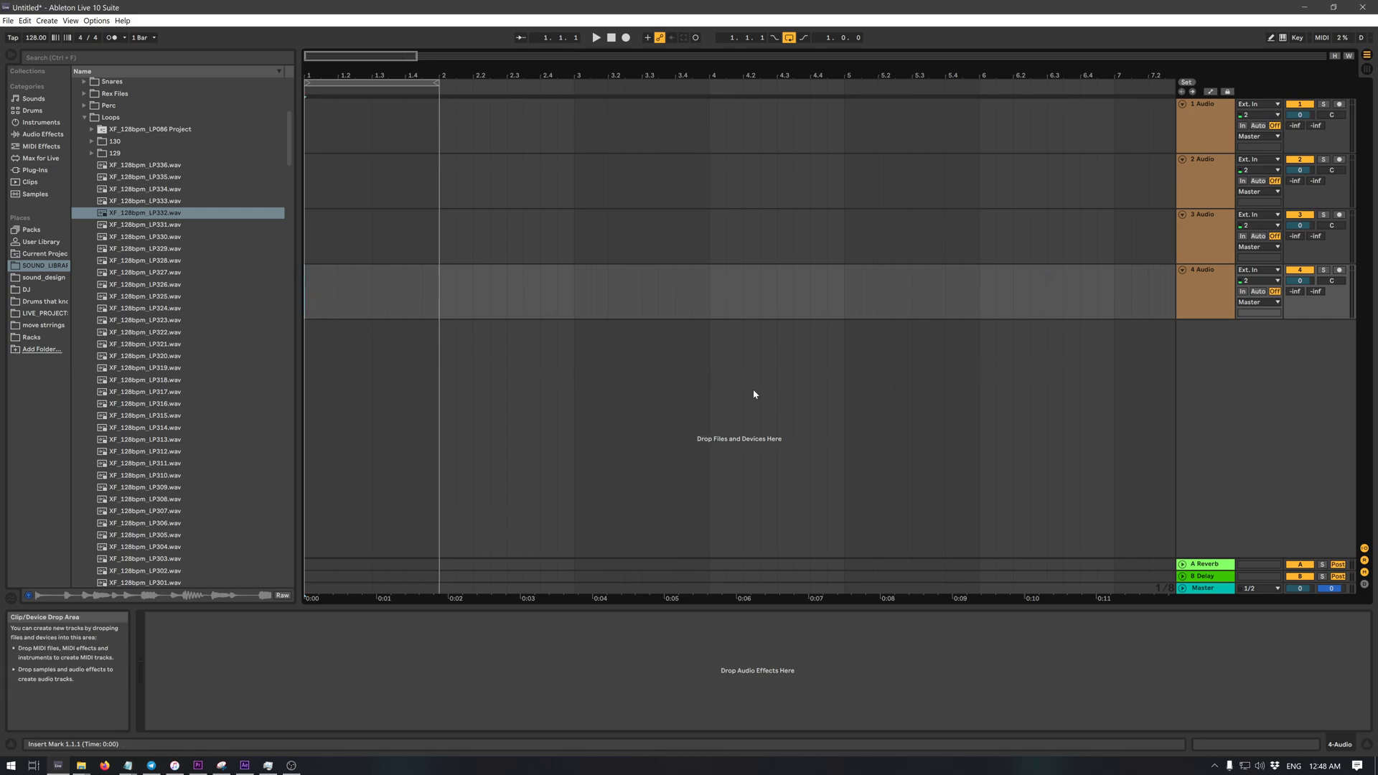
click(658, 422)
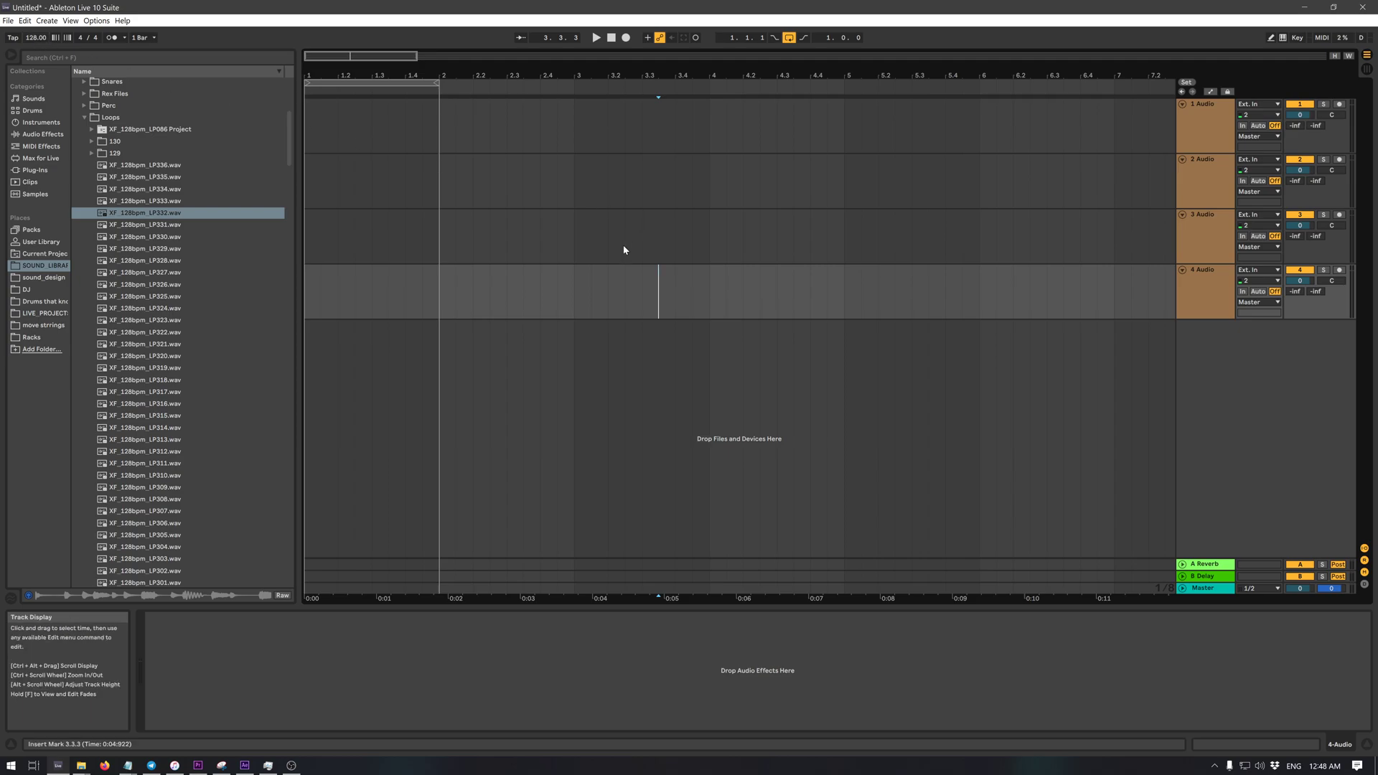
click(428, 300)
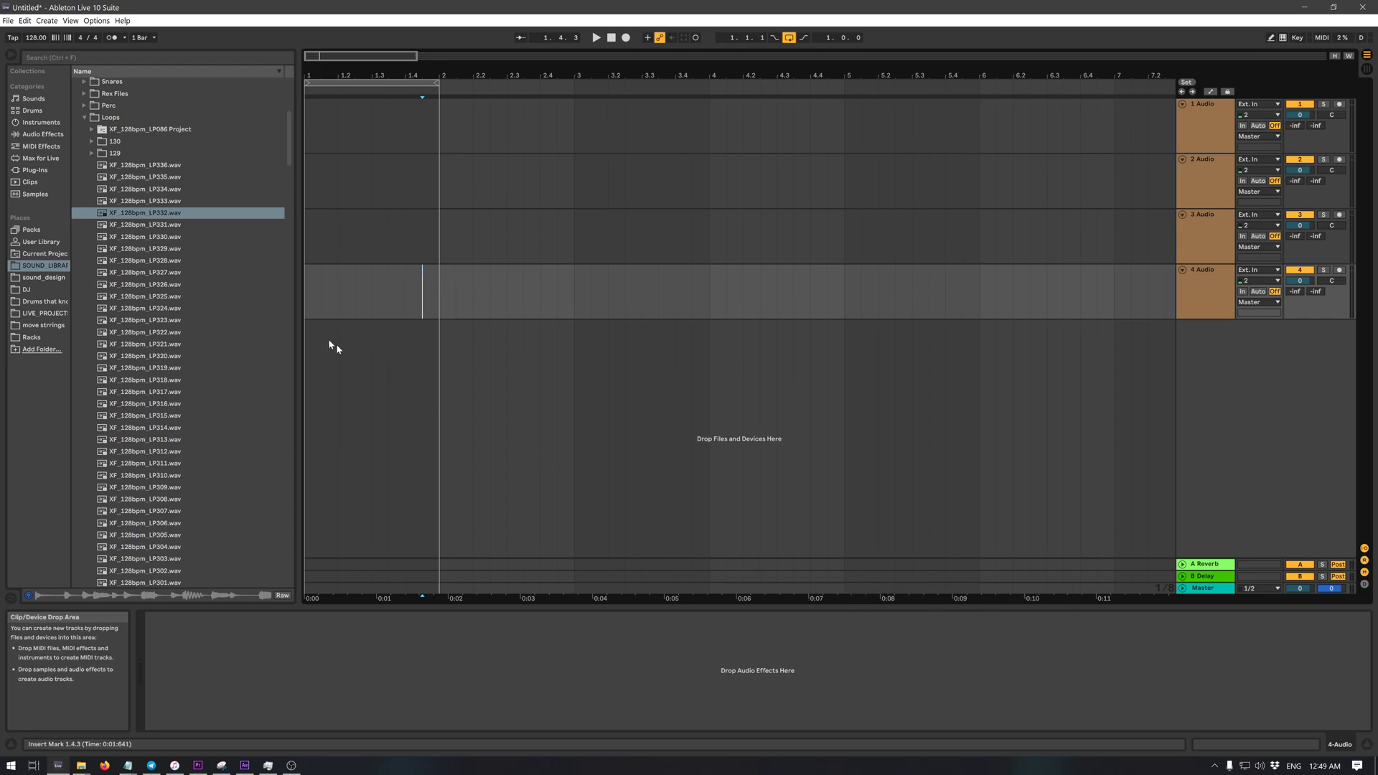
click(398, 399)
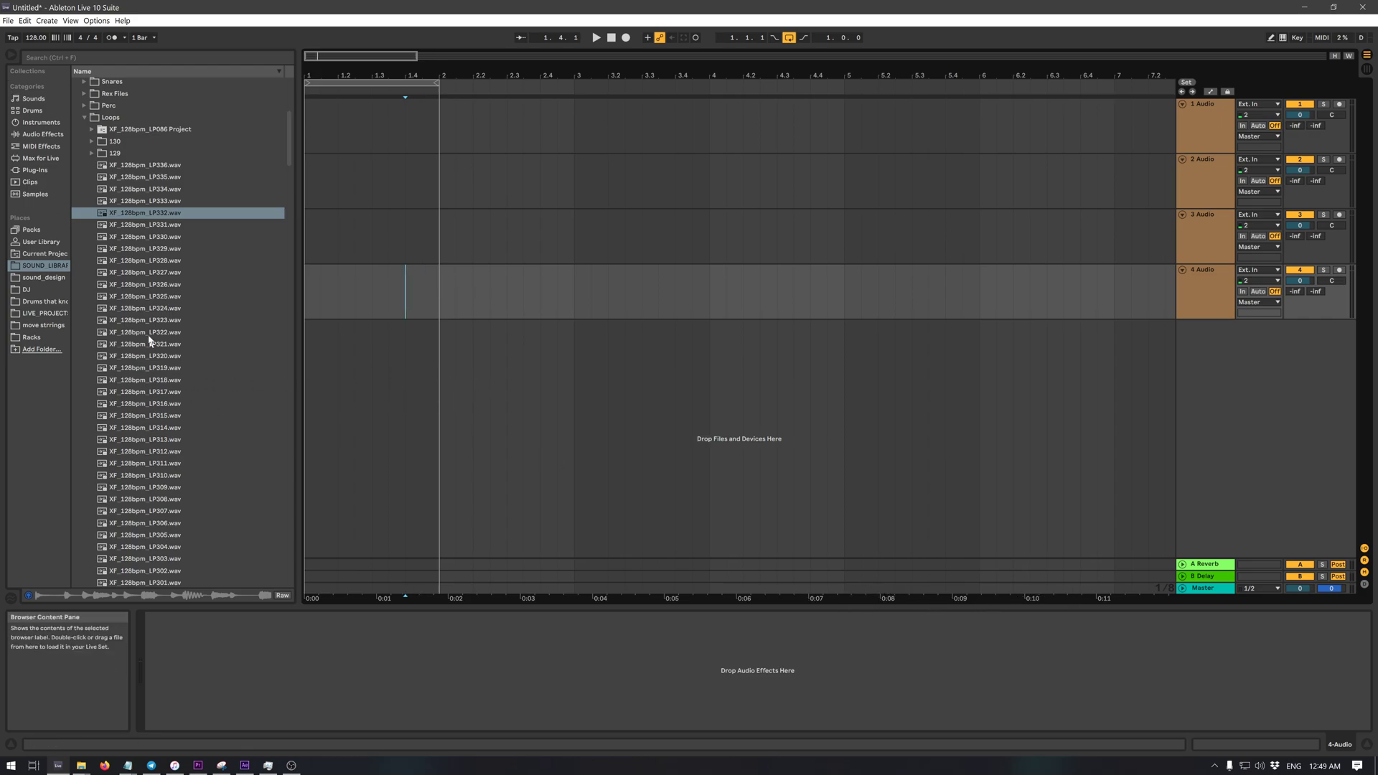
- Place the XF_128bpm_LP332.wav loop at the start of the fourth audio track
drag(124, 215, 314, 295)
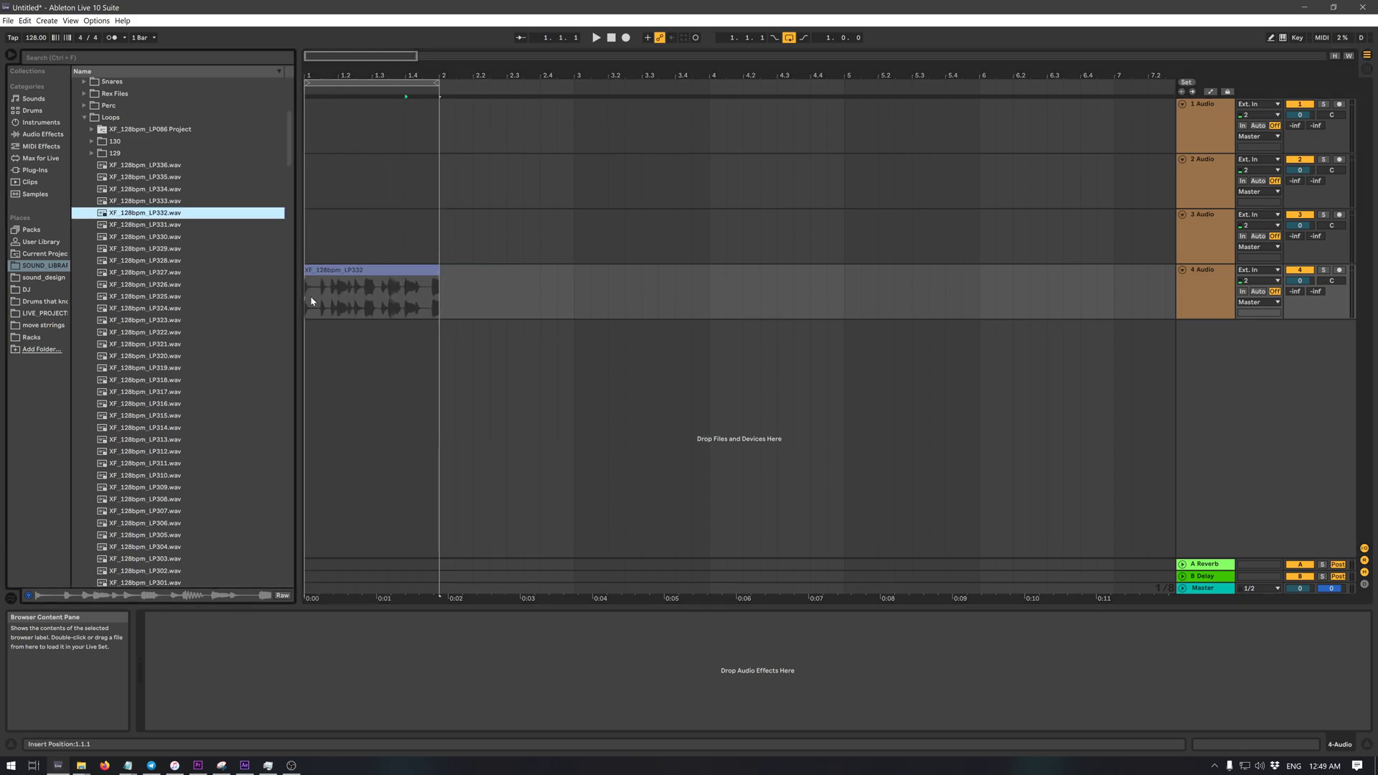
click(368, 379)
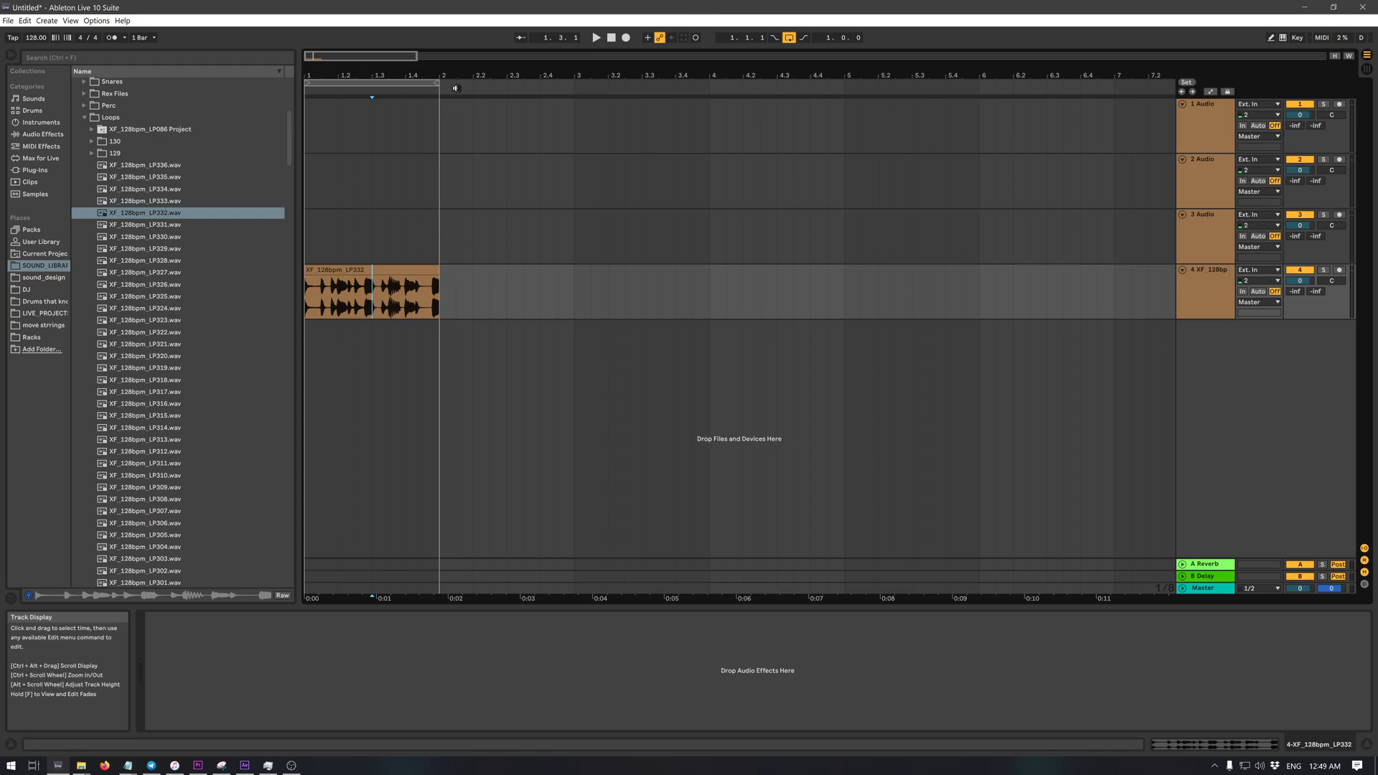
- Try moving the arrangement loop region to bar 2 and back to bar 1, and toggle looping off and on
drag(386, 82, 539, 144)
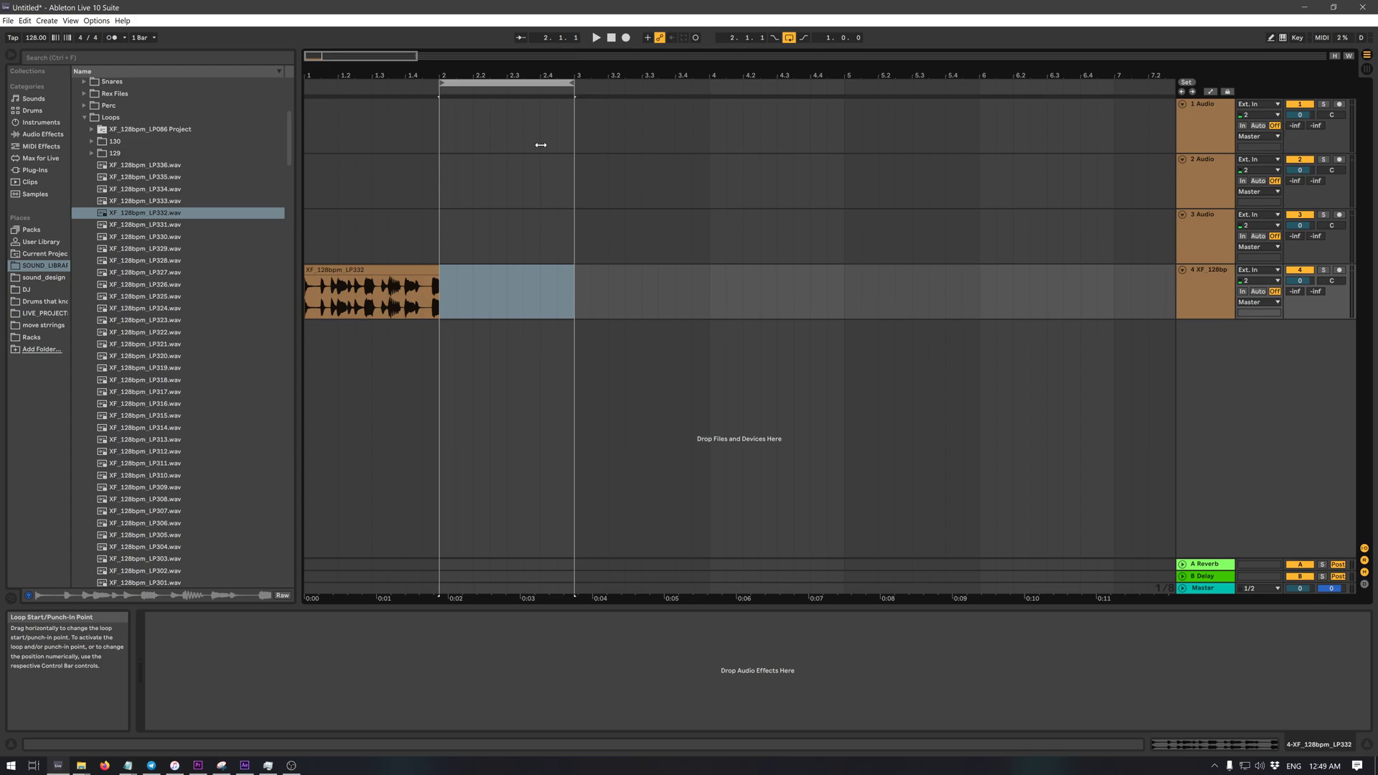
drag(540, 145, 318, 179)
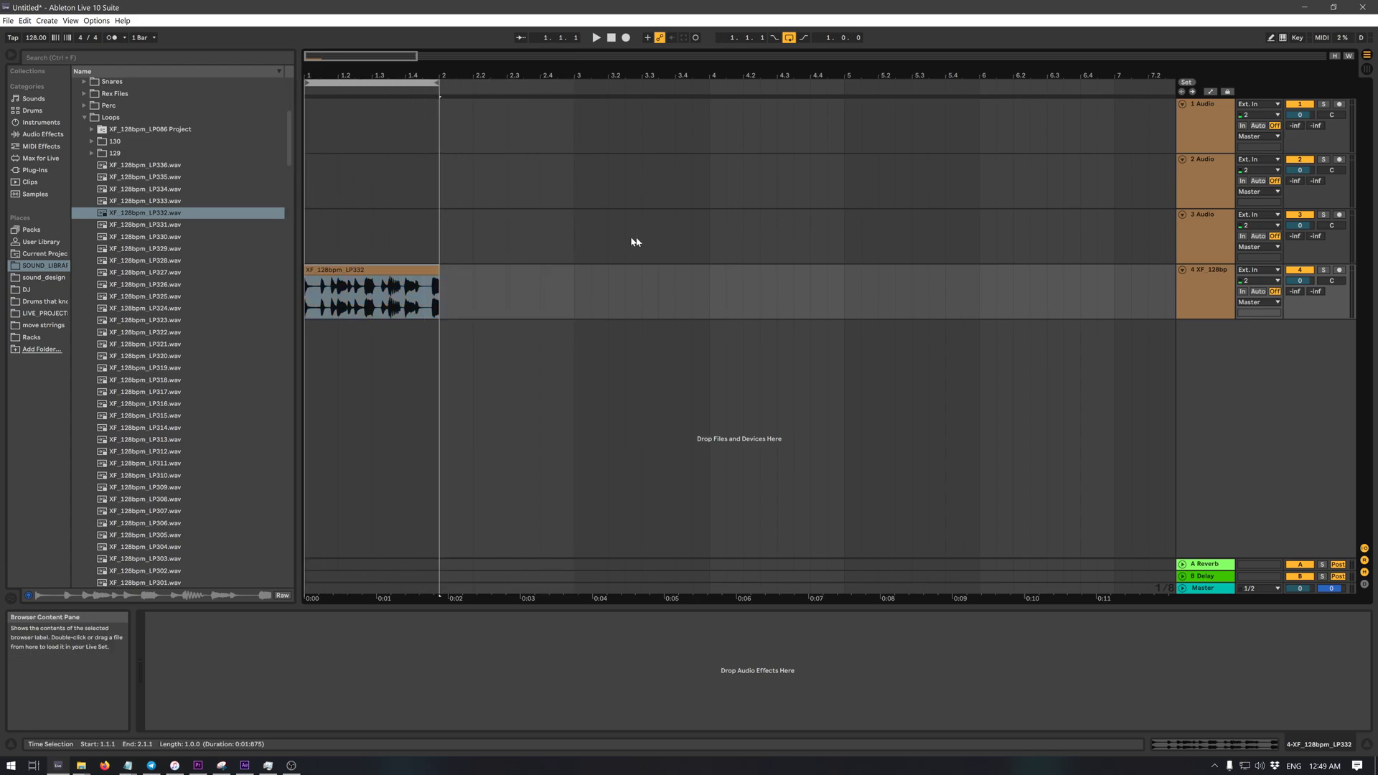
click(790, 39)
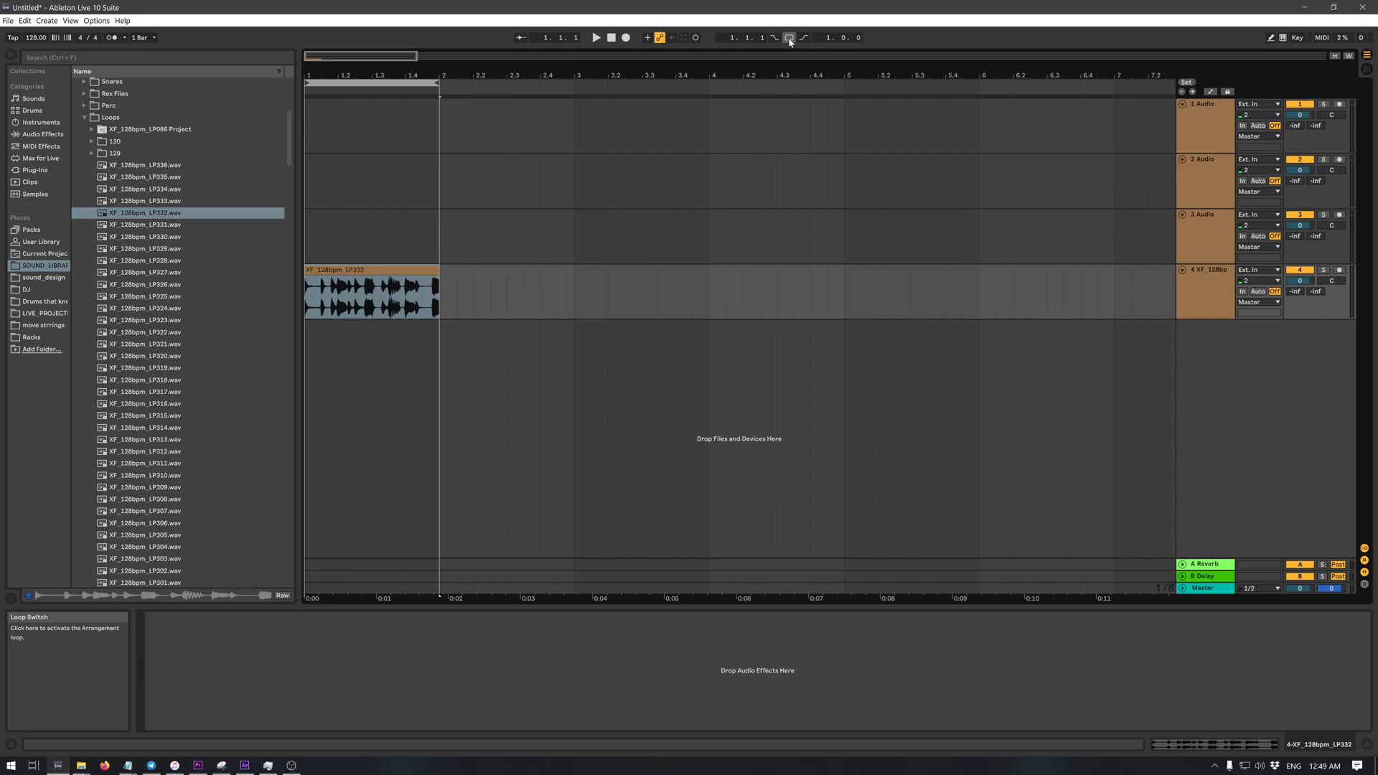
click(790, 39)
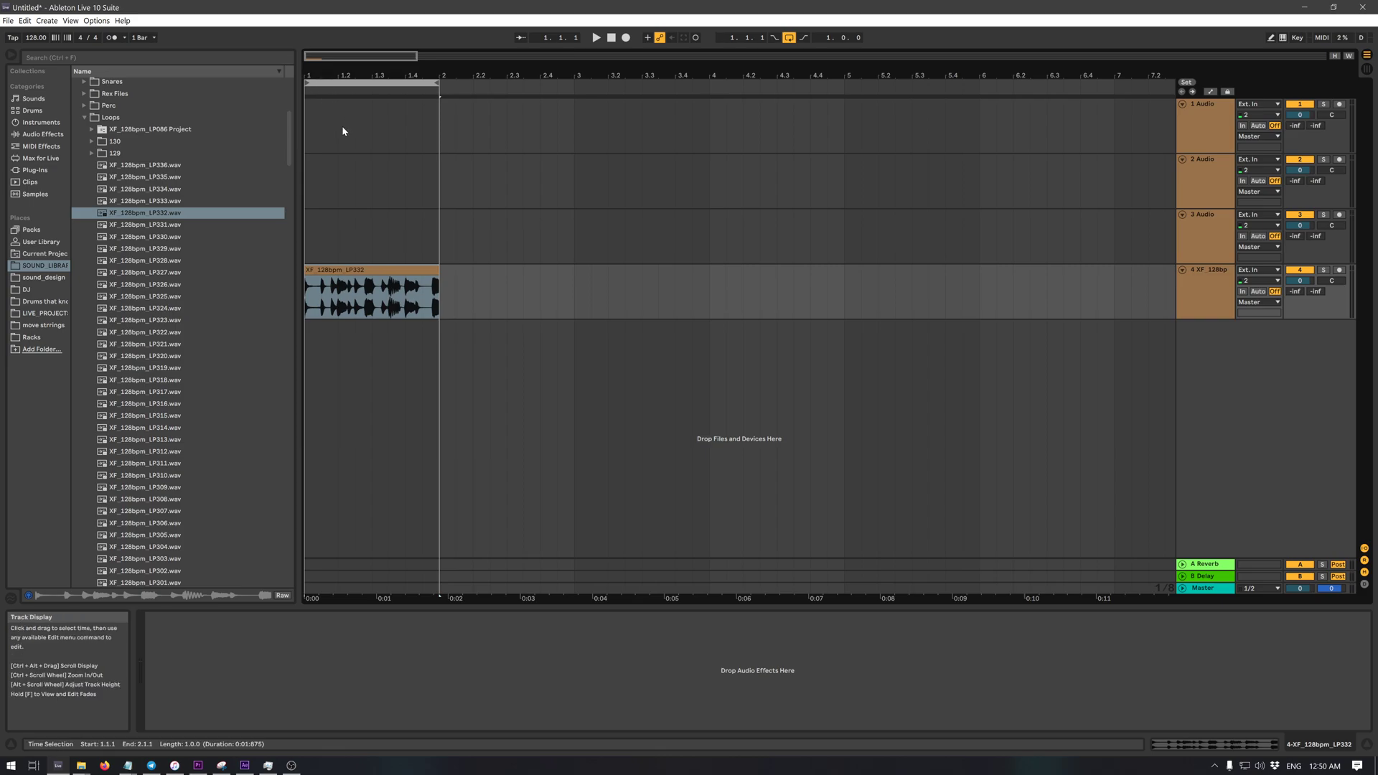
- Play the looped first bar from position 1.1.1 and stop playback
click(308, 192)
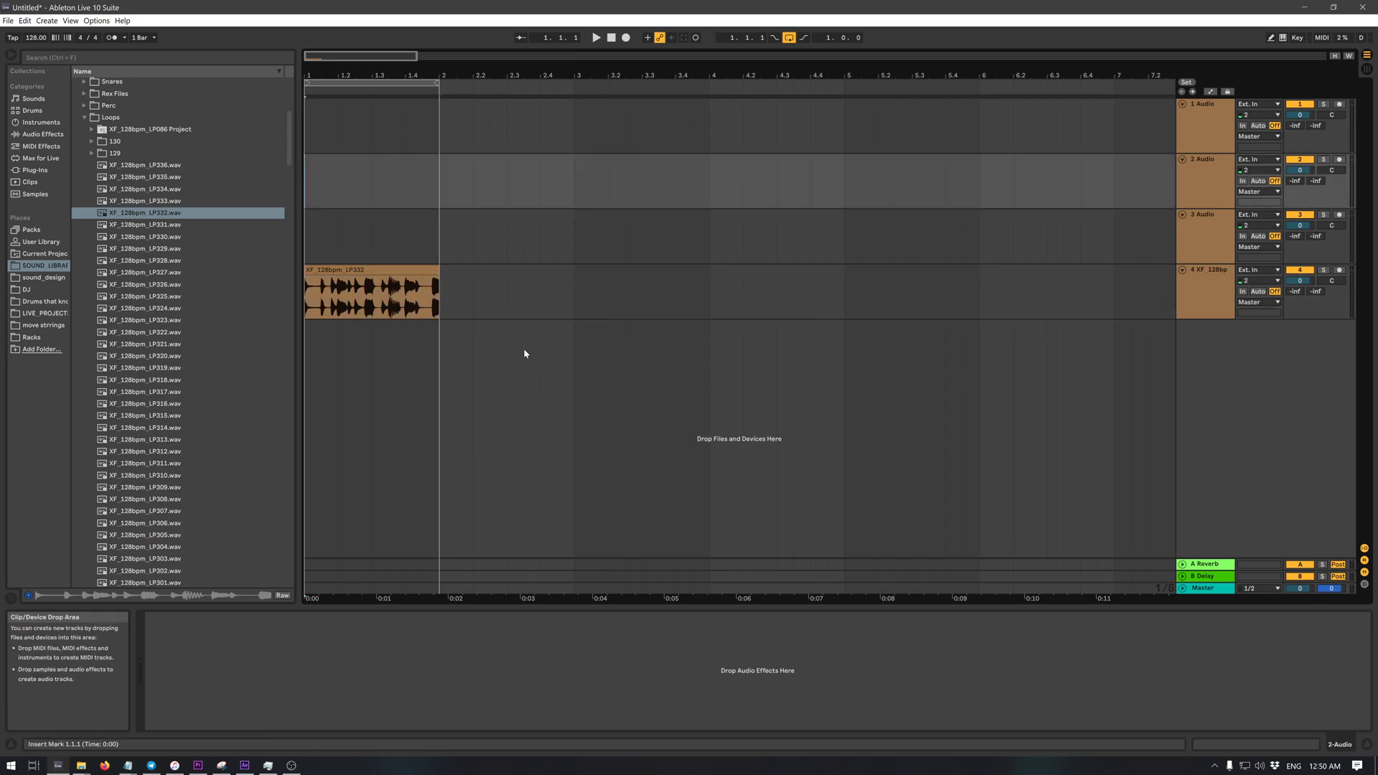
key(space)
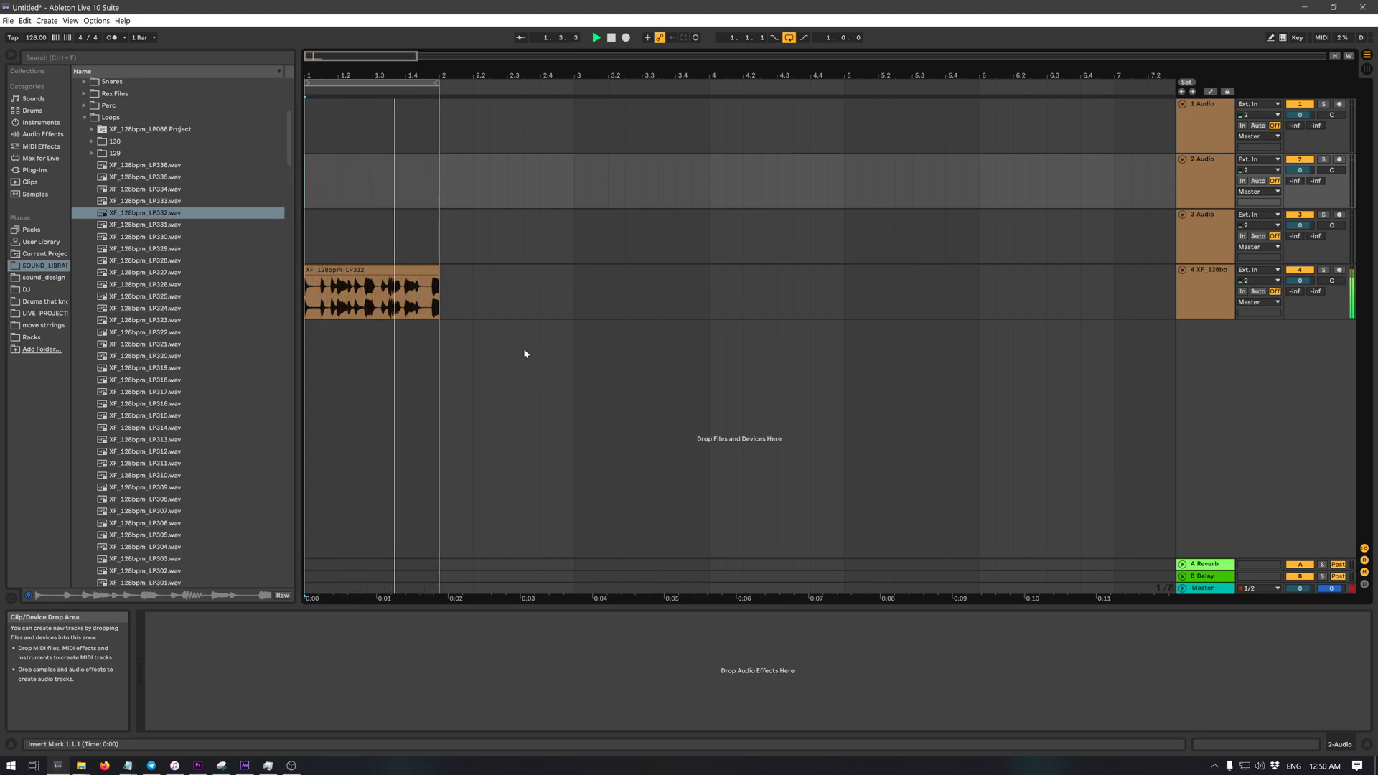
key(space)
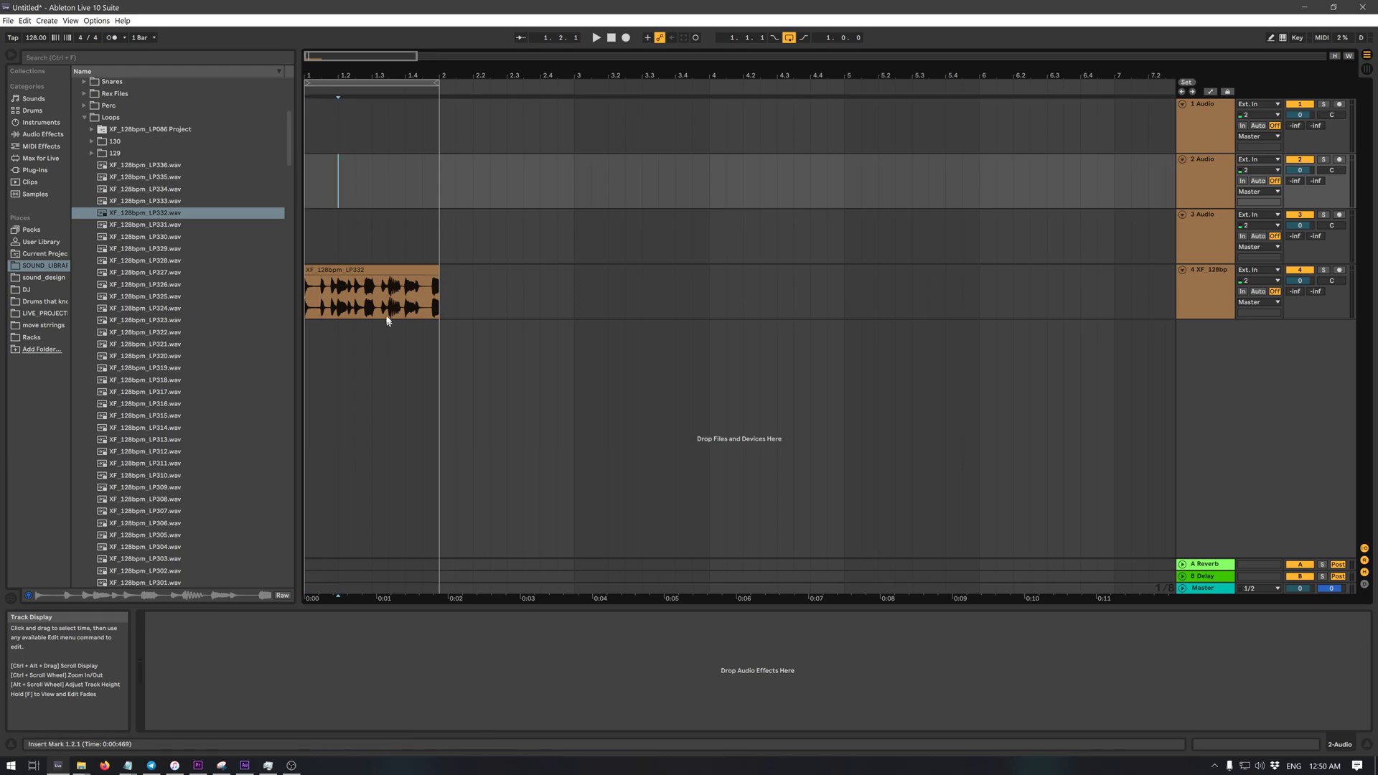
- Audition the drum loop clip at close range from position 1.1.3 and stop playback
click(358, 230)
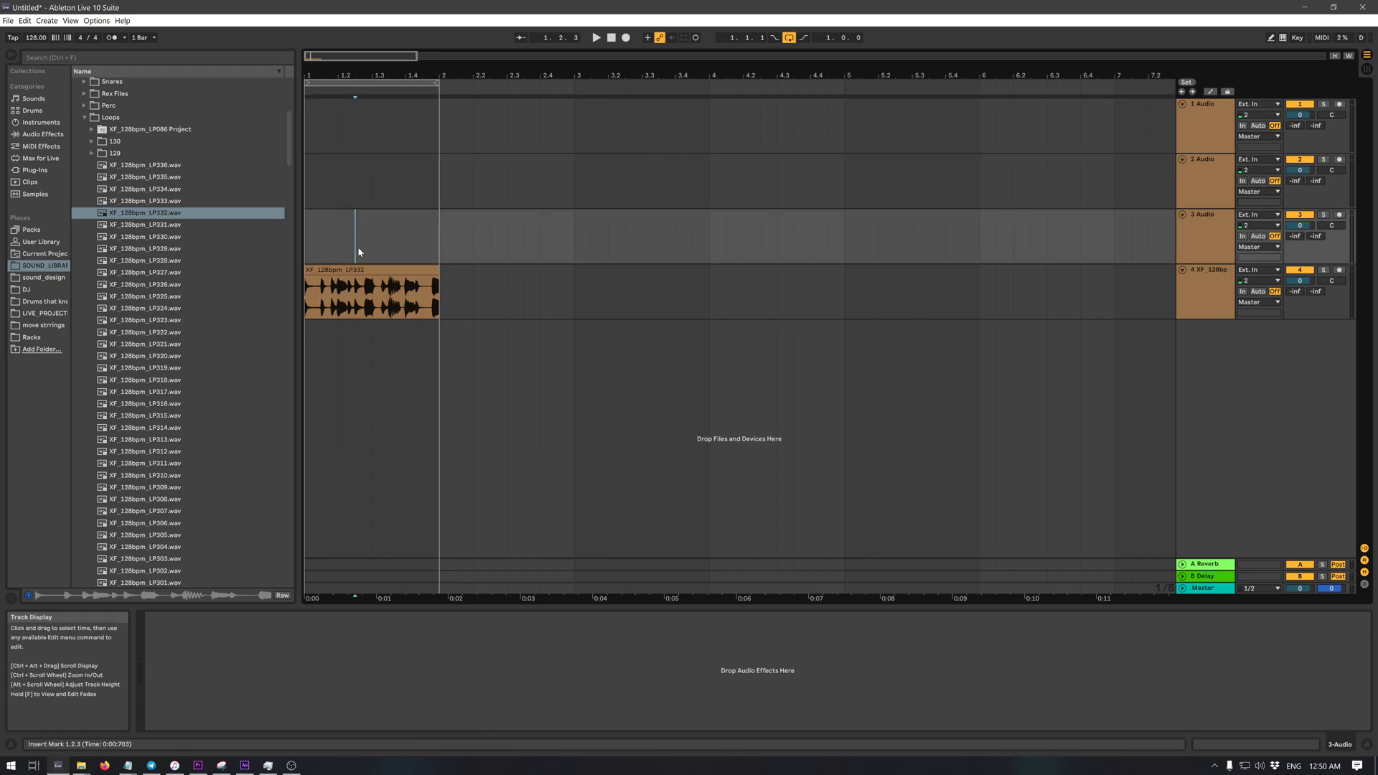
click(322, 259)
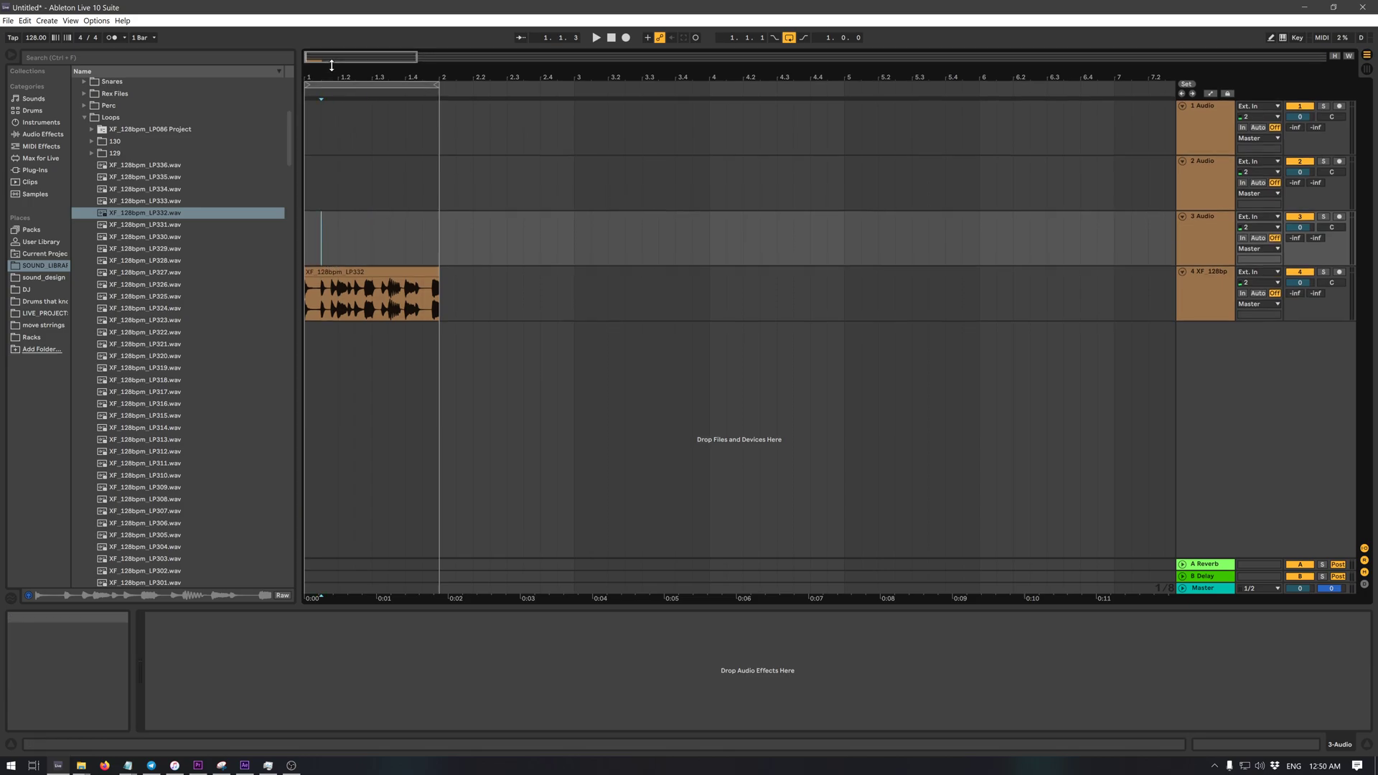
mouse_move(331, 74)
mouse_down()
mouse_move(332, 92)
mouse_move(331, 80)
mouse_up()
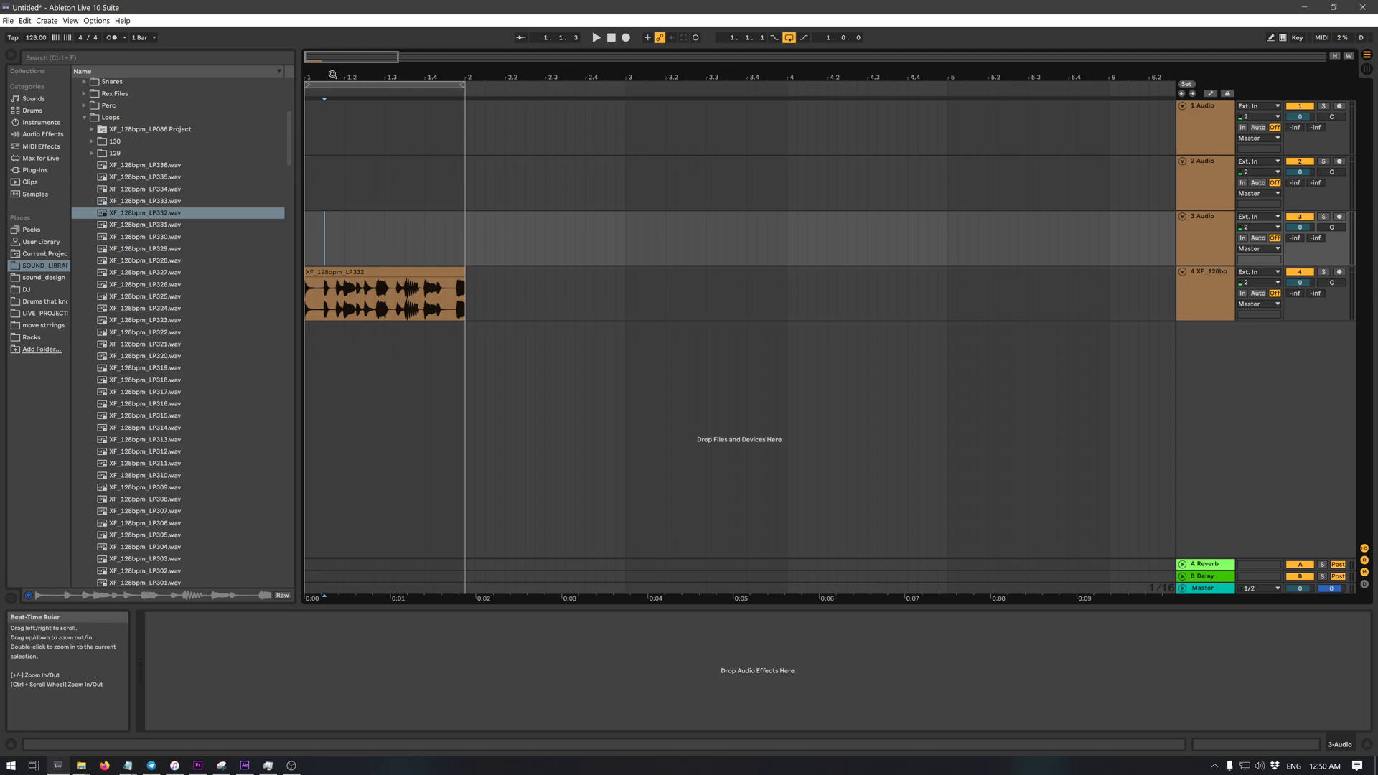
click(333, 75)
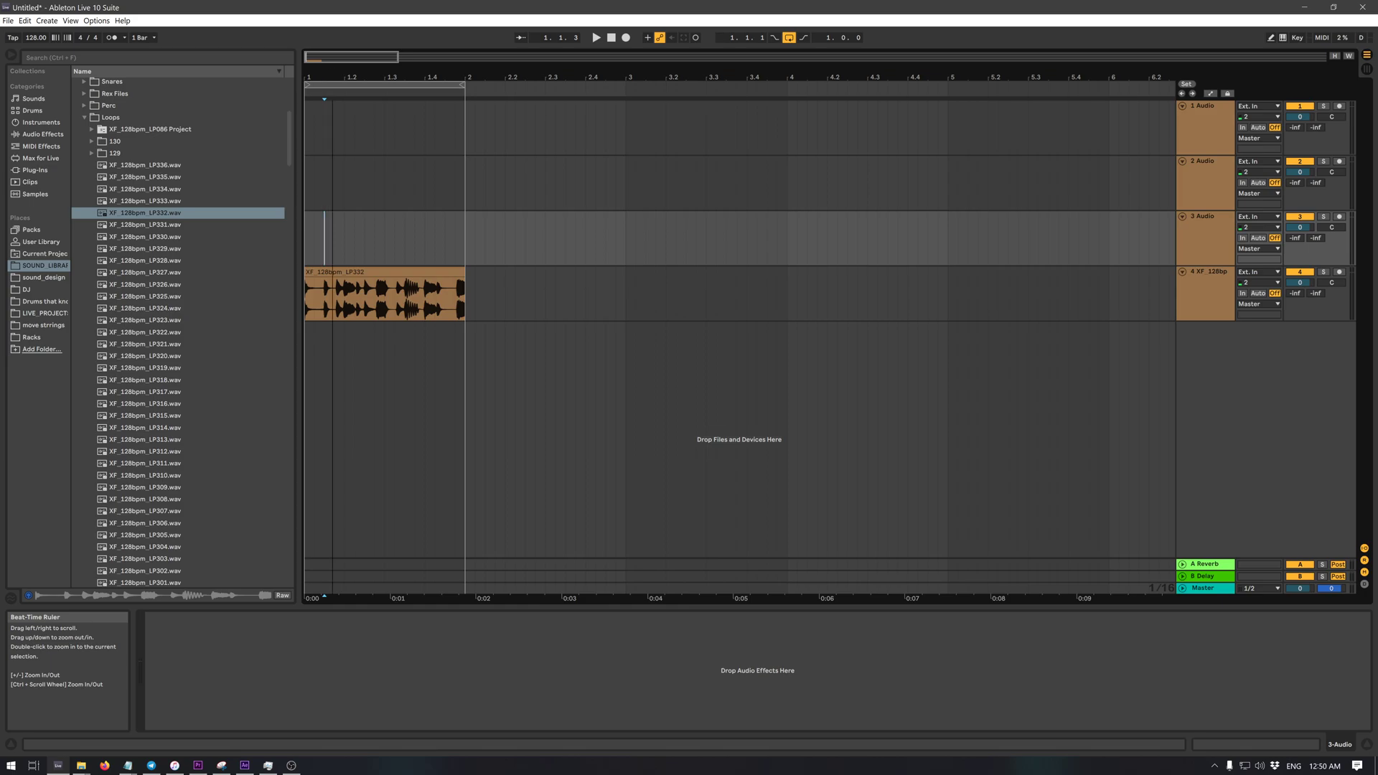
drag(332, 75, 367, 147)
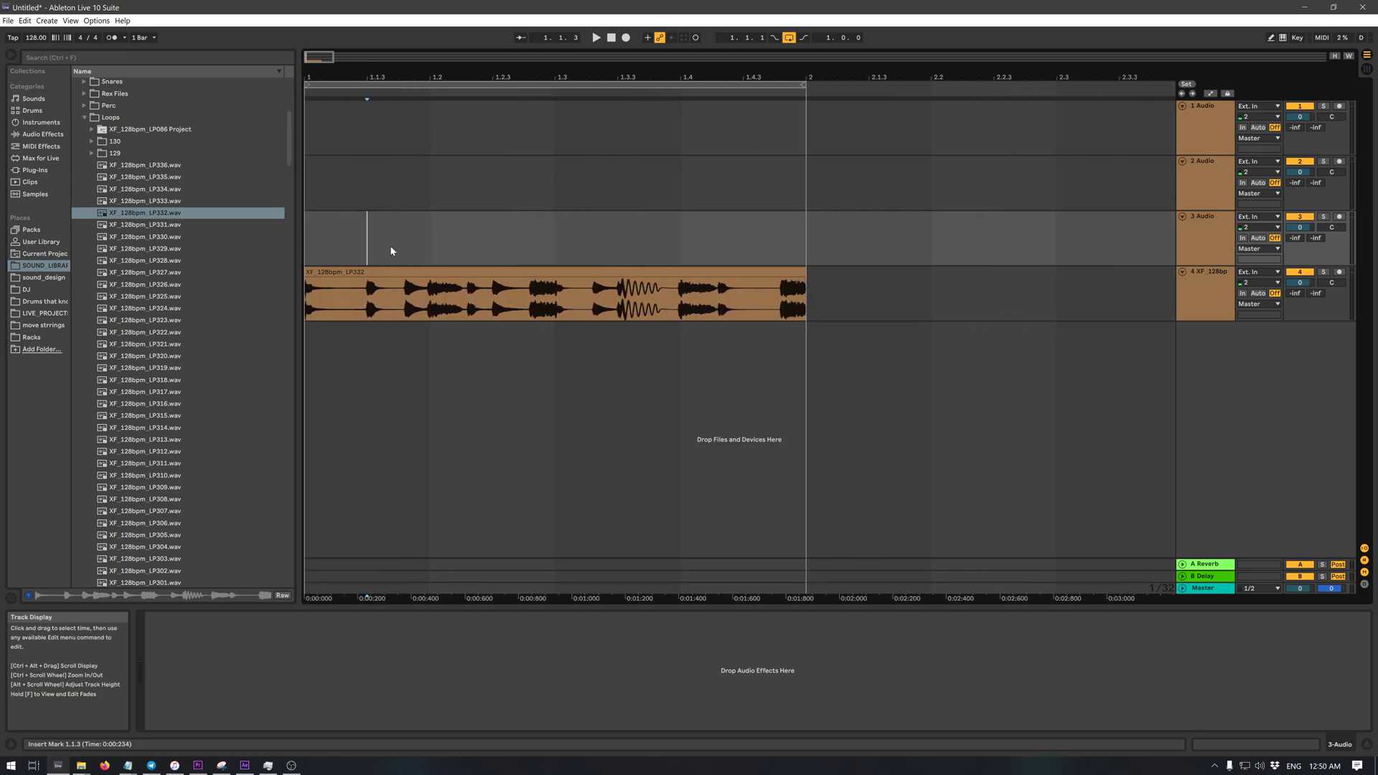
click(370, 298)
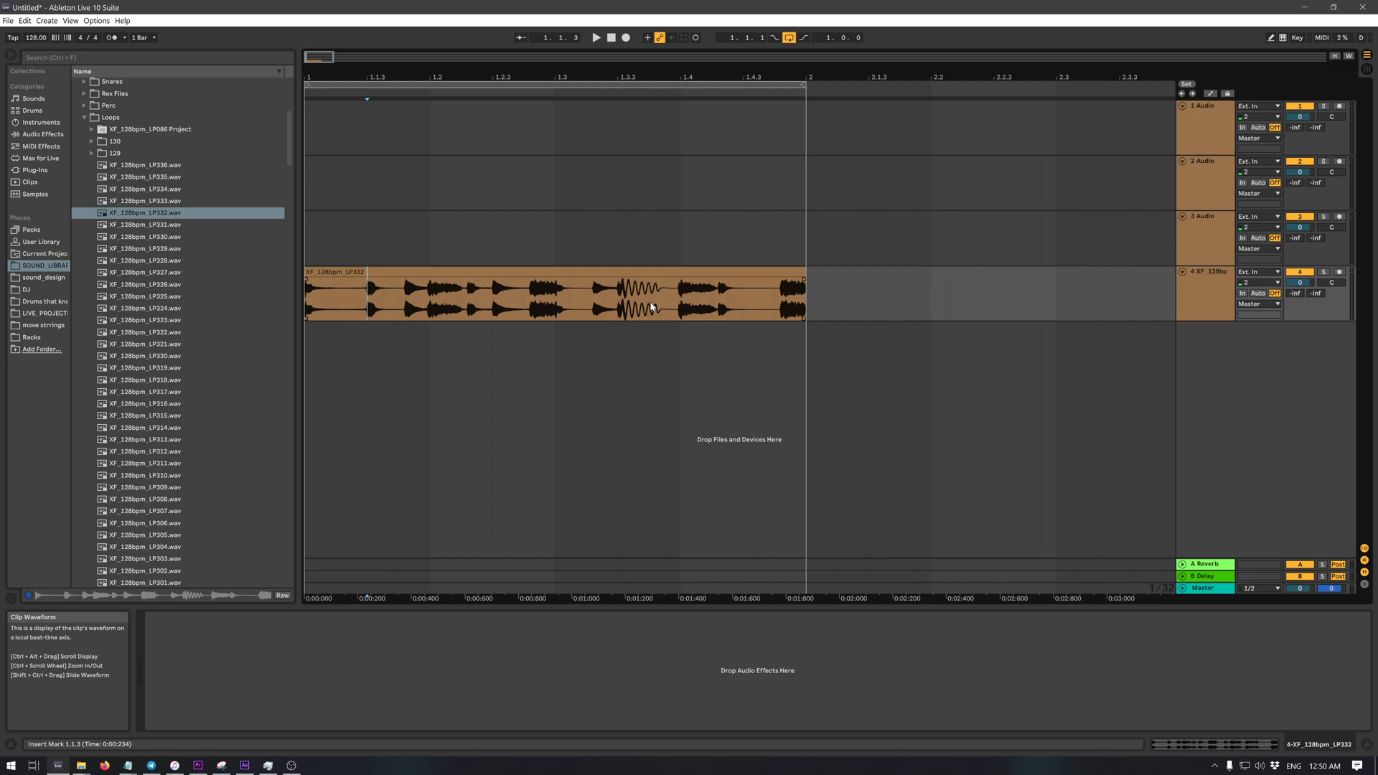
key(space)
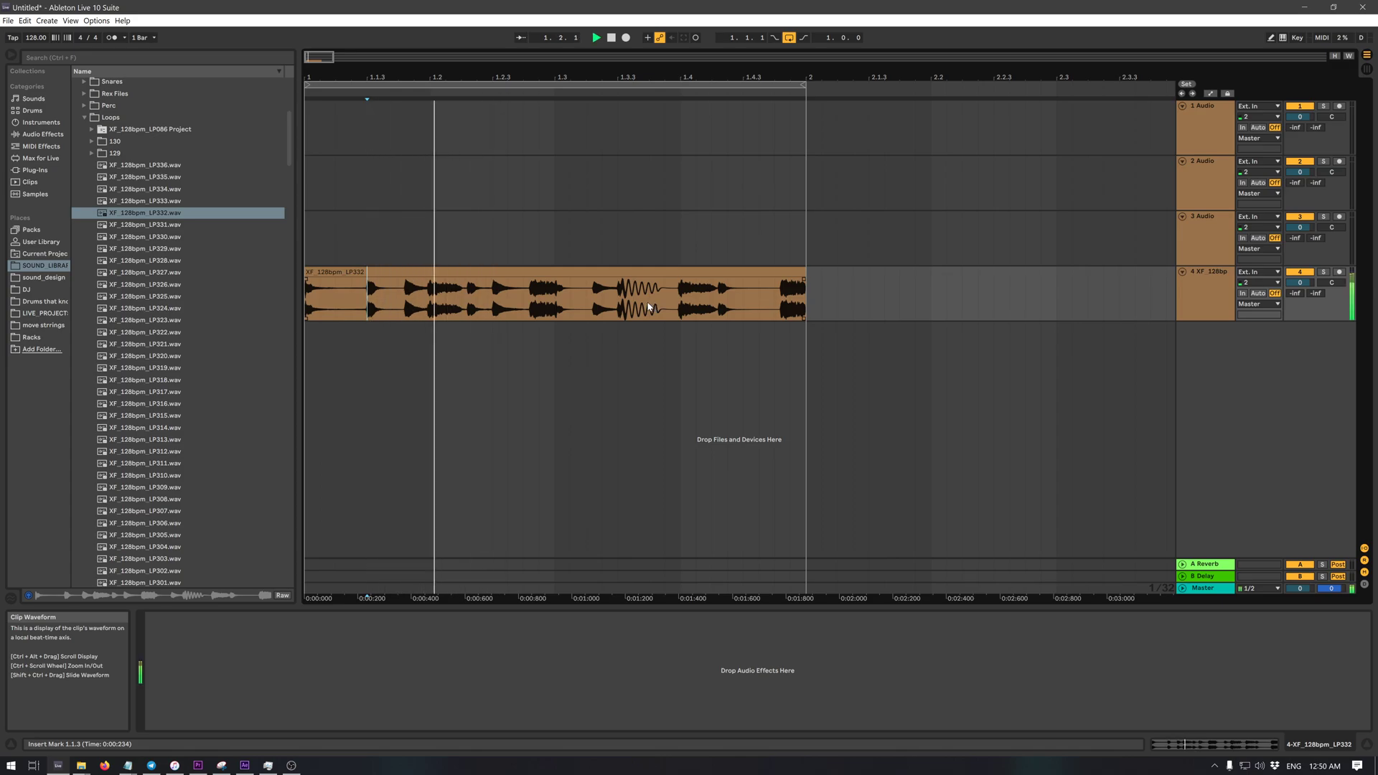
key(space)
- Audition the clip from just before beat 3, and place the insert marker at 1.3.3
click(544, 314)
click(595, 314)
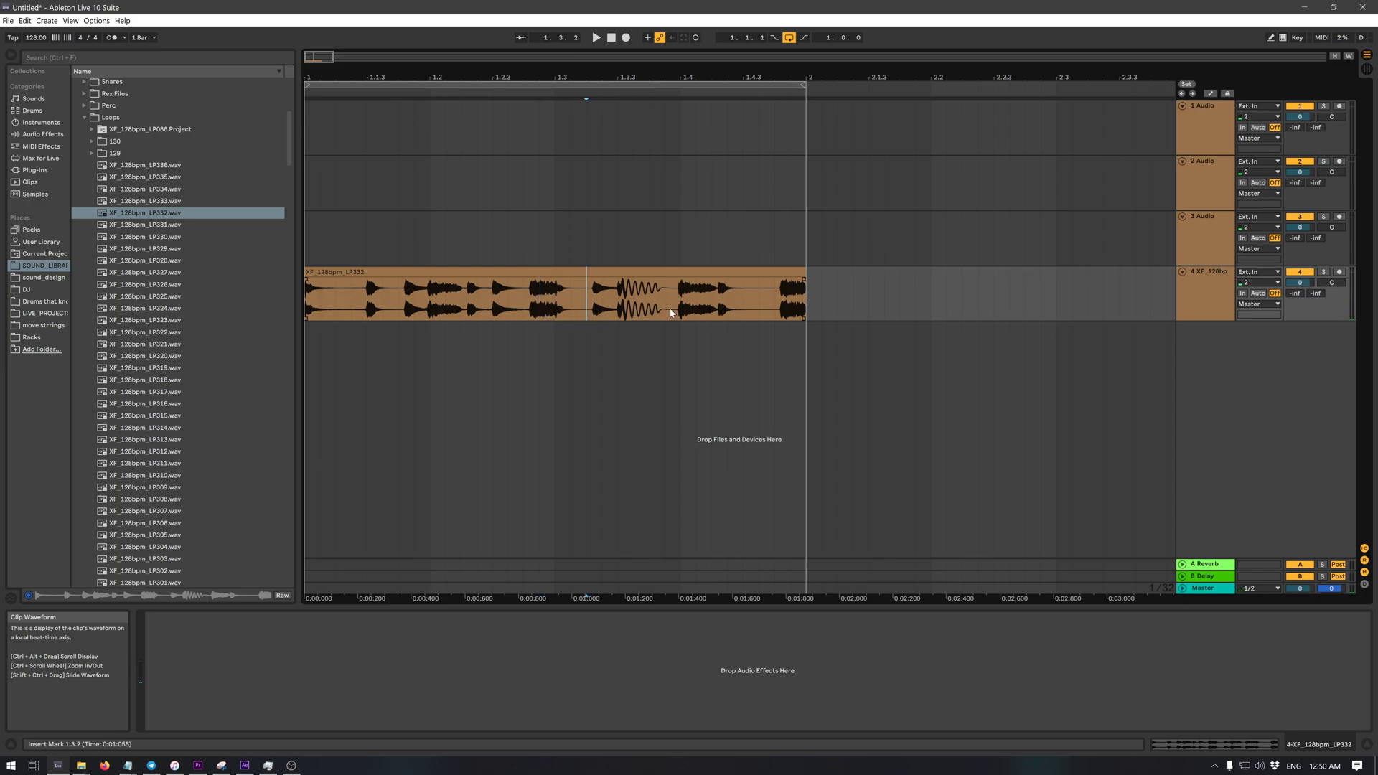
key(space)
click(695, 347)
click(632, 396)
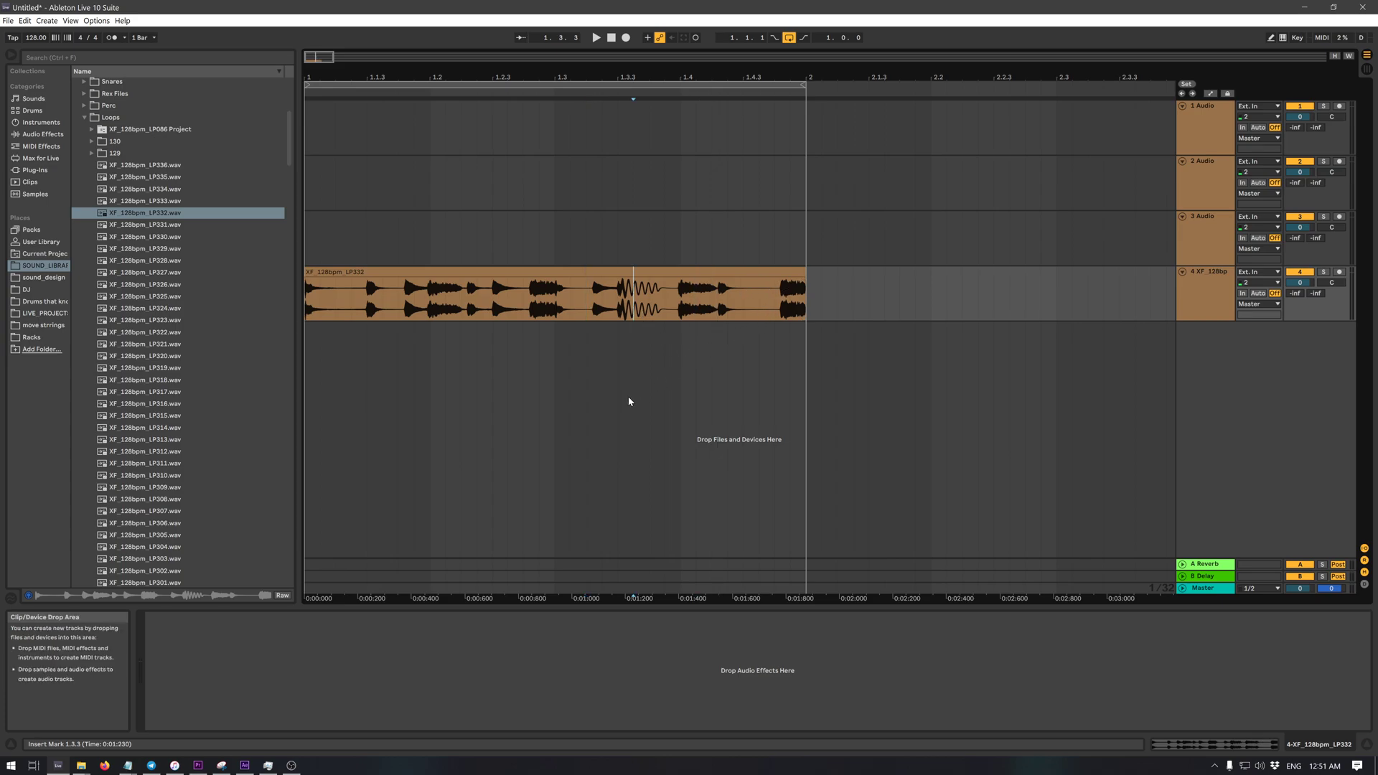
- Delete the three empty audio tracks, keeping only the track that holds the drum loop
click(1190, 249)
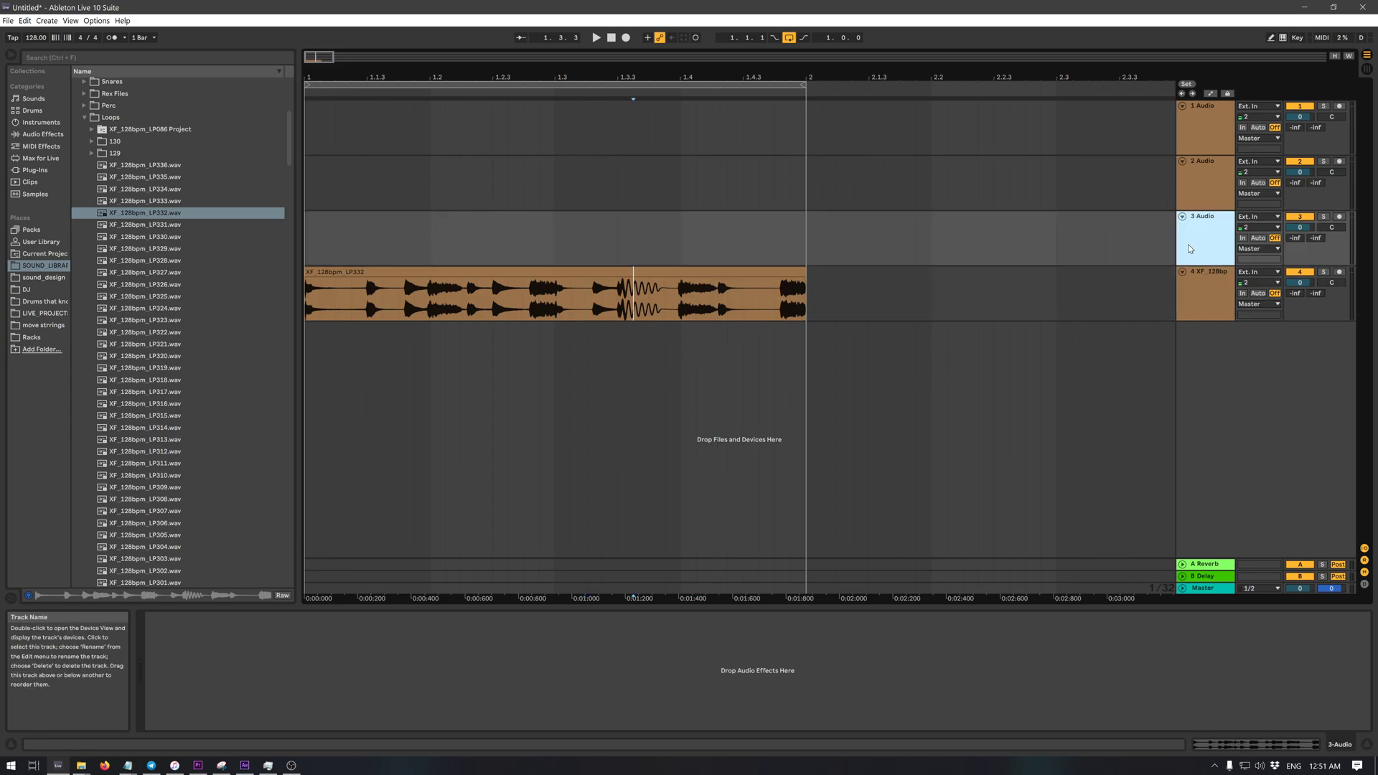
key(Delete)
click(1210, 184)
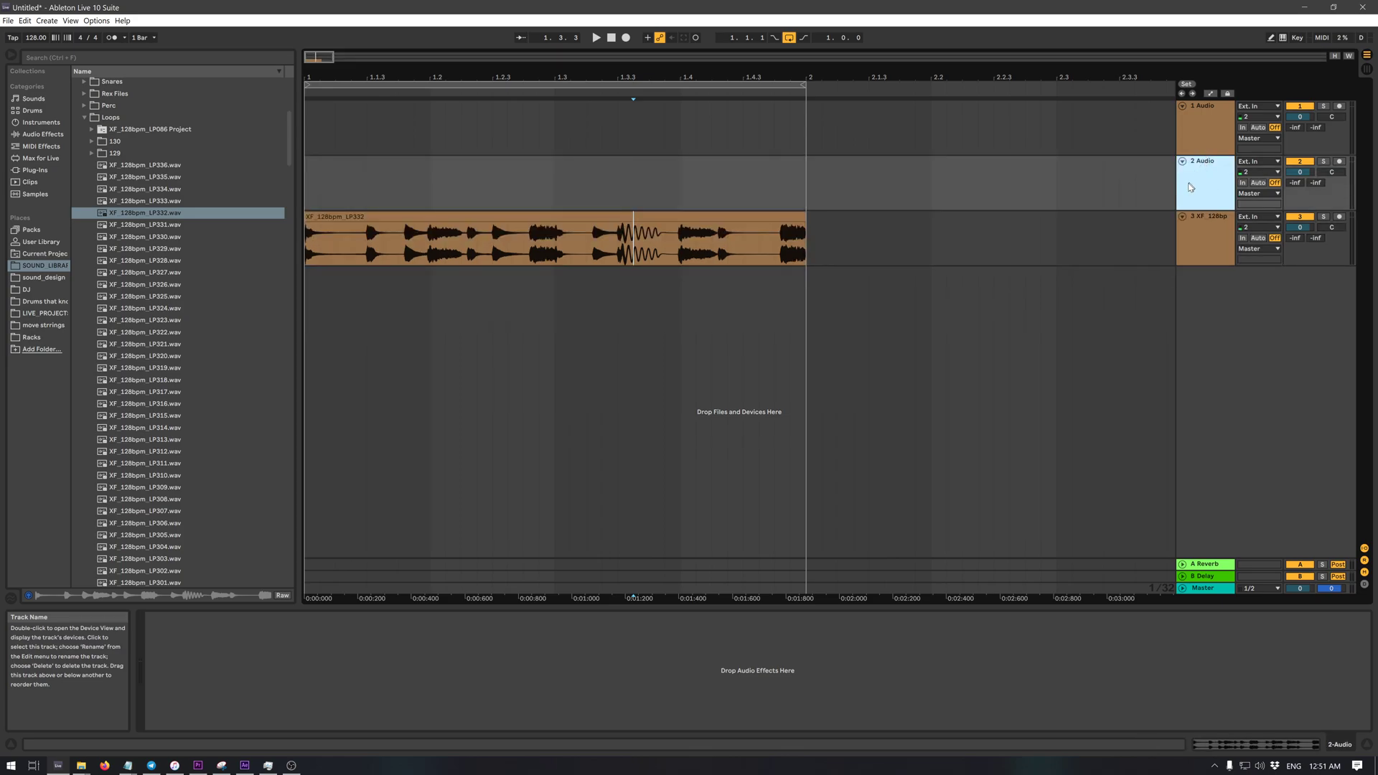
key(Delete)
click(1224, 130)
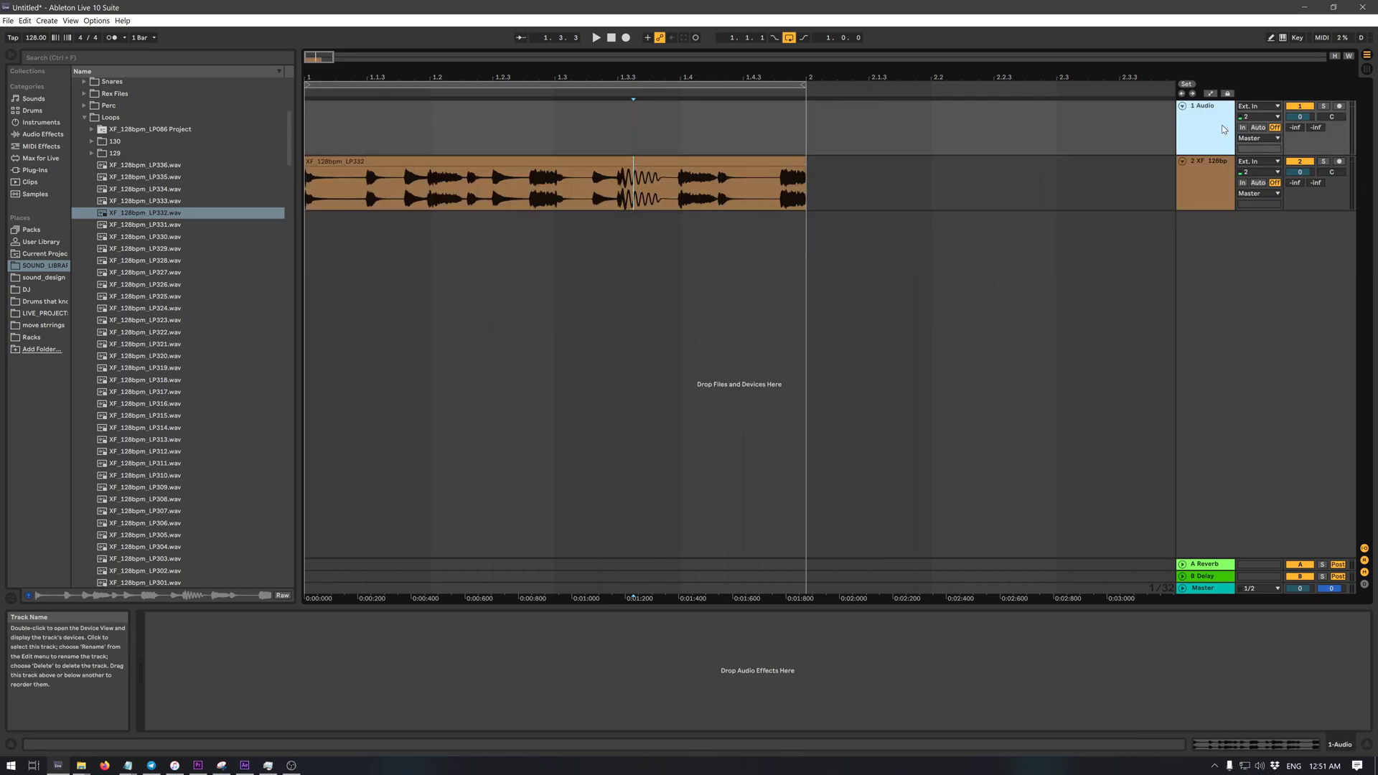
key(Delete)
click(911, 316)
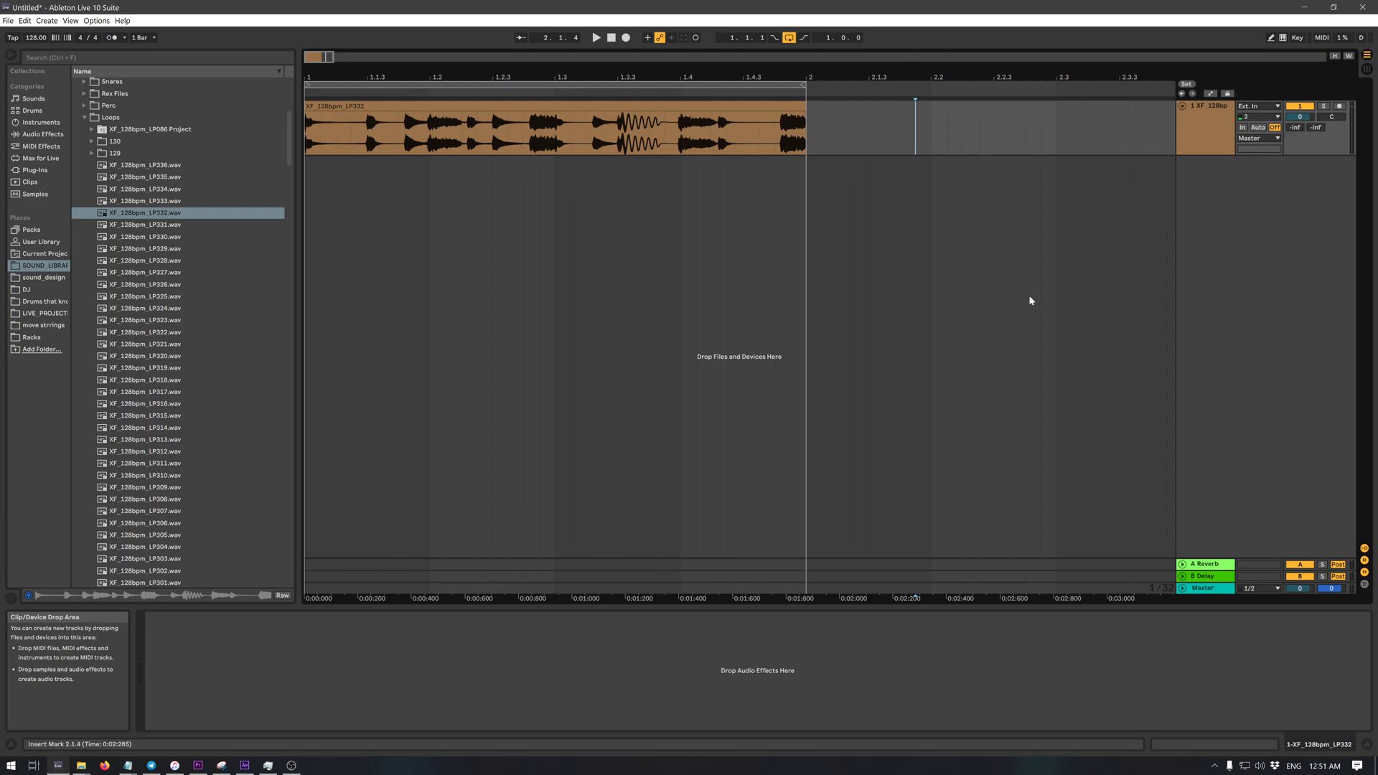
- Insert a MIDI track below the drum loop track and select it
right_click(1227, 243)
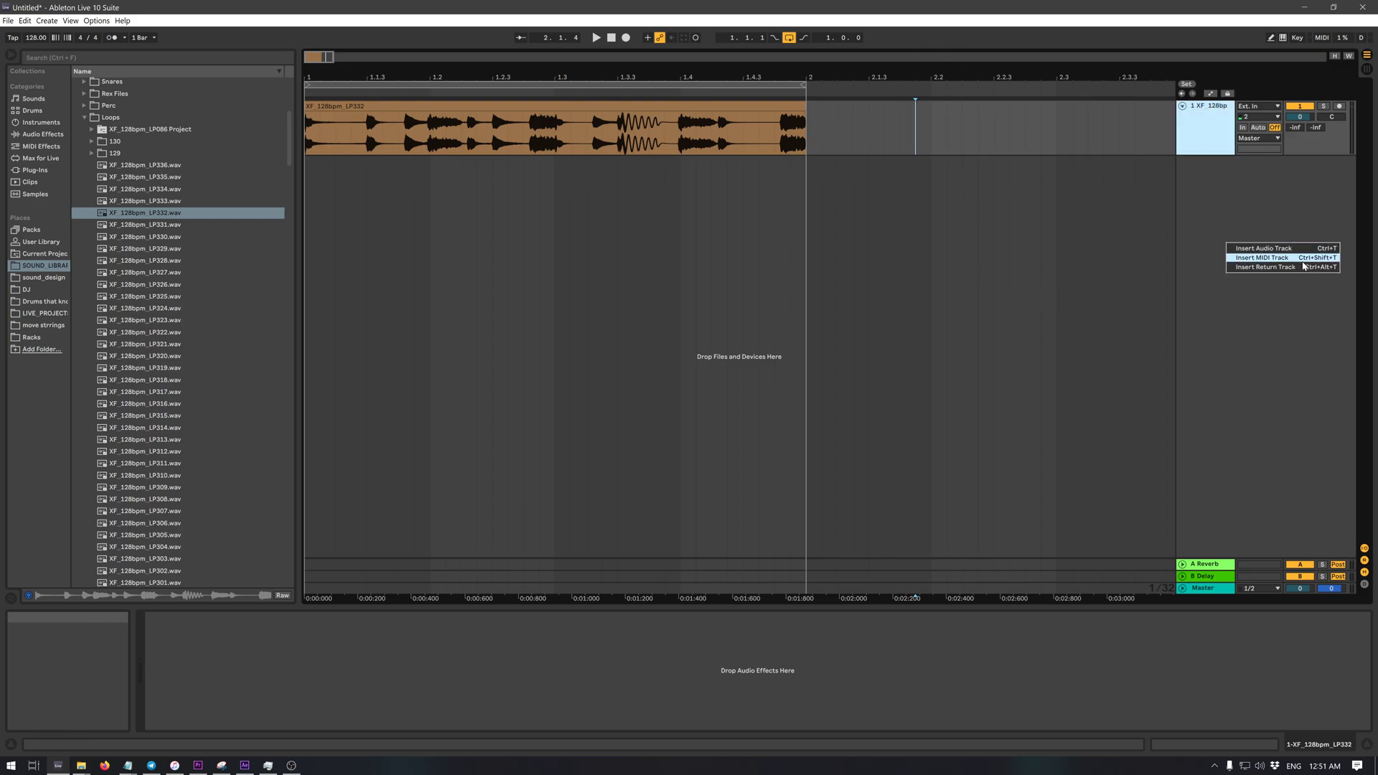
click(984, 218)
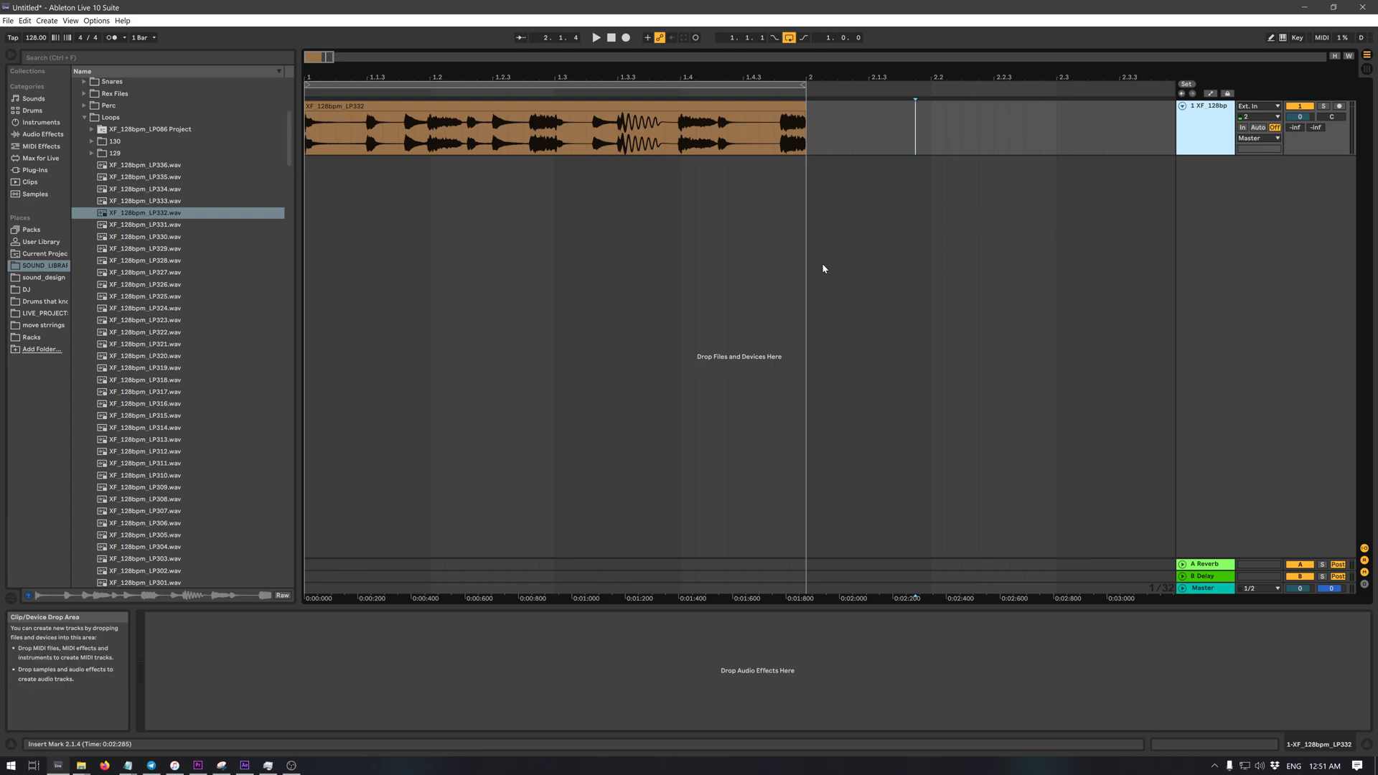
right_click(1208, 216)
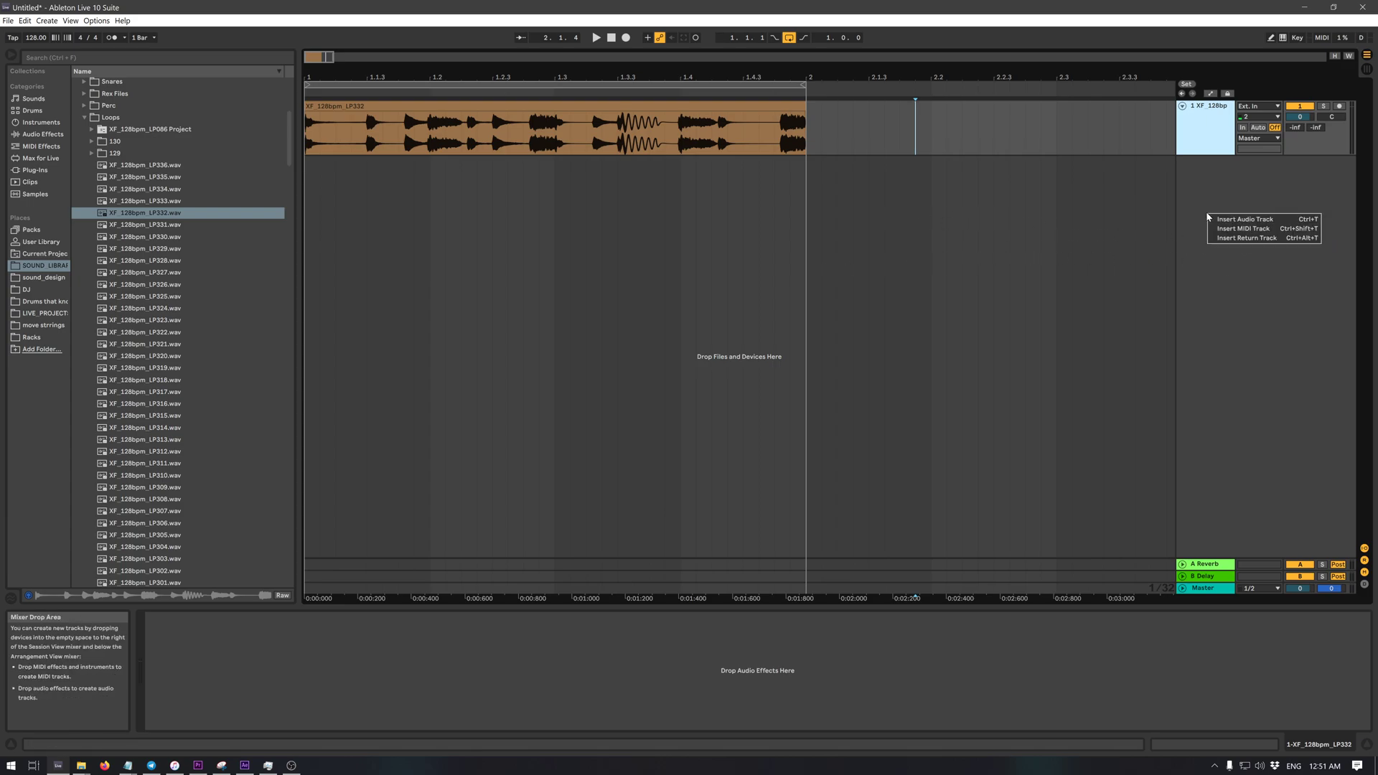
click(1258, 229)
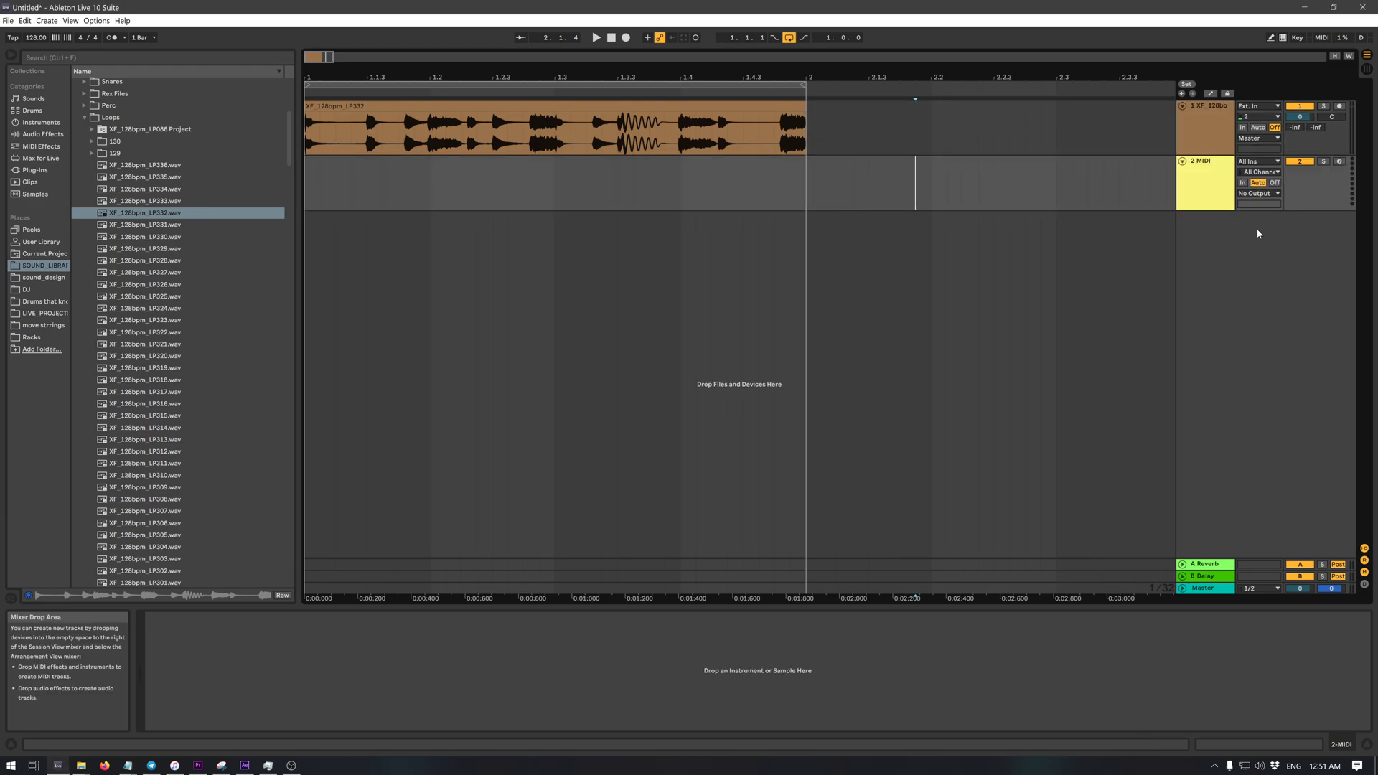
click(1225, 175)
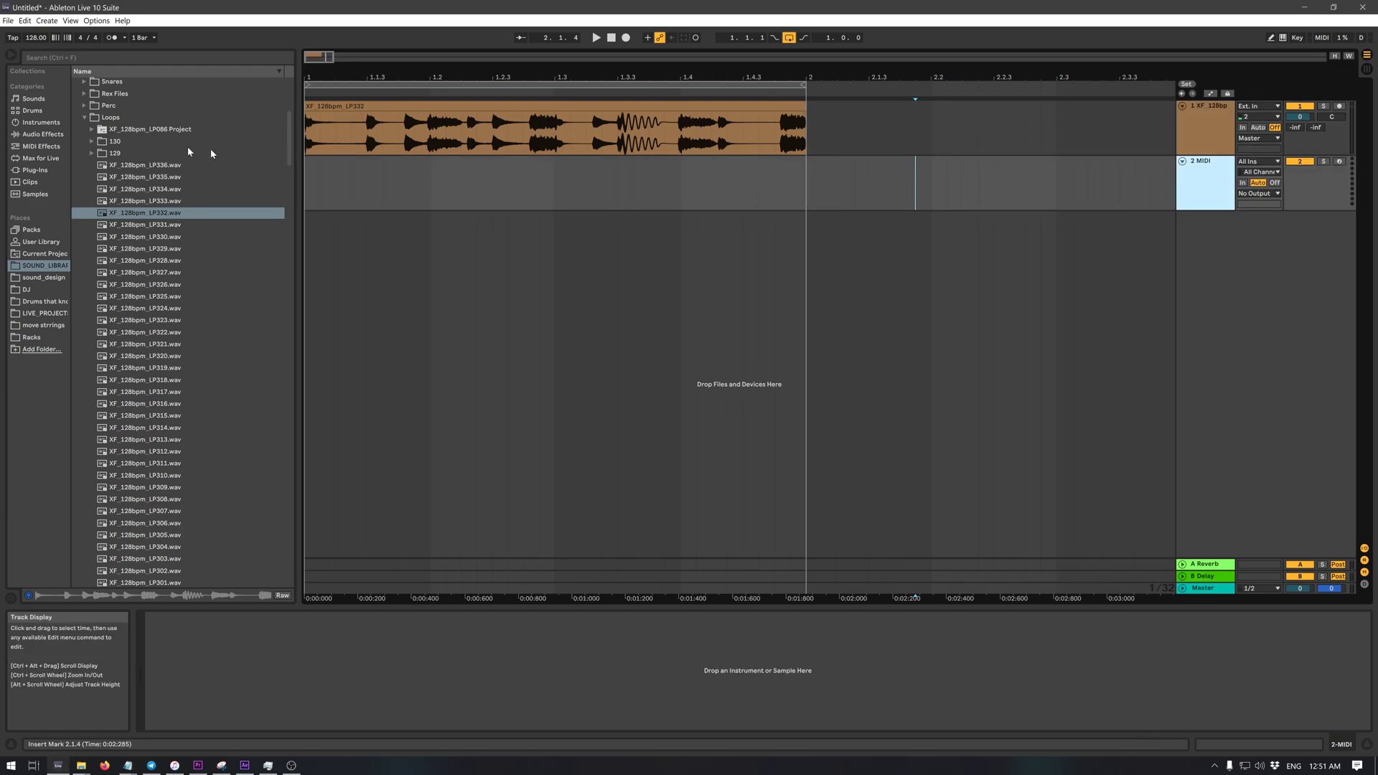
drag(307, 181, 424, 198)
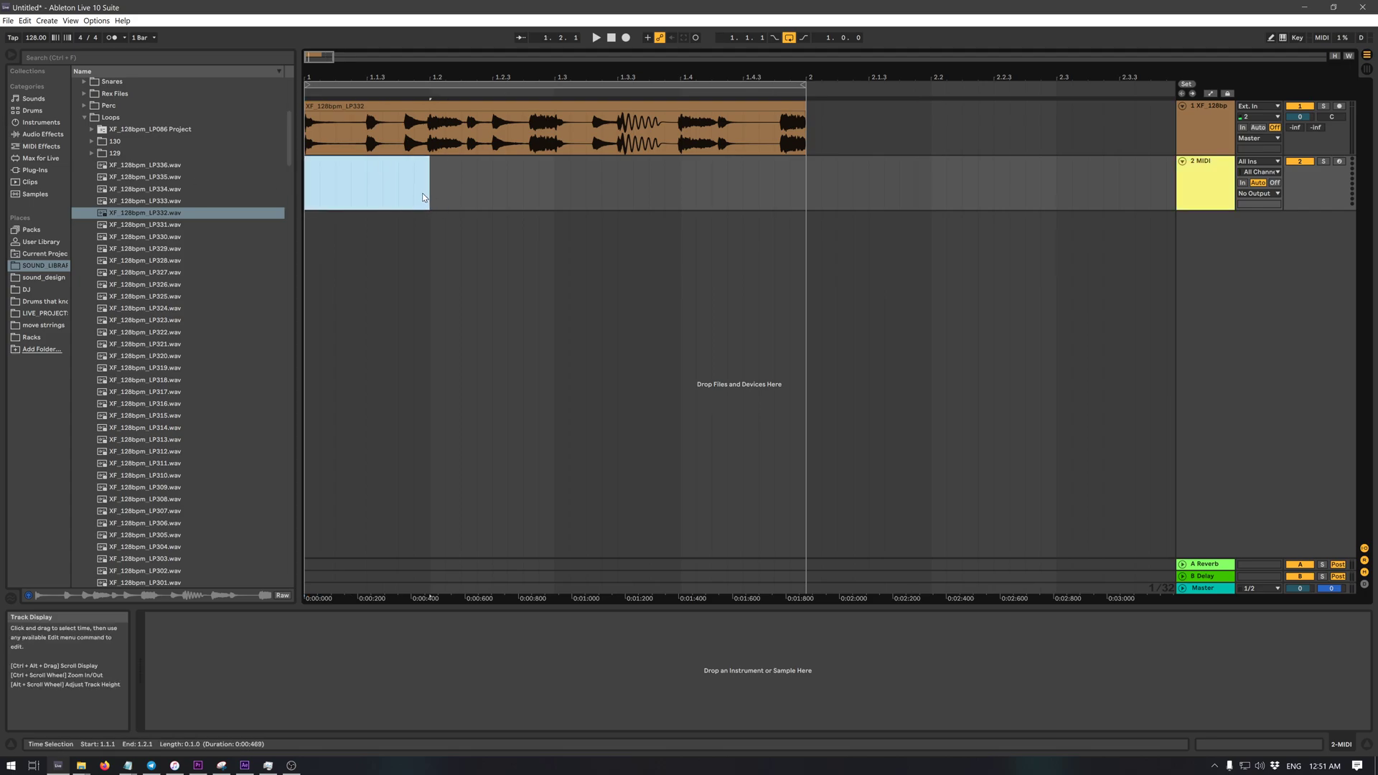
click(575, 195)
drag(809, 198, 329, 191)
click(399, 260)
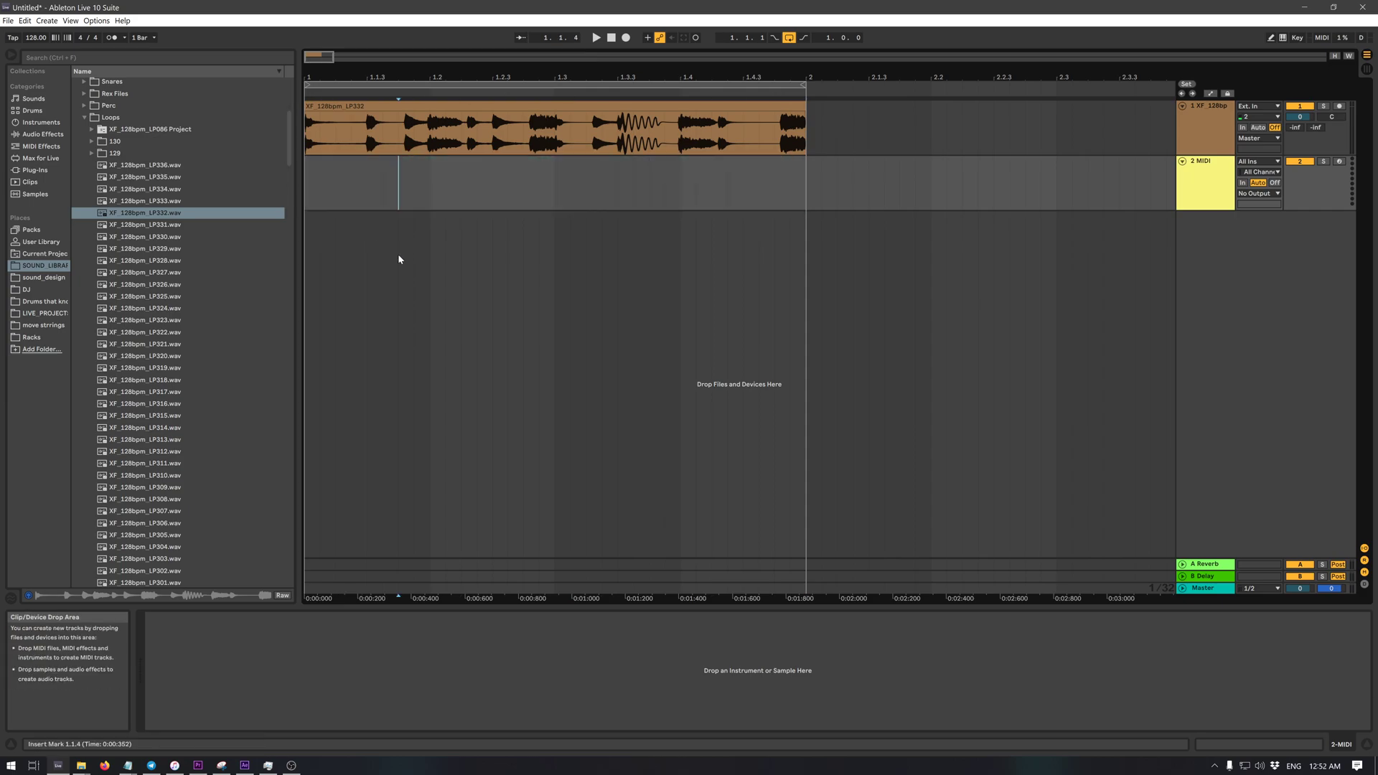
click(1213, 181)
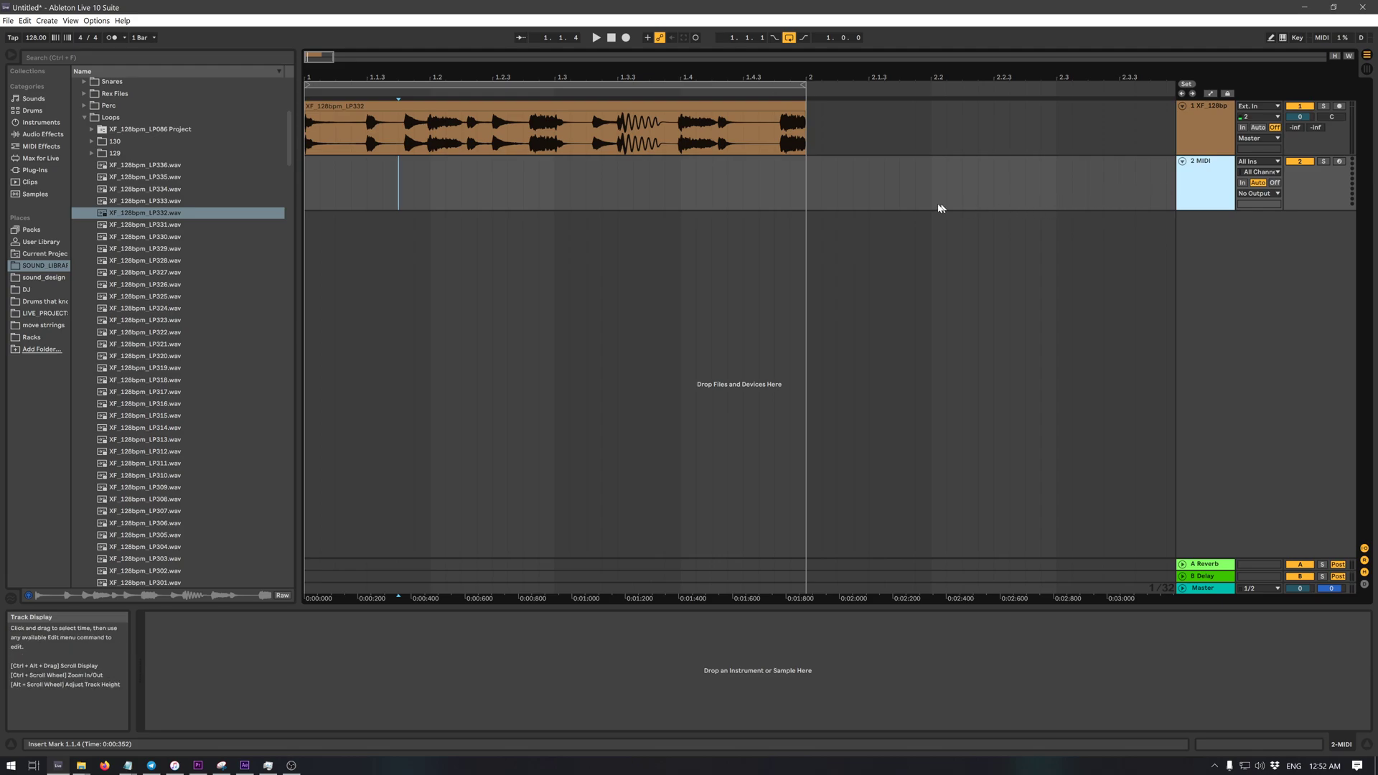
click(806, 193)
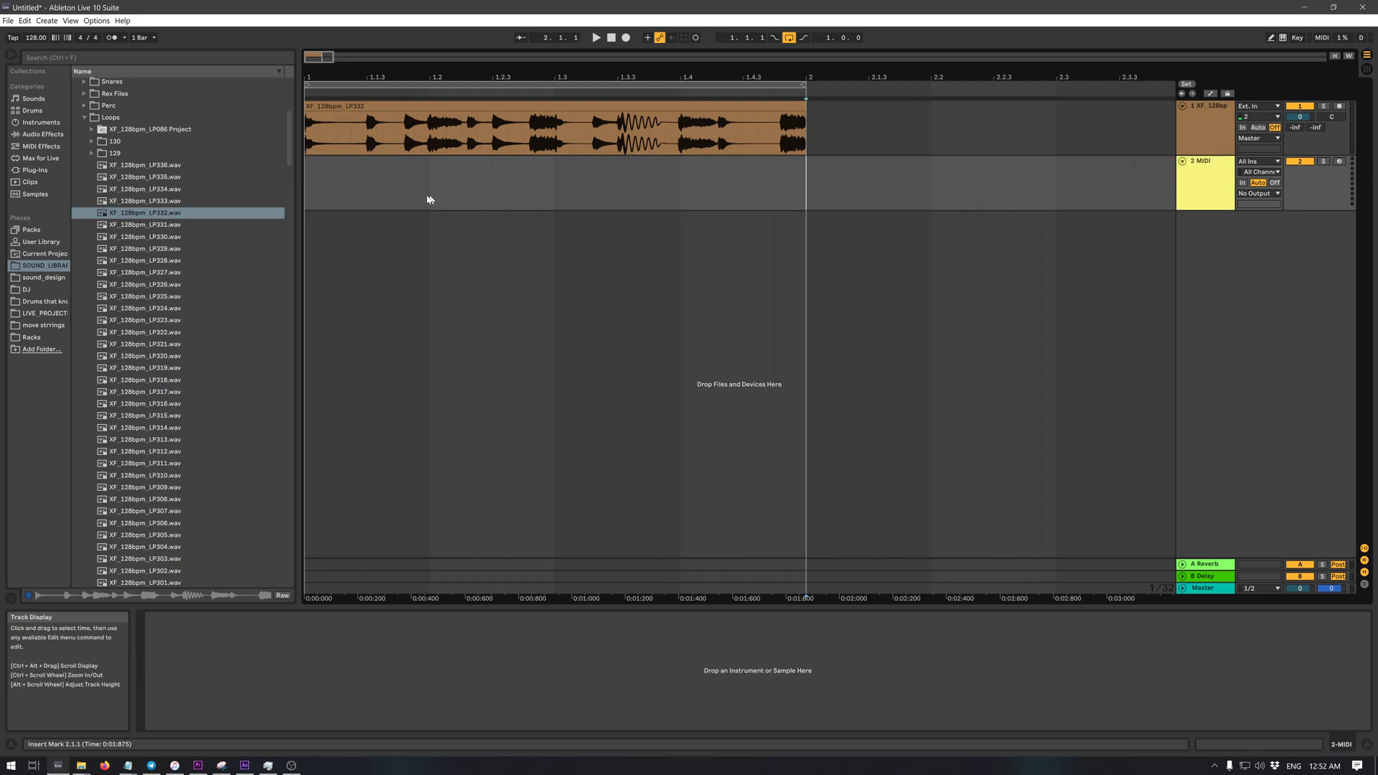
click(396, 107)
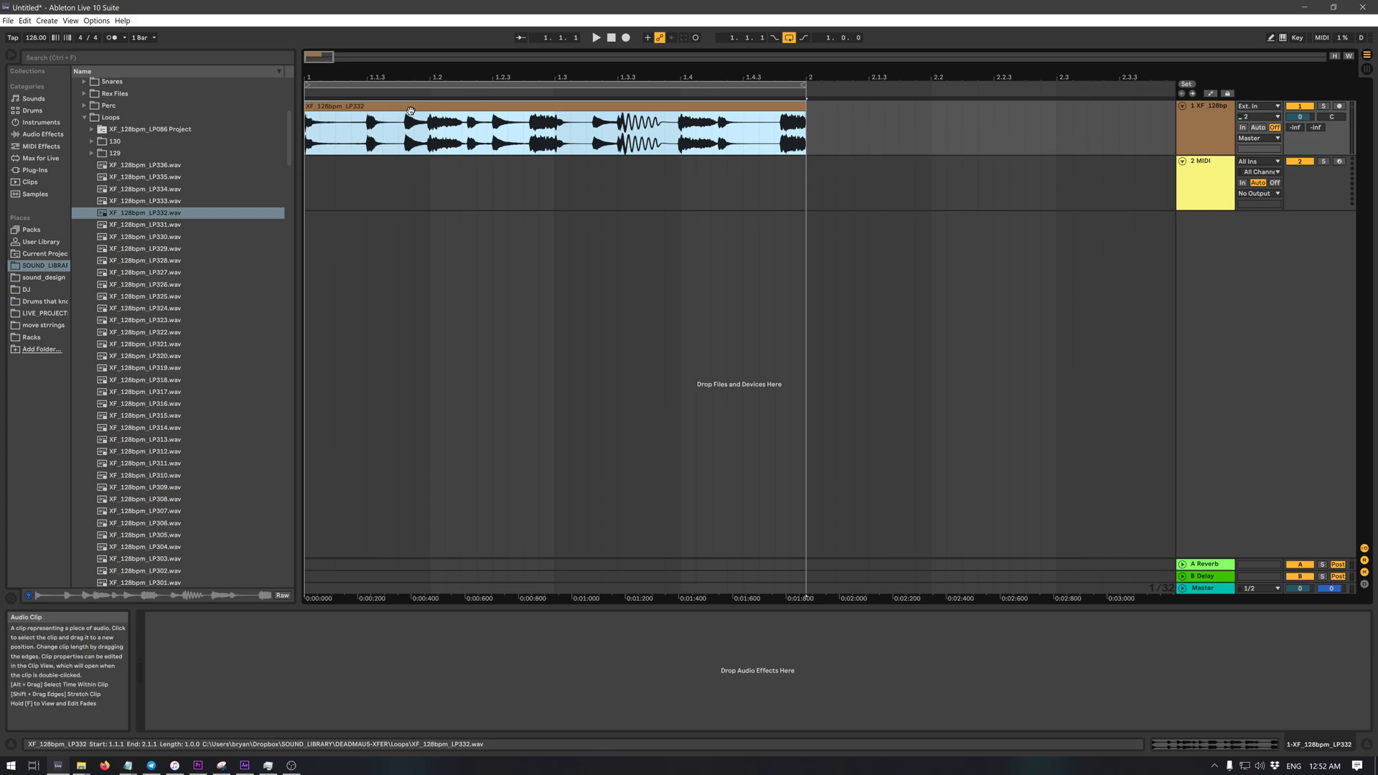
- Select the full first bar, 1.1.1 to 2.1.1, on the MIDI track and insert an empty MIDI clip there
mouse_move(352, 206)
mouse_down()
mouse_move(309, 203)
mouse_move(811, 194)
mouse_up()
click(318, 204)
click(307, 206)
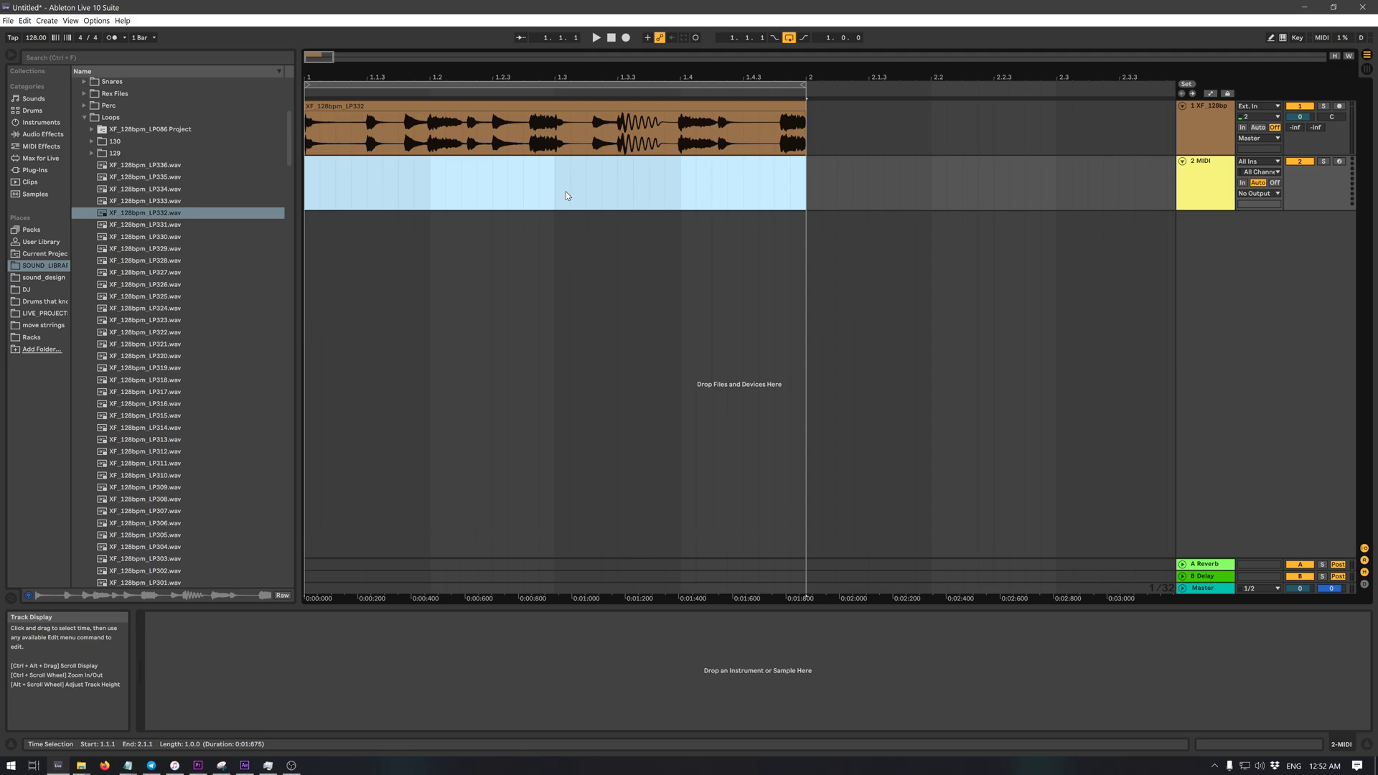
click(501, 84)
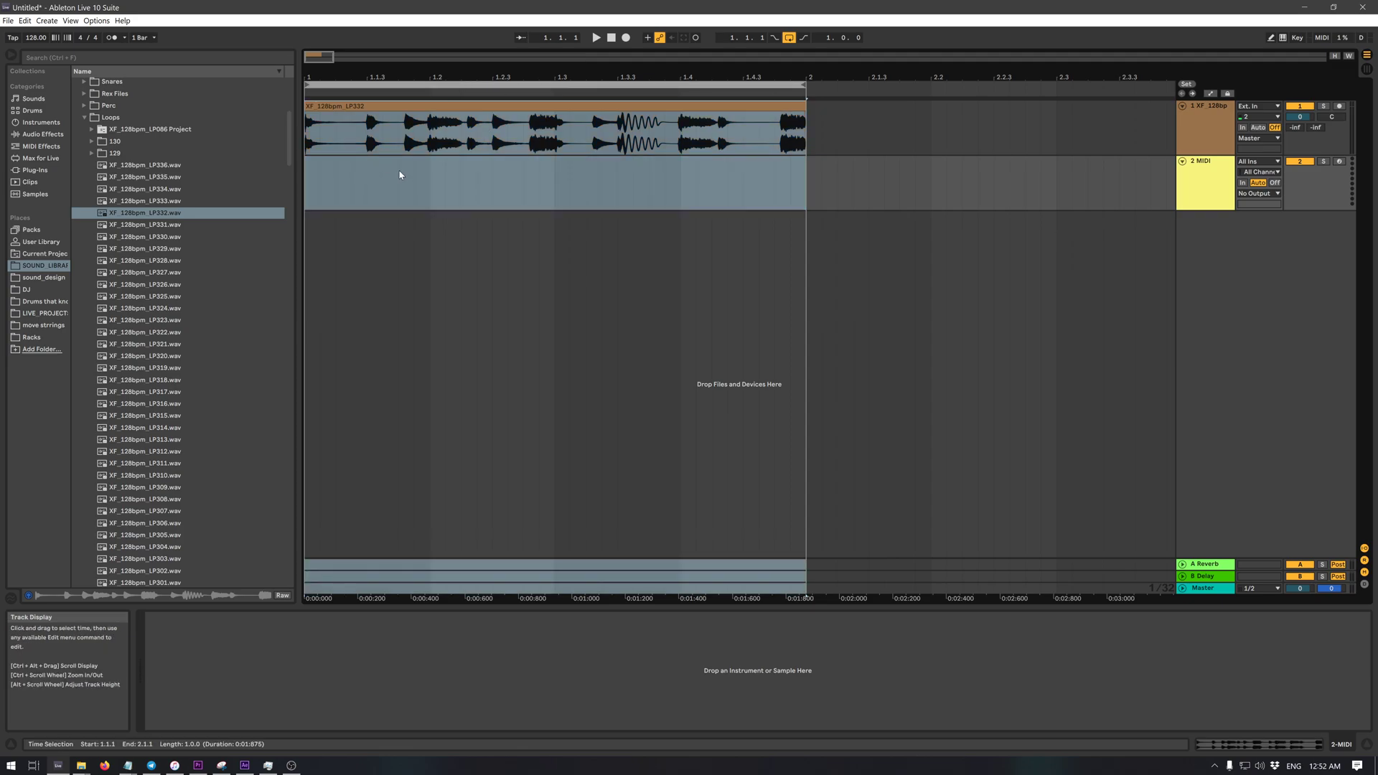
drag(307, 177, 778, 189)
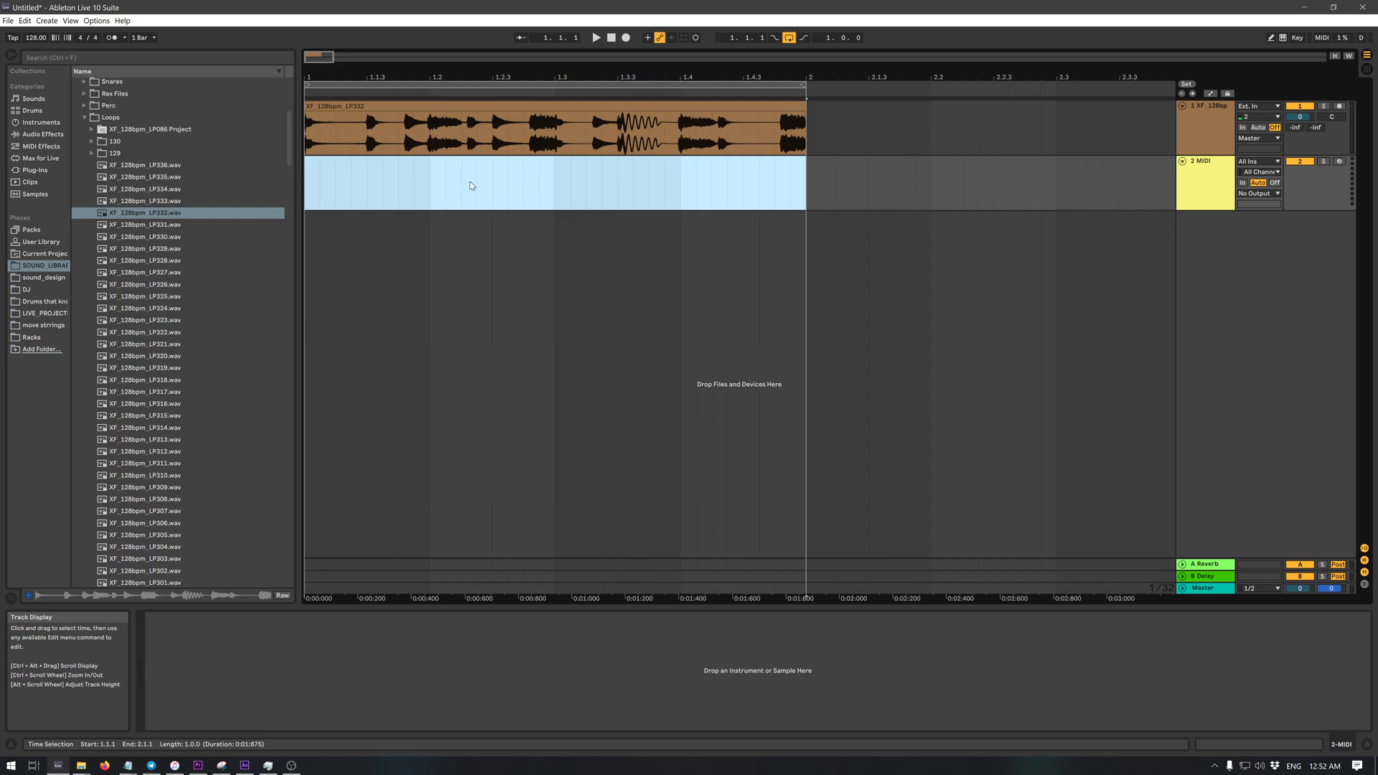
right_click(450, 183)
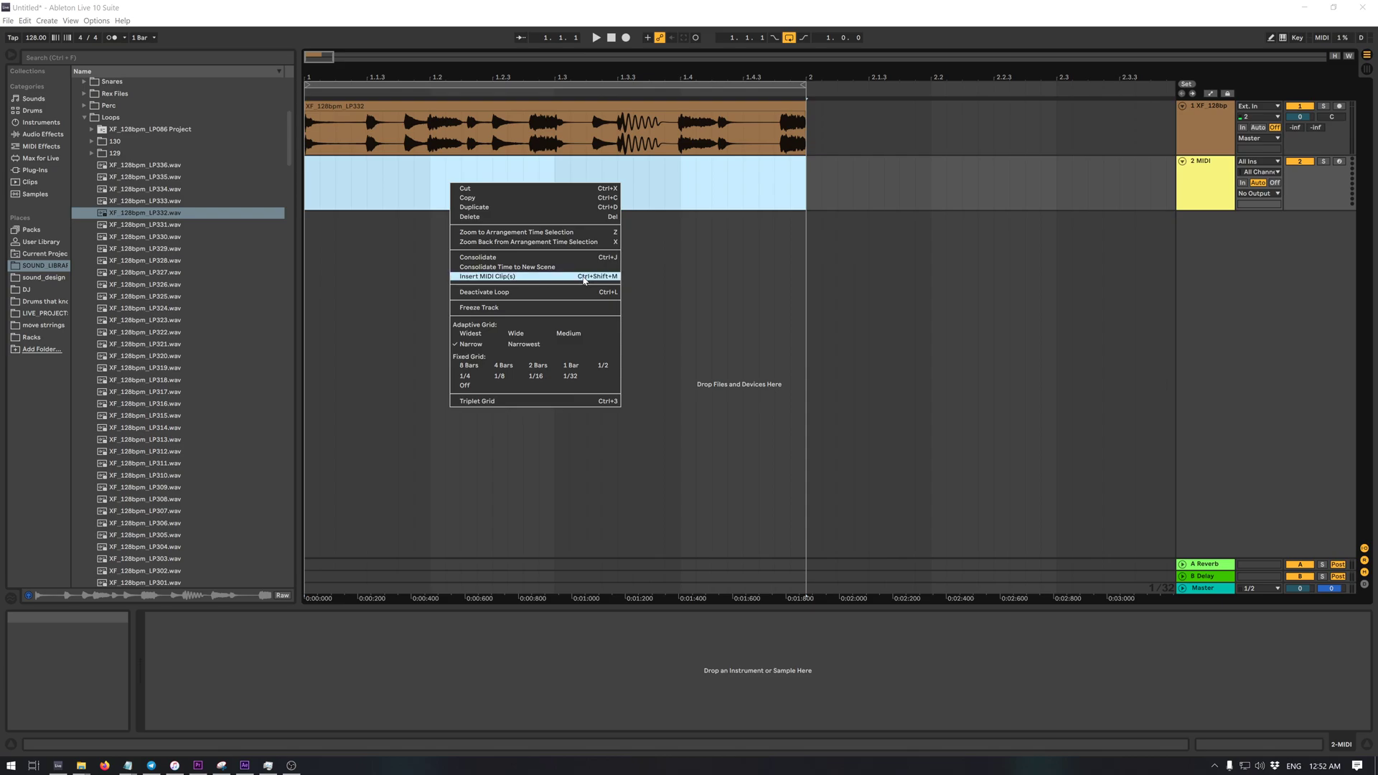
click(529, 277)
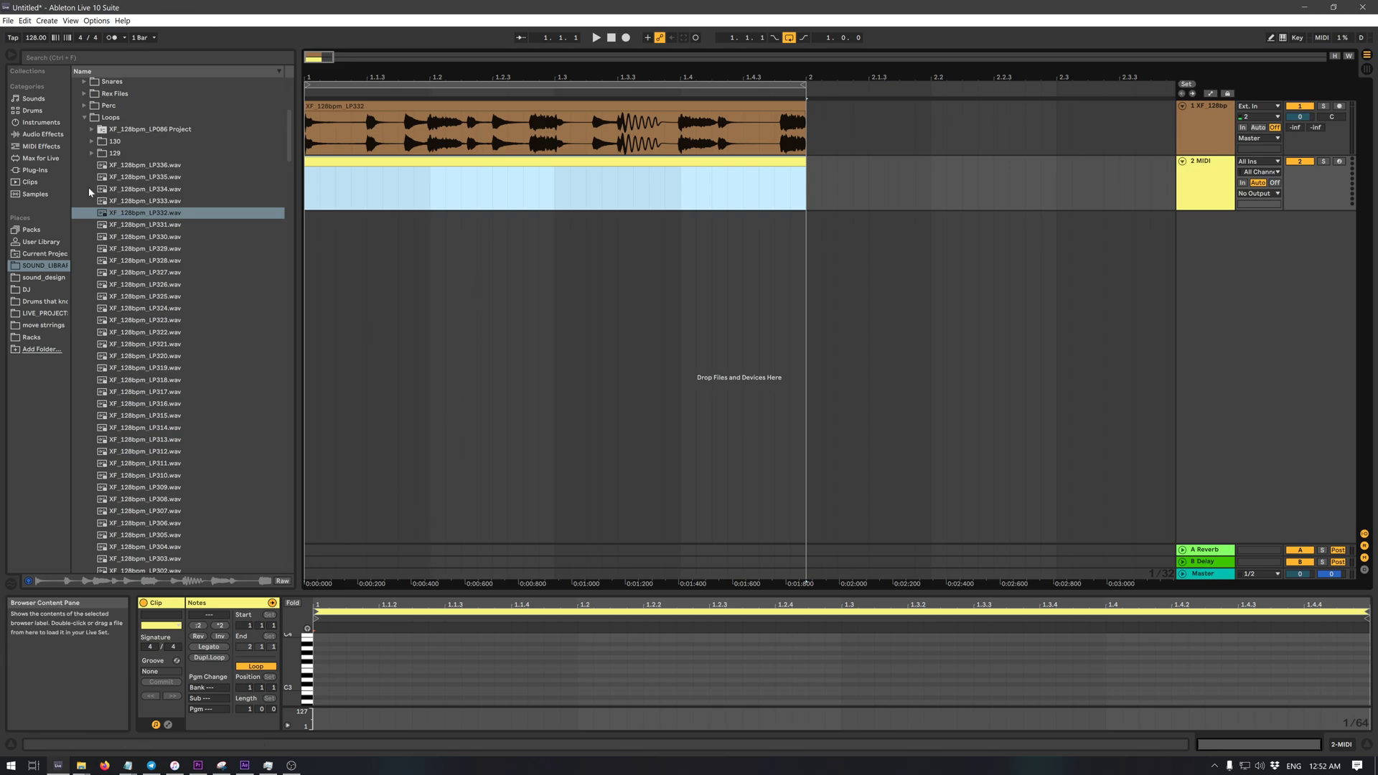
- Show the Drums category in the browser and select the MIDI track
click(522, 569)
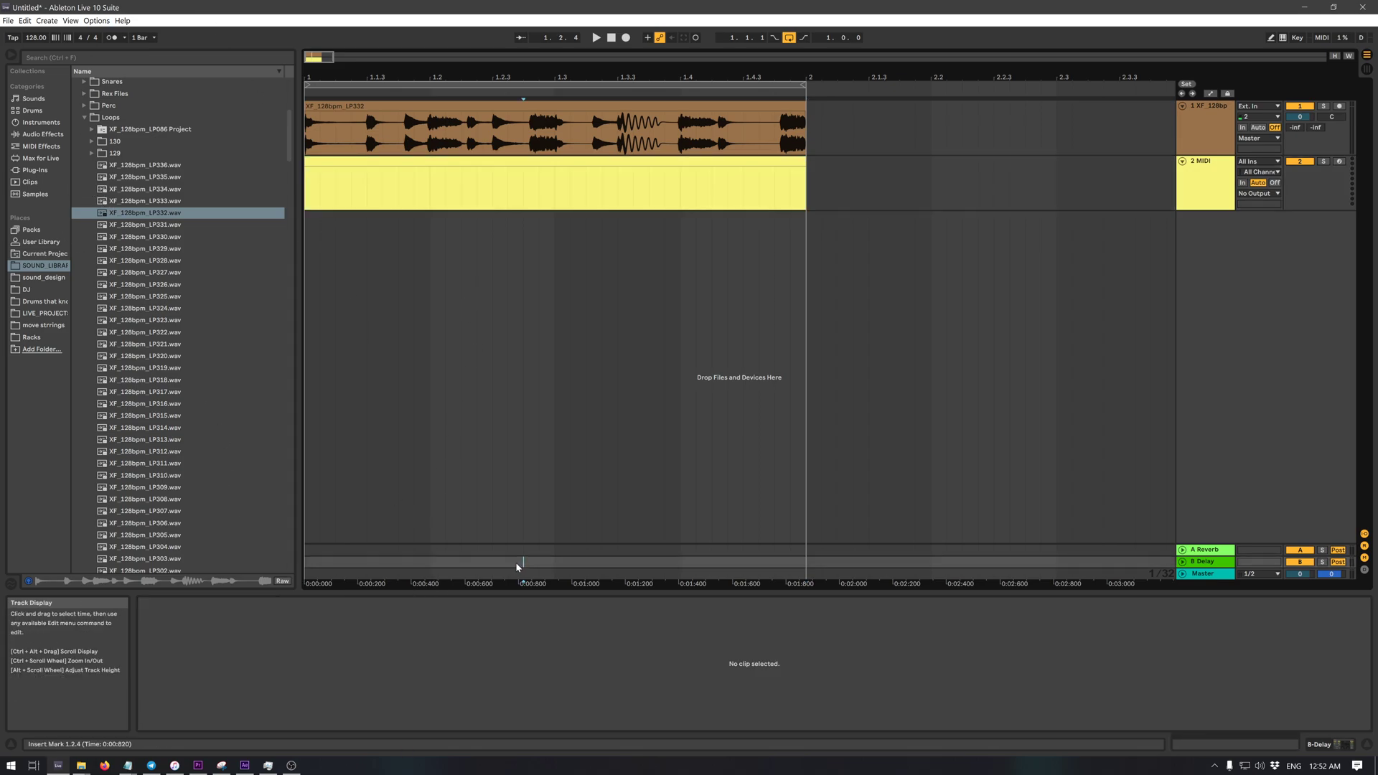
click(1217, 144)
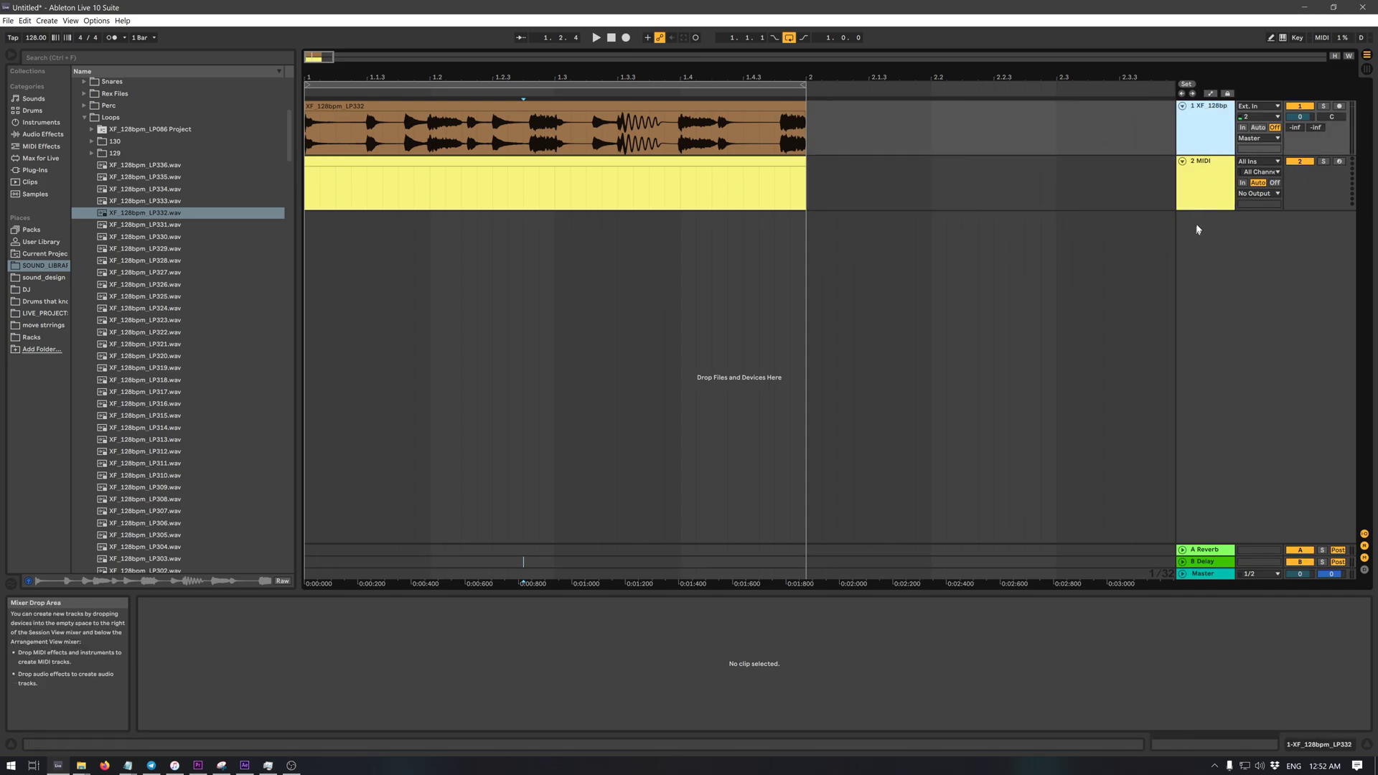
click(1199, 205)
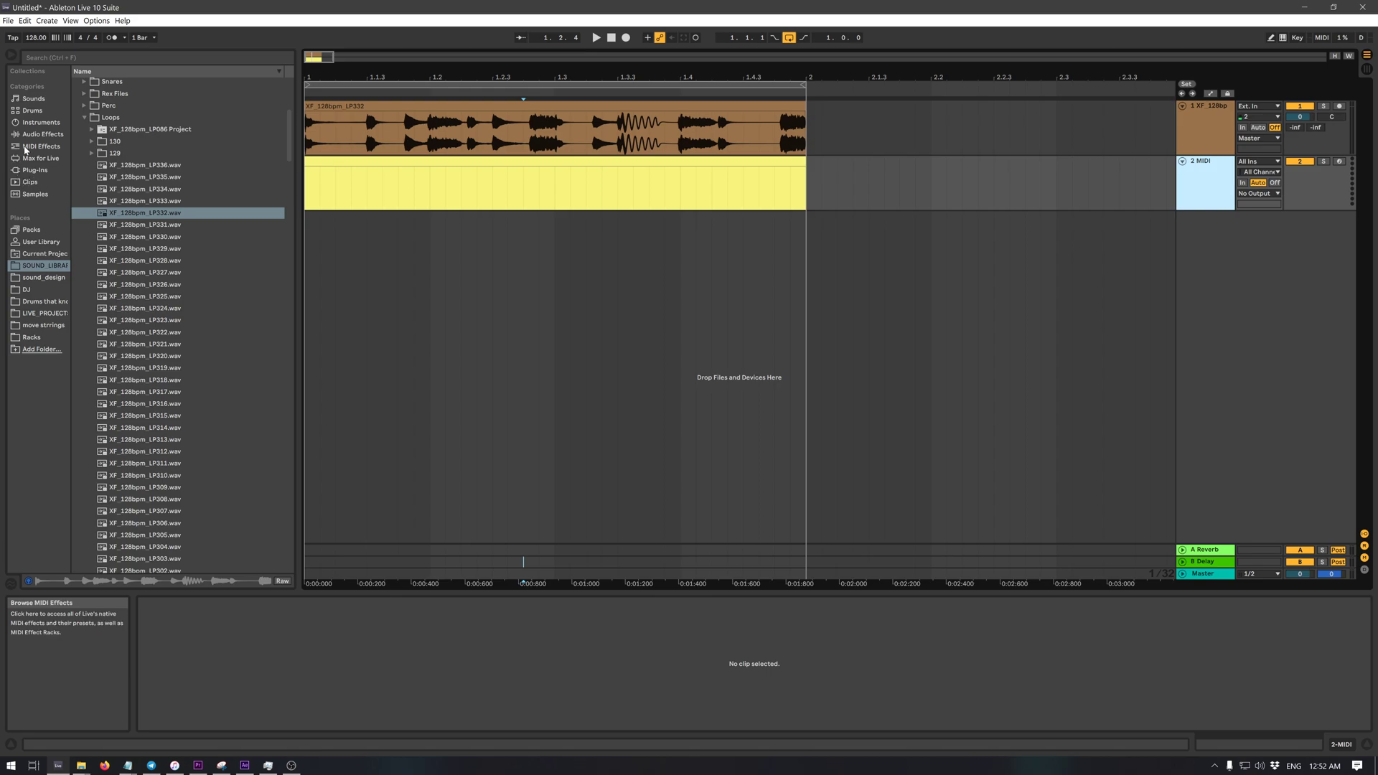
click(27, 111)
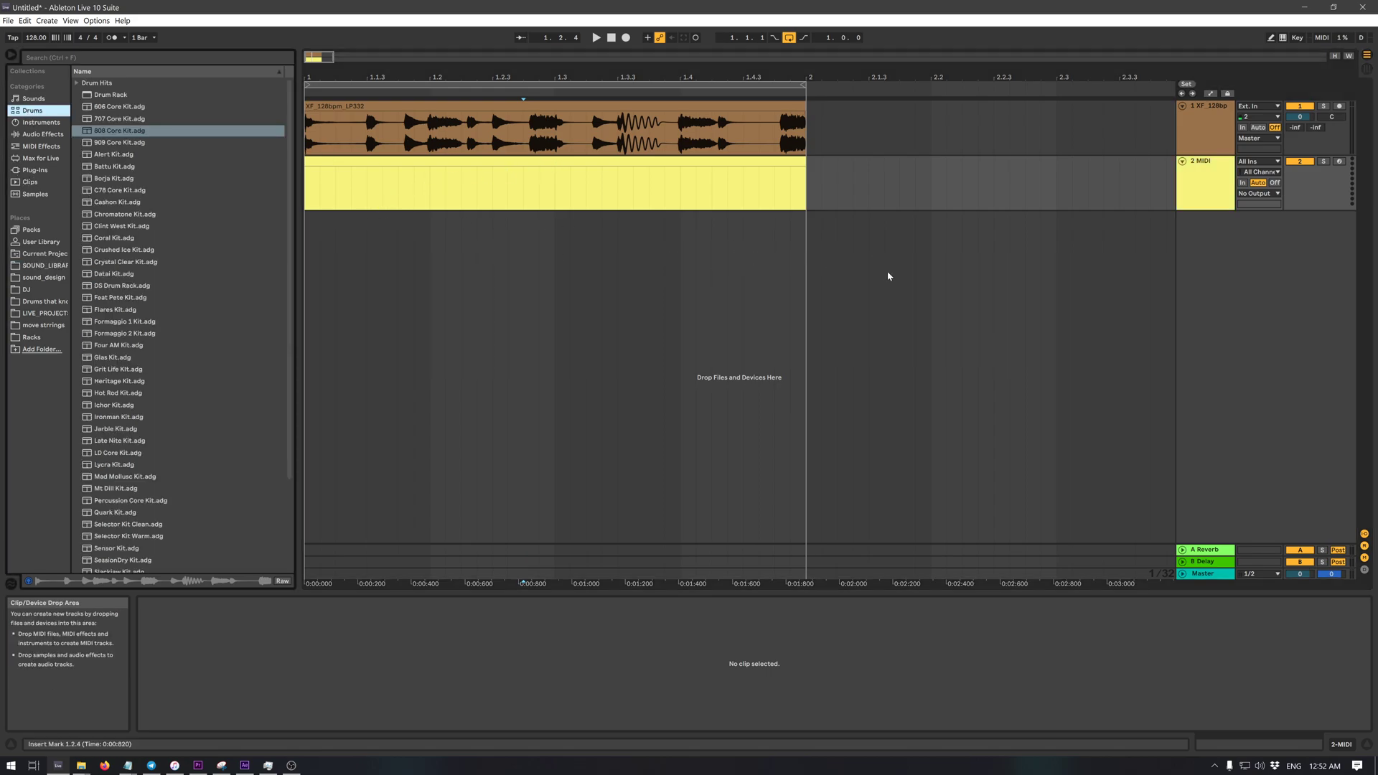
click(1221, 182)
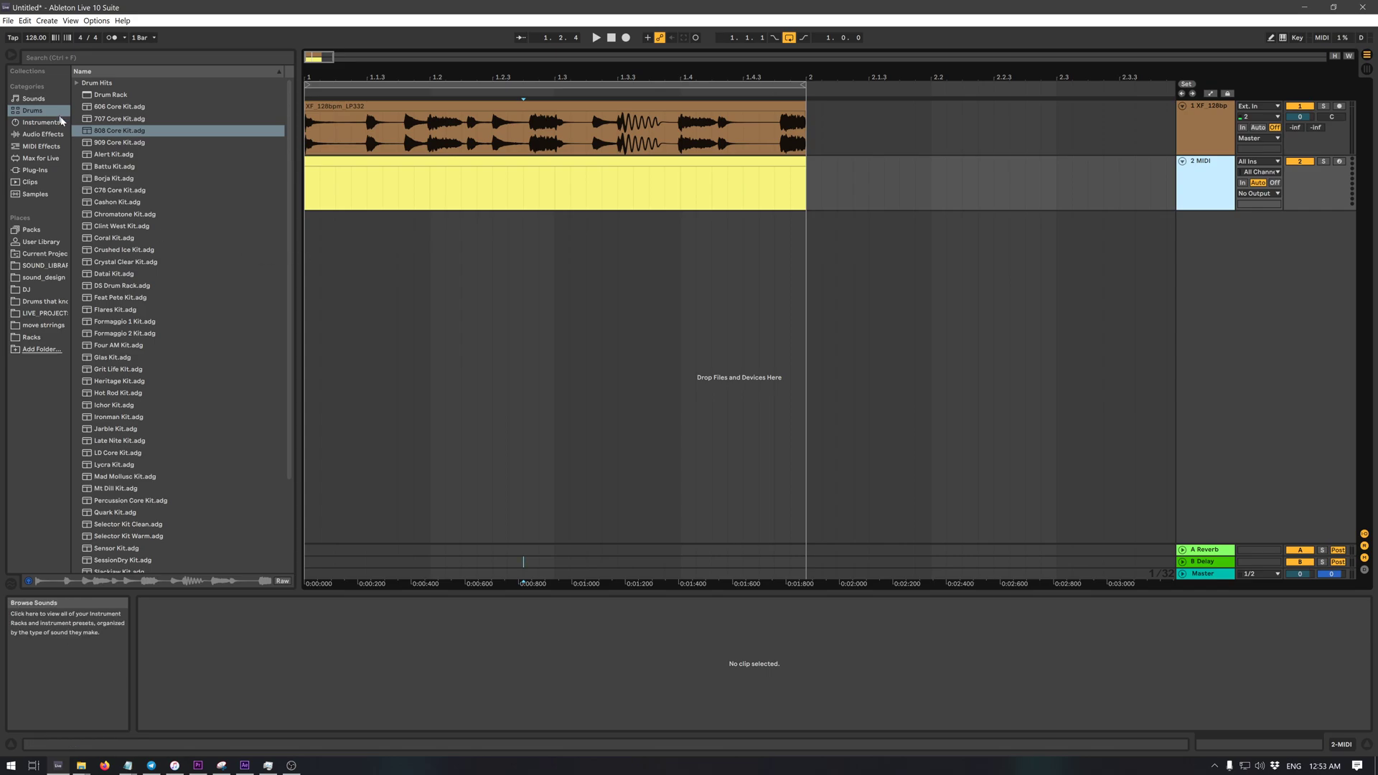
- Preview the drum kits from Chromatone Kit through Crushed Ice Kit
click(179, 230)
key(Up)
key(Down)
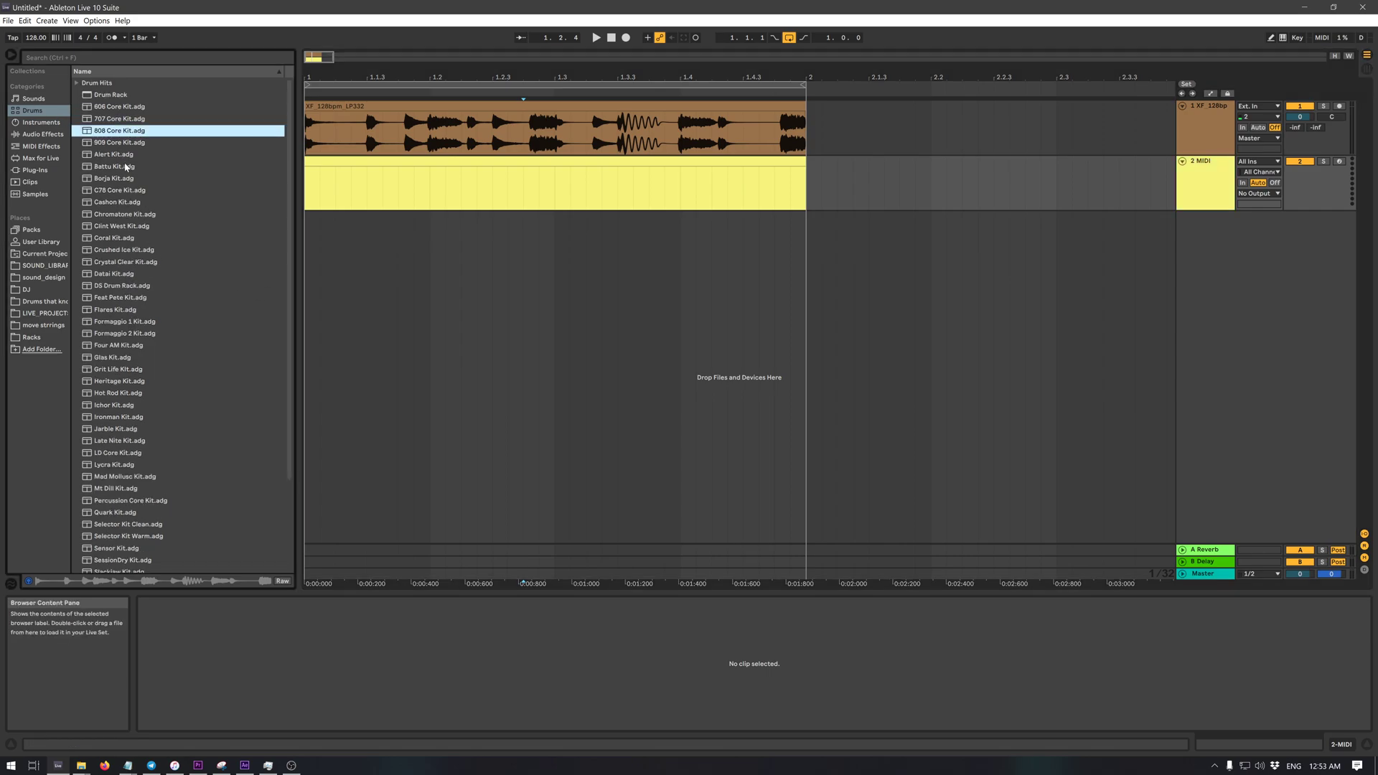
click(127, 217)
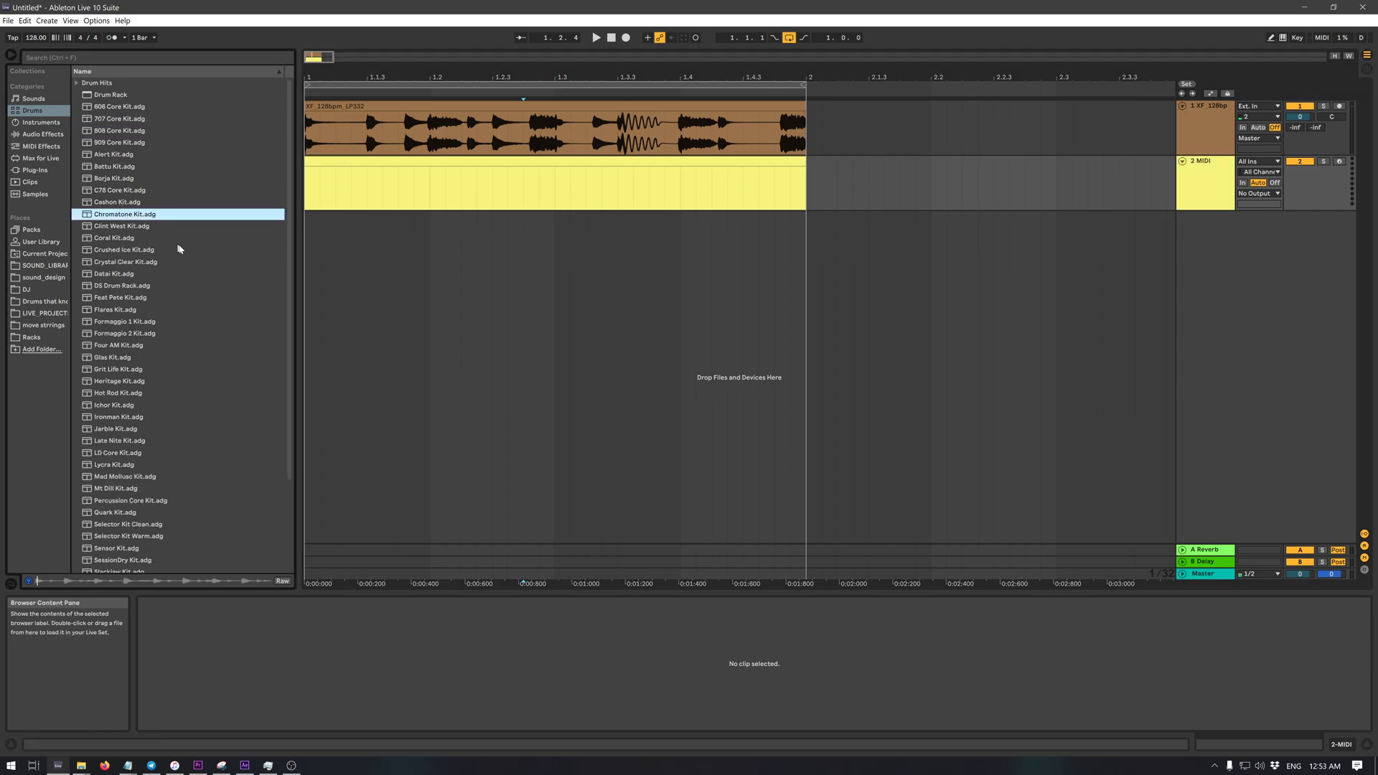
key(Down)
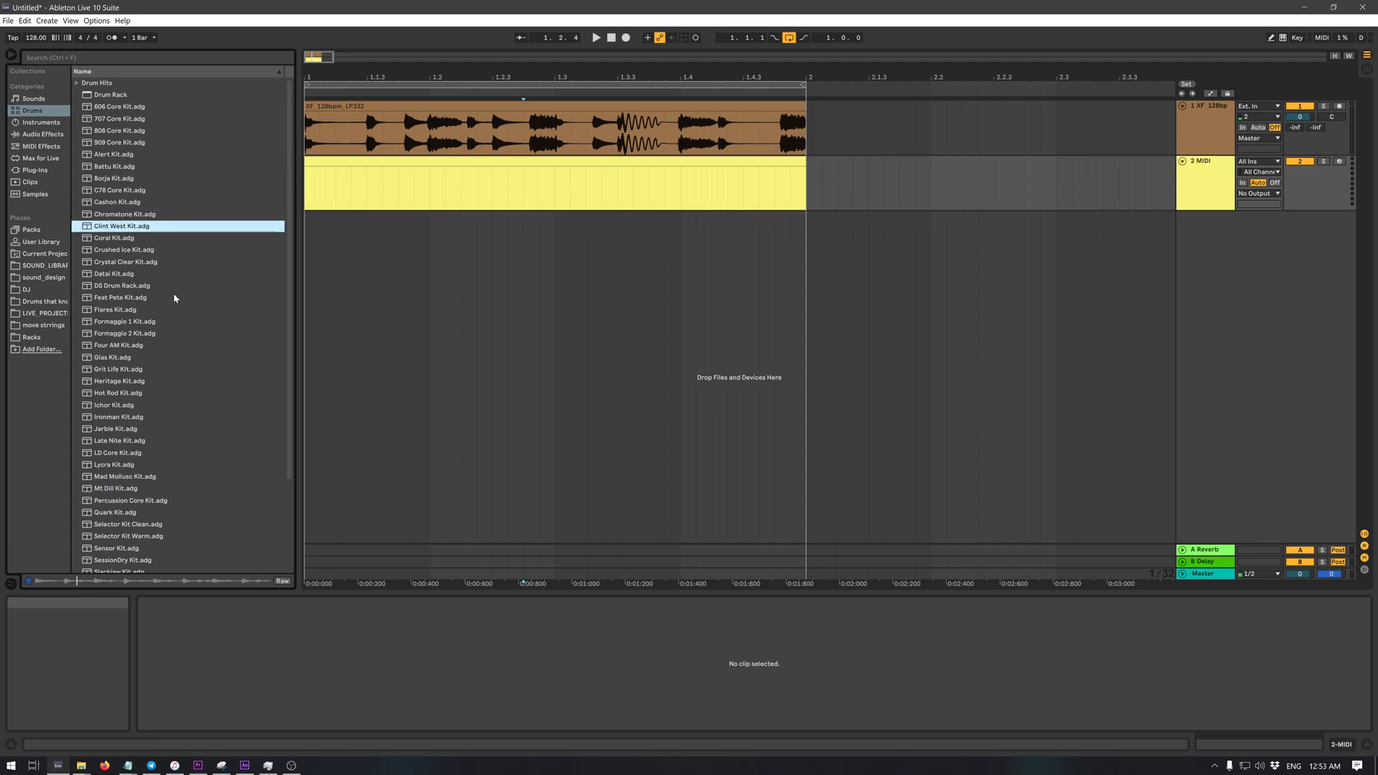
key(Down)
key(Down)
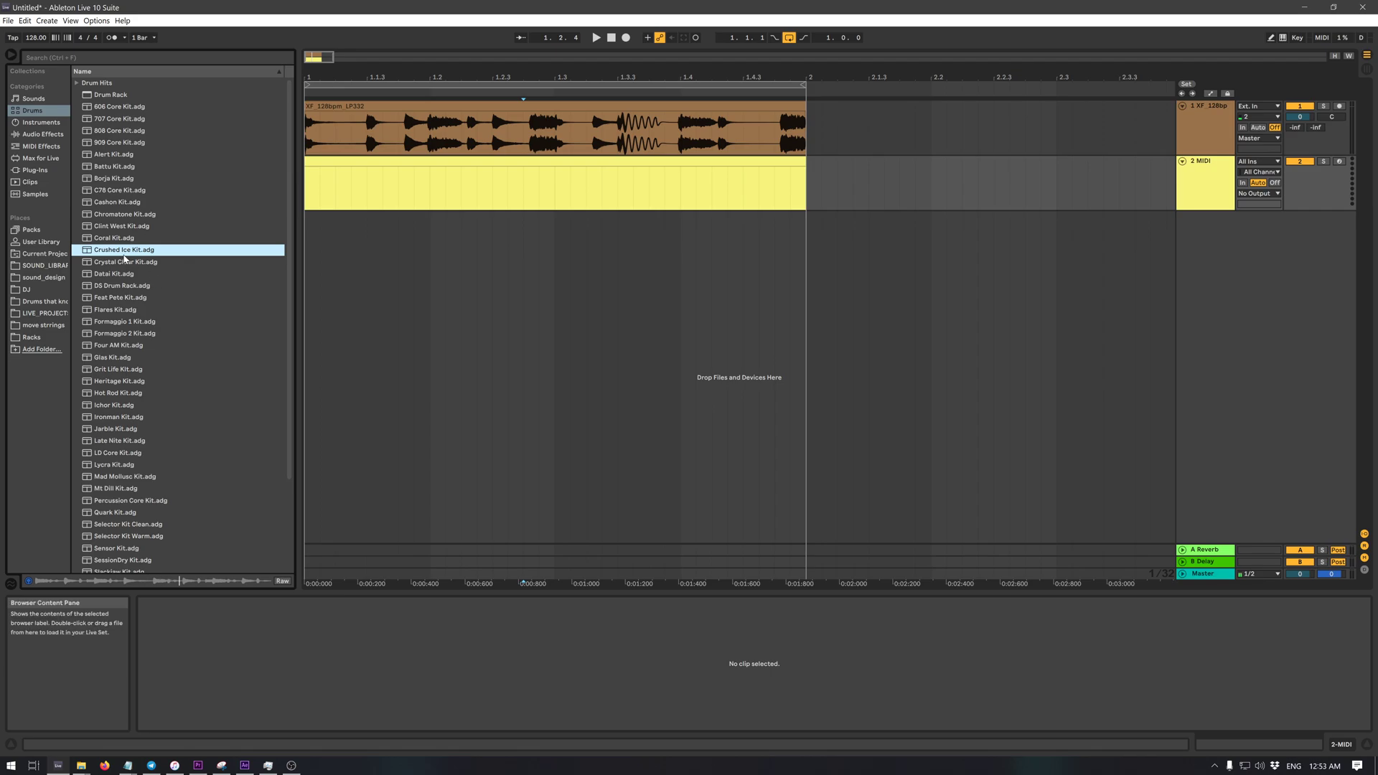
- Load Crushed Ice Kit onto the MIDI track
click(383, 265)
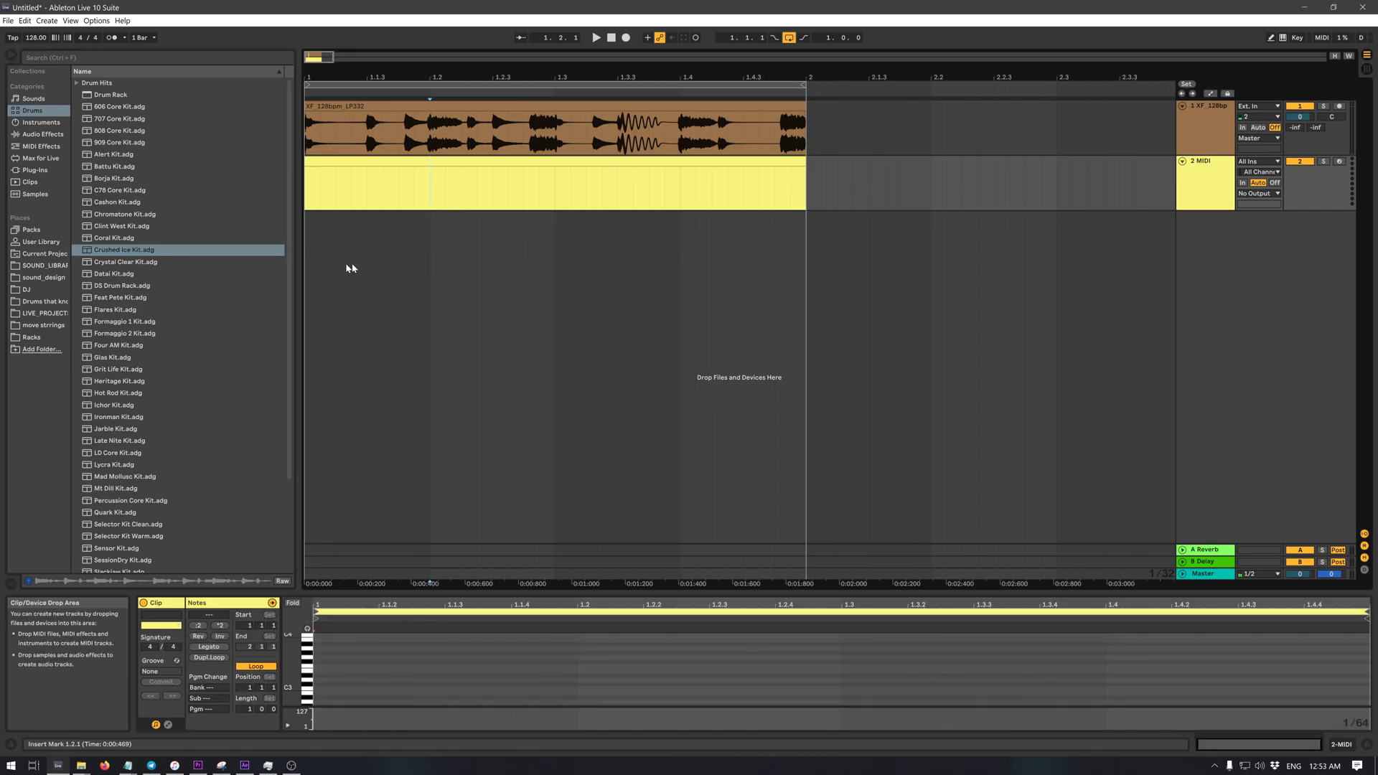
click(99, 260)
click(107, 251)
drag(108, 253, 1202, 183)
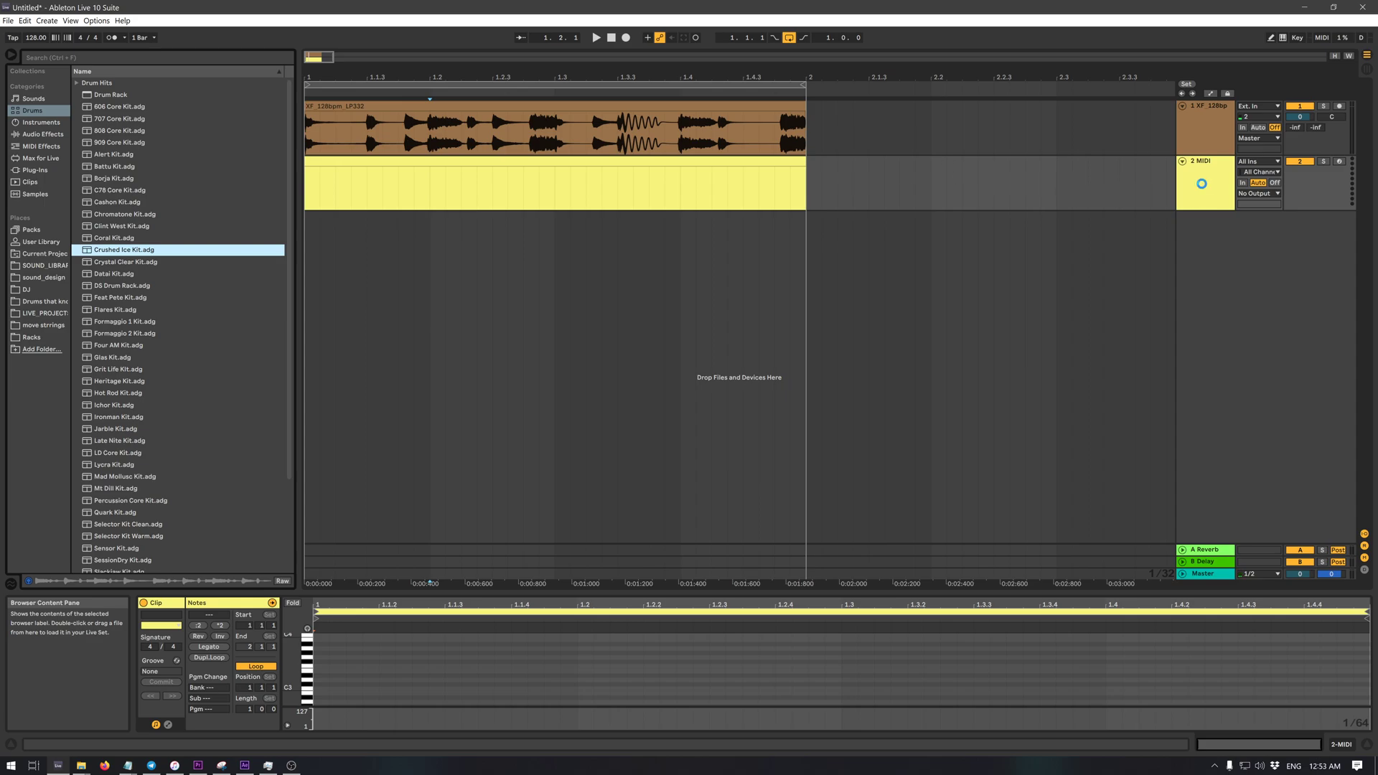
- Display the MIDI track's drum rack and audition its Kick Crushed Ice pad
click(1204, 188)
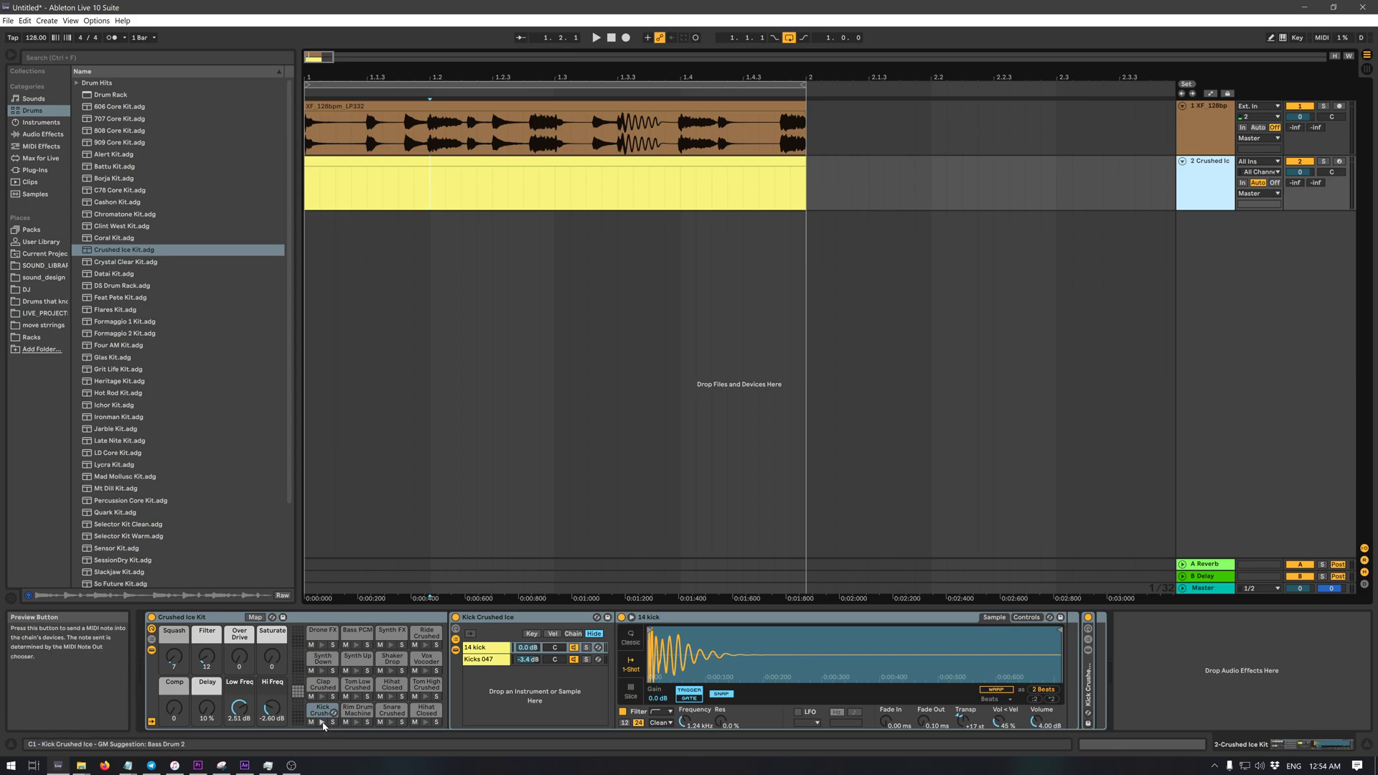
click(323, 724)
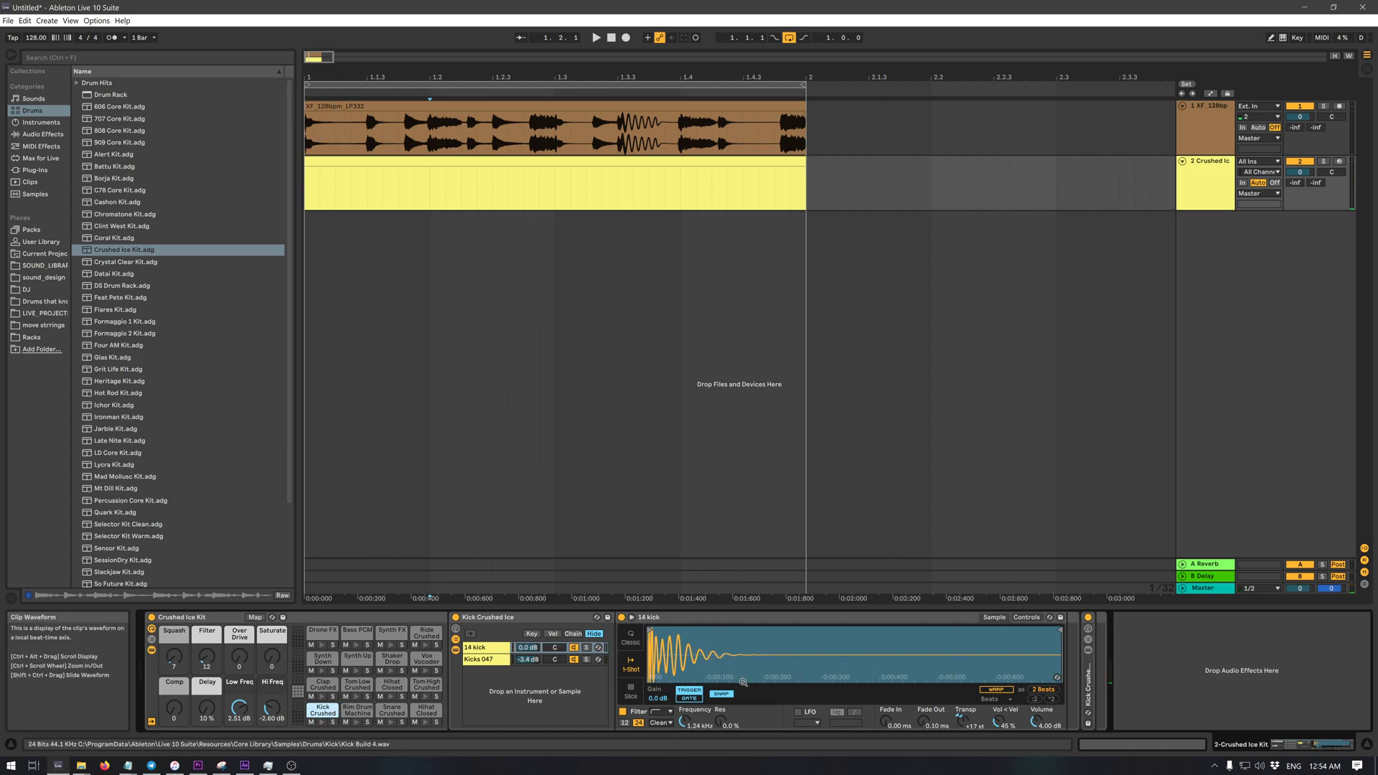
click(459, 285)
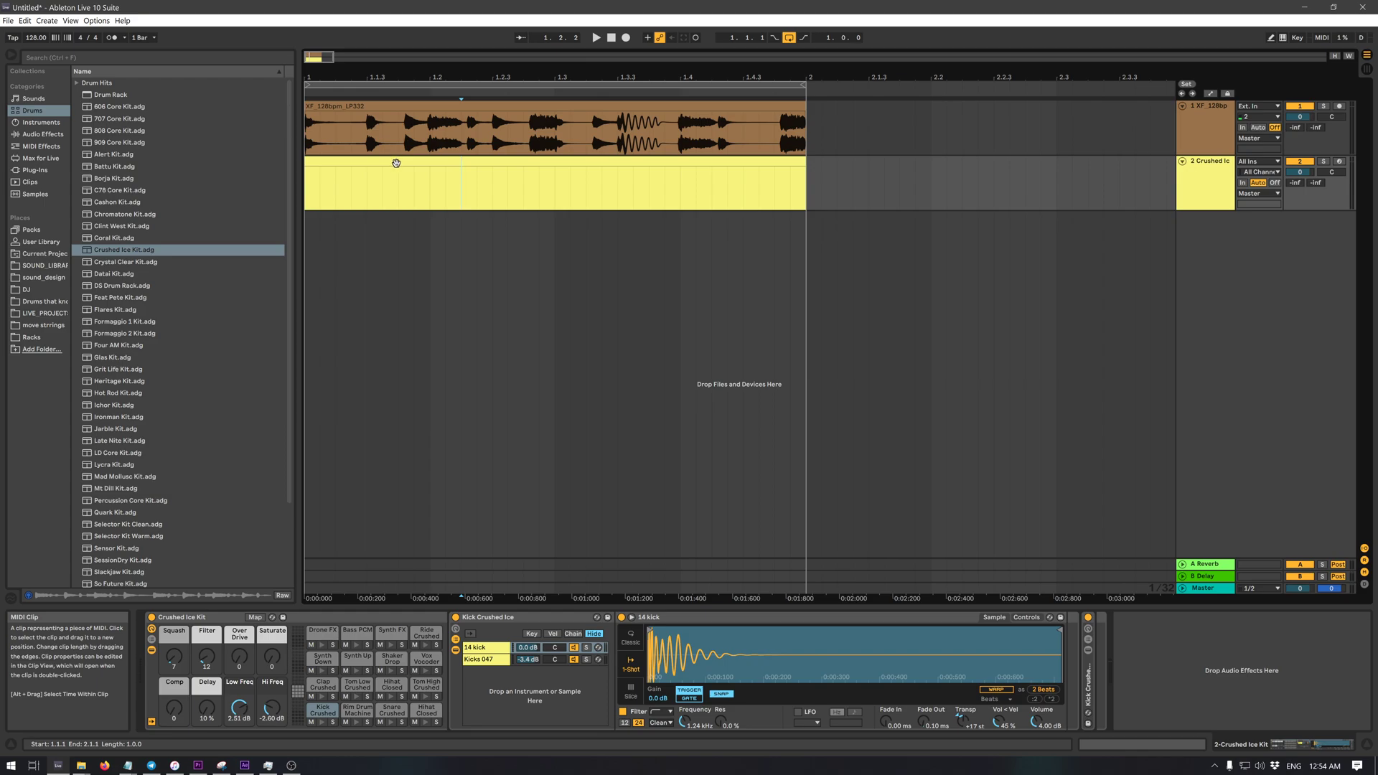
- Open the MIDI clip in the note editor and enlarge the editor to show every drum row from kick to ride
click(444, 162)
double_click(445, 162)
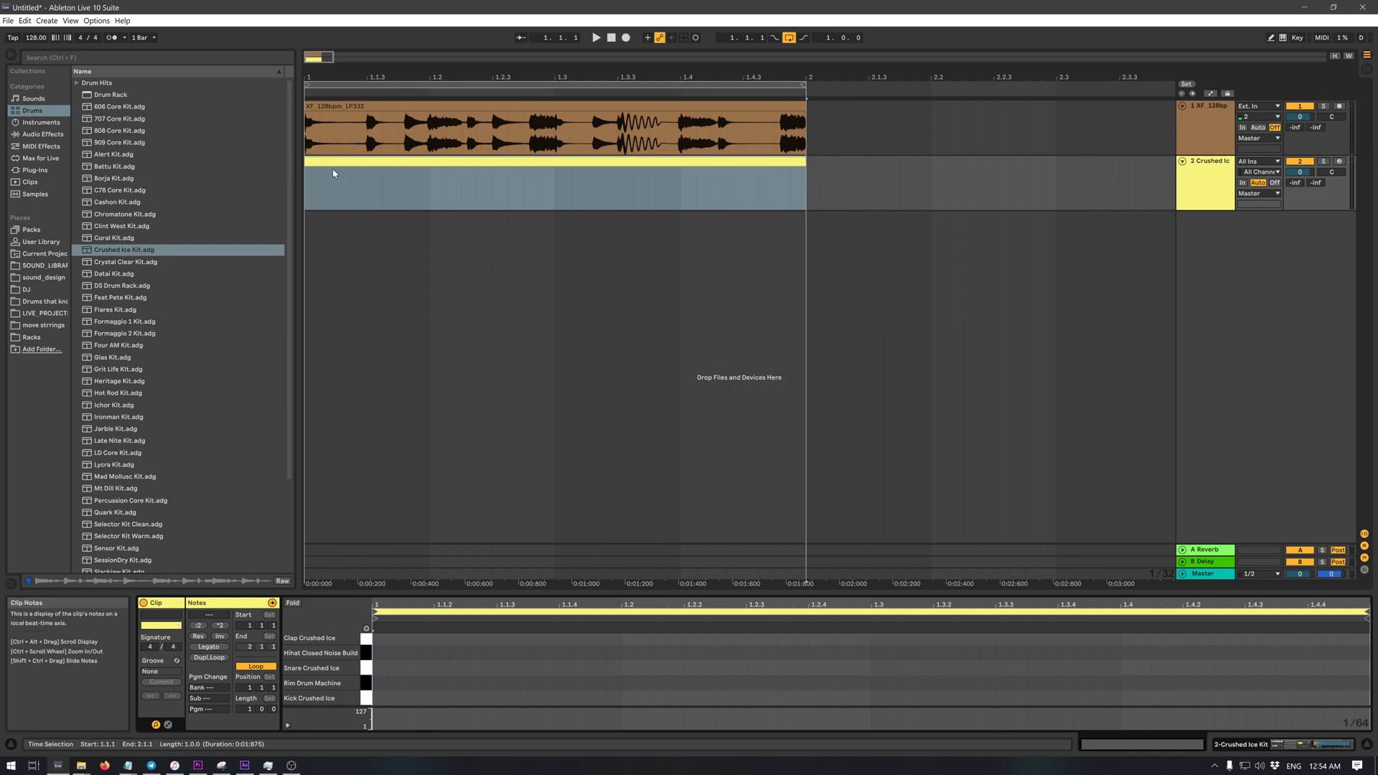
drag(373, 76, 376, 81)
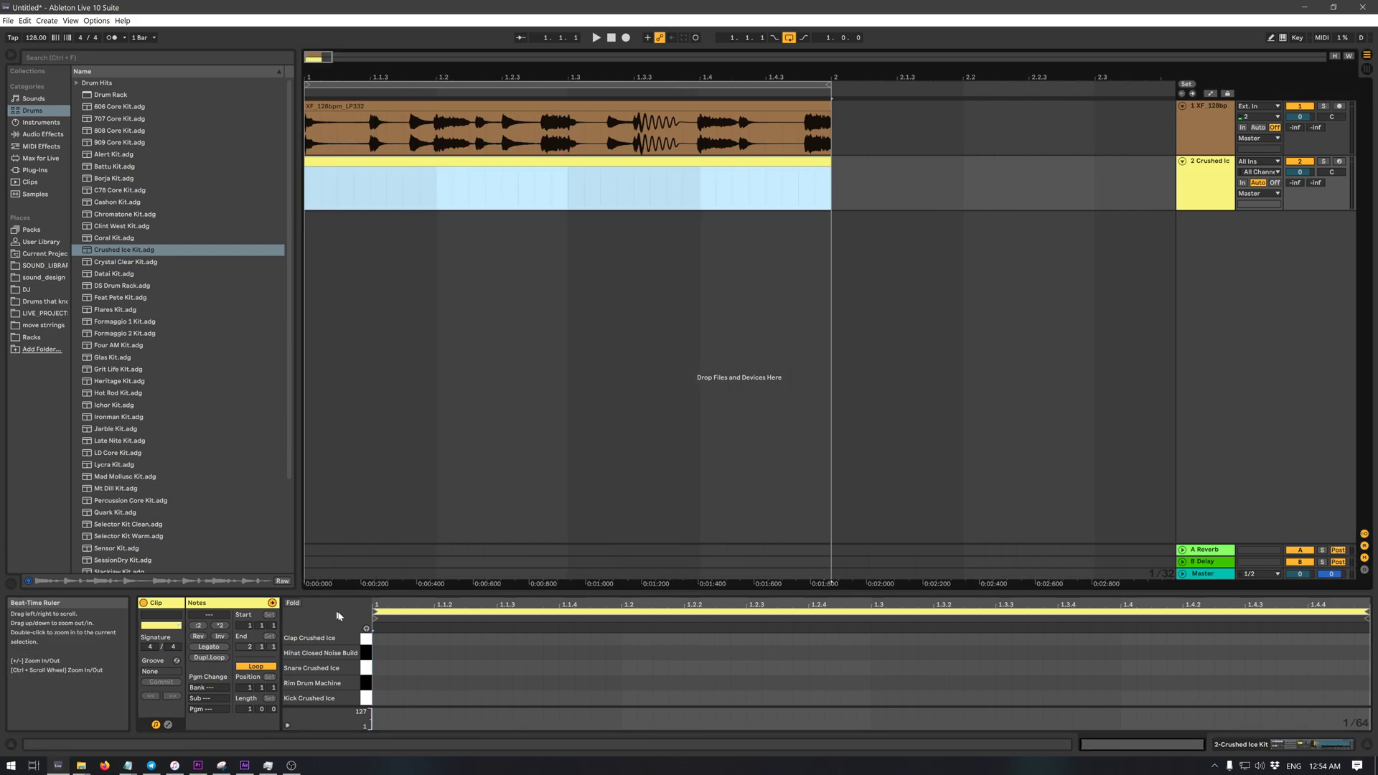
drag(503, 593, 535, 403)
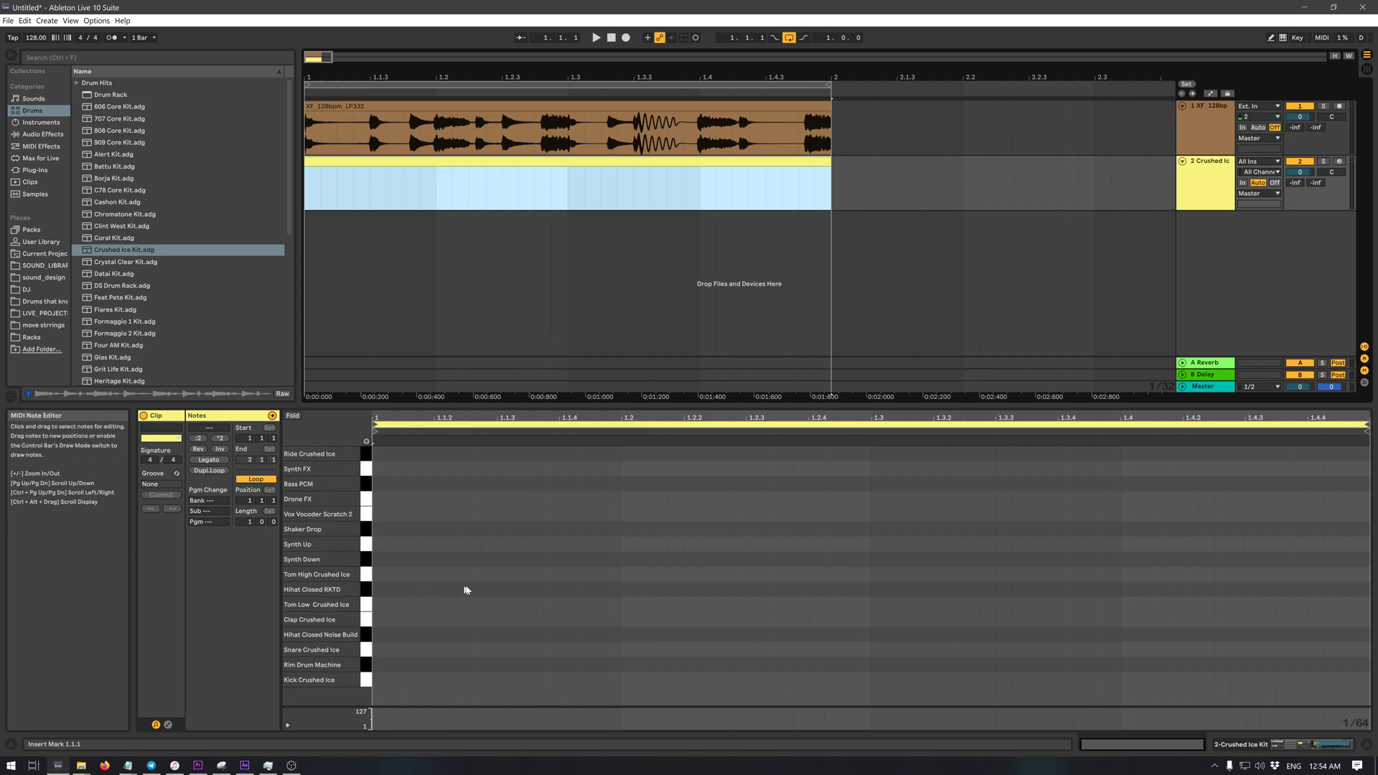
- Set the note editor to a fixed 1/16 grid
right_click(608, 595)
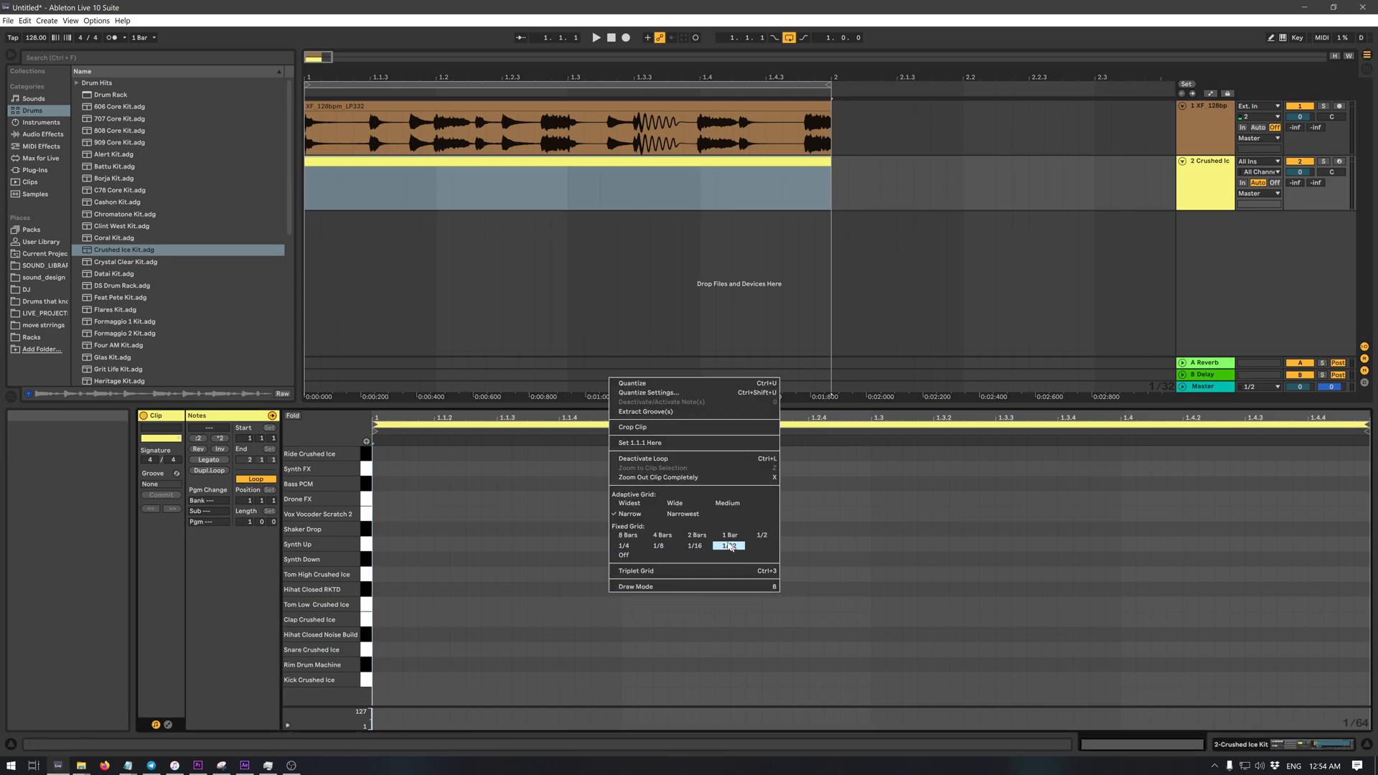
right_click(486, 547)
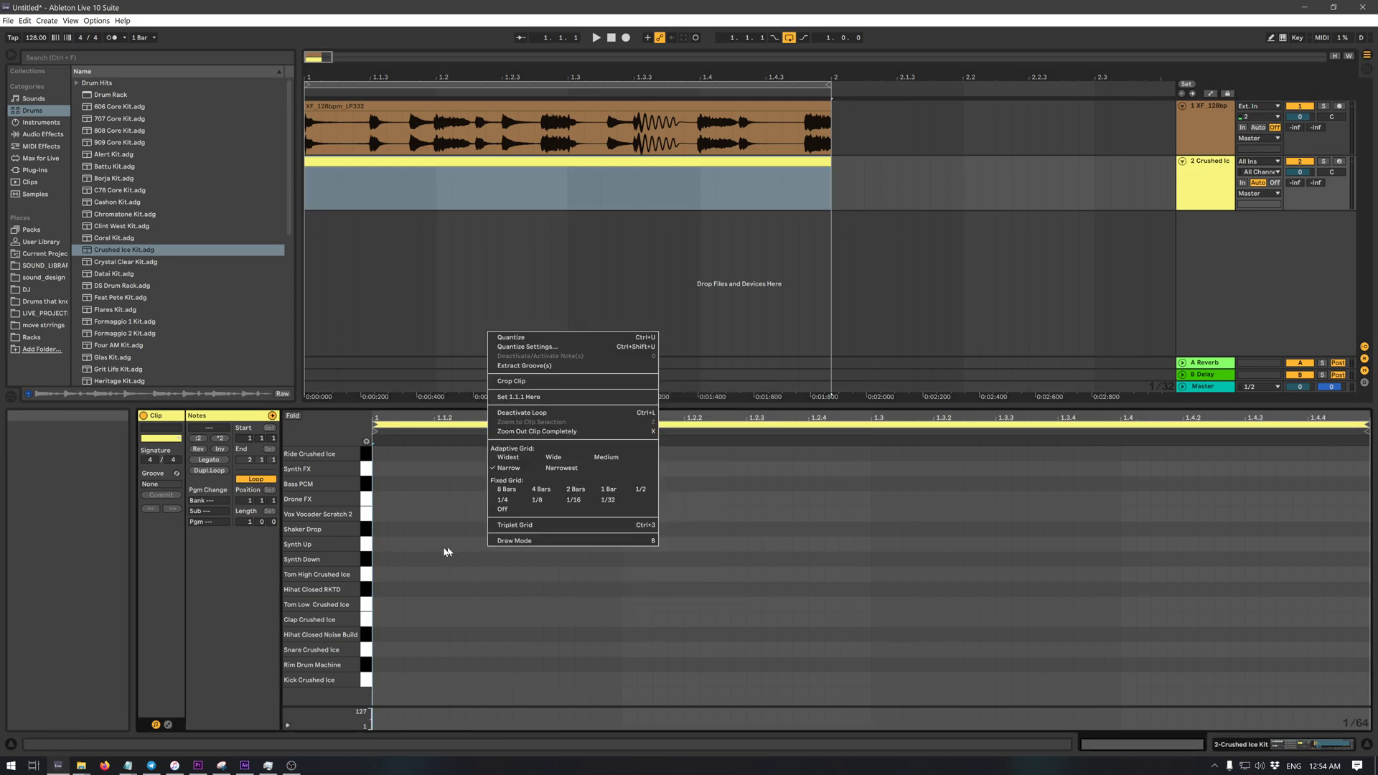
right_click(479, 584)
right_click(557, 561)
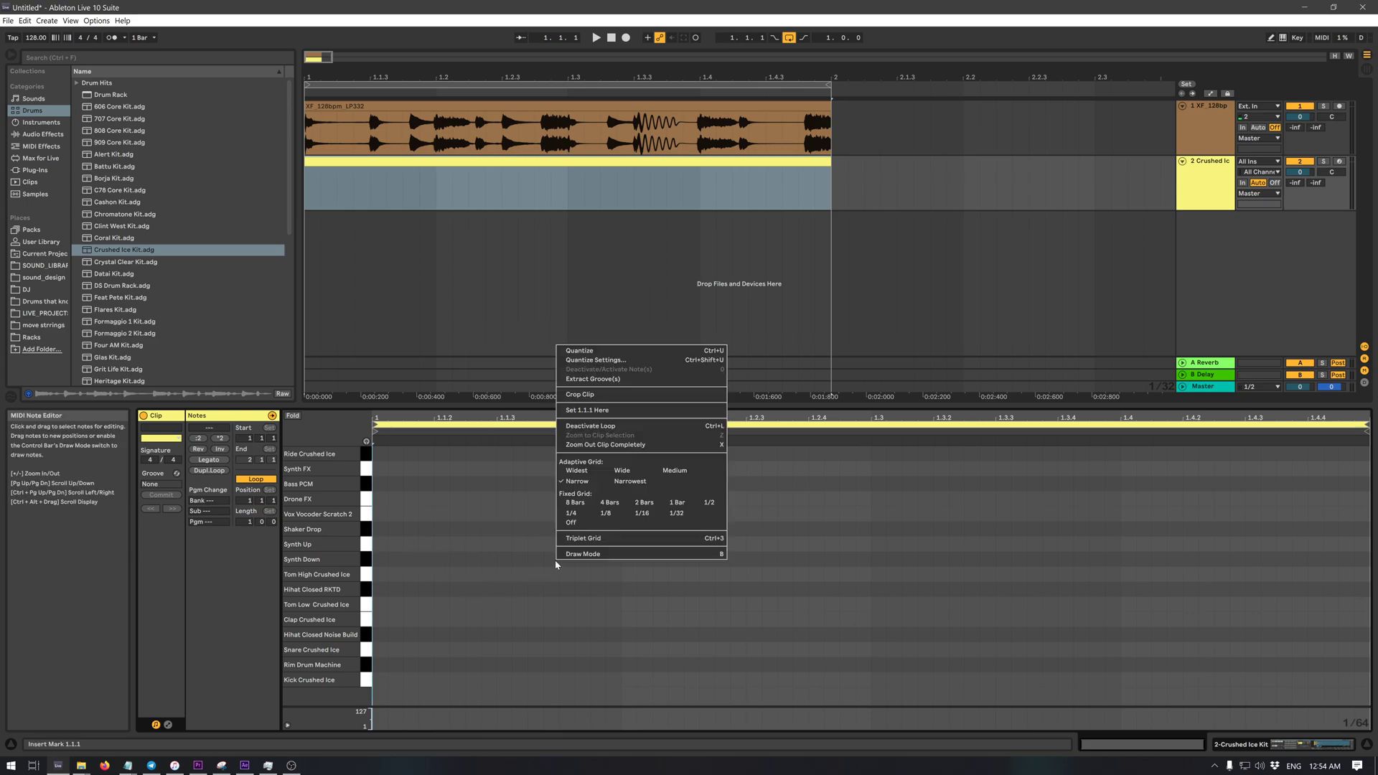
click(651, 514)
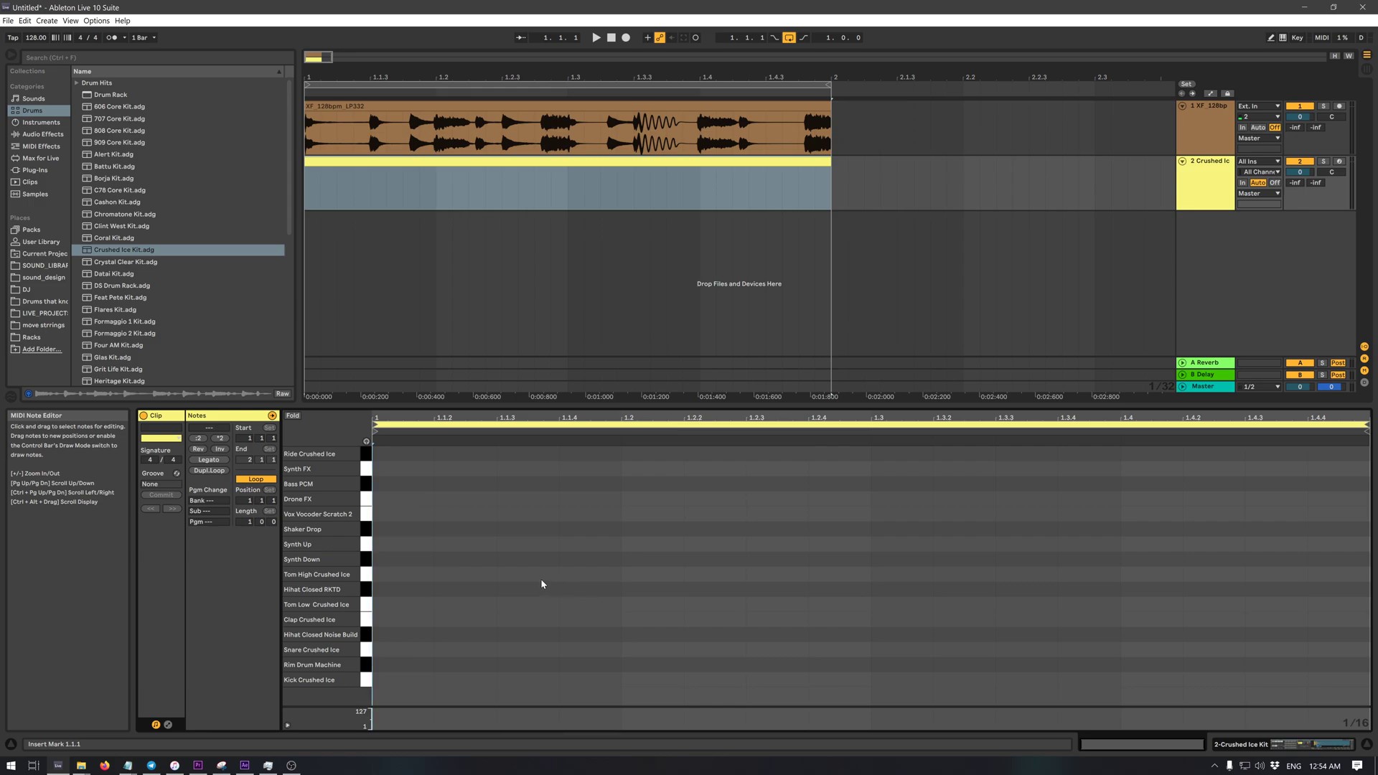
- Add 1/16 Kick Crushed Ice notes on all four beats of the bar, at 1.1, 1.2, 1.3 and 1.4, and play the arrangement
double_click(388, 681)
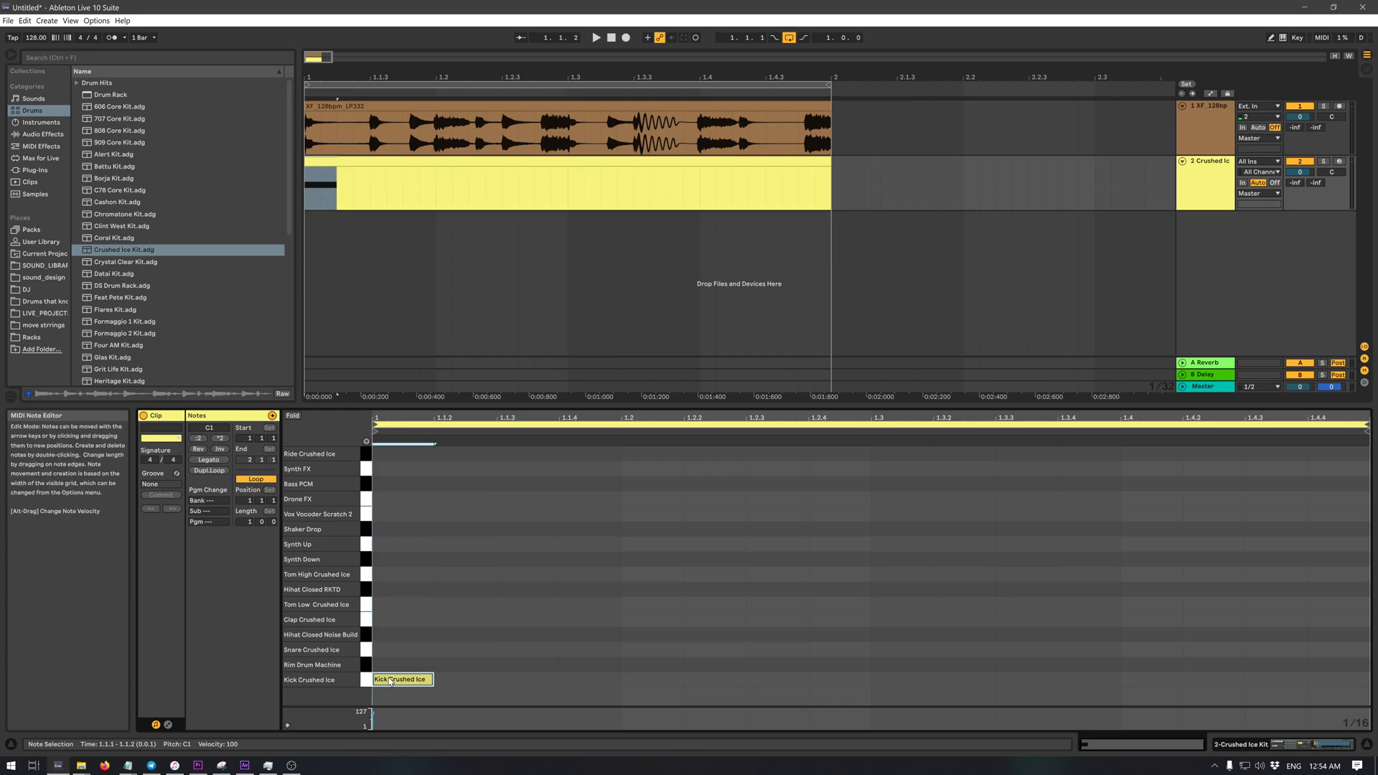
click(471, 676)
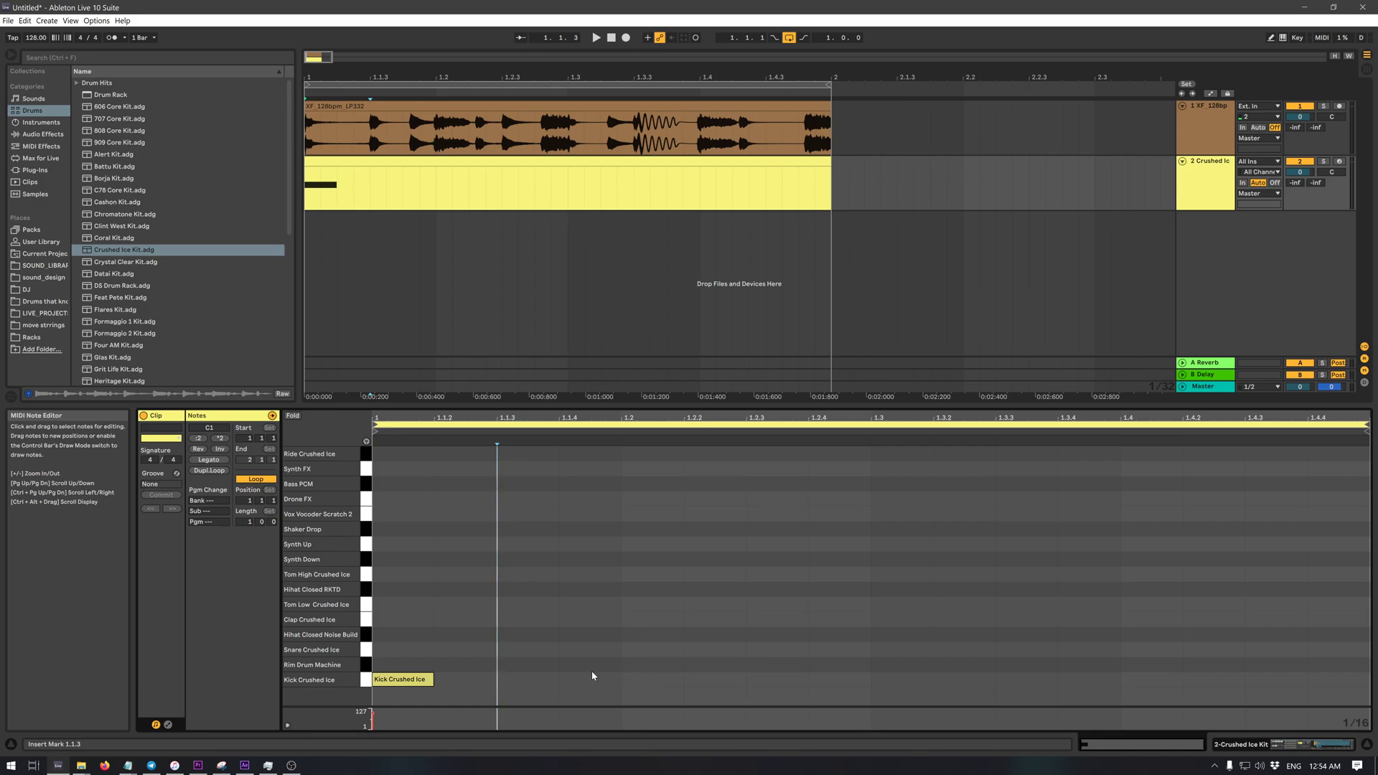
click(665, 671)
double_click(639, 679)
click(885, 677)
double_click(888, 678)
double_click(1149, 680)
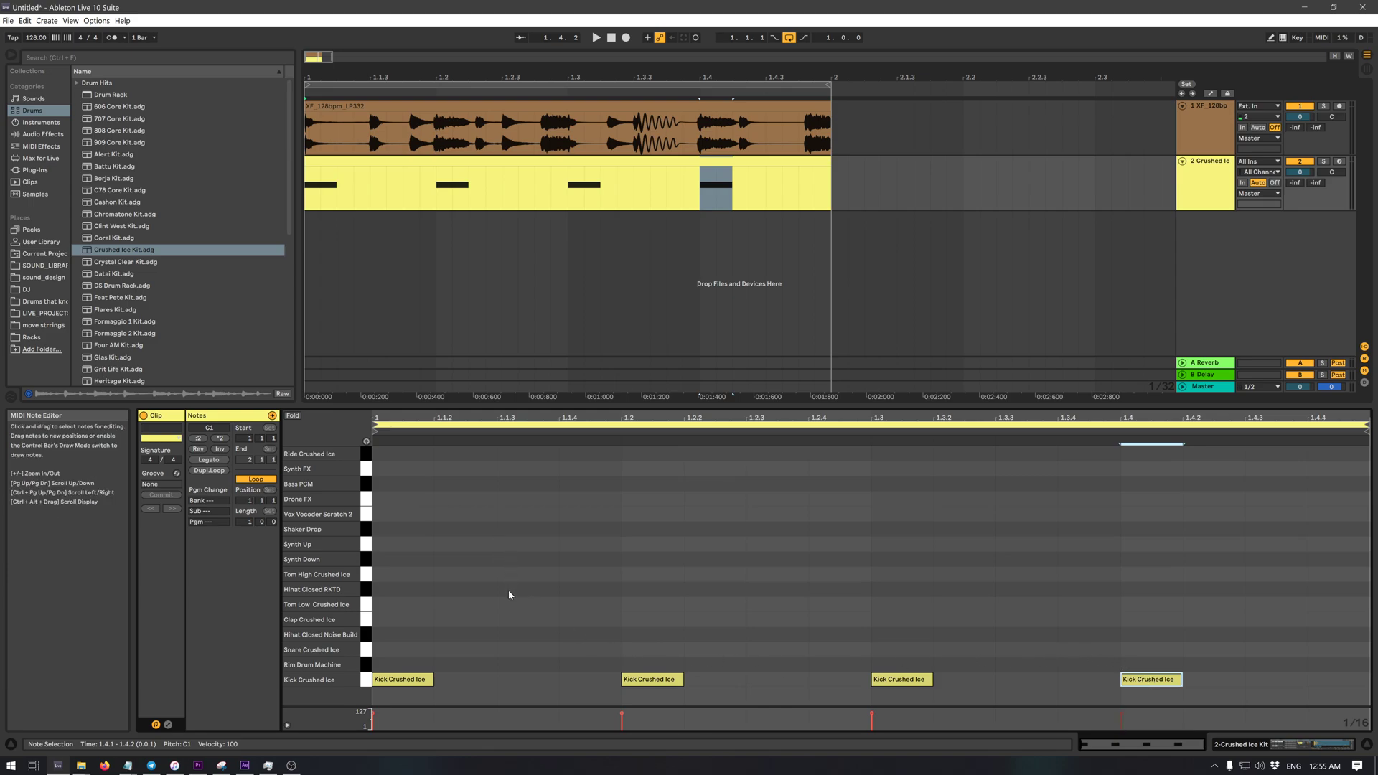
key(space)
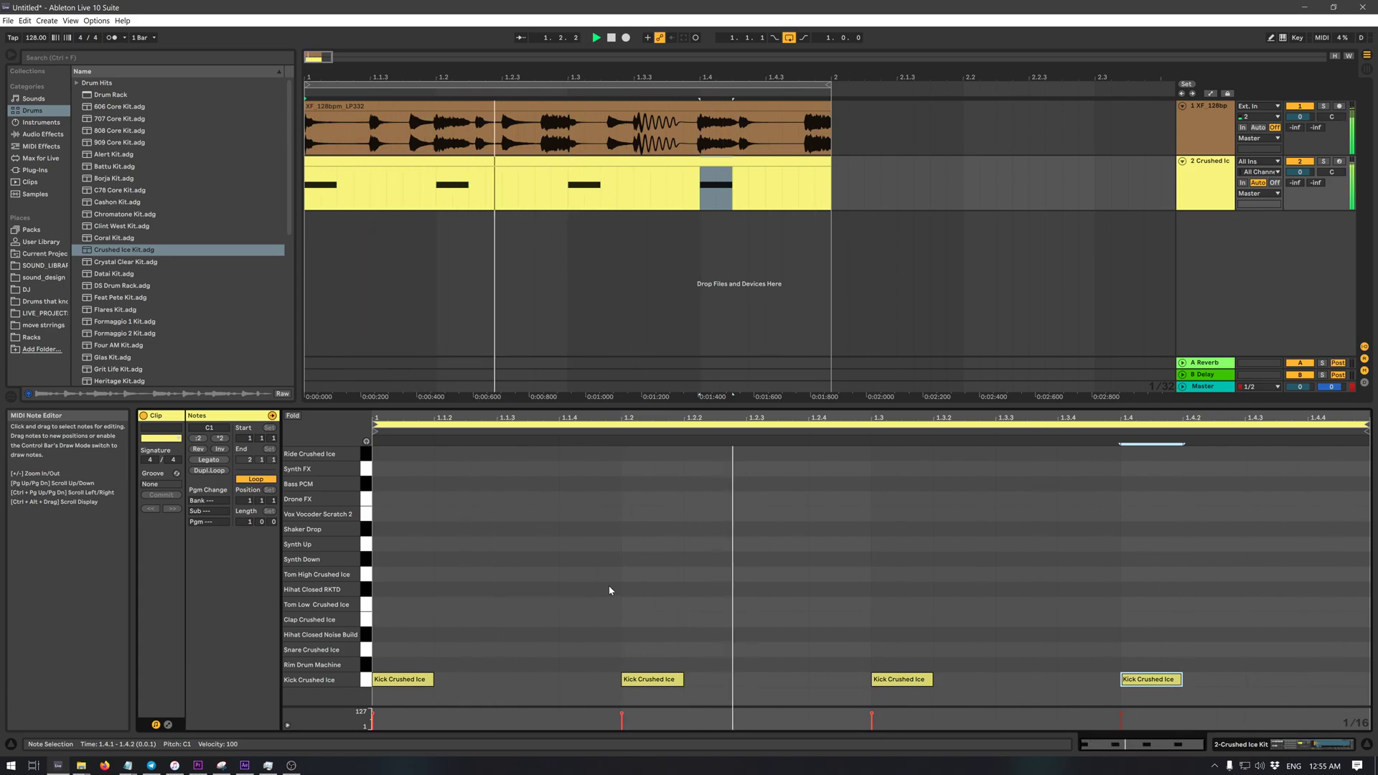
- Stop playback, add 1/16 Clap Crushed Ice notes on beats 1.2 and 1.4, and play the arrangement
key(space)
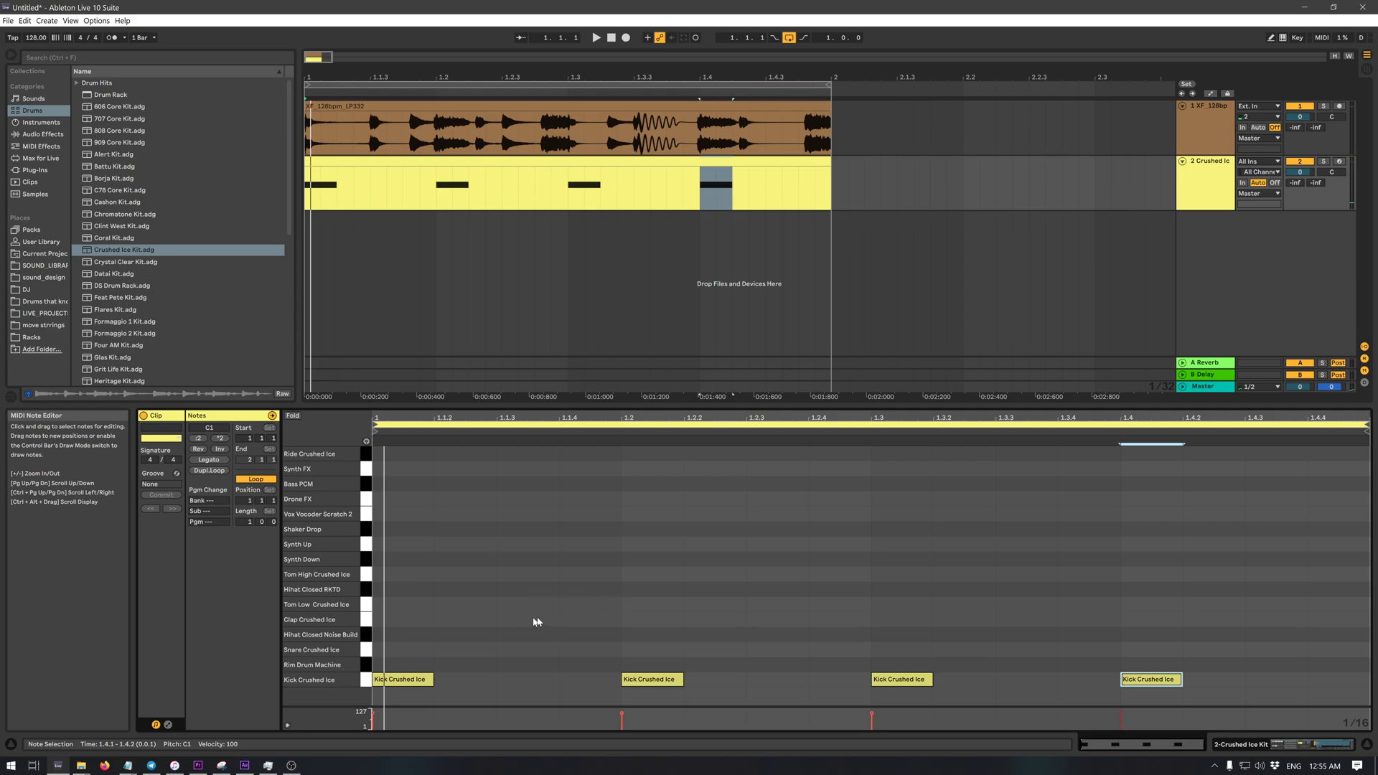
click(621, 618)
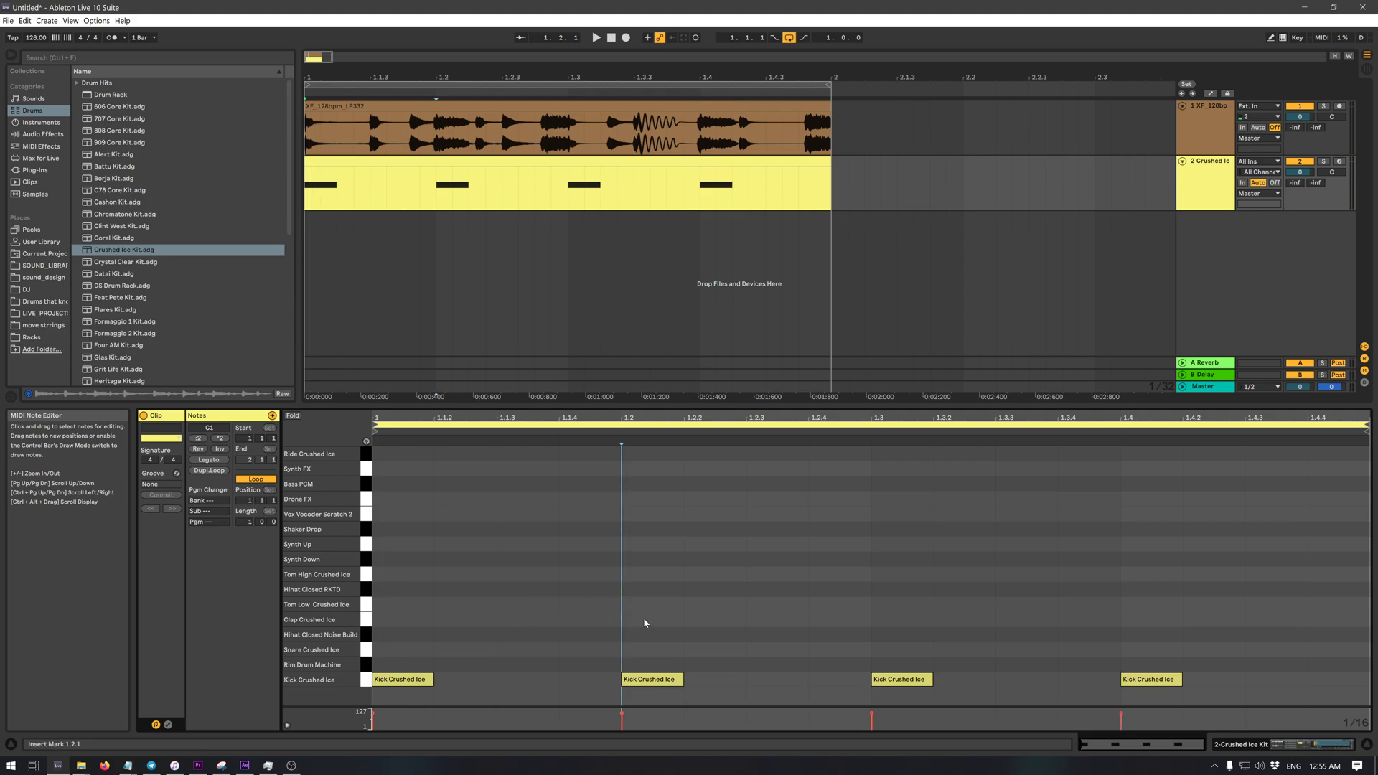
double_click(632, 618)
click(1152, 619)
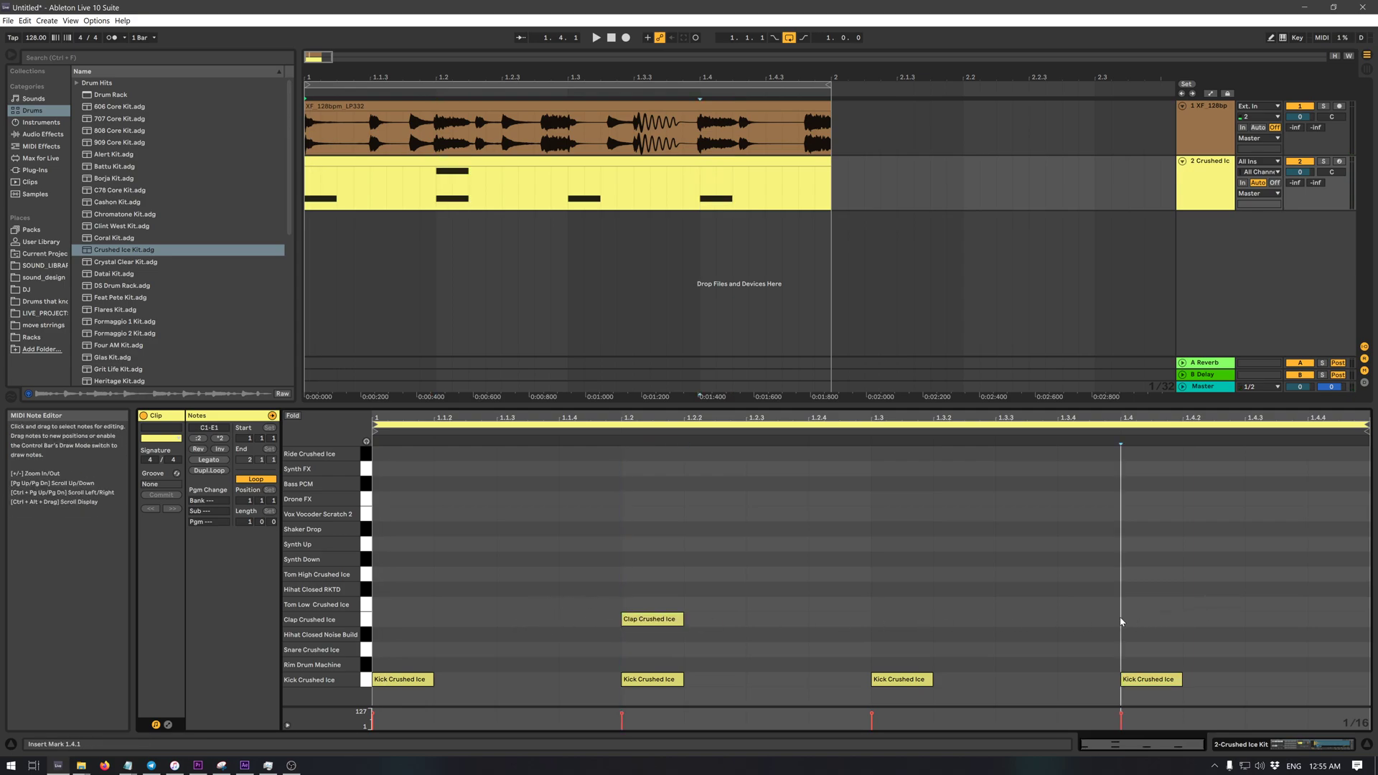
double_click(1152, 619)
key(space)
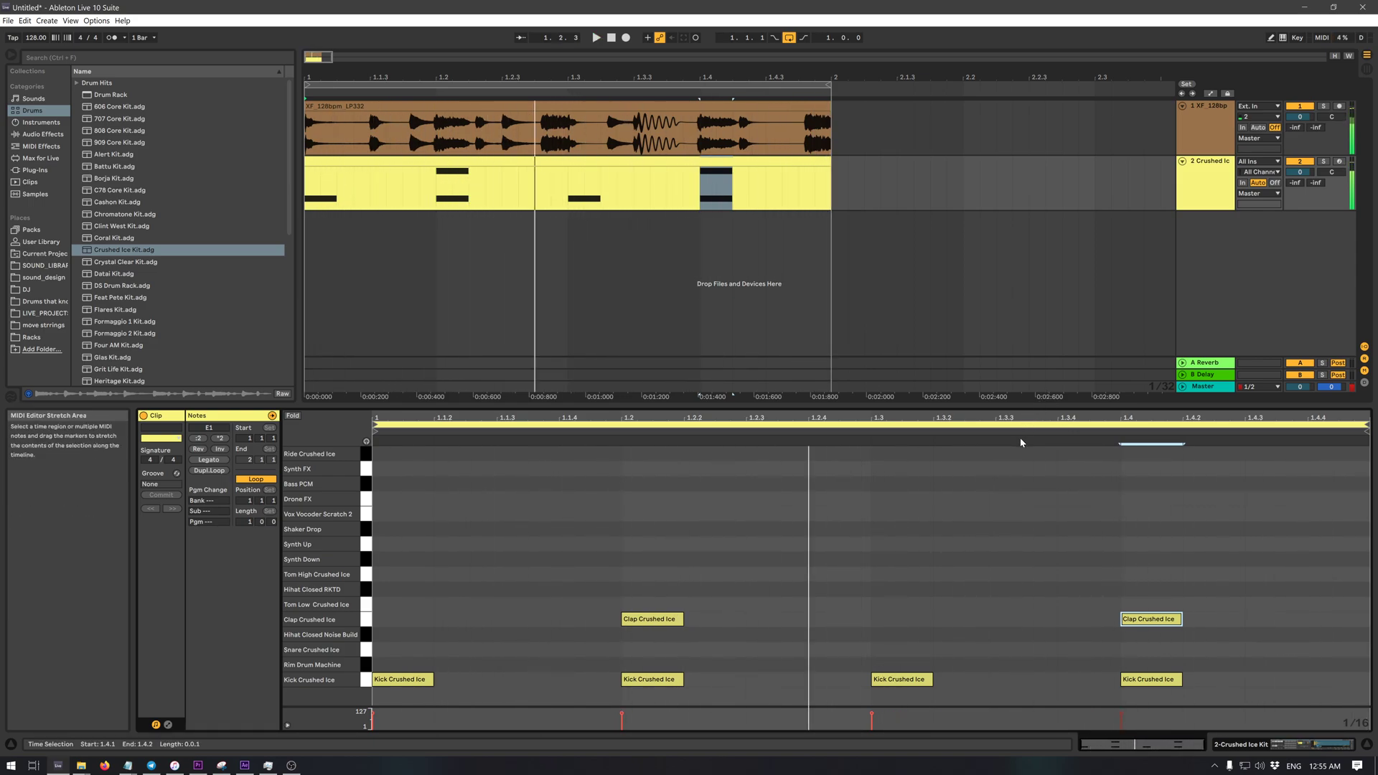
- Insert a new MIDI track and place it above the Crushed Ice drum track
click(740, 287)
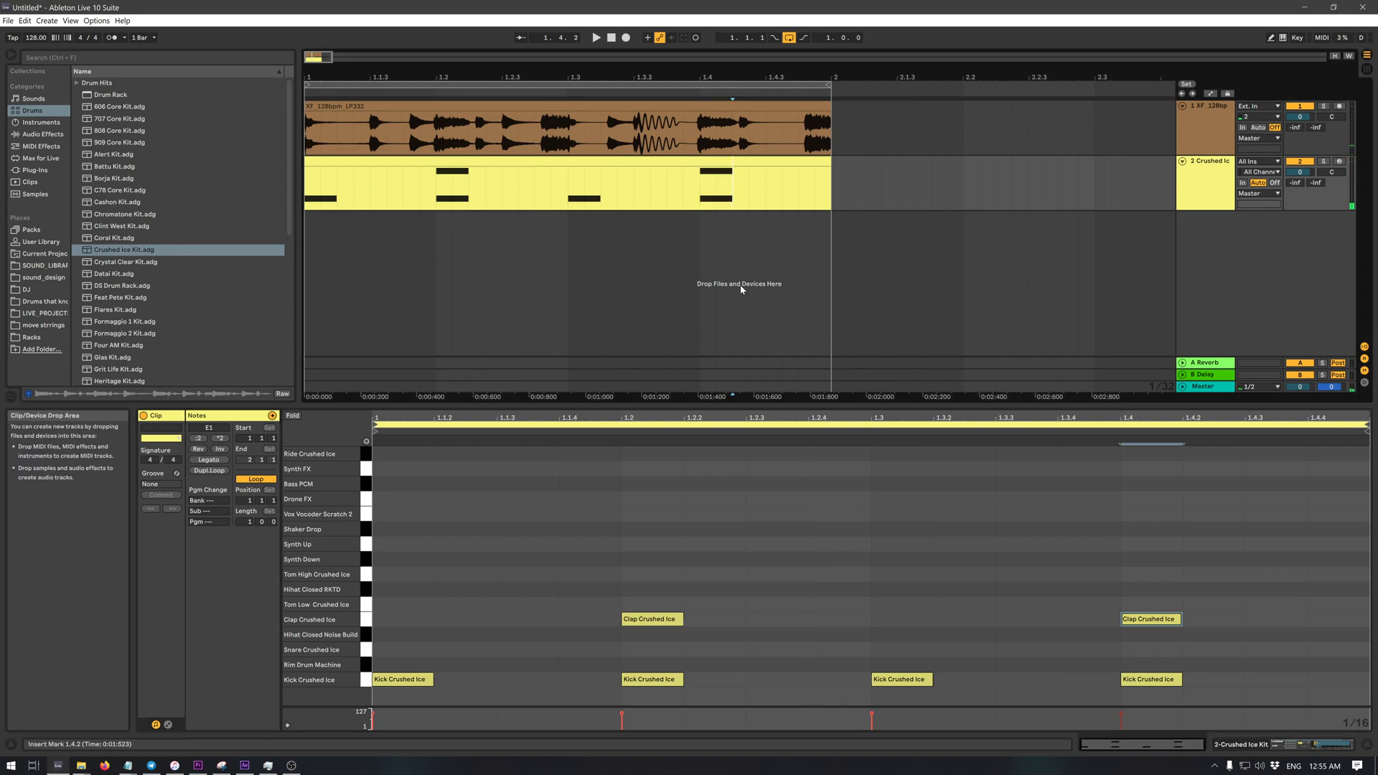
click(1228, 190)
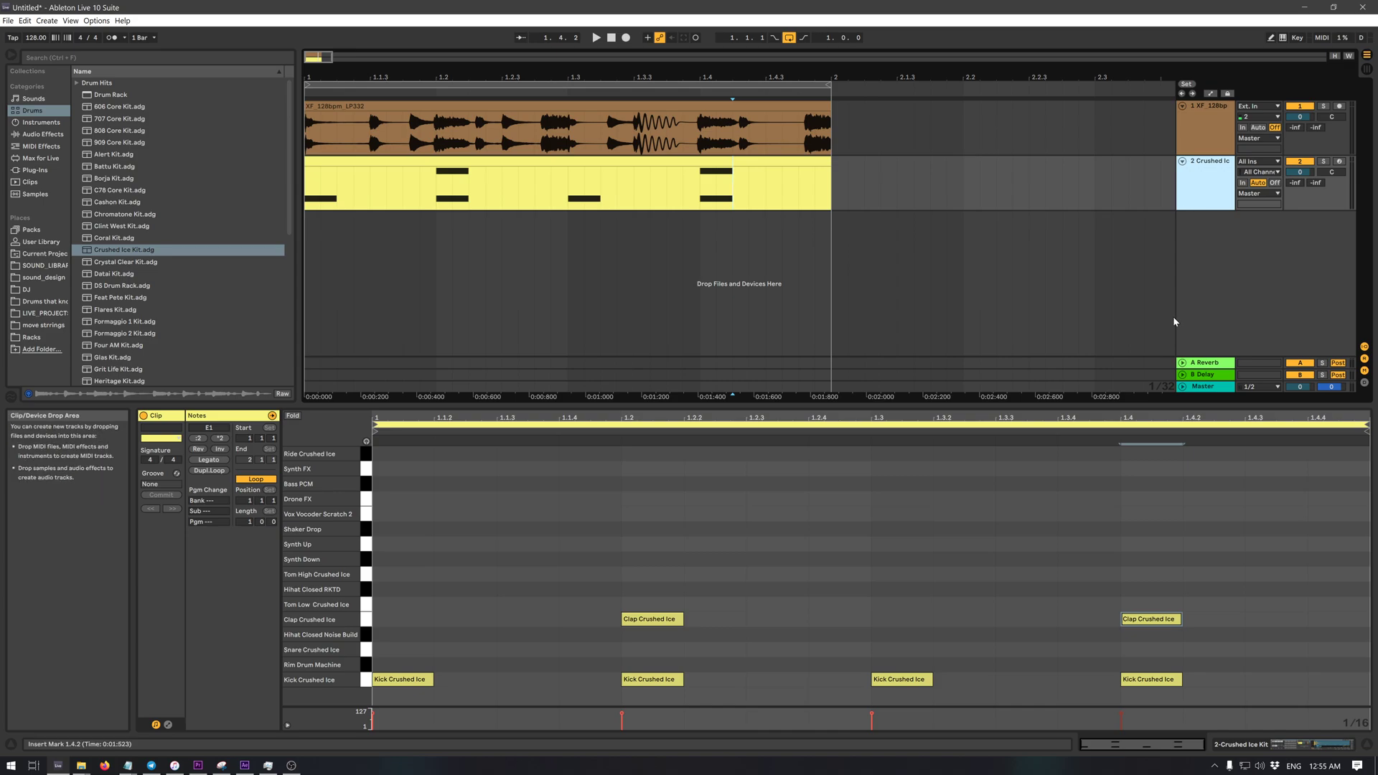
key(ctrl+shift+t)
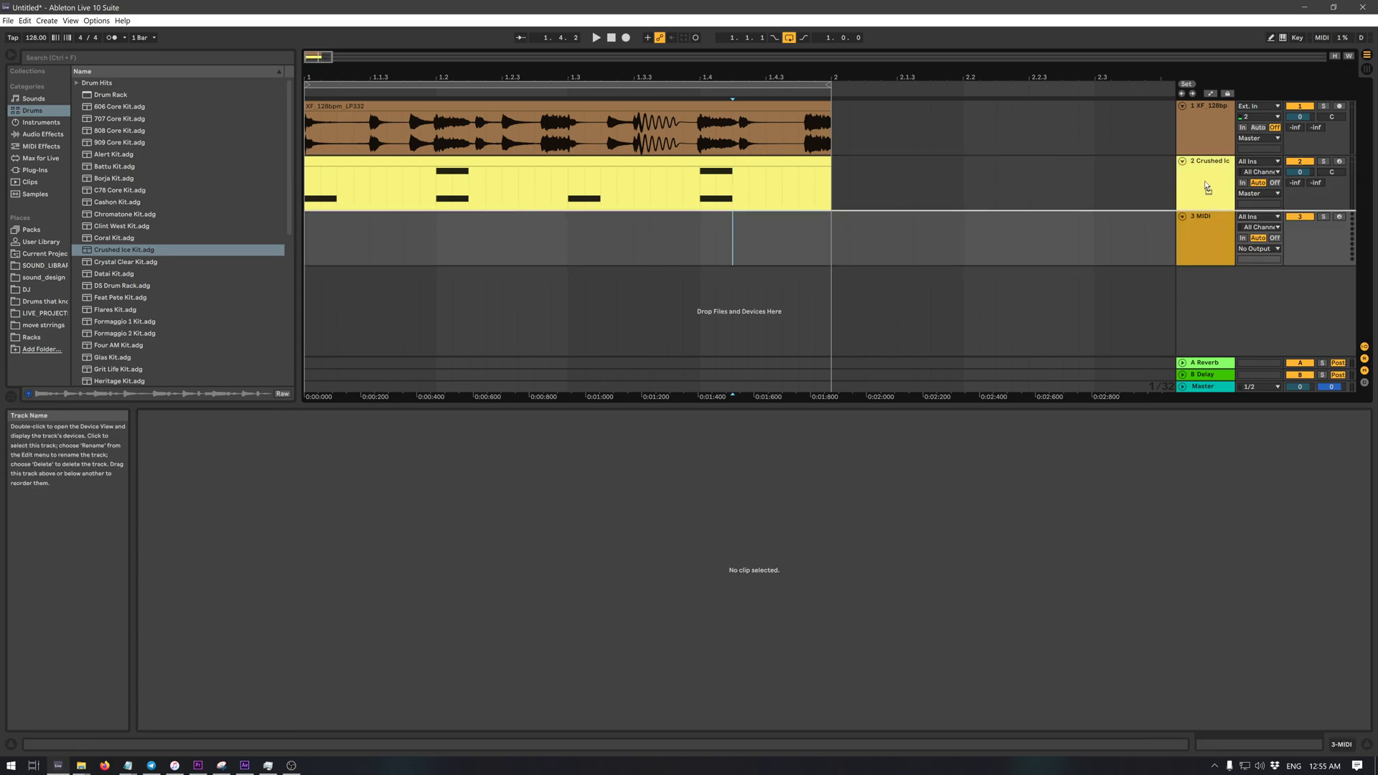
drag(1207, 161, 1207, 161)
click(659, 247)
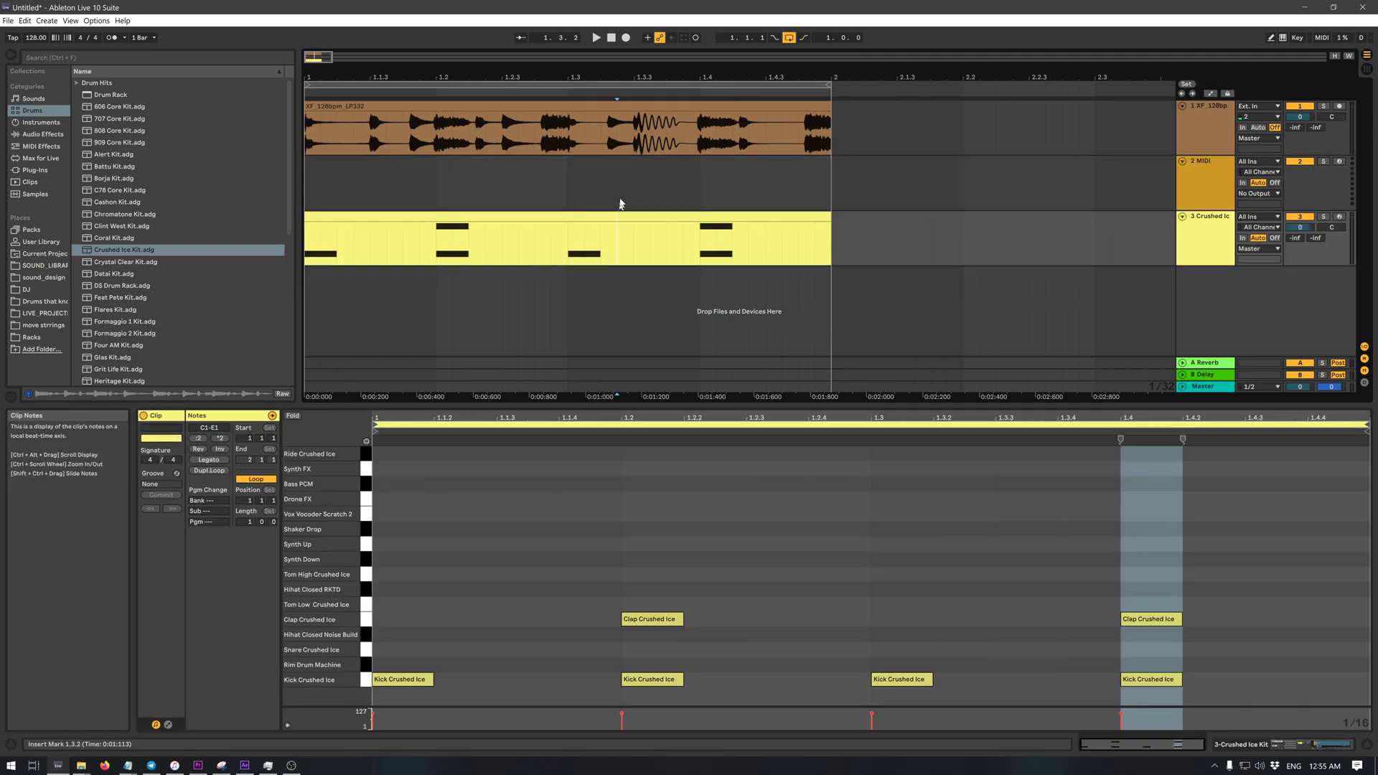
- Insert a one-bar MIDI clip spanning bar 1 on the new MIDI track
click(817, 189)
drag(832, 188, 315, 171)
right_click(356, 181)
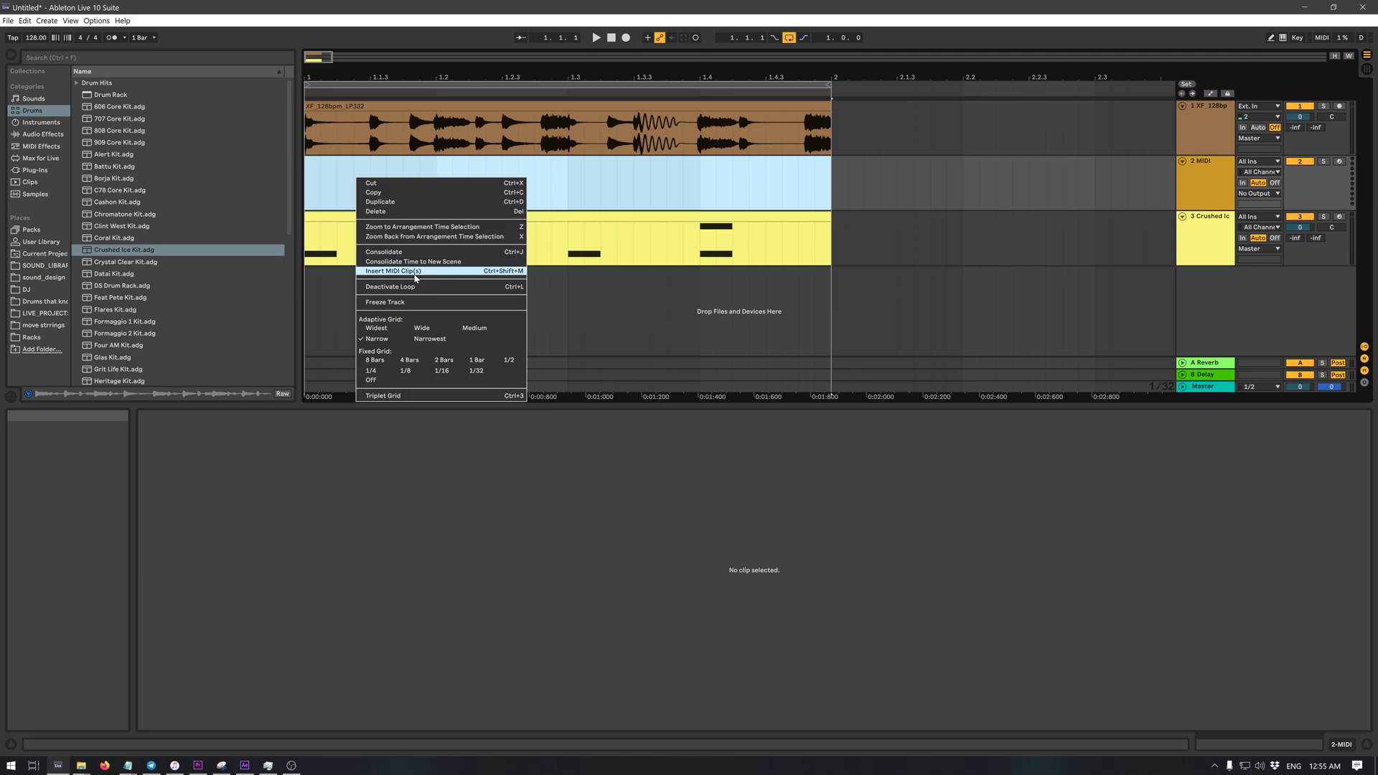
click(374, 271)
click(322, 556)
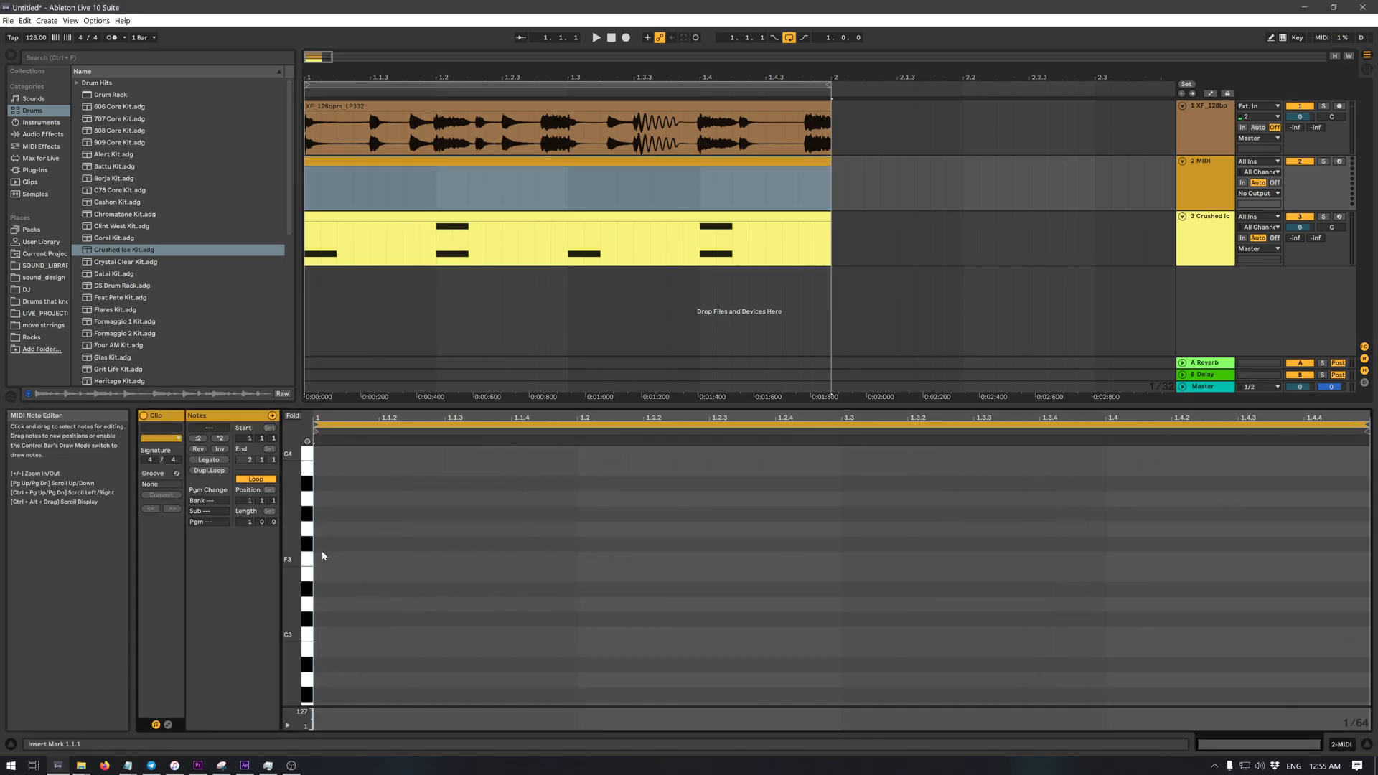
- Browse the Electric instrument's Piano & Keys presets and load Bells4 Hard.adv onto the empty MIDI track
click(41, 123)
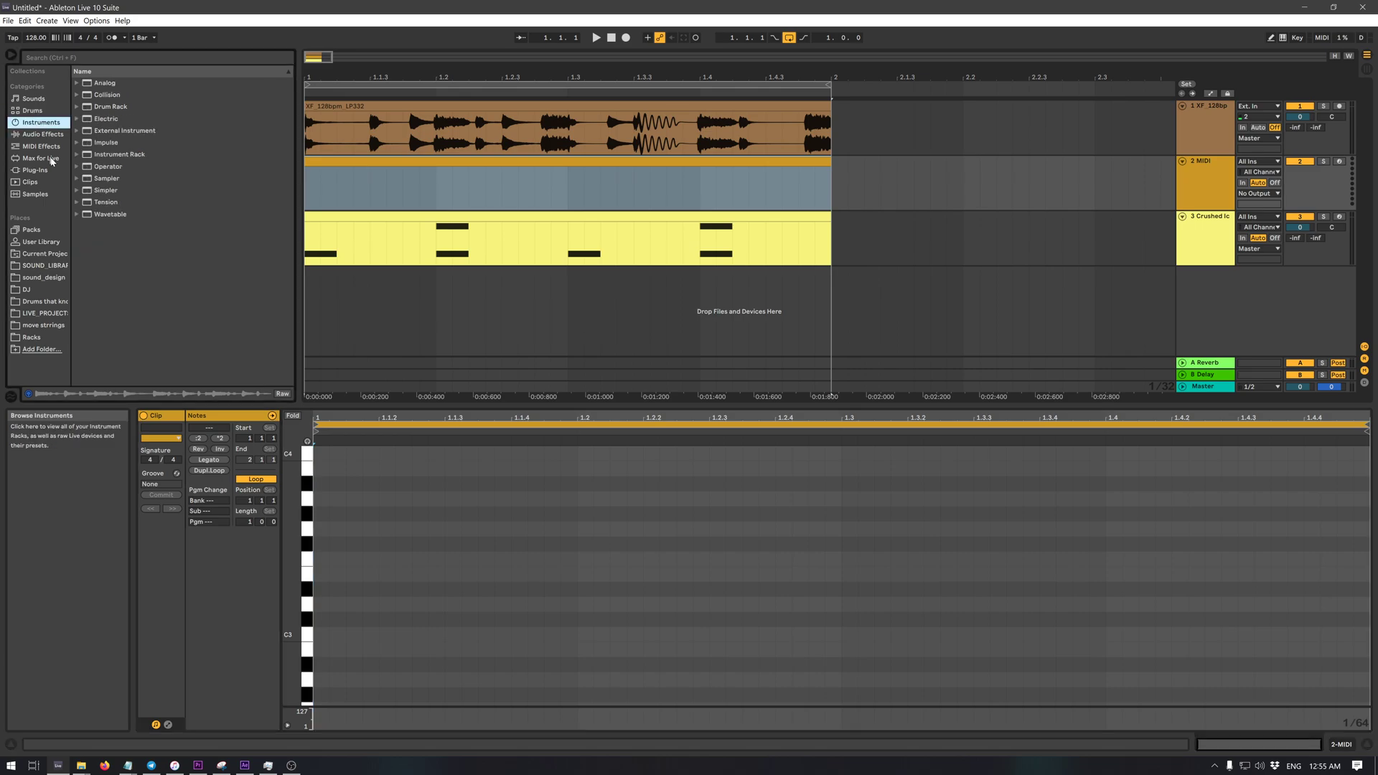
click(77, 120)
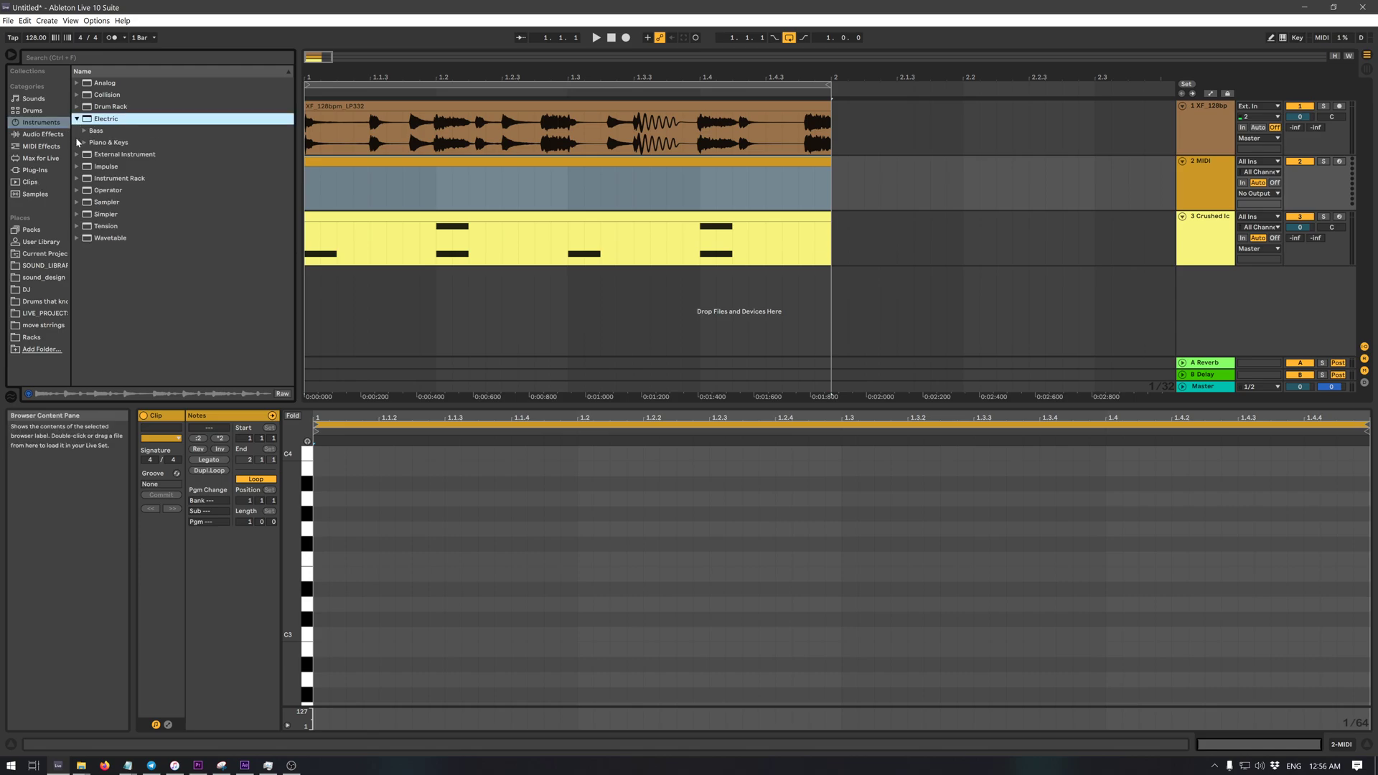
click(84, 143)
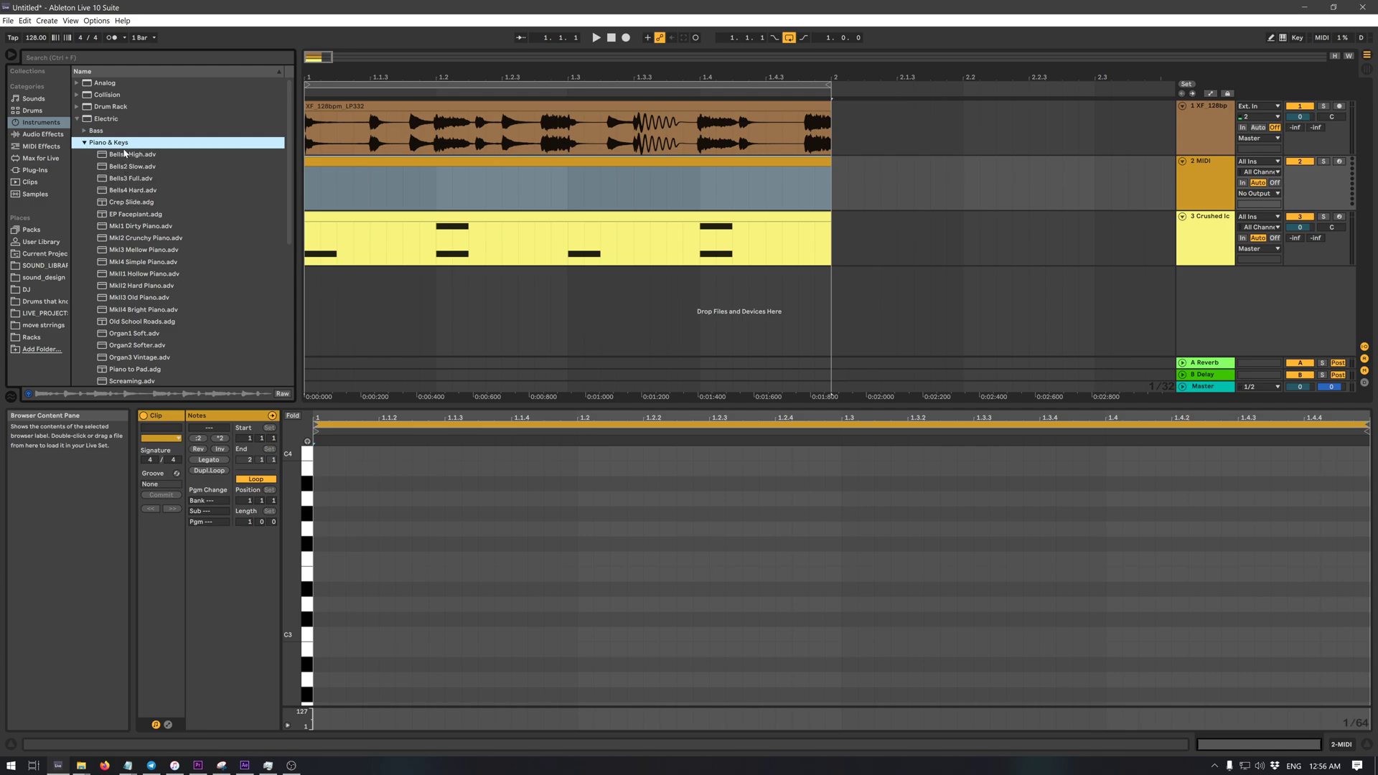
key(Down)
key(Down)
key(Down)
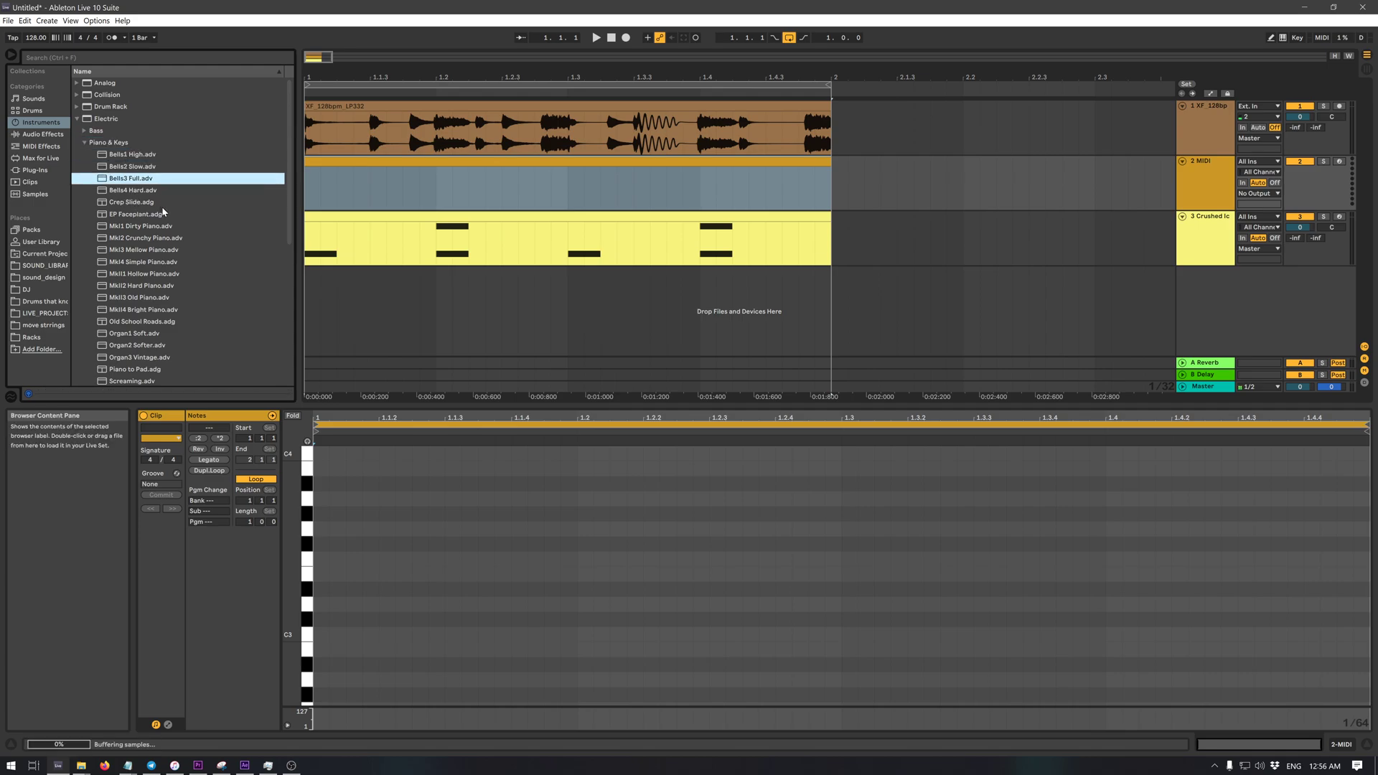
key(Down)
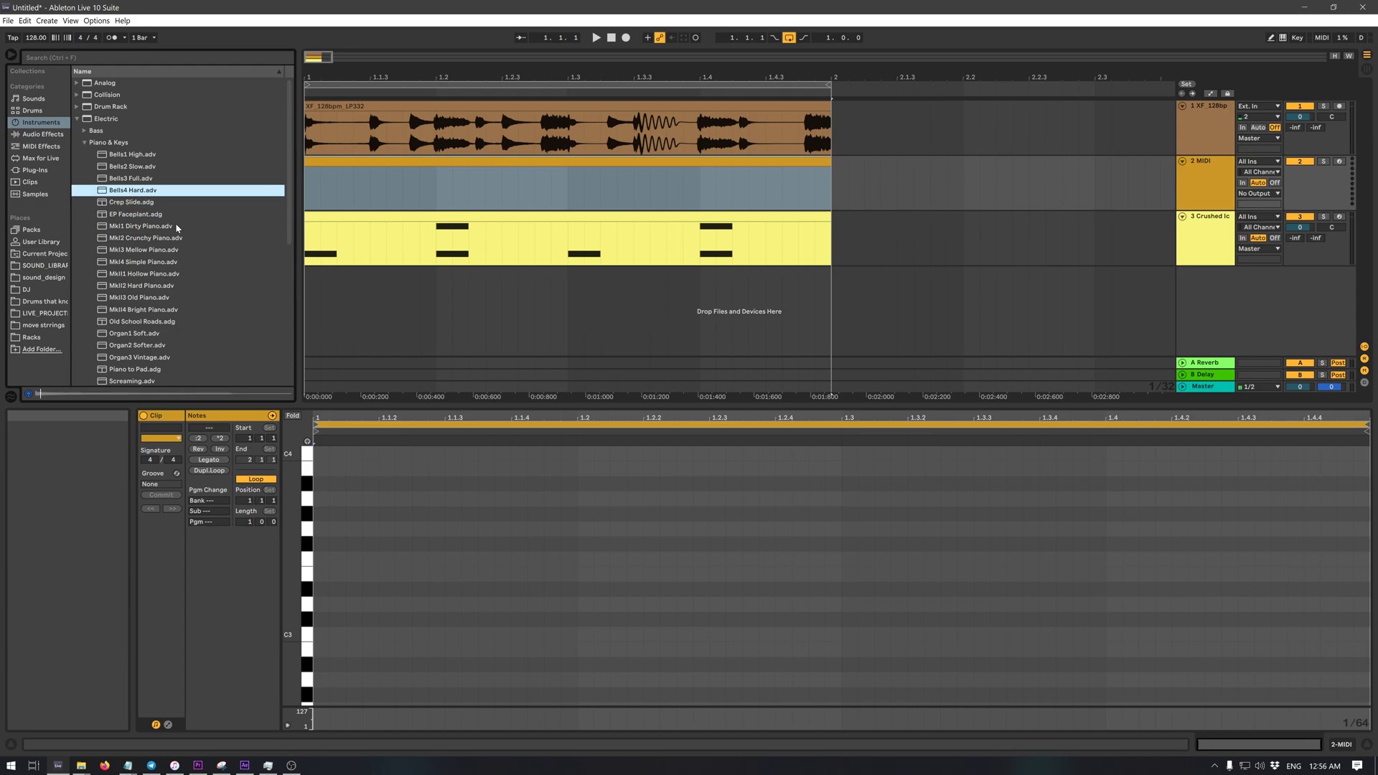
click(1193, 181)
drag(126, 193, 1172, 195)
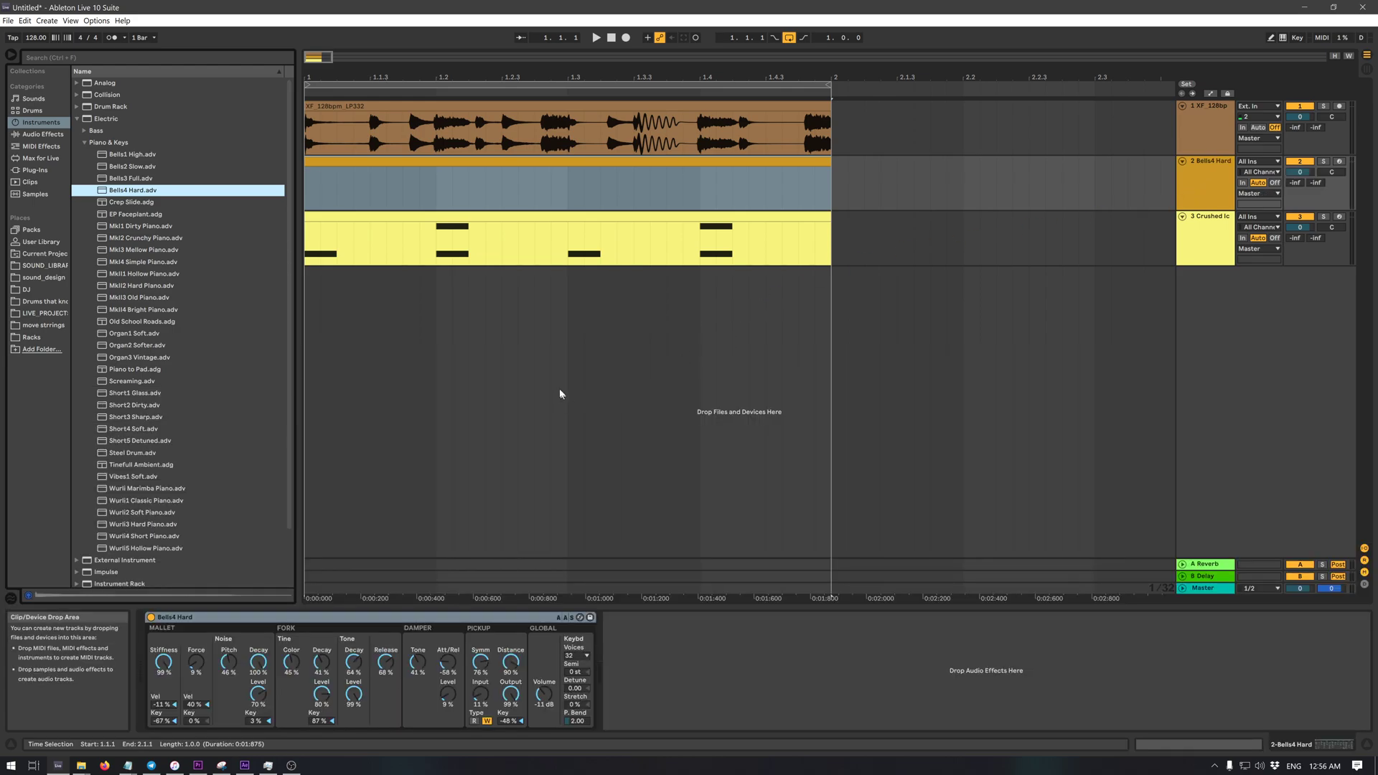
- Open the Bells4 Hard track's empty clip in the note editor and make the editor slightly taller
double_click(441, 162)
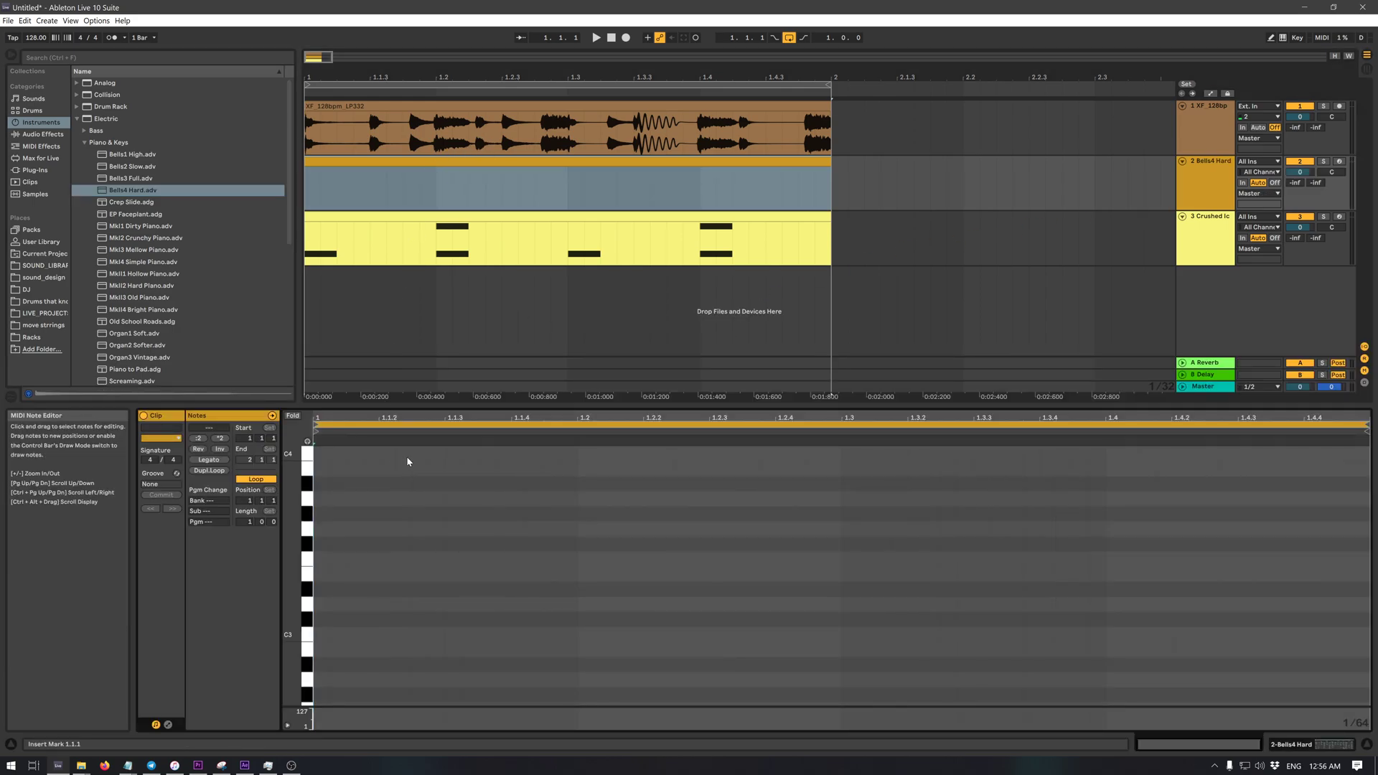
drag(436, 407, 474, 368)
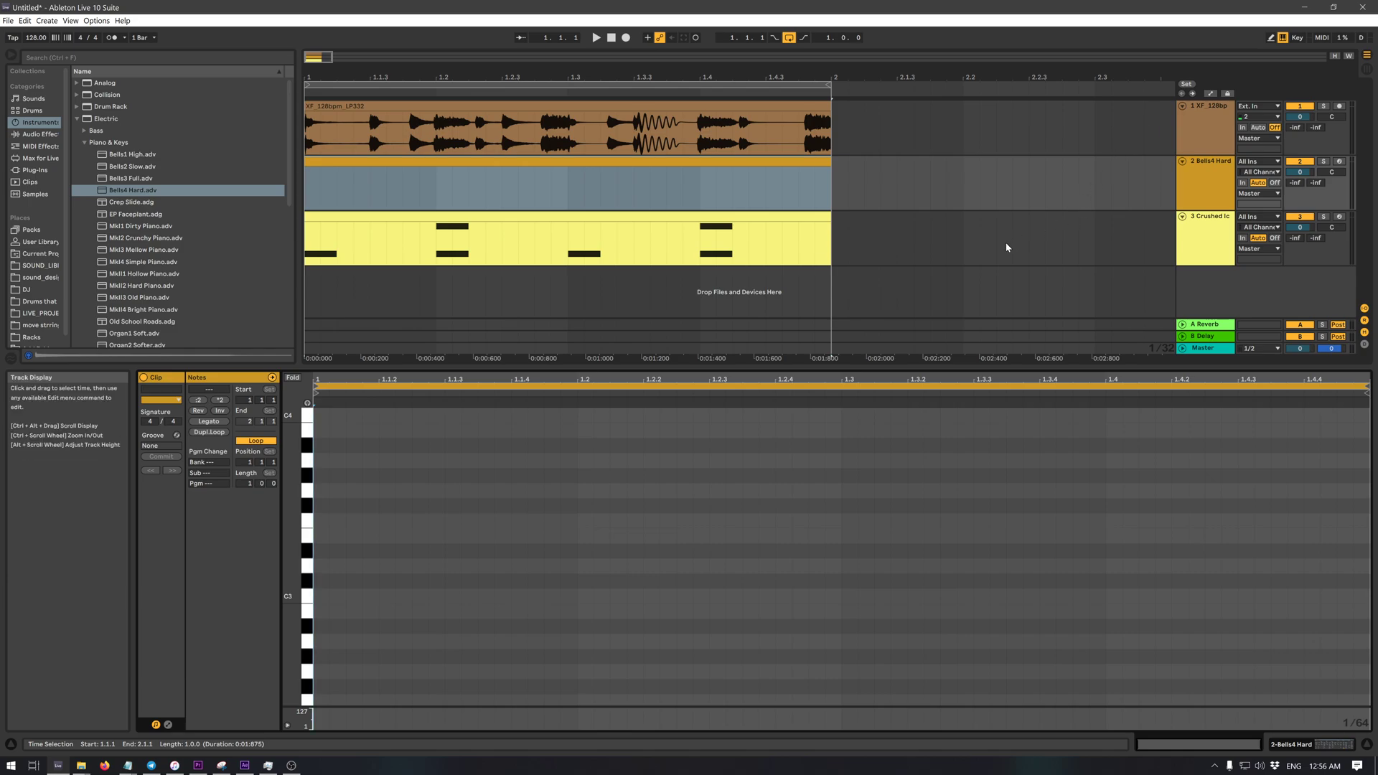
- Set the Bells4 Hard track's MIDI input to Computer Keyboard and its monitoring to In
click(1030, 193)
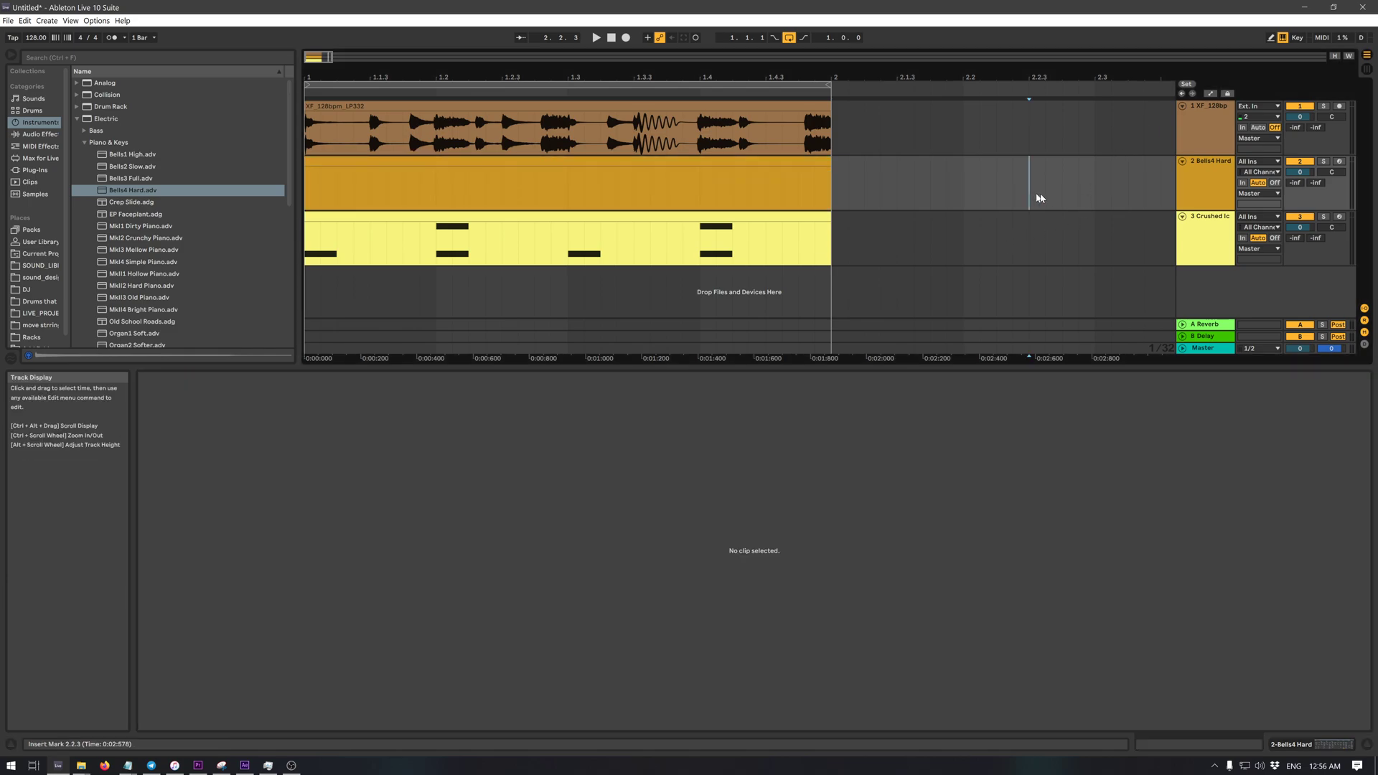
click(1209, 169)
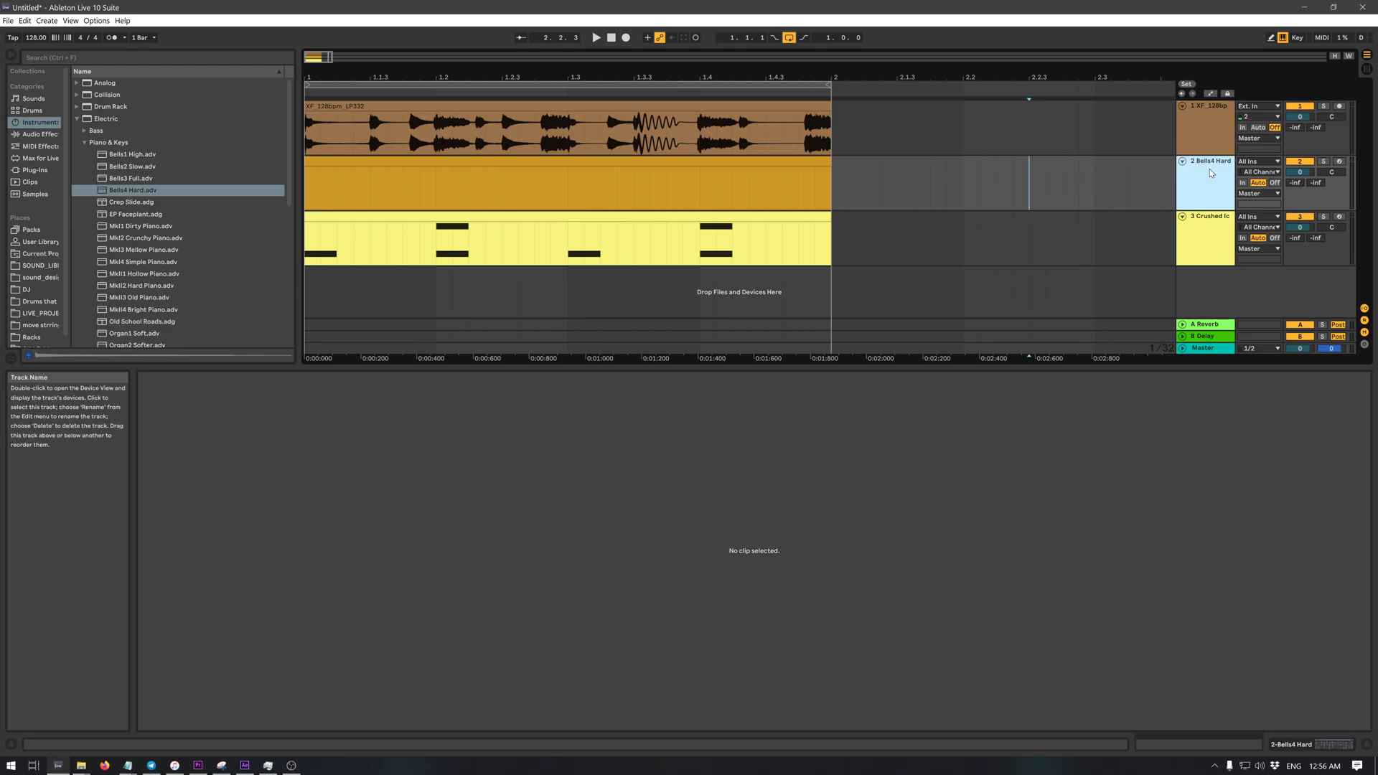
click(1251, 163)
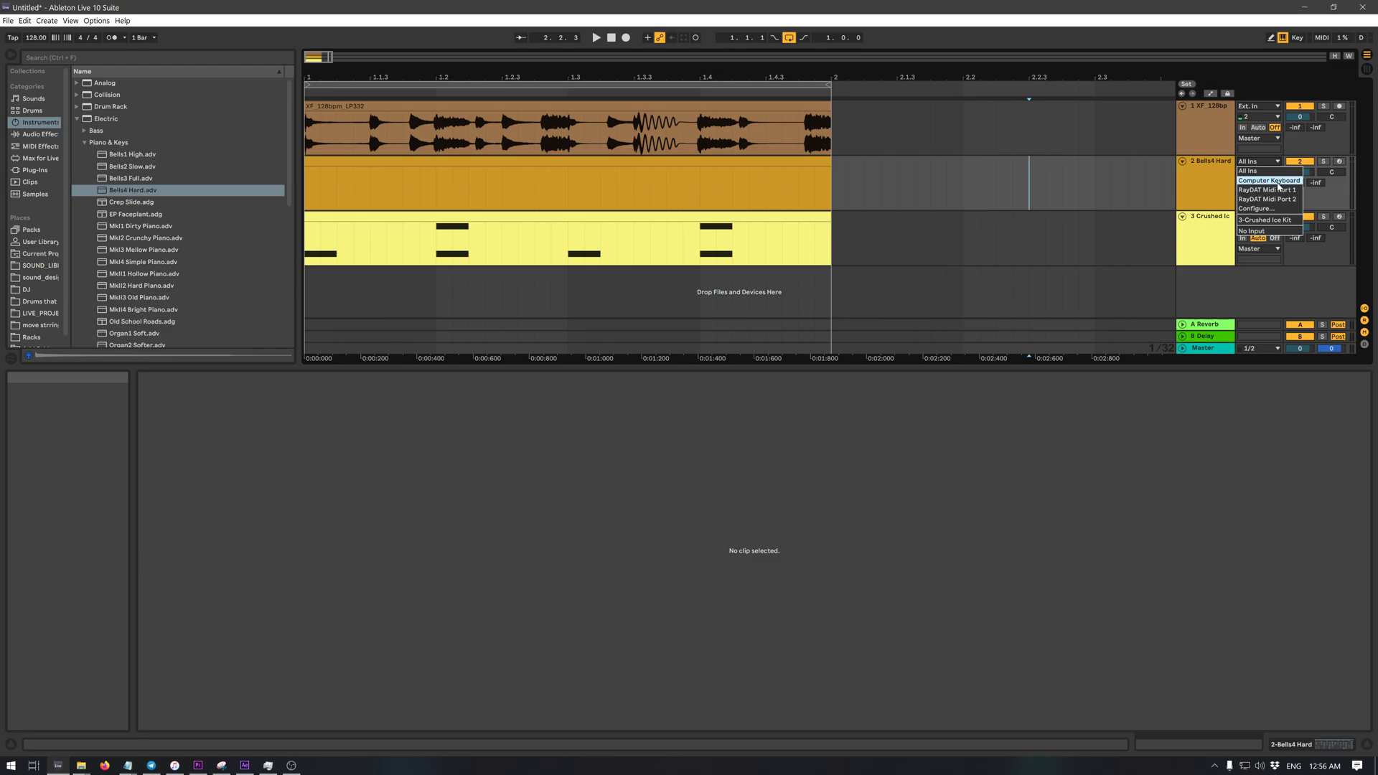
click(1278, 182)
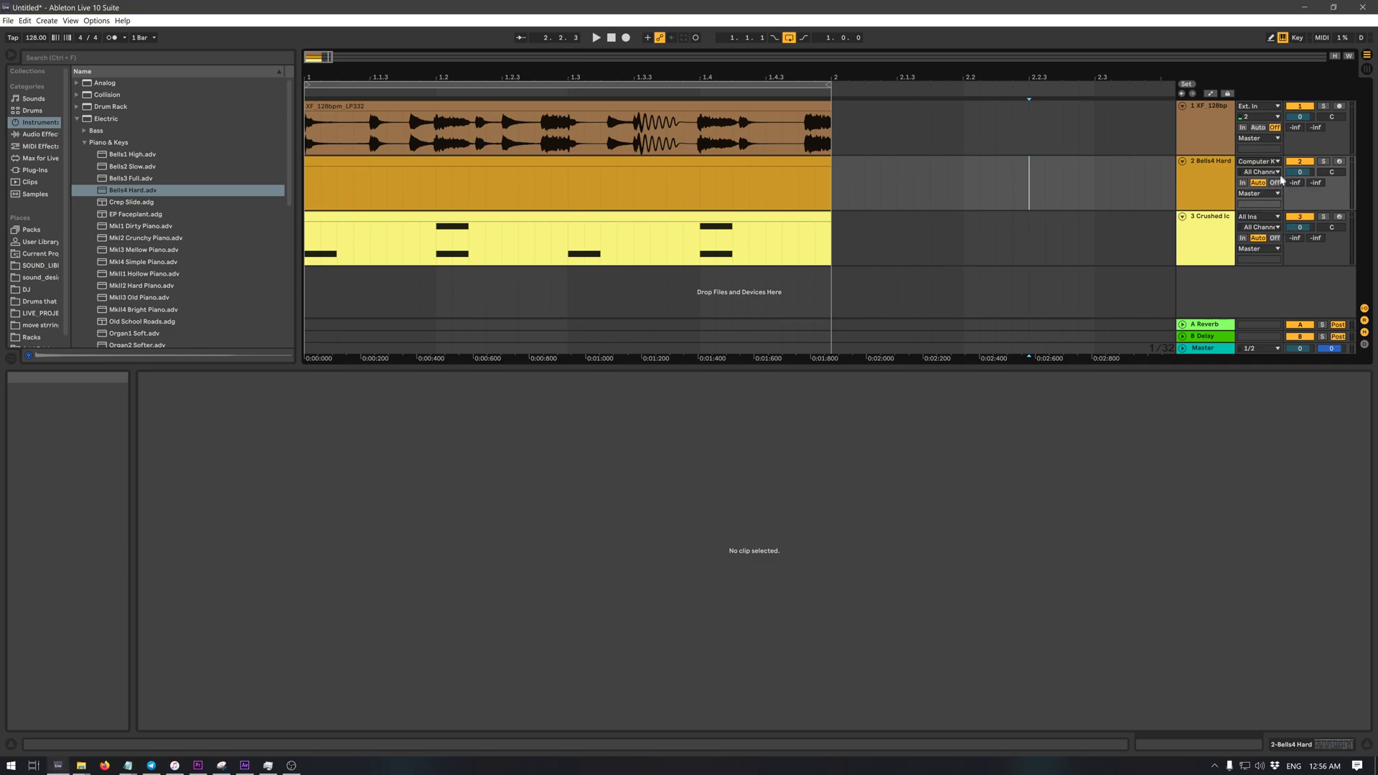
click(1242, 183)
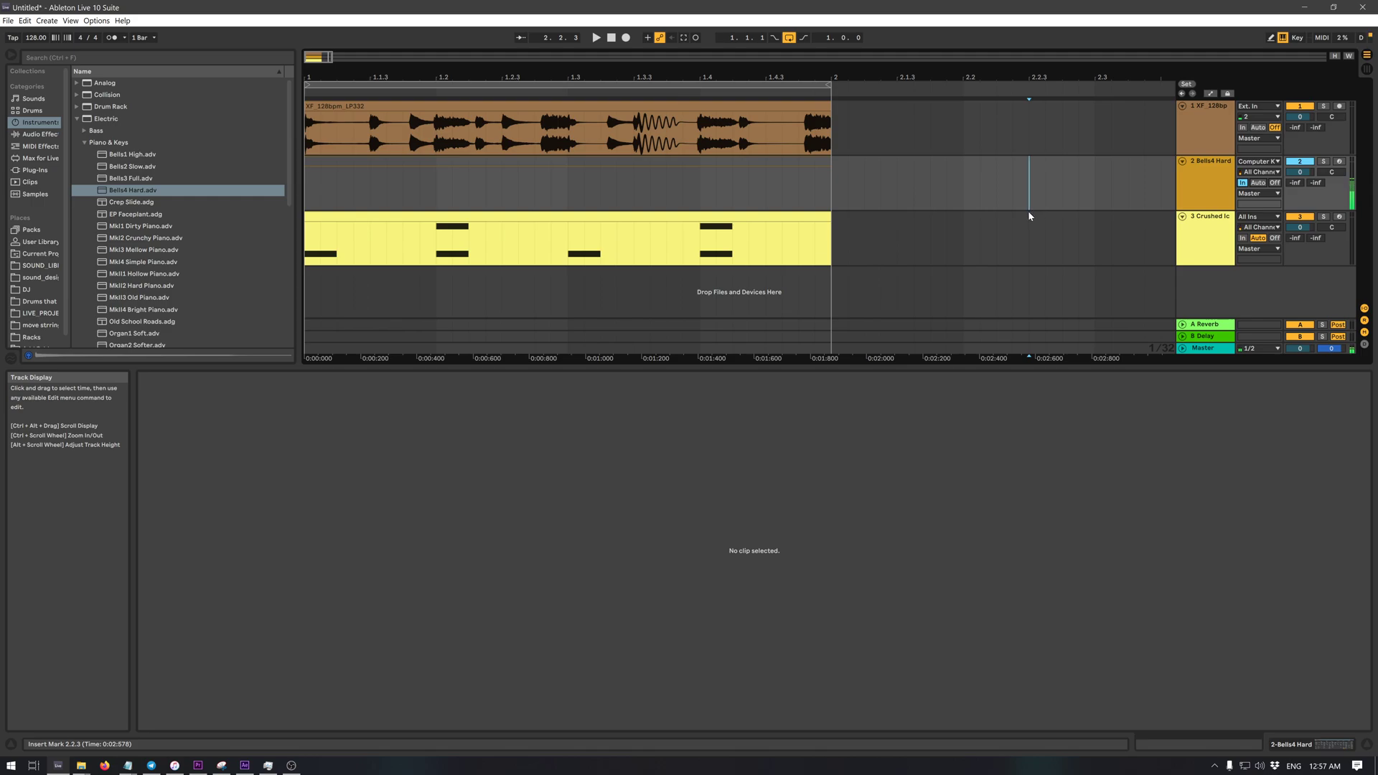
- Play the looped first bar from its start while playing the Bells4 Hard instrument live with the computer keyboard, and stop playback
double_click(310, 184)
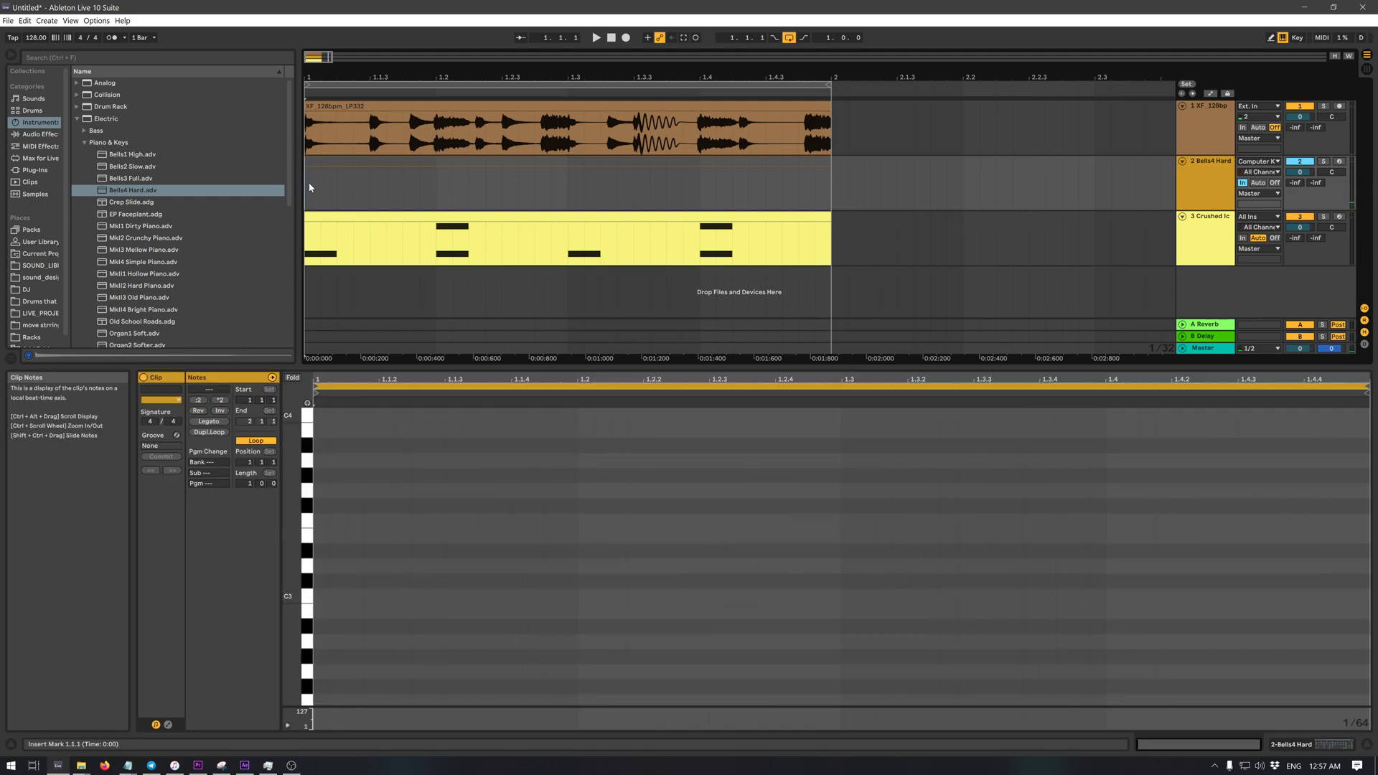
click(694, 84)
key(space)
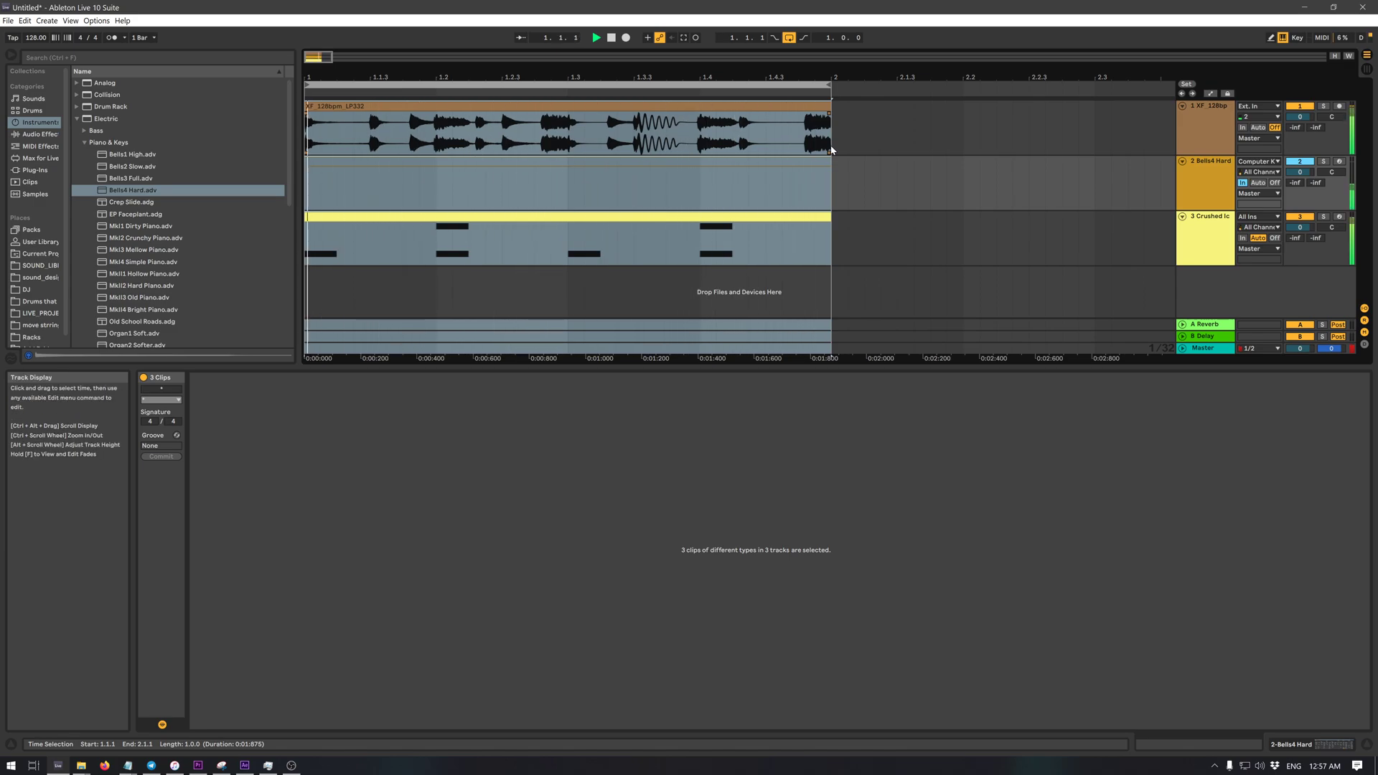
key(z)
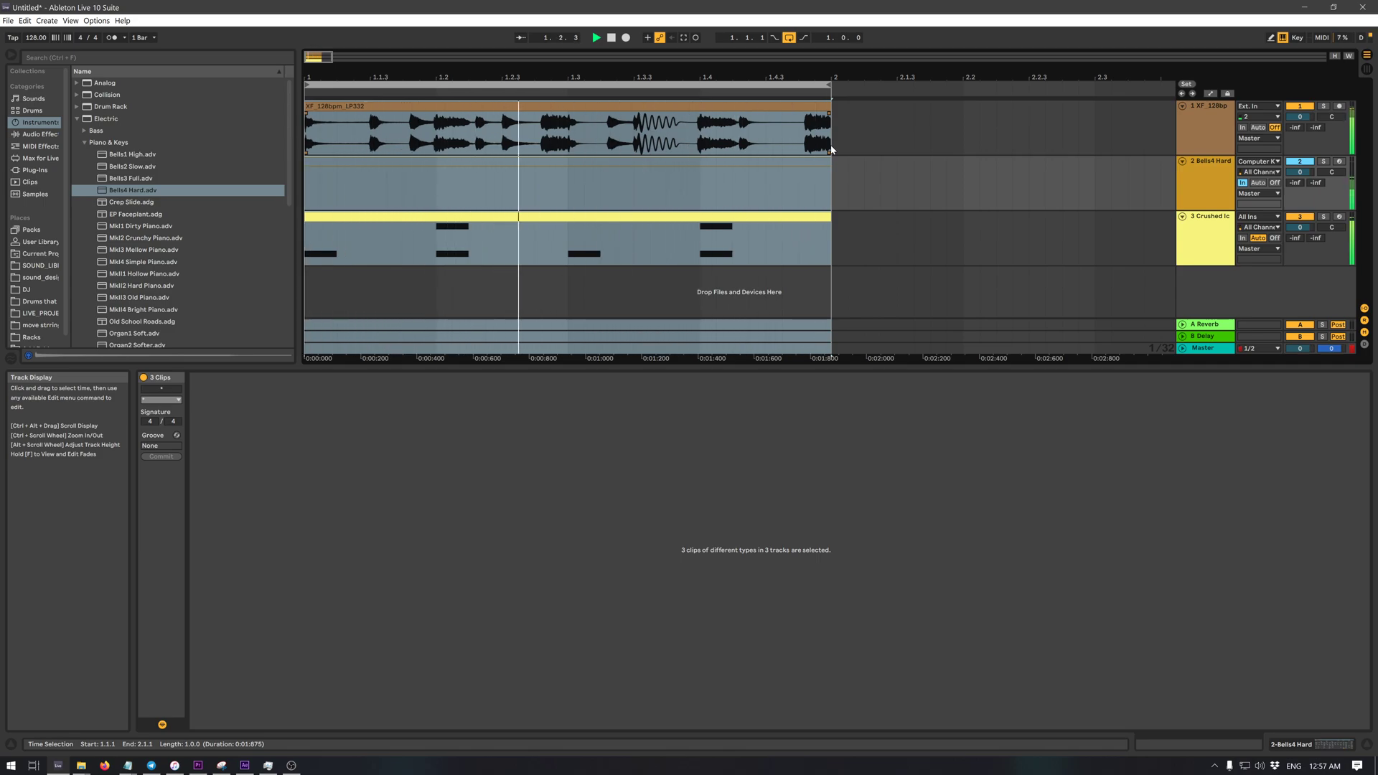
key(z)
key(z)
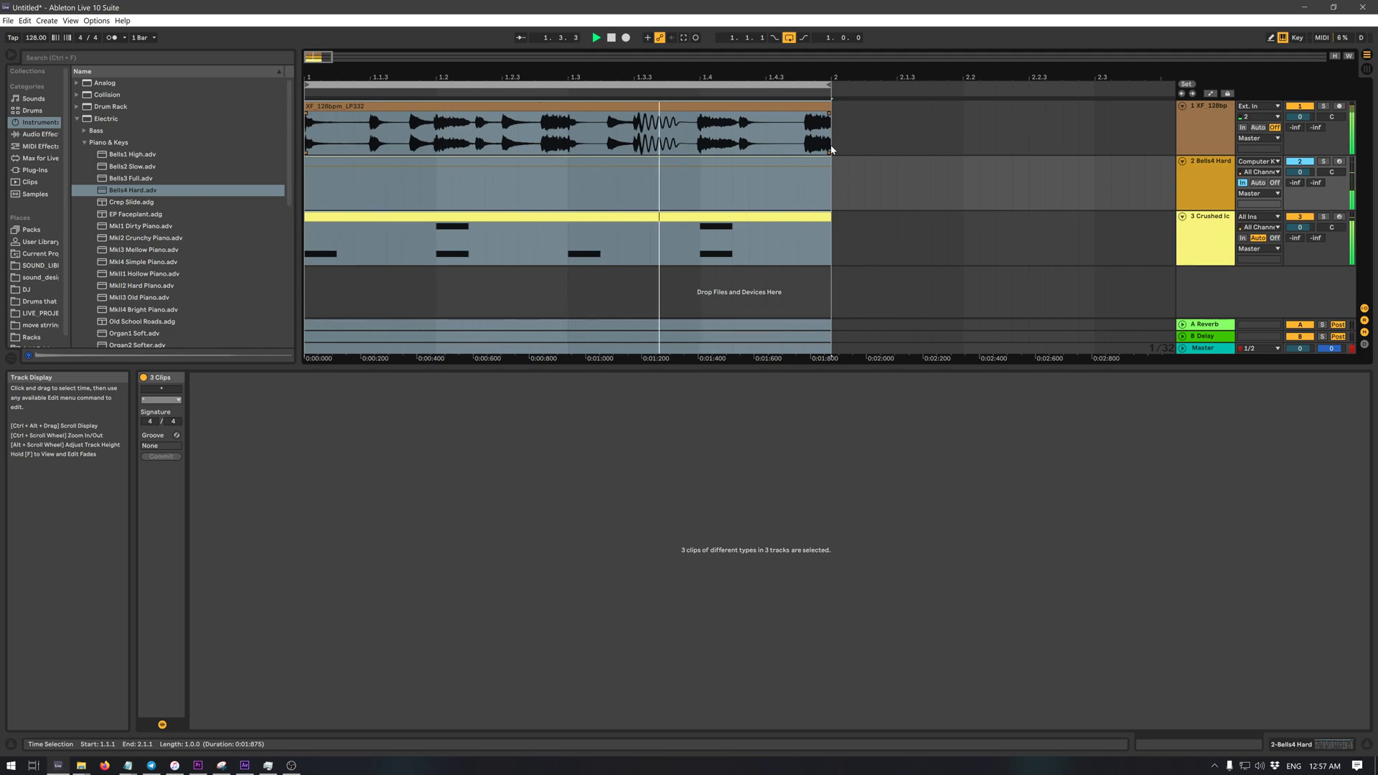
key(space)
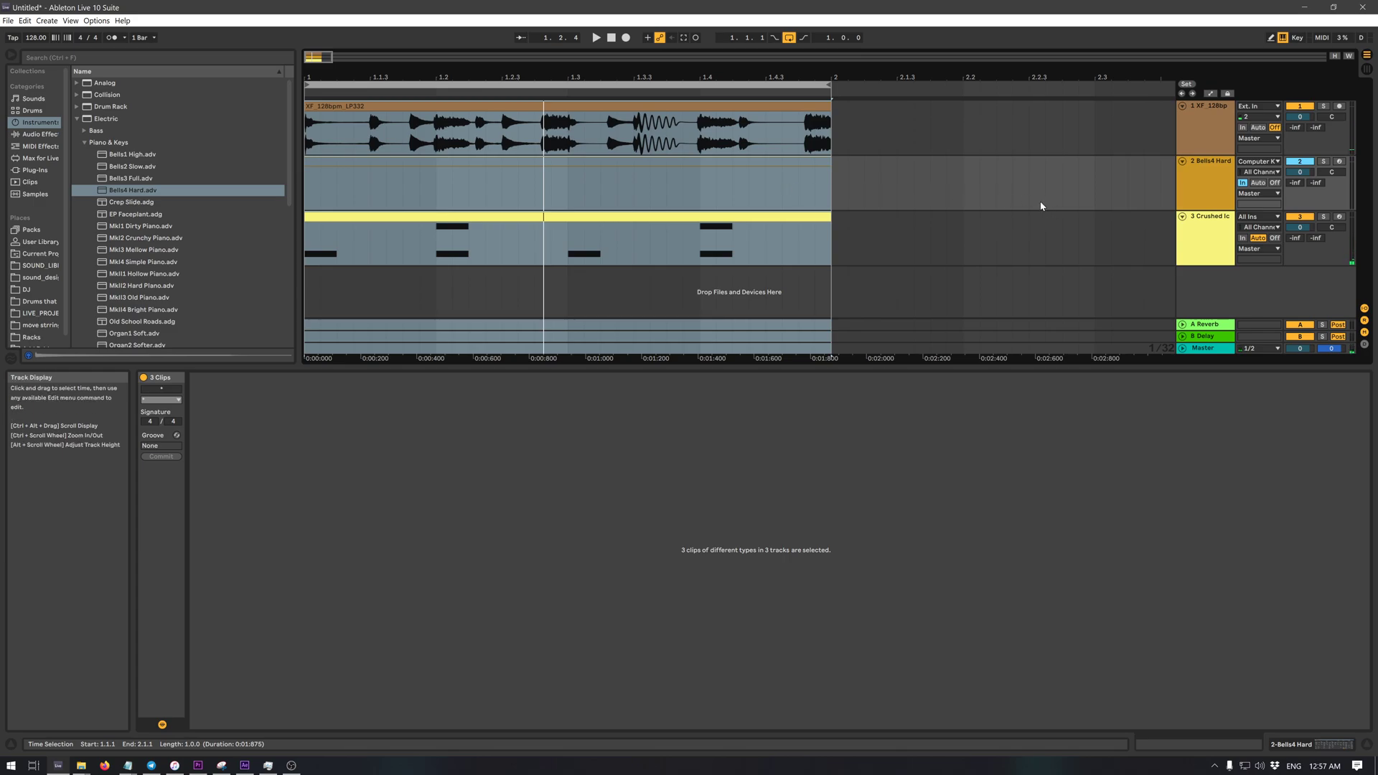
- Widen the track name column slightly and arm the Bells4 Hard track for recording
drag(1174, 195, 1171, 185)
click(1177, 188)
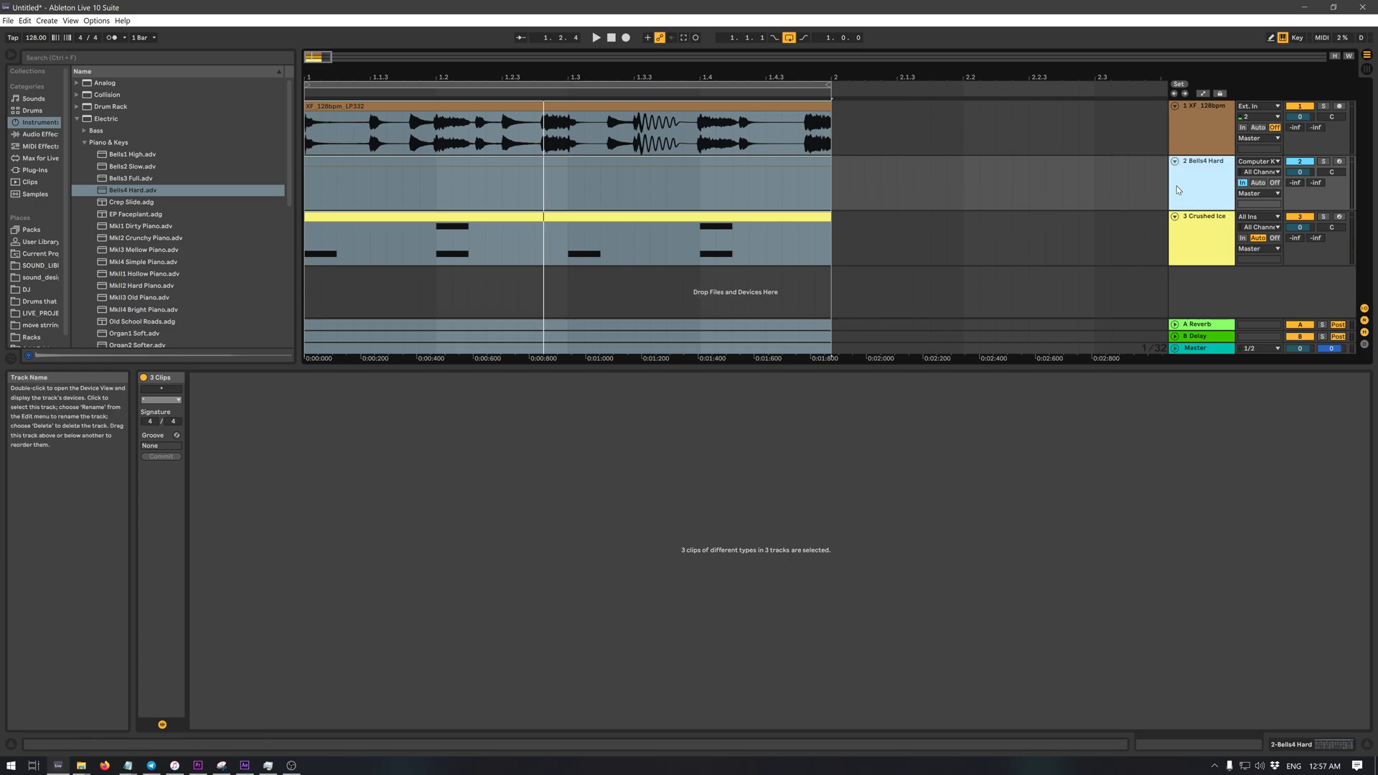
click(1339, 163)
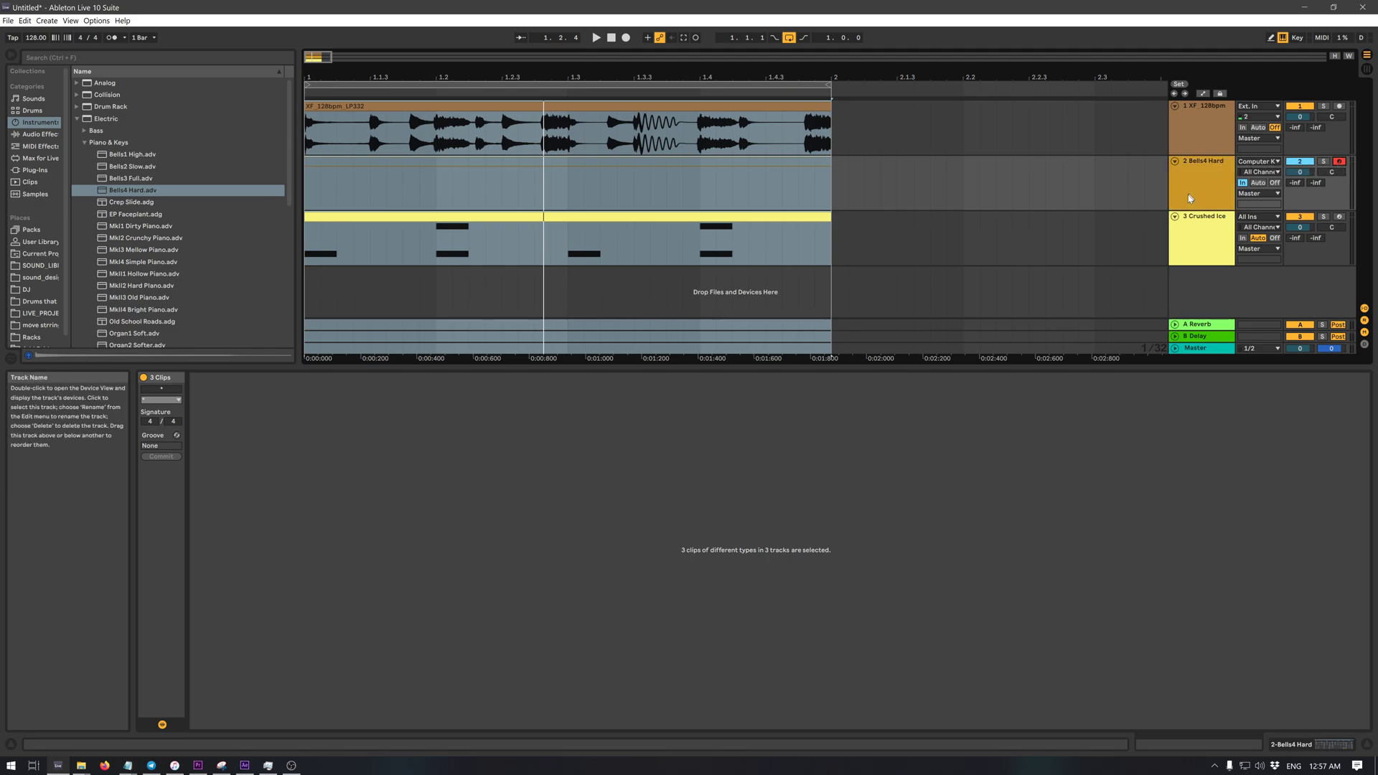
click(1340, 163)
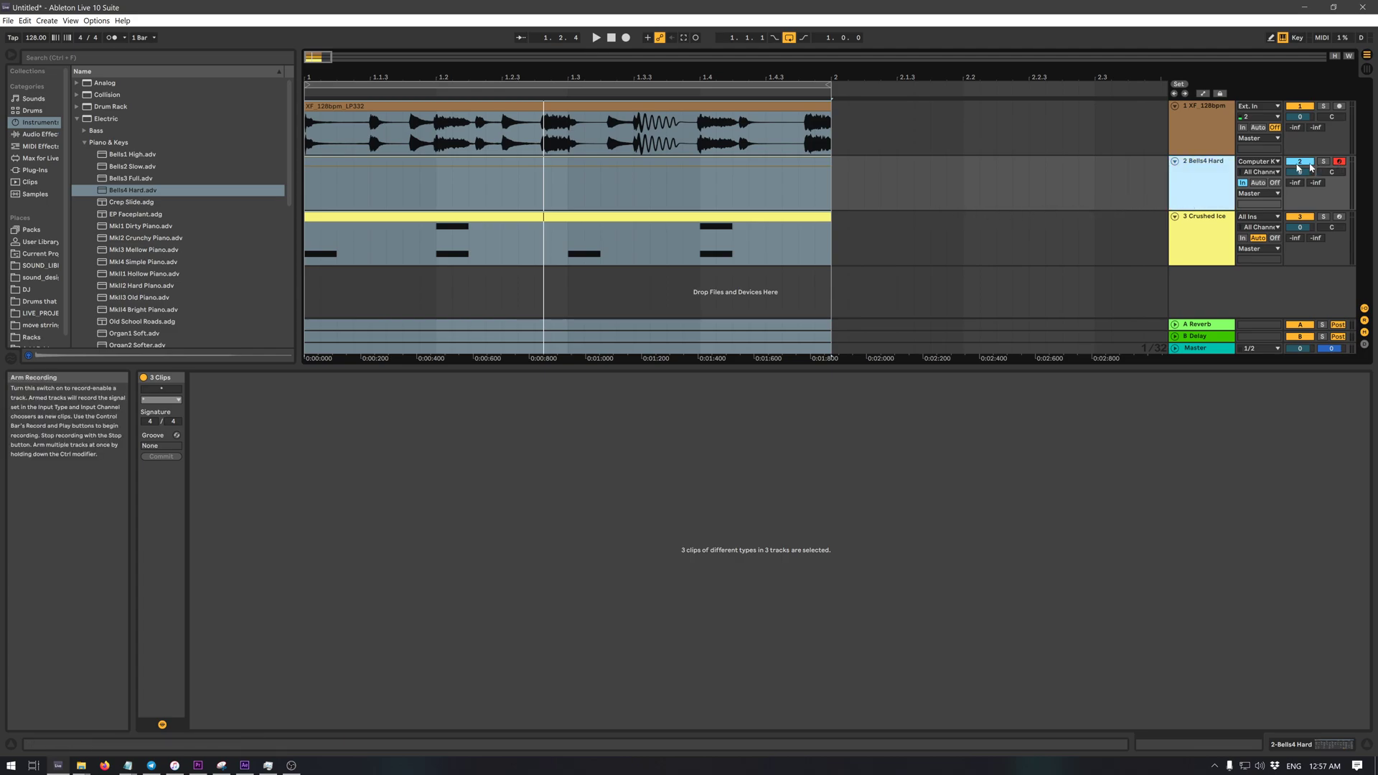
- Record notes from the computer keyboard onto the Bells4 Hard track over the looped first bar, and stop recording
key(ctrl+a)
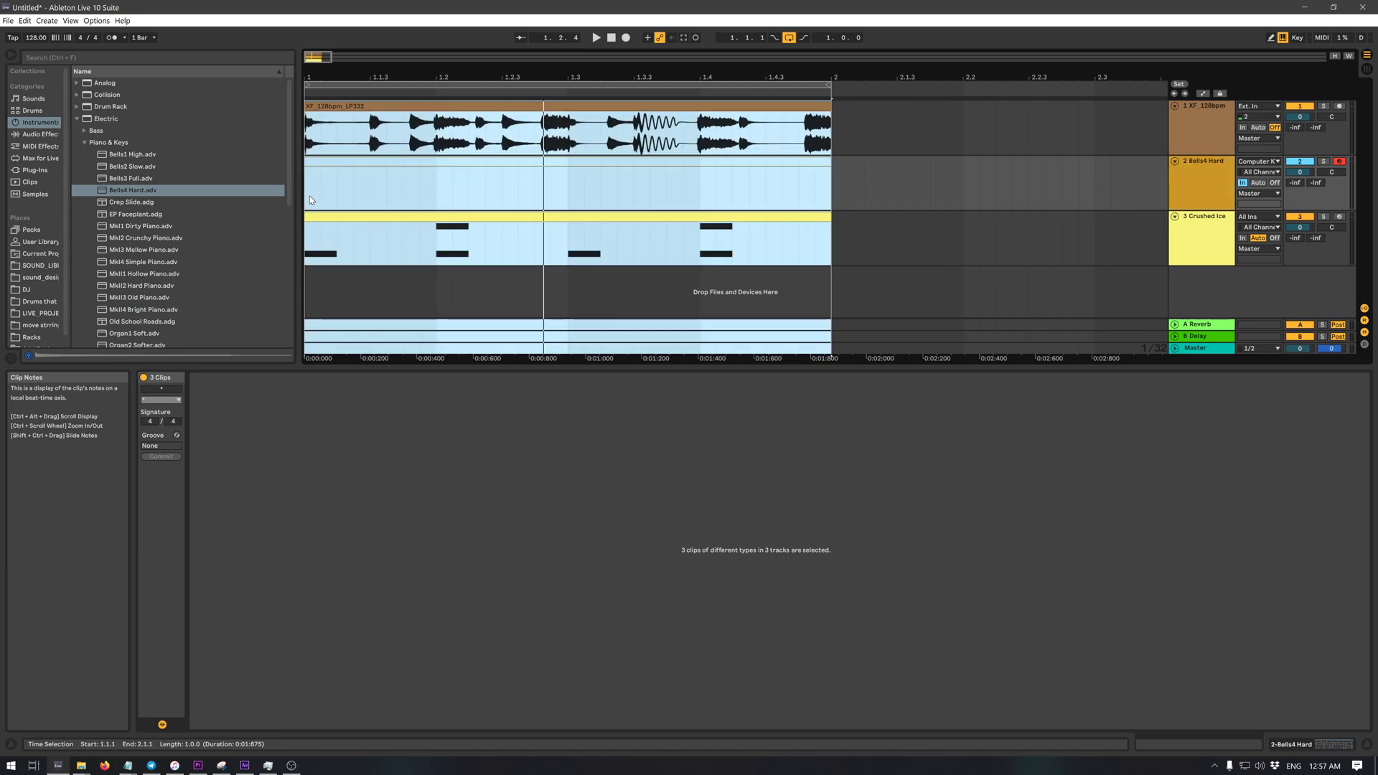
click(306, 201)
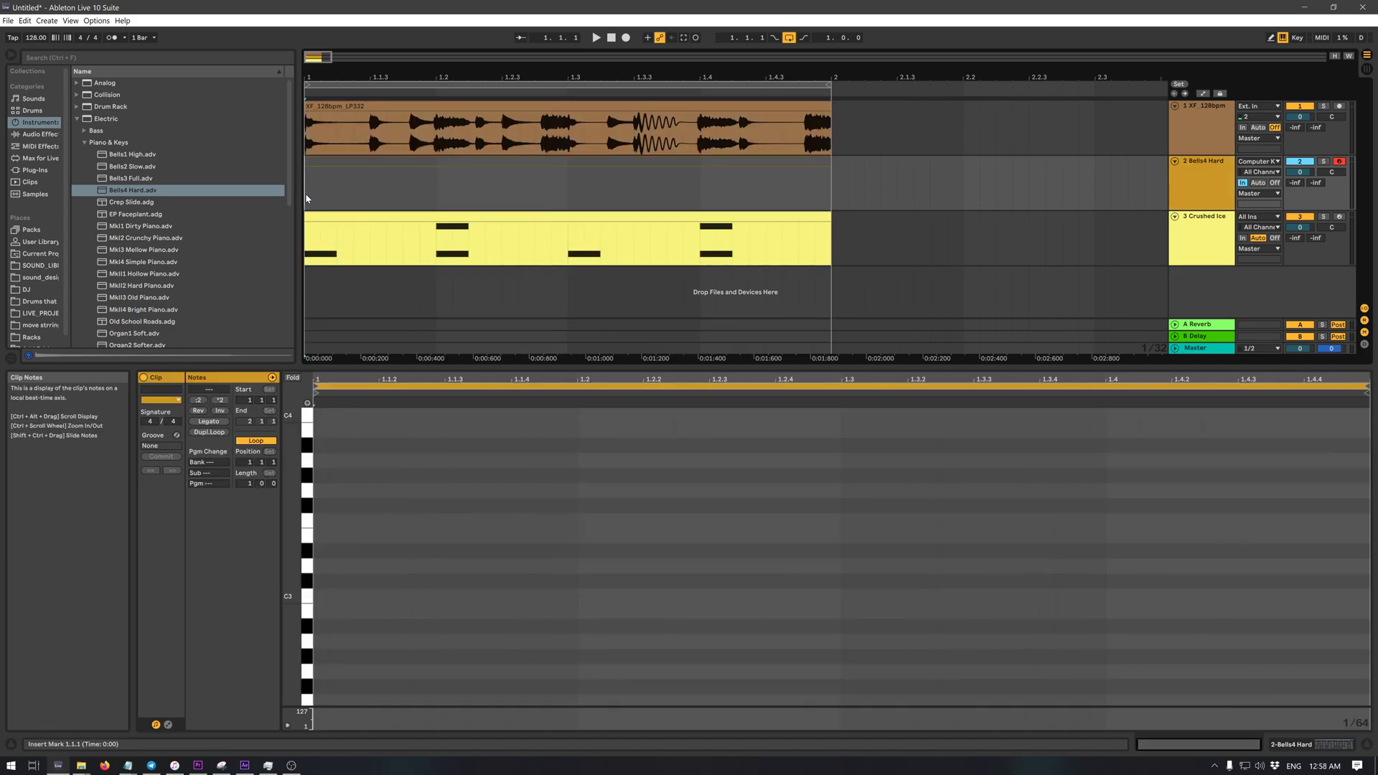
click(626, 38)
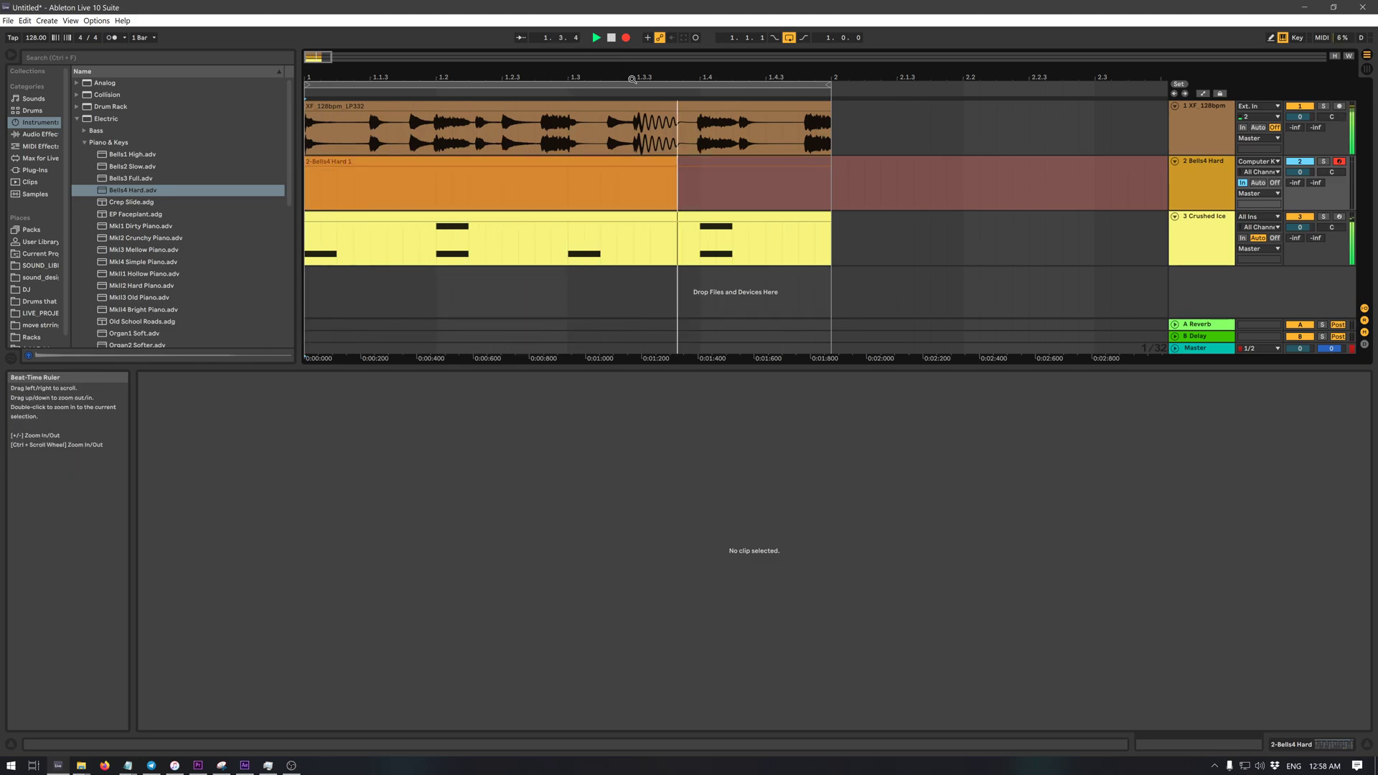
key(a)
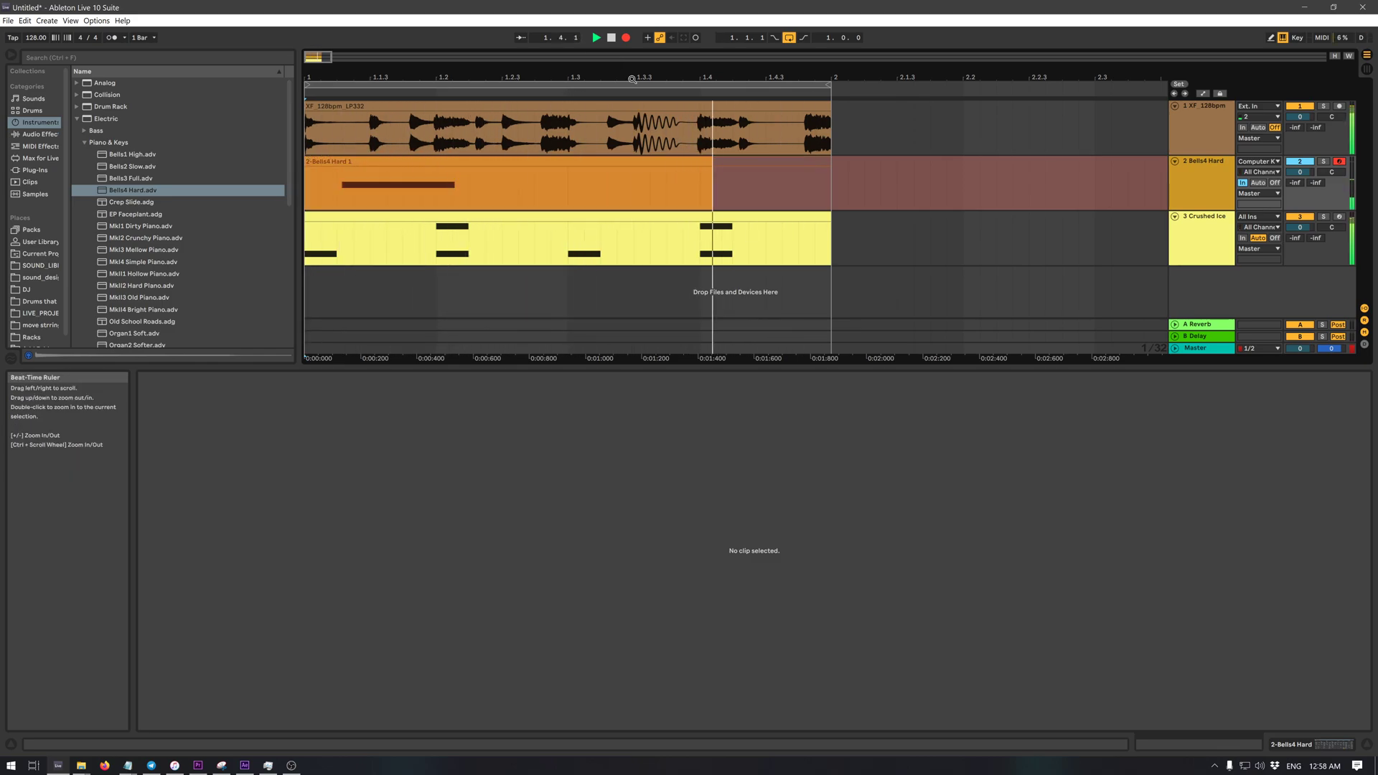
key(a)
key(k)
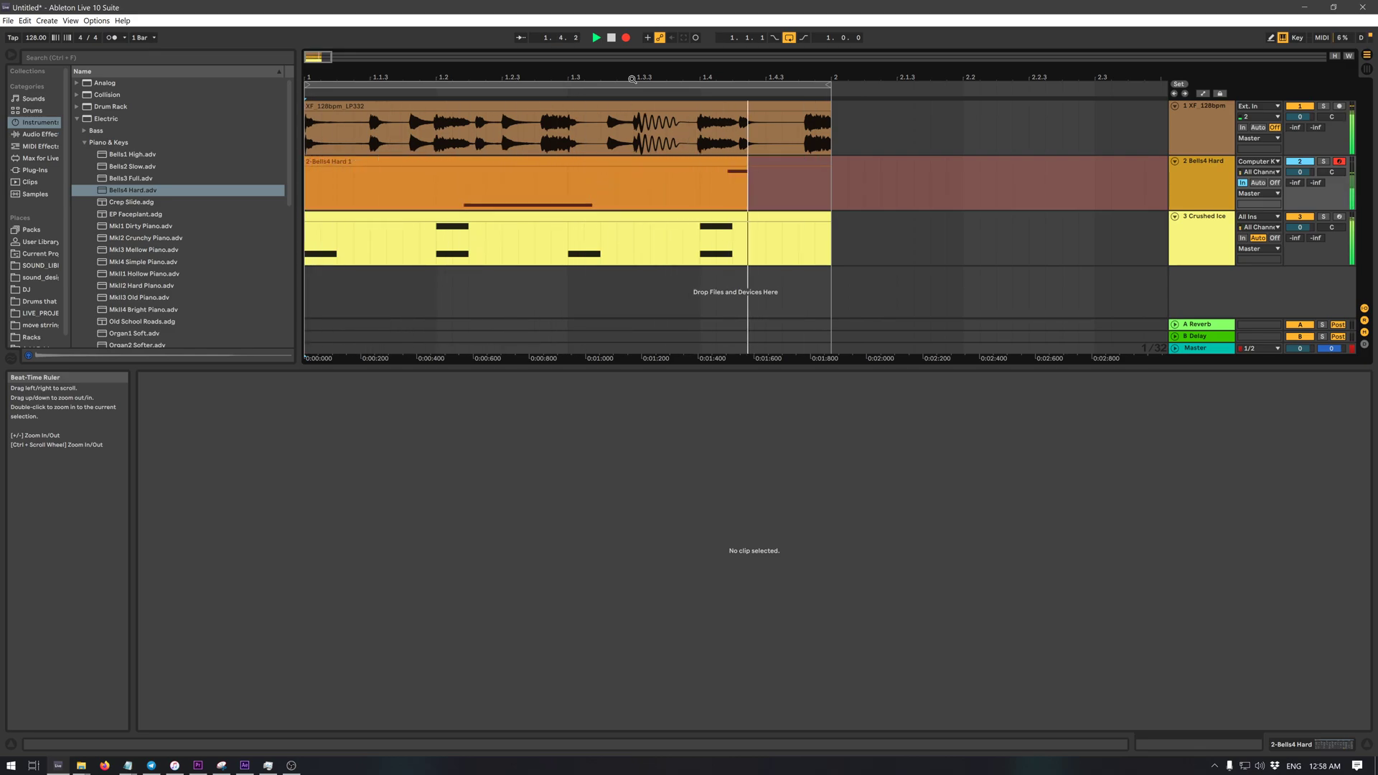
key(a)
key(k)
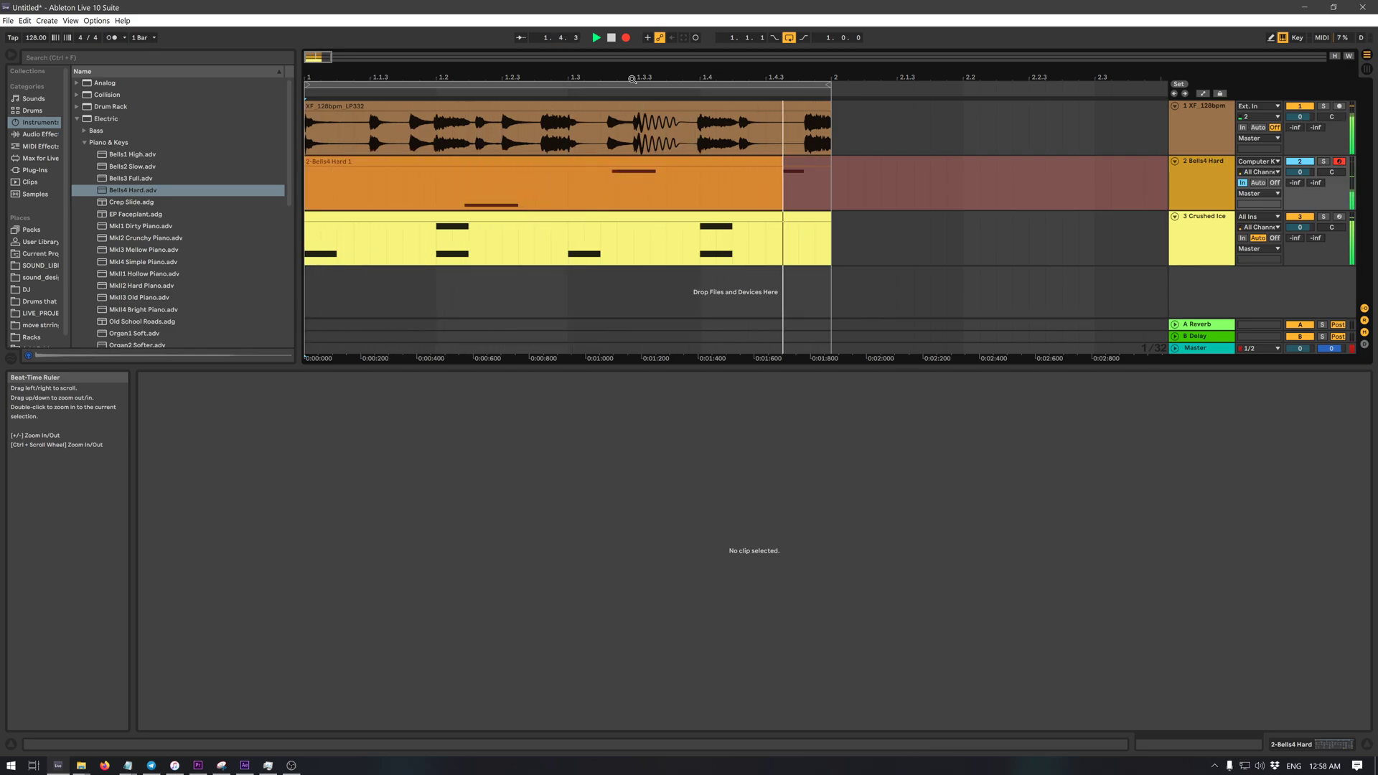
key(a)
key(k)
key(k)
key(g)
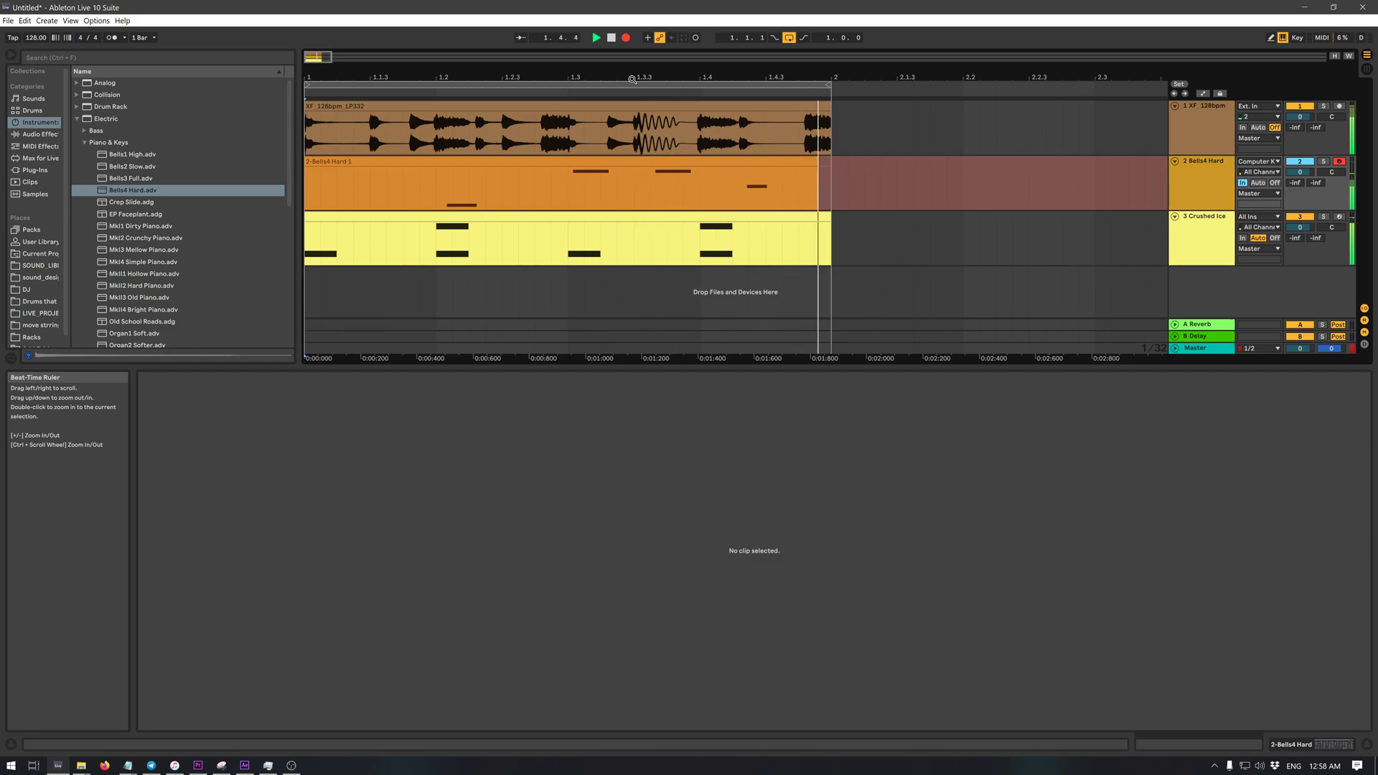
key(space)
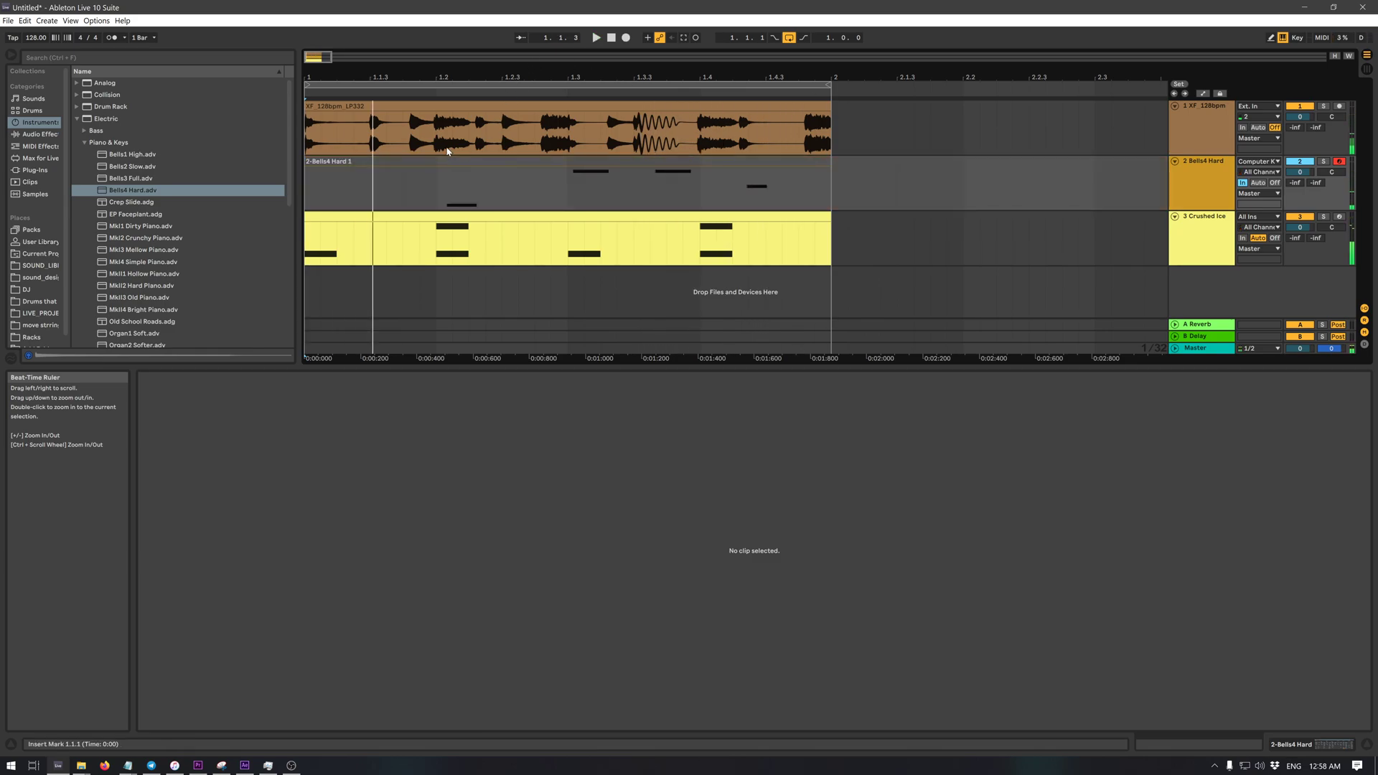
- Open the newly recorded Bells4 Hard clip in the note editor and examine its notes
click(338, 167)
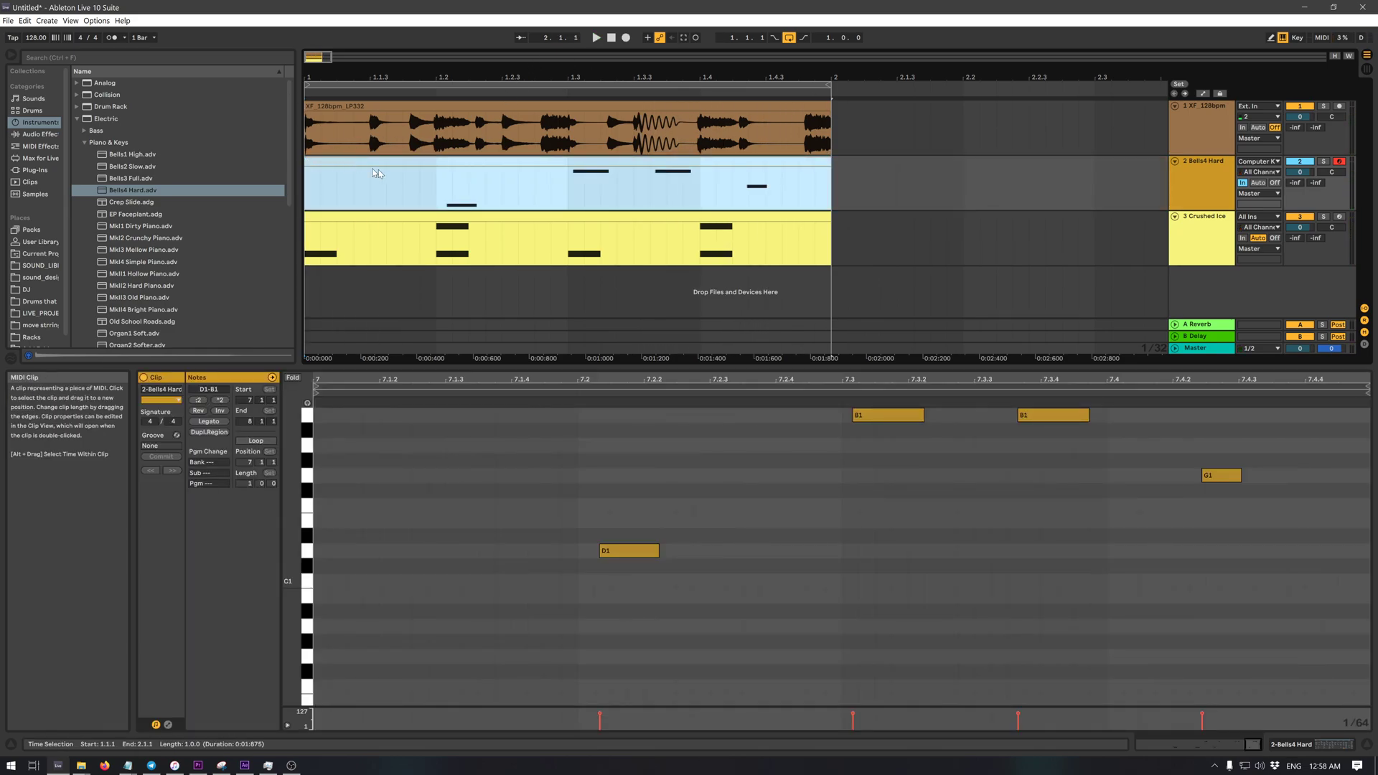
click(994, 208)
double_click(735, 164)
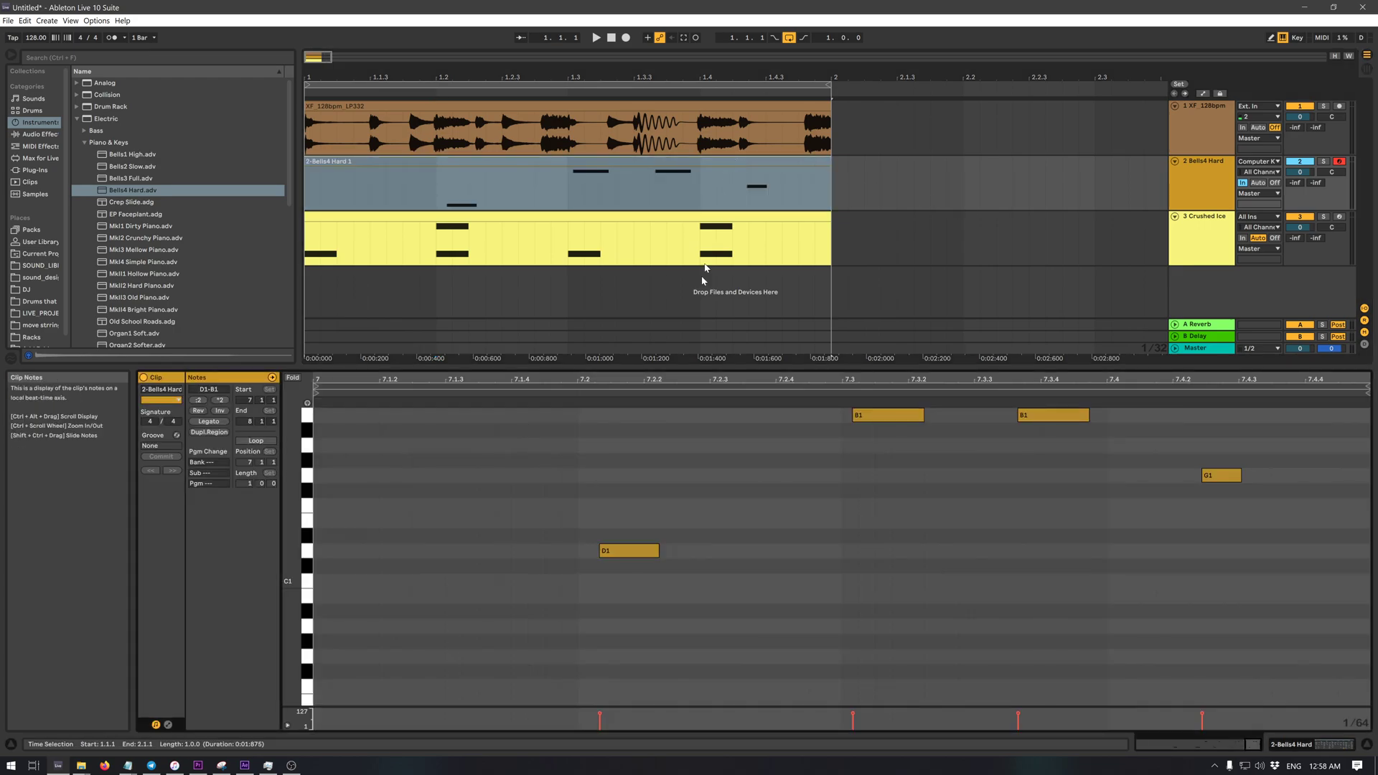
drag(716, 380, 728, 379)
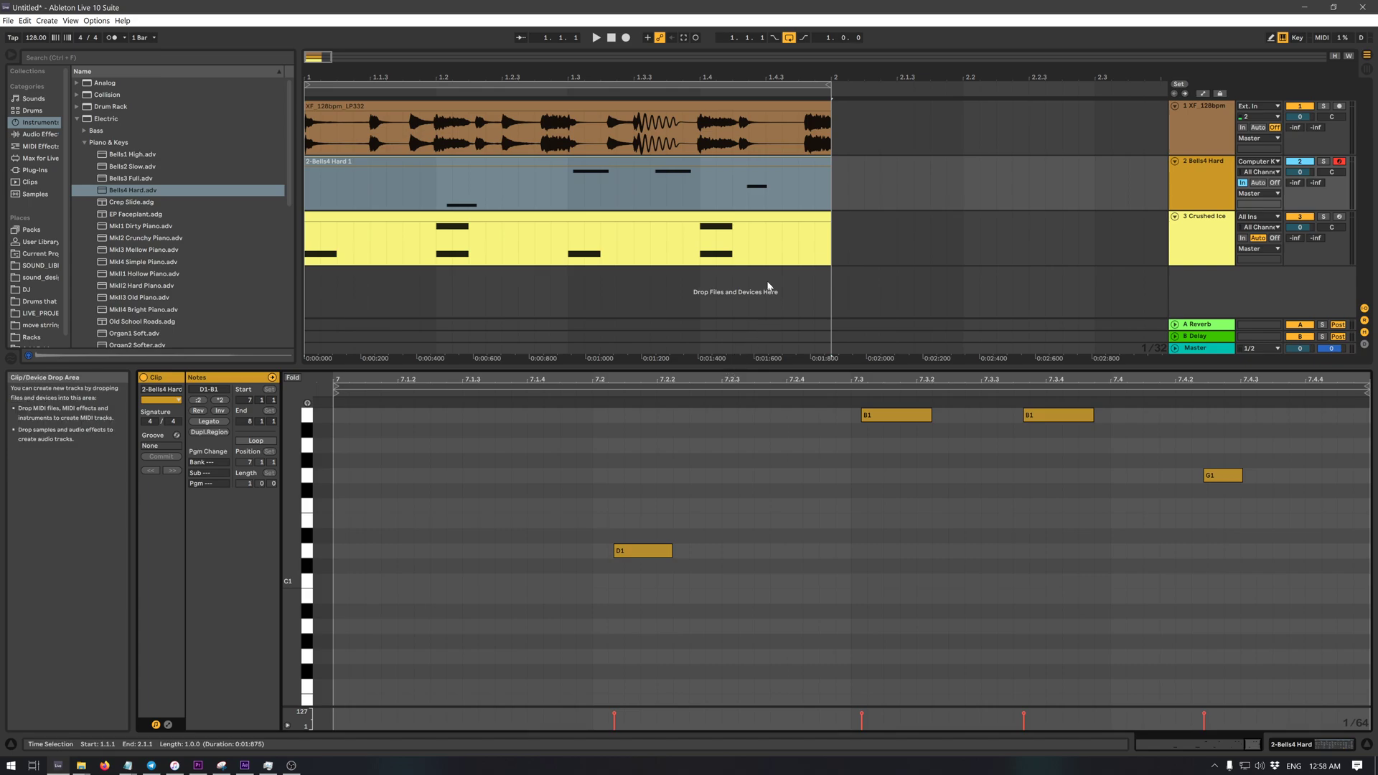
- With the arrangement loop turned off, move the Bells4 Hard clip to bar 5 and extend its start back to bar 2
click(789, 38)
double_click(766, 72)
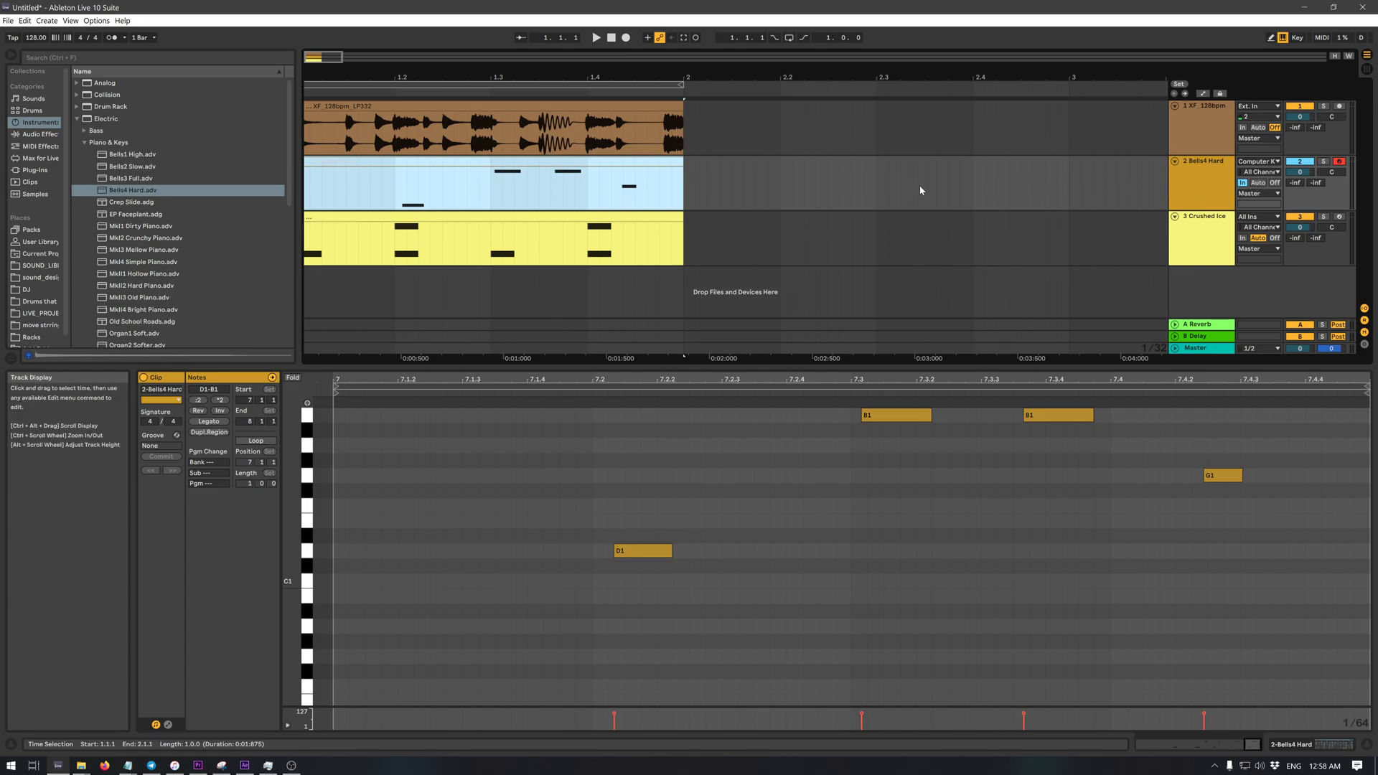
drag(612, 161, 1163, 176)
drag(992, 73, 372, 179)
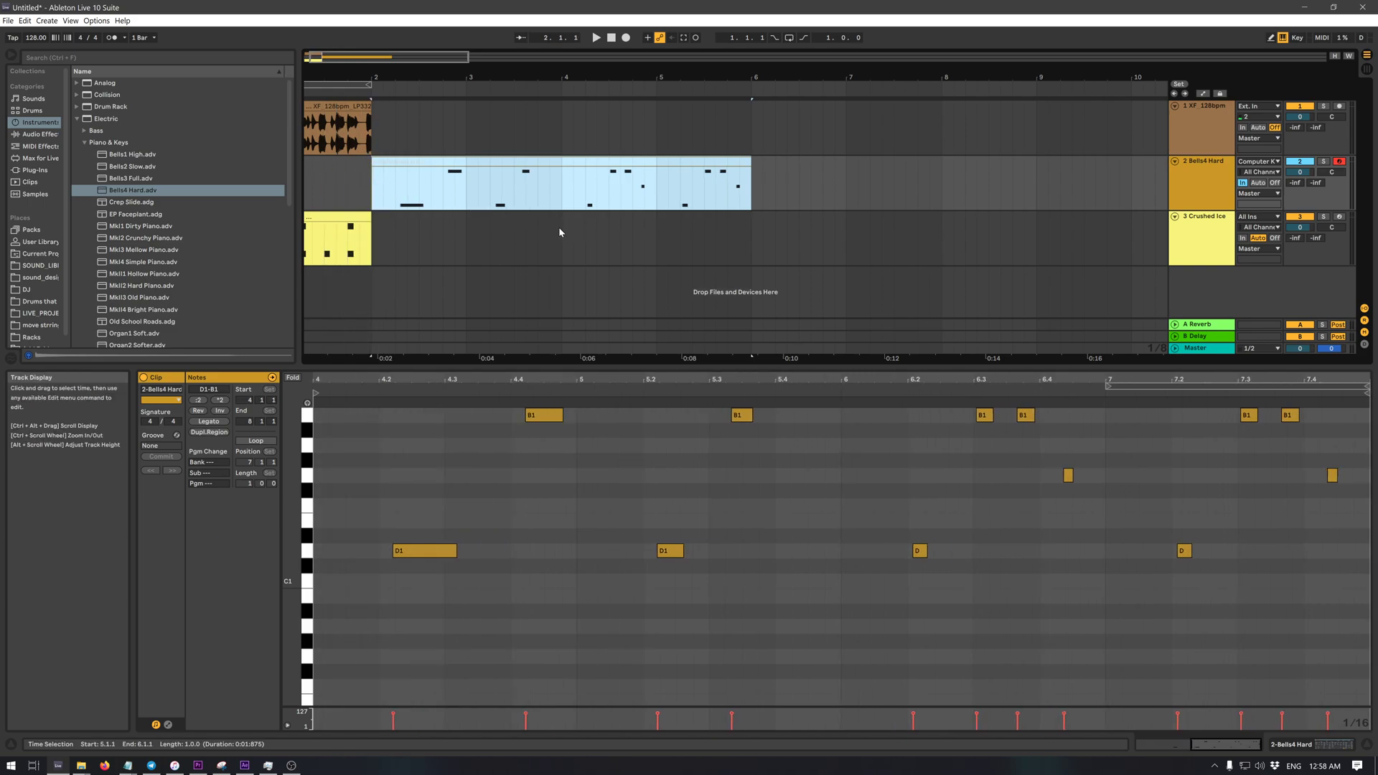
- Trim the start of the extended Bells4 Hard clip back to bar 5
click(584, 257)
drag(374, 164, 660, 235)
click(840, 248)
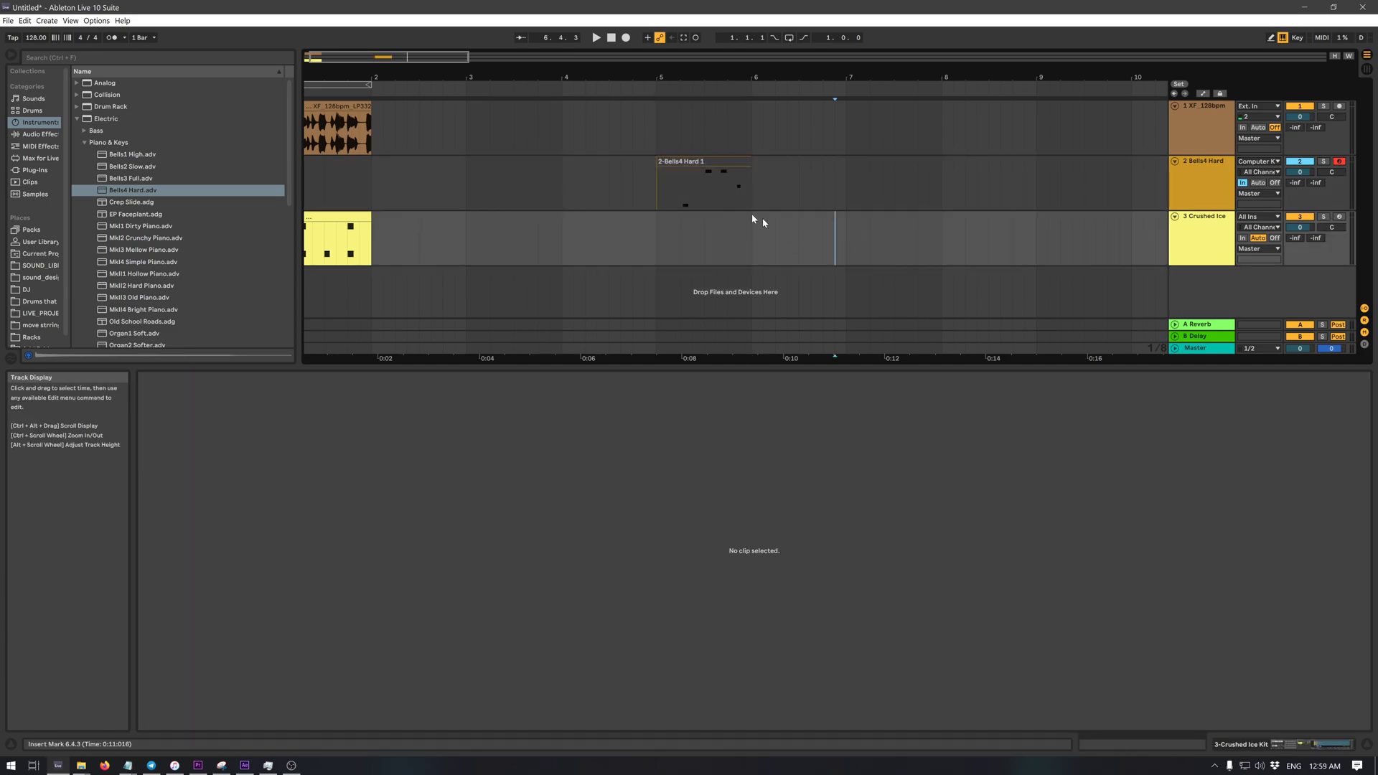
- Play the Bells4 Hard clip from the start of bar 5 to check its sound, and stop playback
click(662, 190)
key(space)
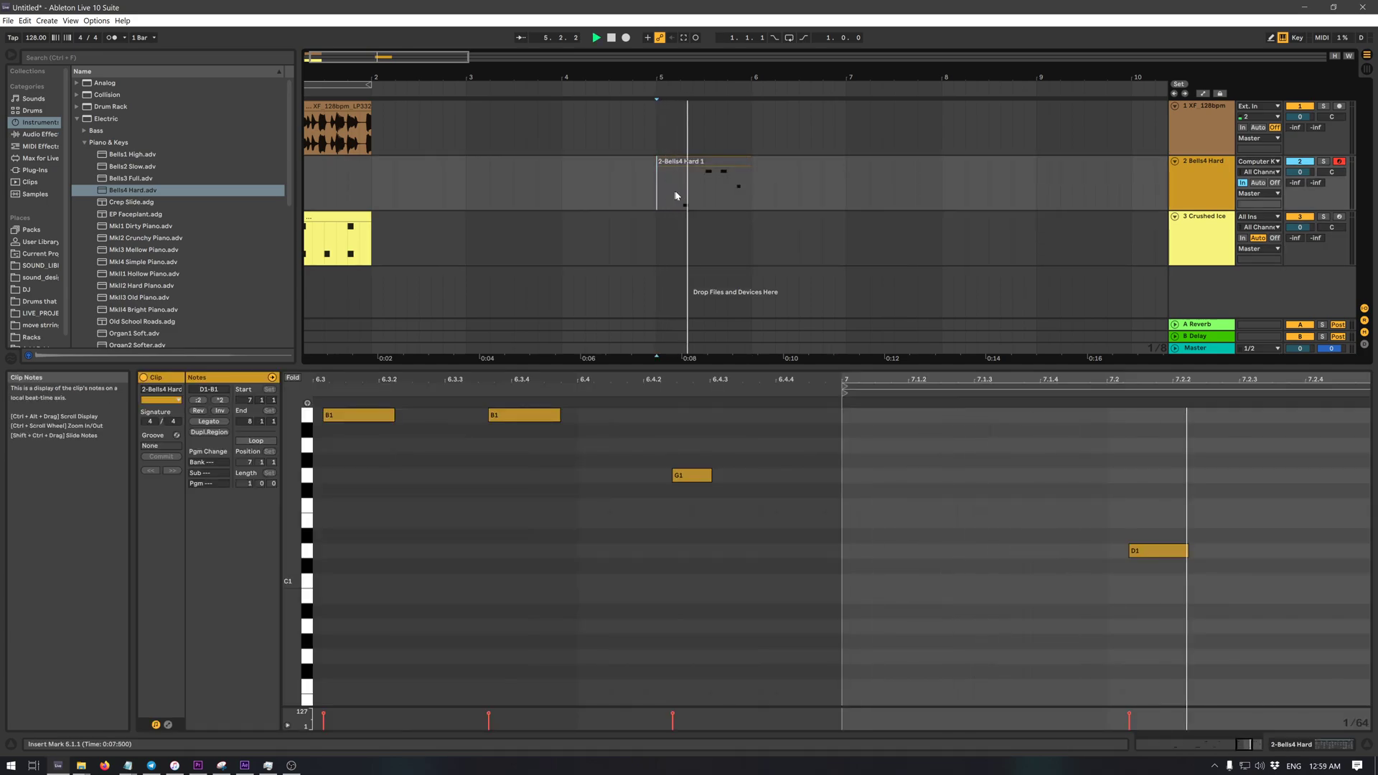
key(space)
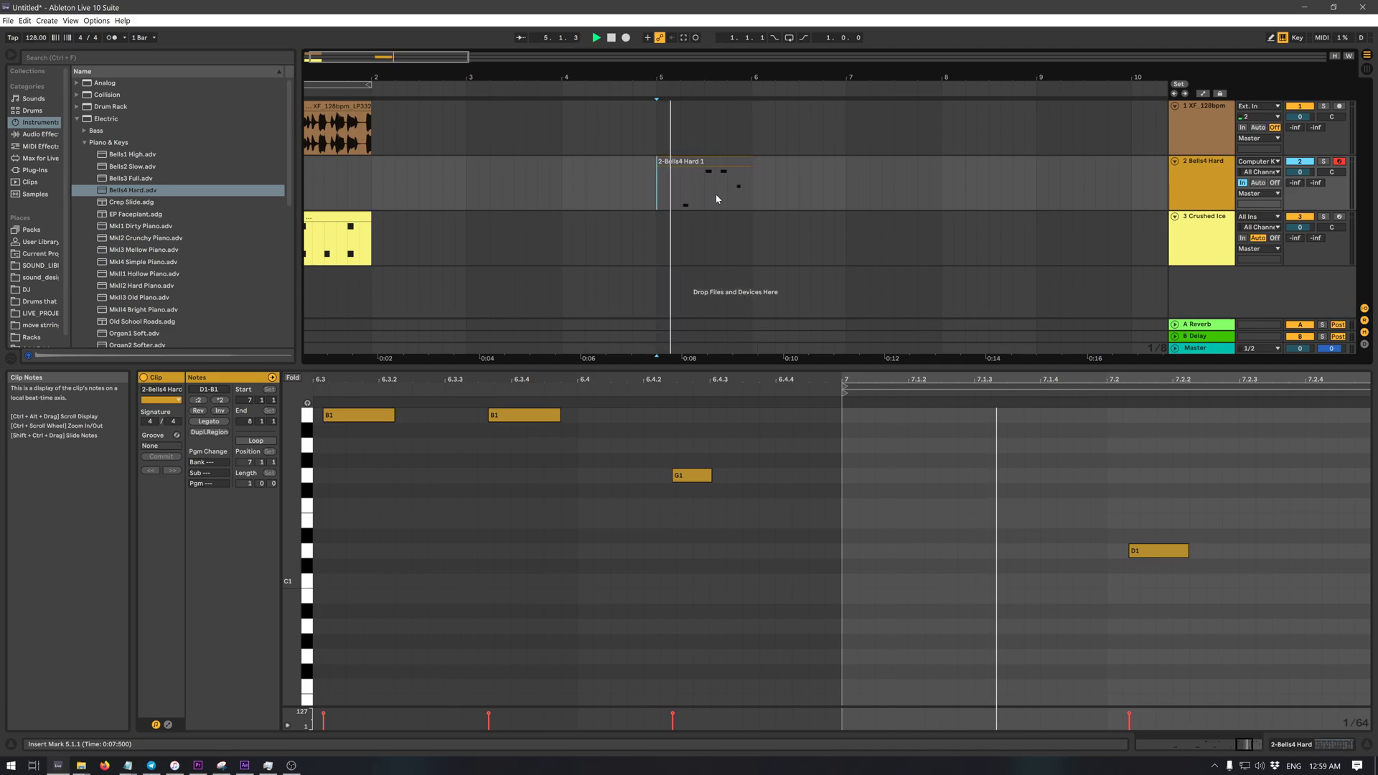
key(space)
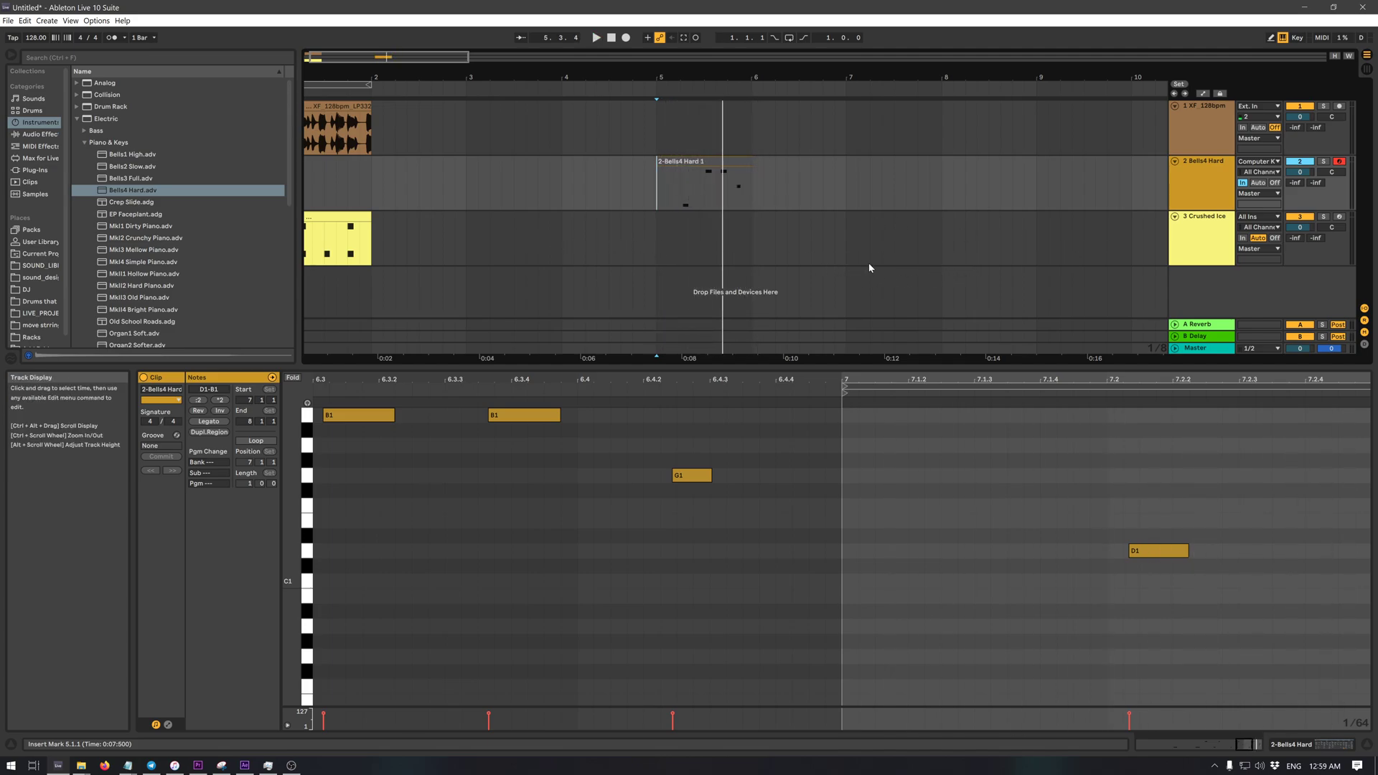
- Set the Bells4 Hard track's monitoring to Auto and move its clip back to bar 1
click(1260, 184)
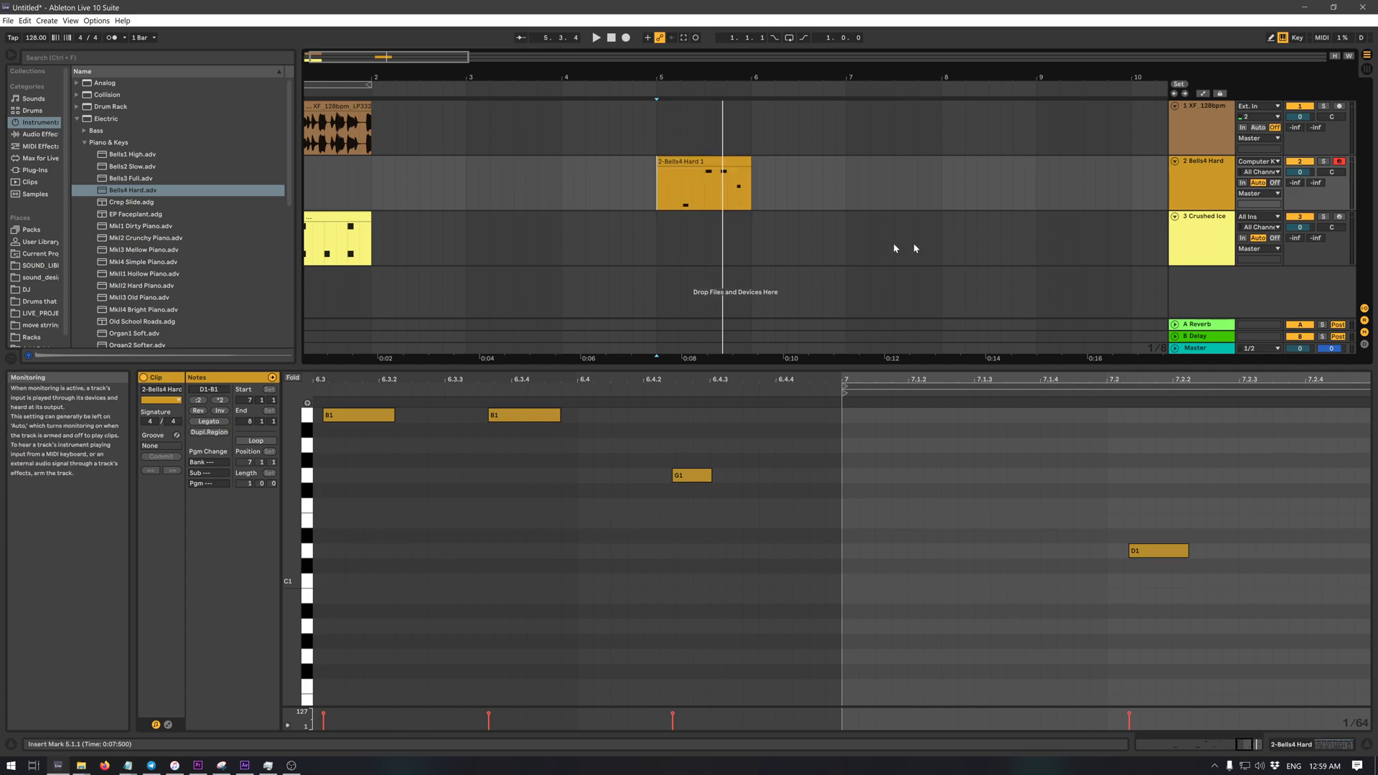
click(801, 234)
drag(693, 161, 340, 160)
click(431, 180)
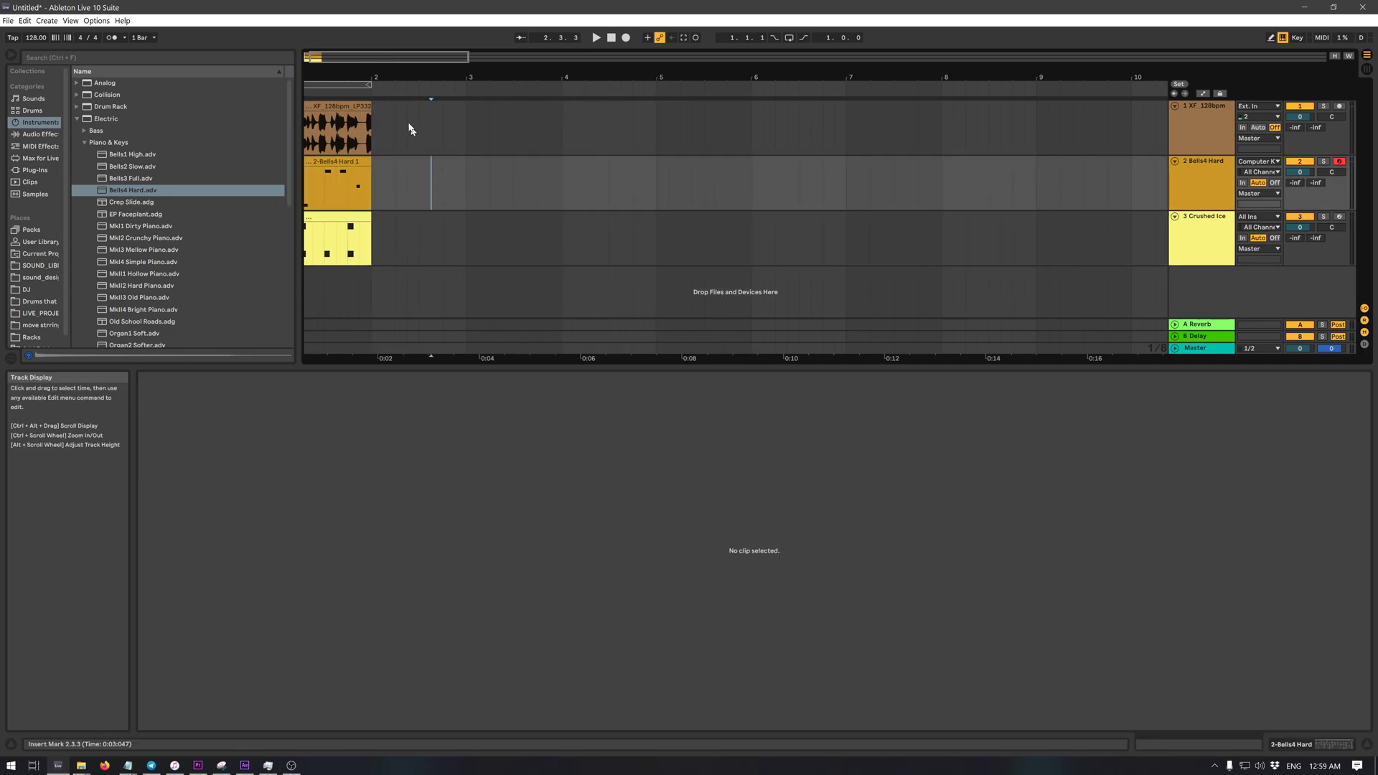
- Select the first bar across all tracks, play the three clips together from its start, and stop playback
drag(406, 77, 436, 79)
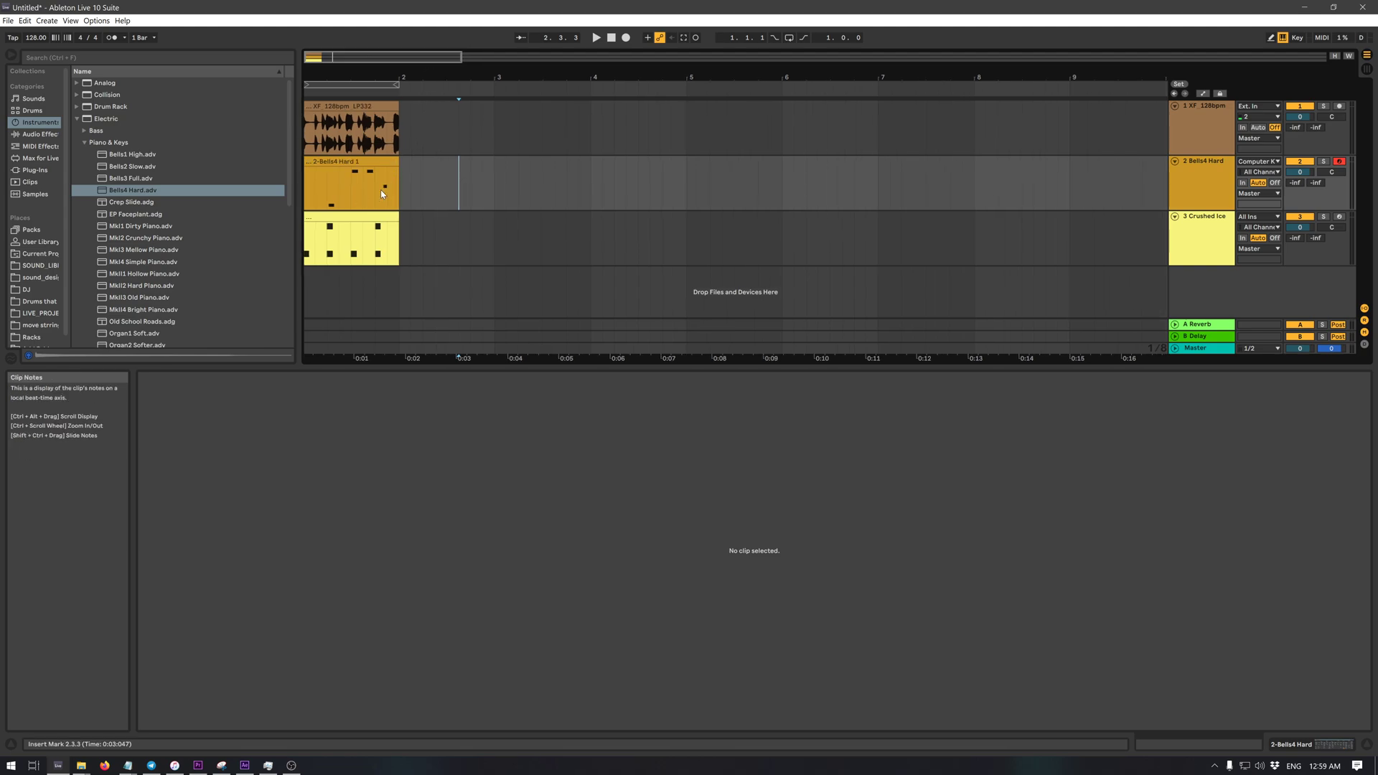
key(space)
key(space)
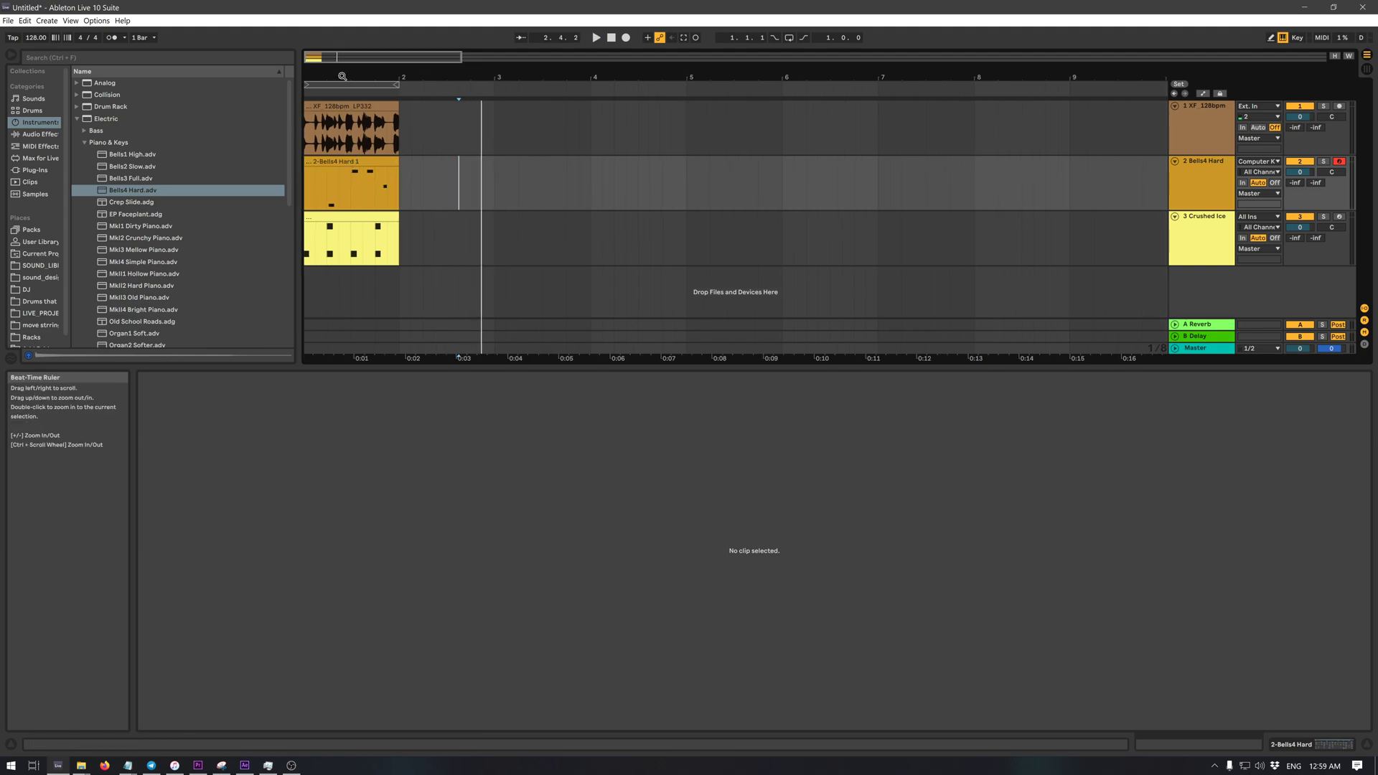
drag(341, 77, 344, 80)
click(319, 84)
key(space)
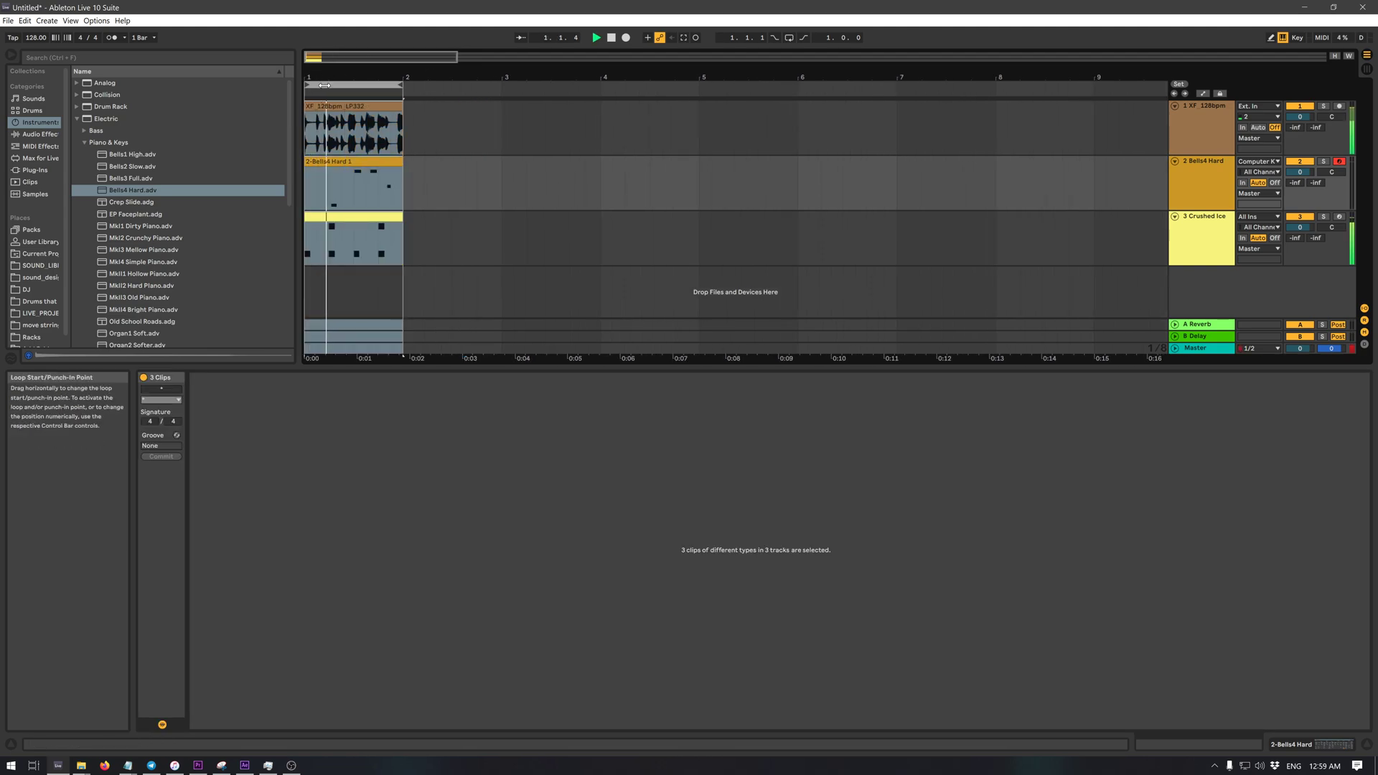
key(space)
key(space)
key(space)
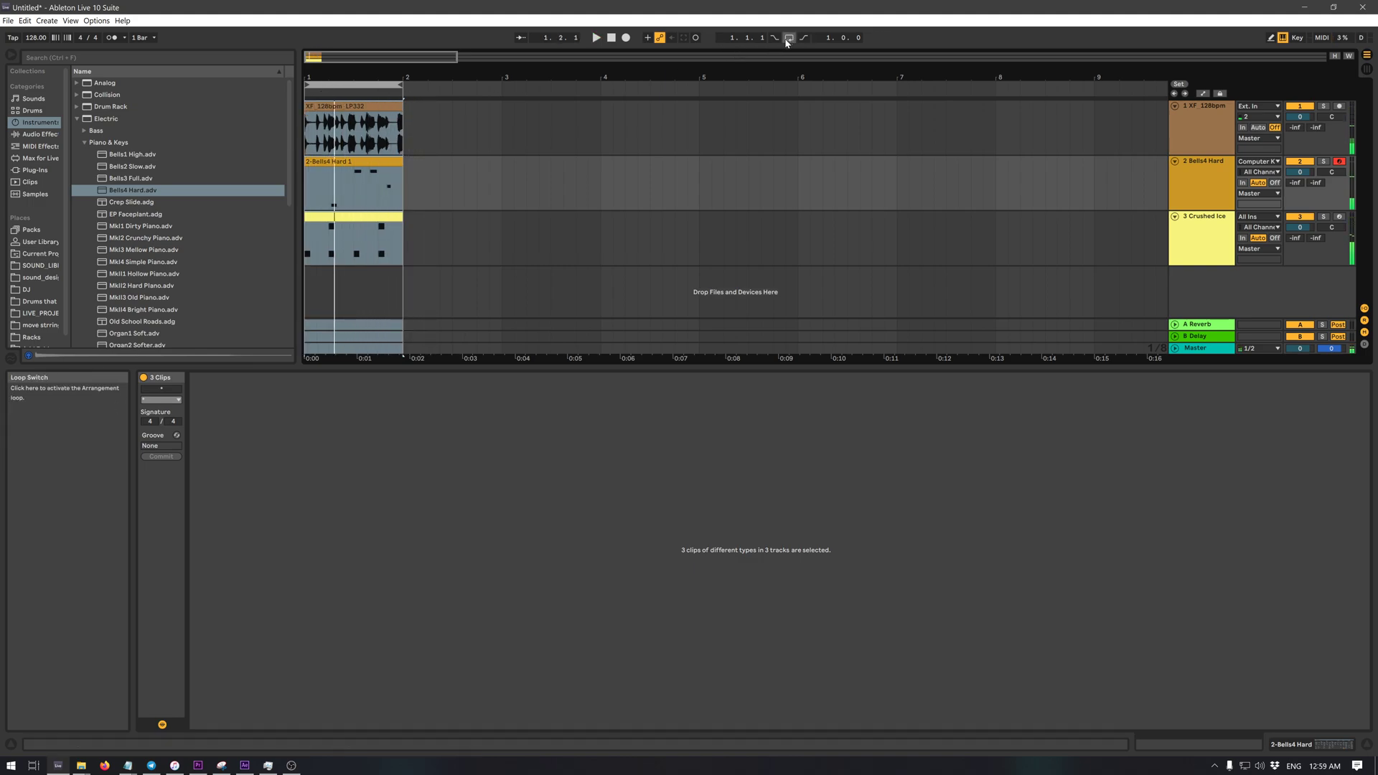
- Turn the arrangement loop on, play the looped first bar, and stop playback
click(787, 41)
key(space)
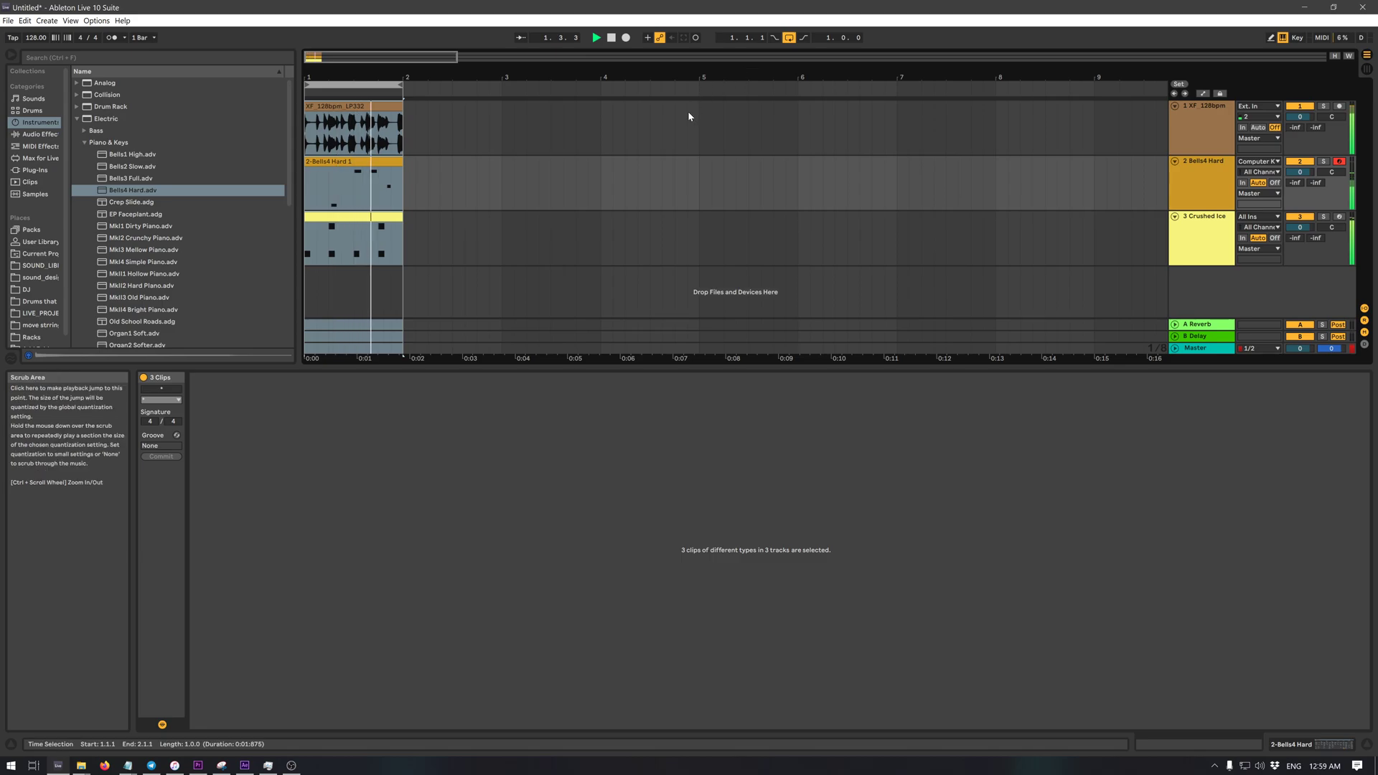
key(space)
- Open the Bells4 Hard clip in the note editor and move its D1 note earlier onto 7.2
click(384, 173)
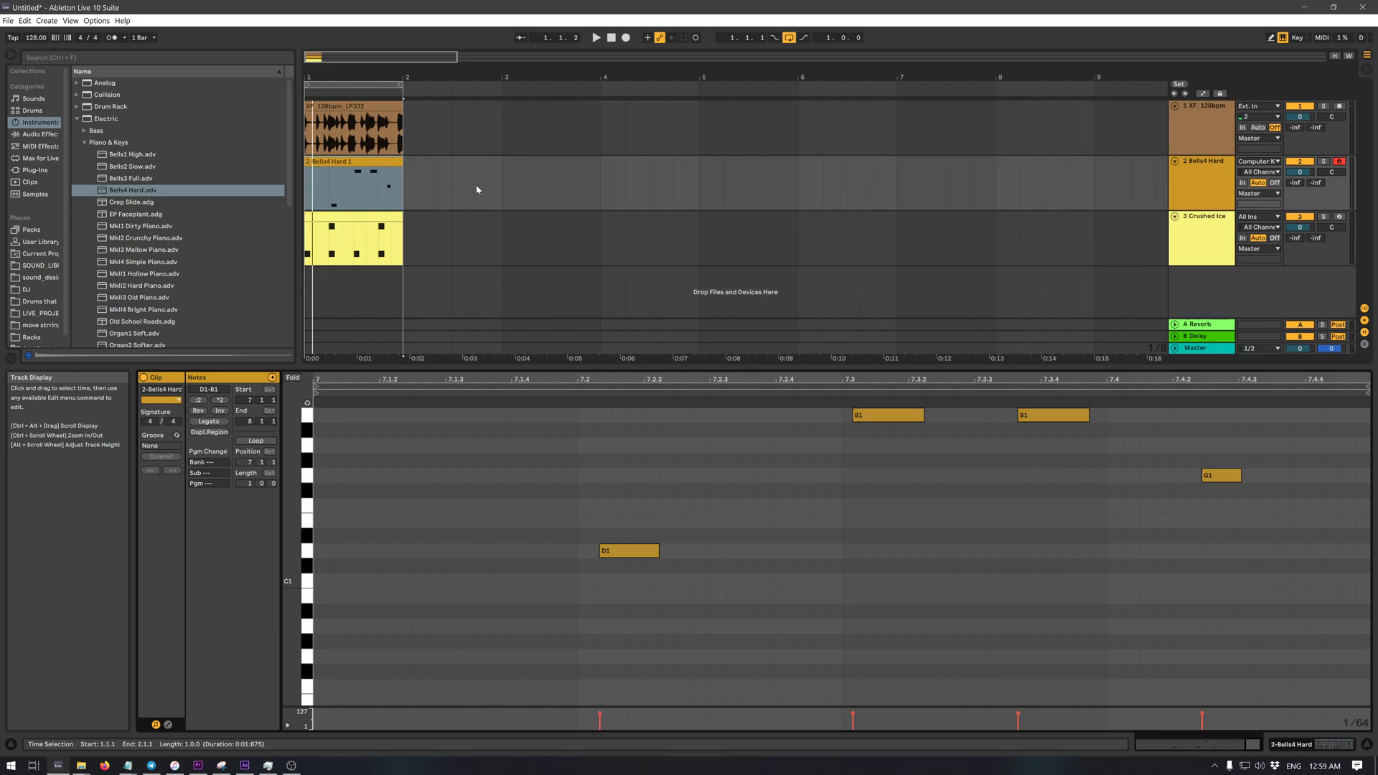
drag(578, 599, 1373, 411)
drag(1082, 563, 544, 520)
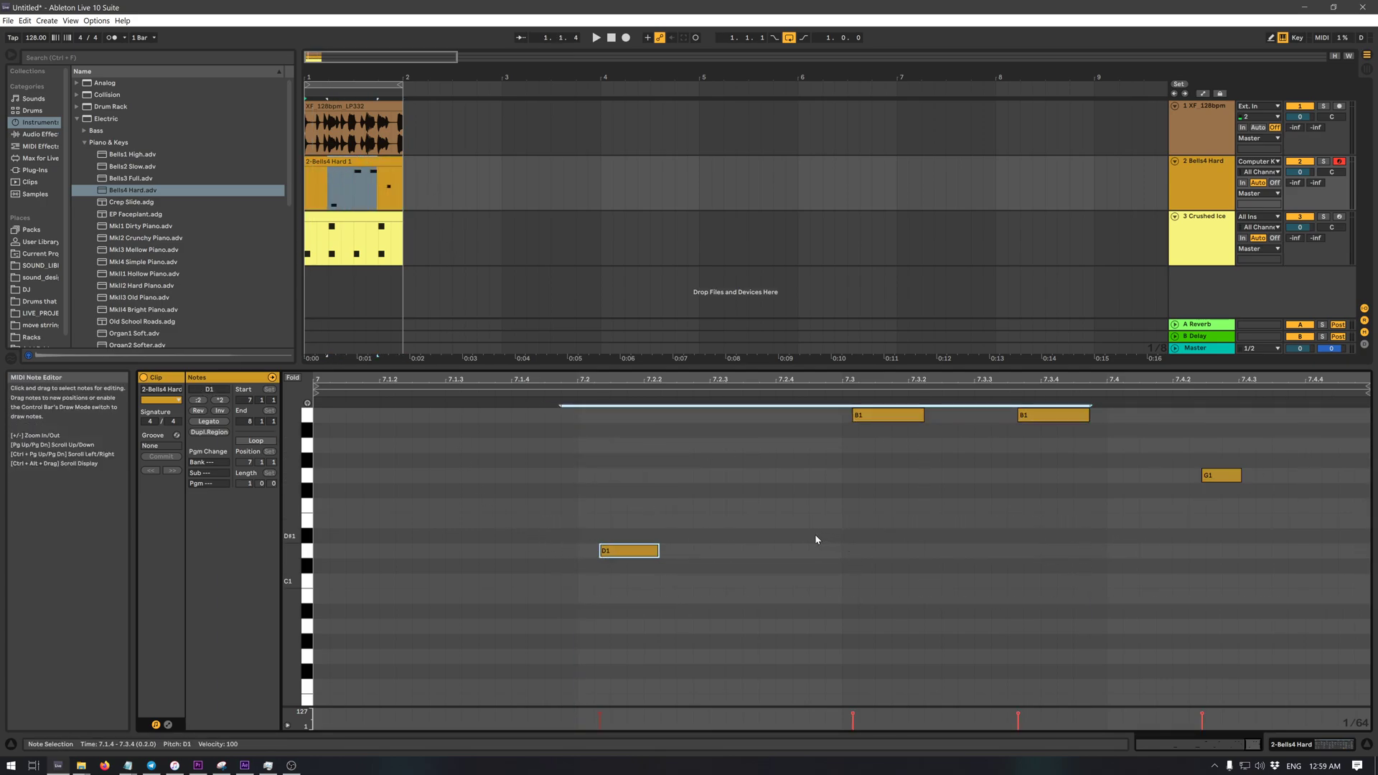
key(Left)
key(Left)
key(Left)
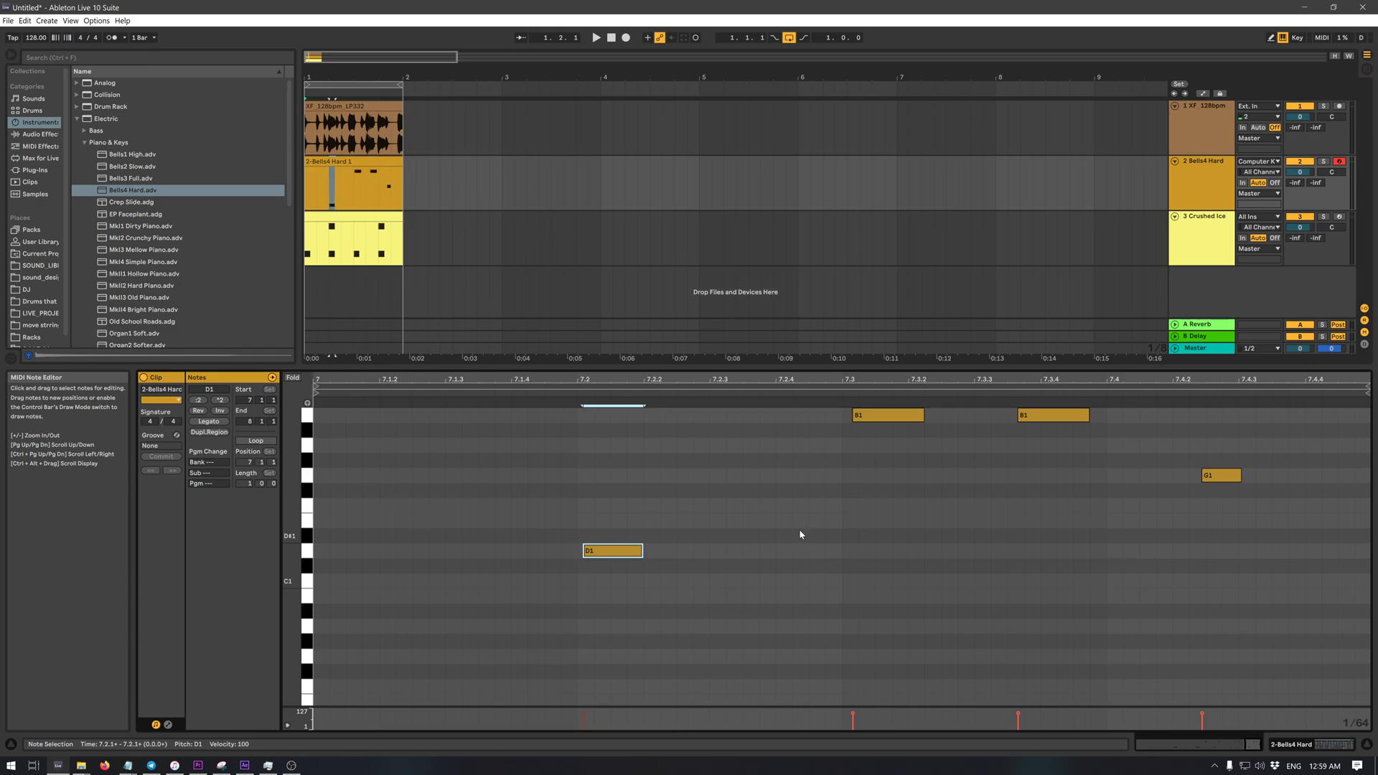
- Move the first B1 note in bar 7 onto 7.3 and lengthen the D1 note to just past 7.2.3
click(901, 415)
key(Left)
drag(532, 500, 747, 601)
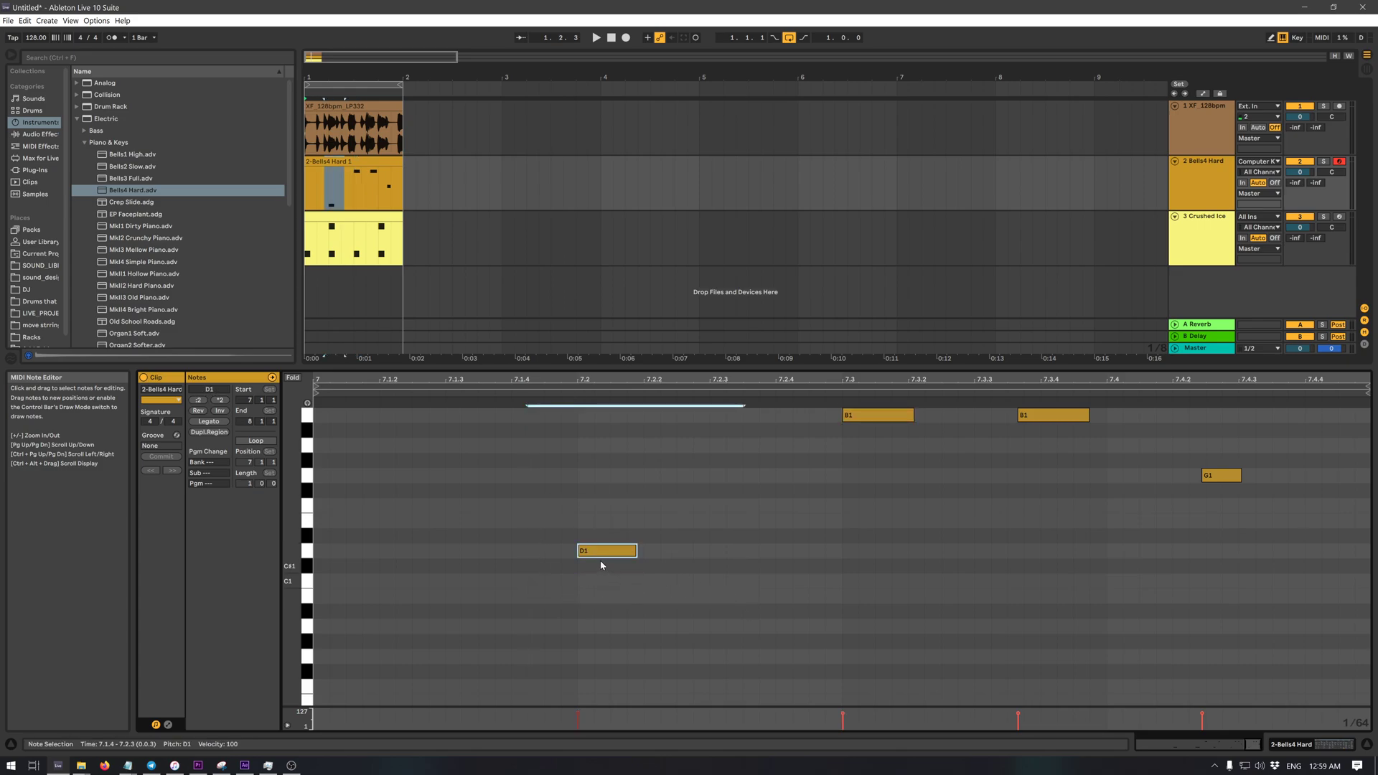
drag(634, 551, 738, 560)
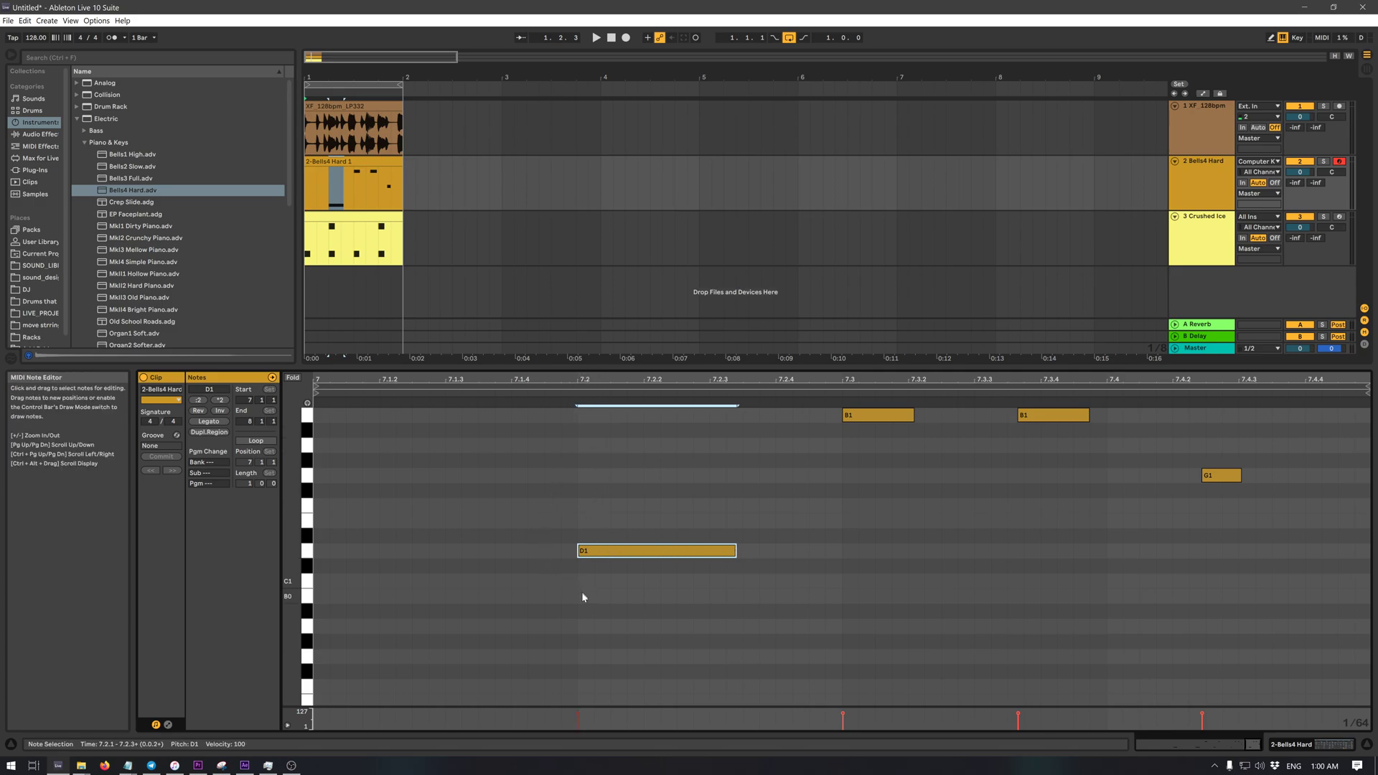
- Move the second B1 note in bar 7 onto 7.3.3 and the G1 note onto 7.4.3
click(1043, 415)
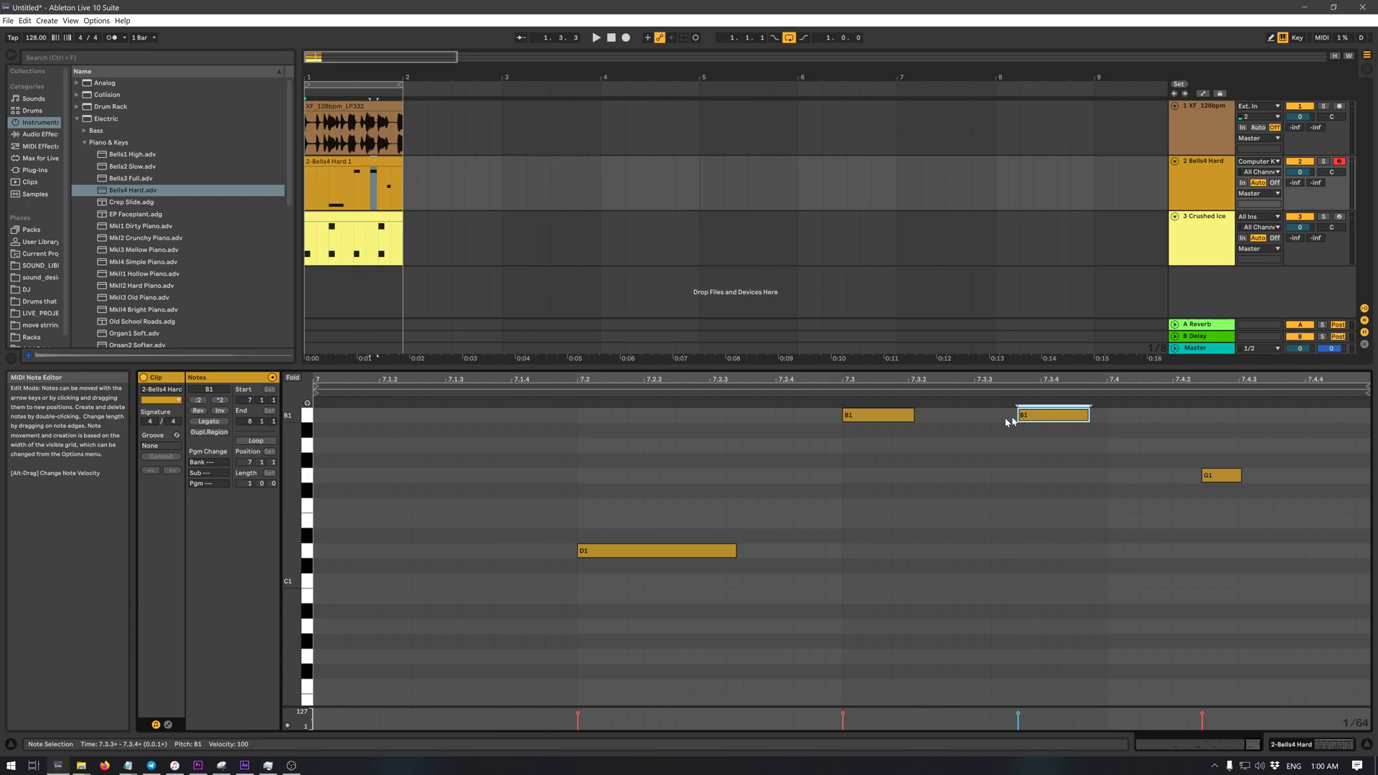
drag(589, 374, 634, 382)
drag(758, 385, 561, 384)
drag(1166, 421, 1052, 422)
drag(1028, 377, 1120, 336)
mouse_move(1281, 477)
mouse_down()
mouse_move(1316, 478)
mouse_move(1299, 479)
mouse_up()
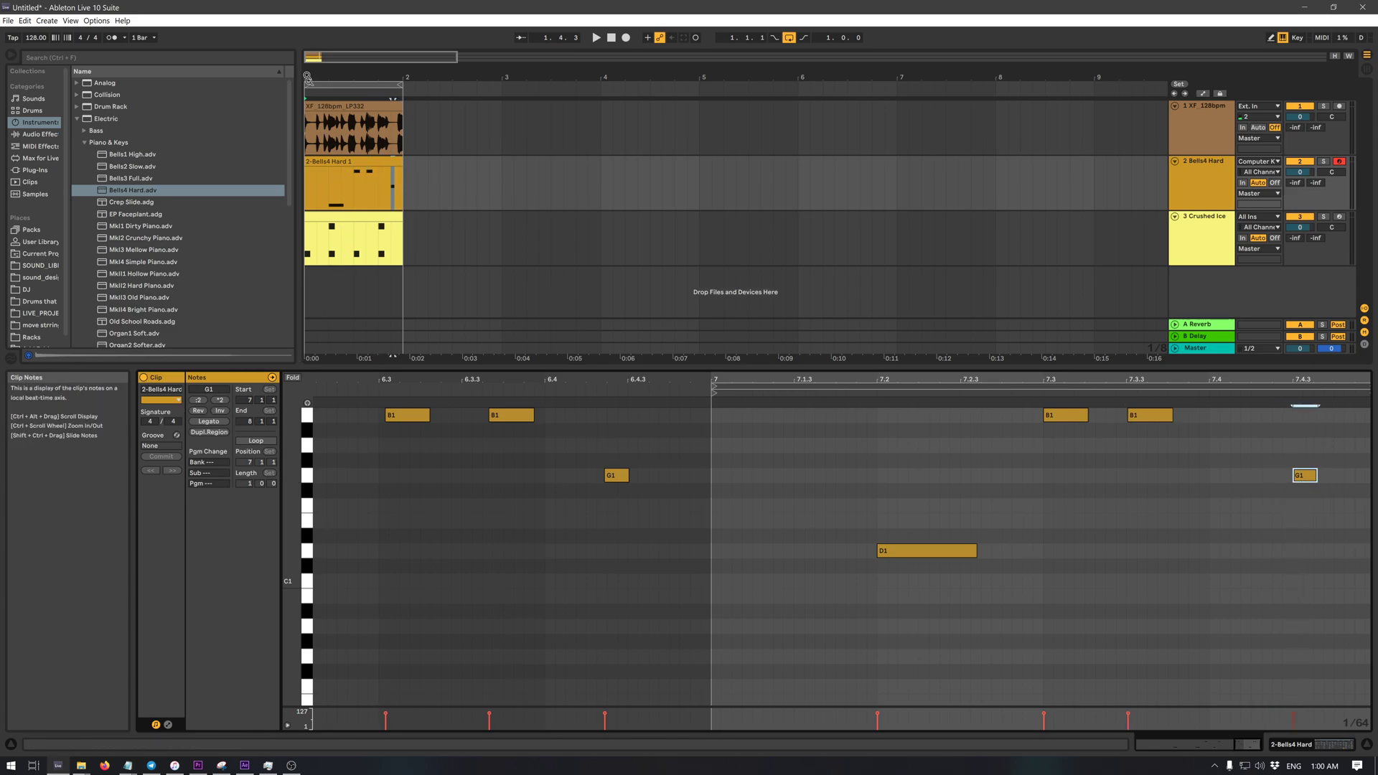
- Play the looped first bar with the adjusted Bells4 Hard notes, and stop playback
click(328, 84)
key(space)
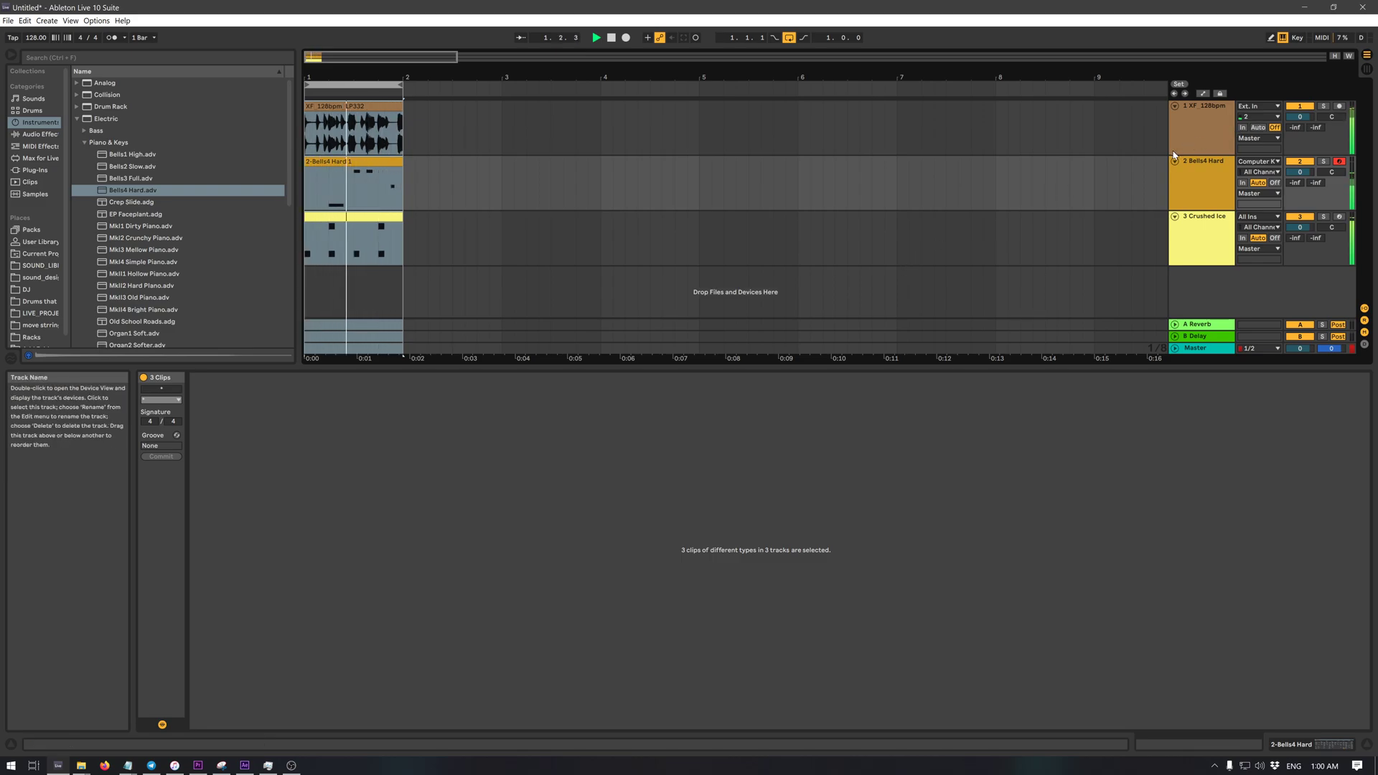
key(space)
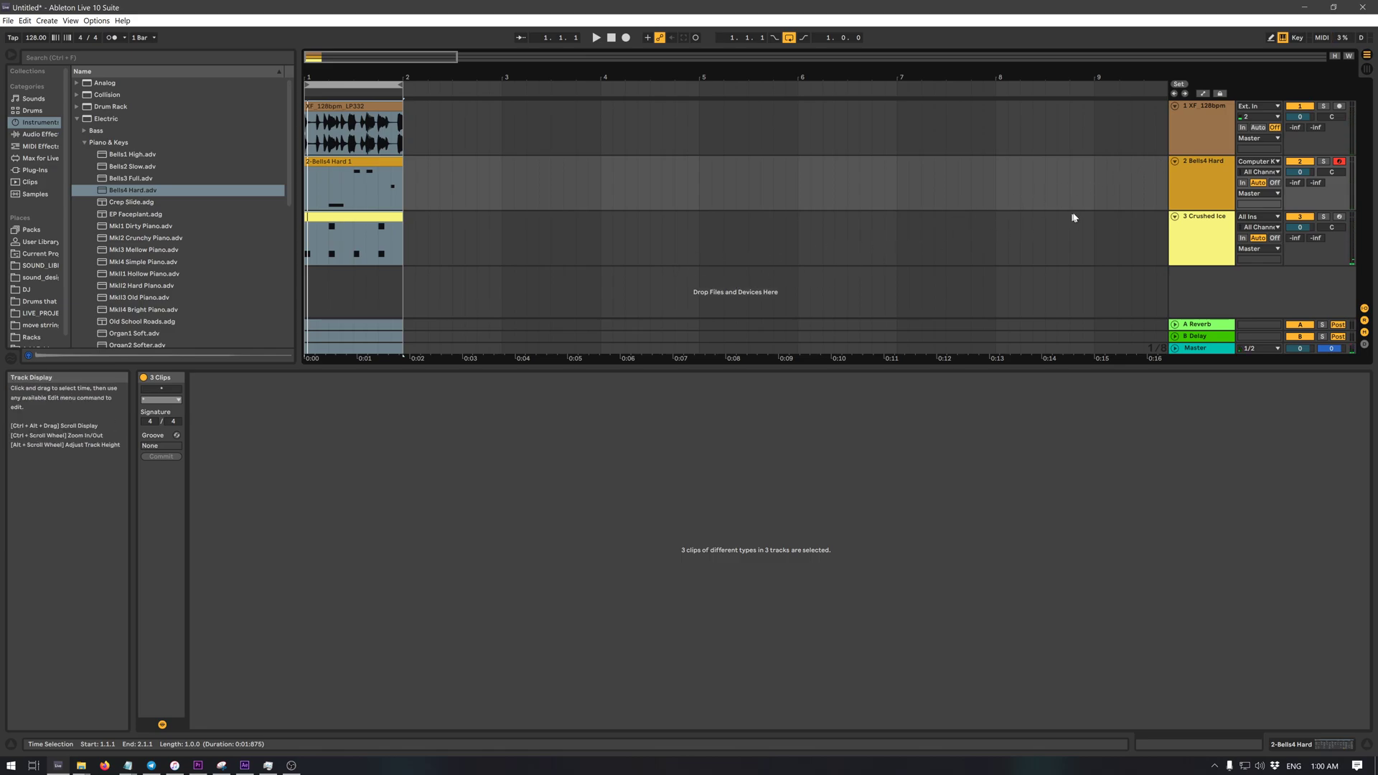
- Show the Bells4 Hard track's instrument controls in the device view and clear the first-bar selection
double_click(1190, 192)
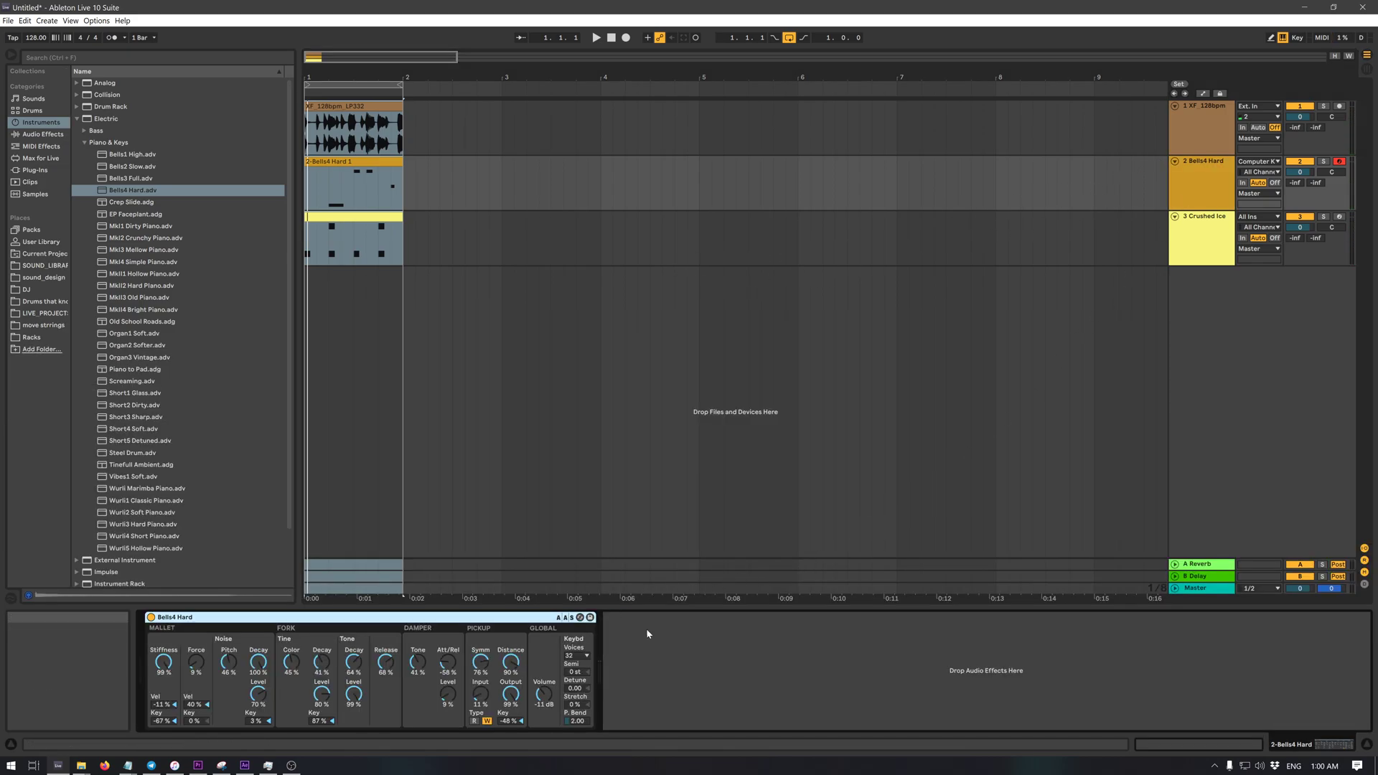
click(761, 385)
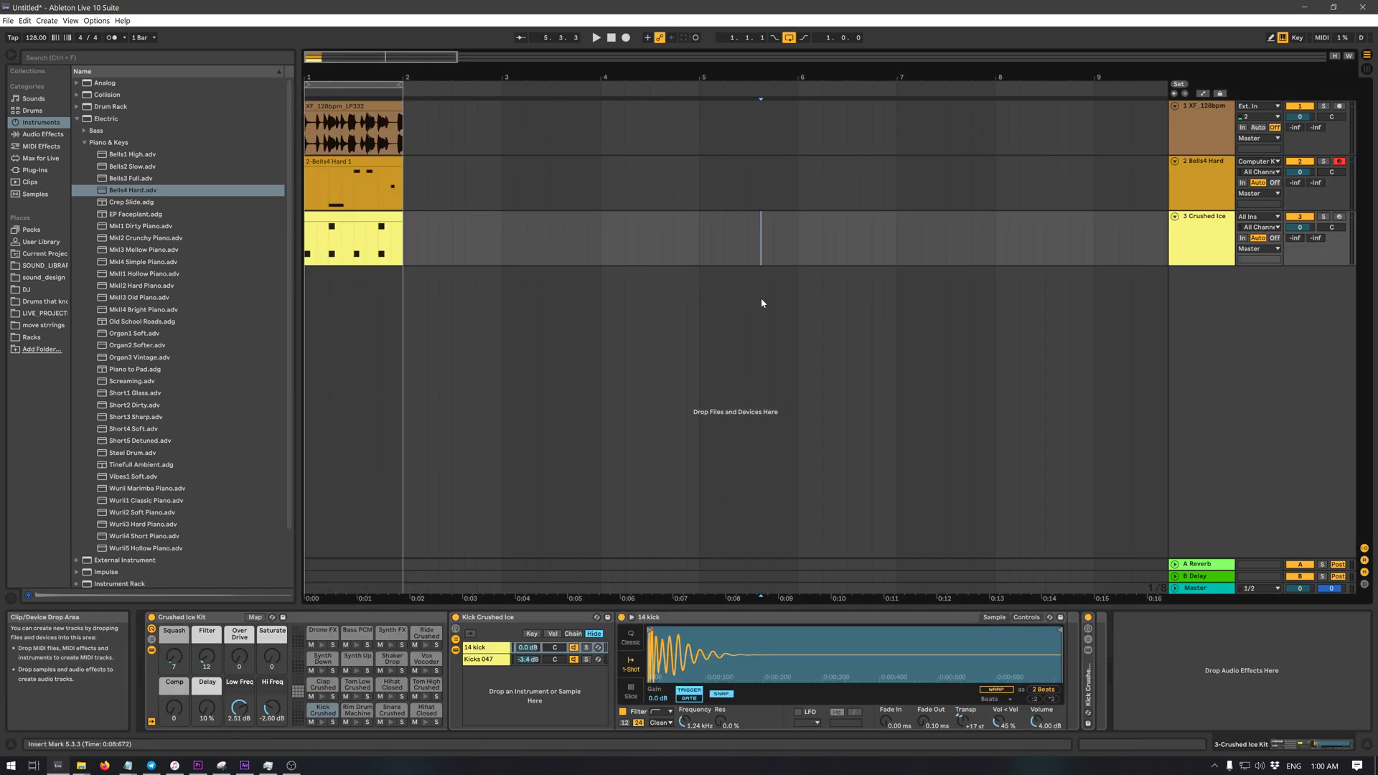
- Add the Reverb audio effect after the Bells4 Hard instrument on the Bells4 Hard track
click(1209, 174)
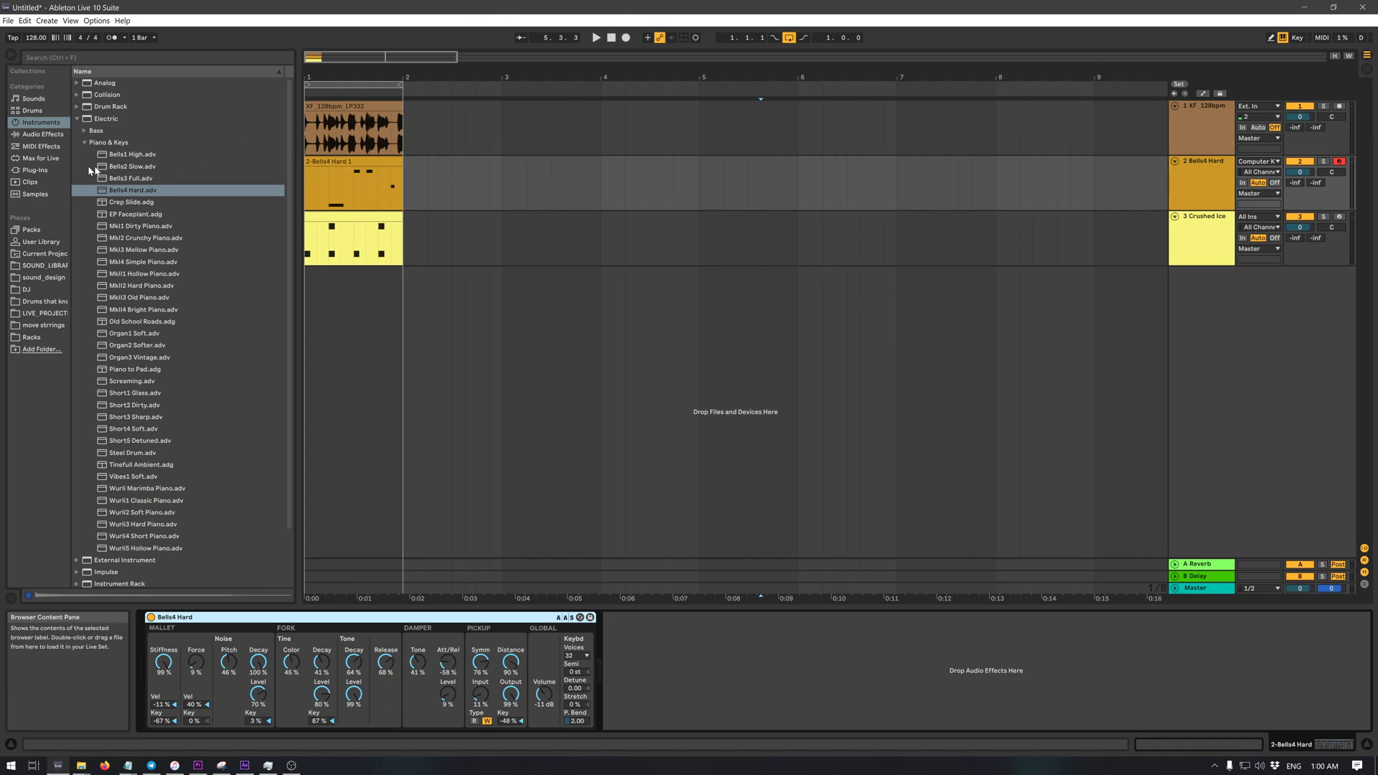
click(46, 136)
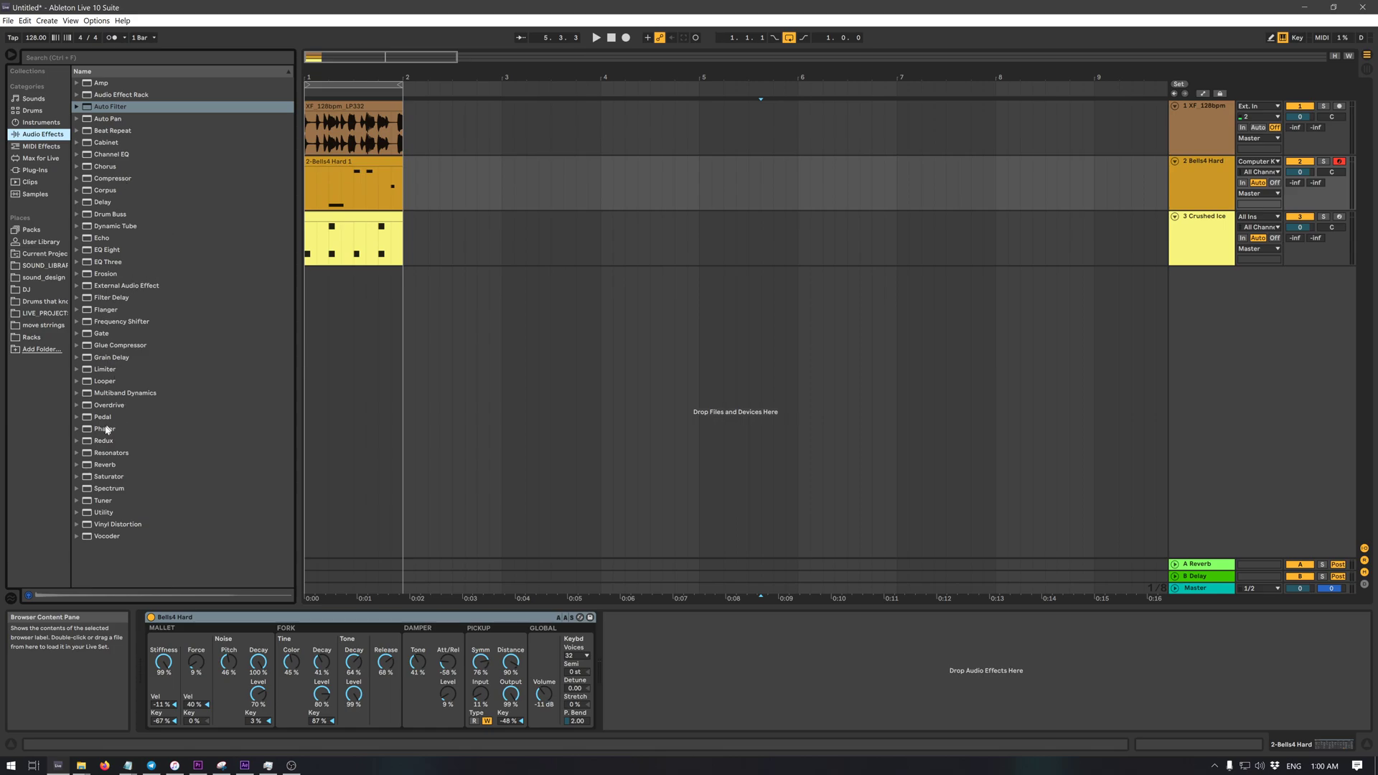
click(101, 469)
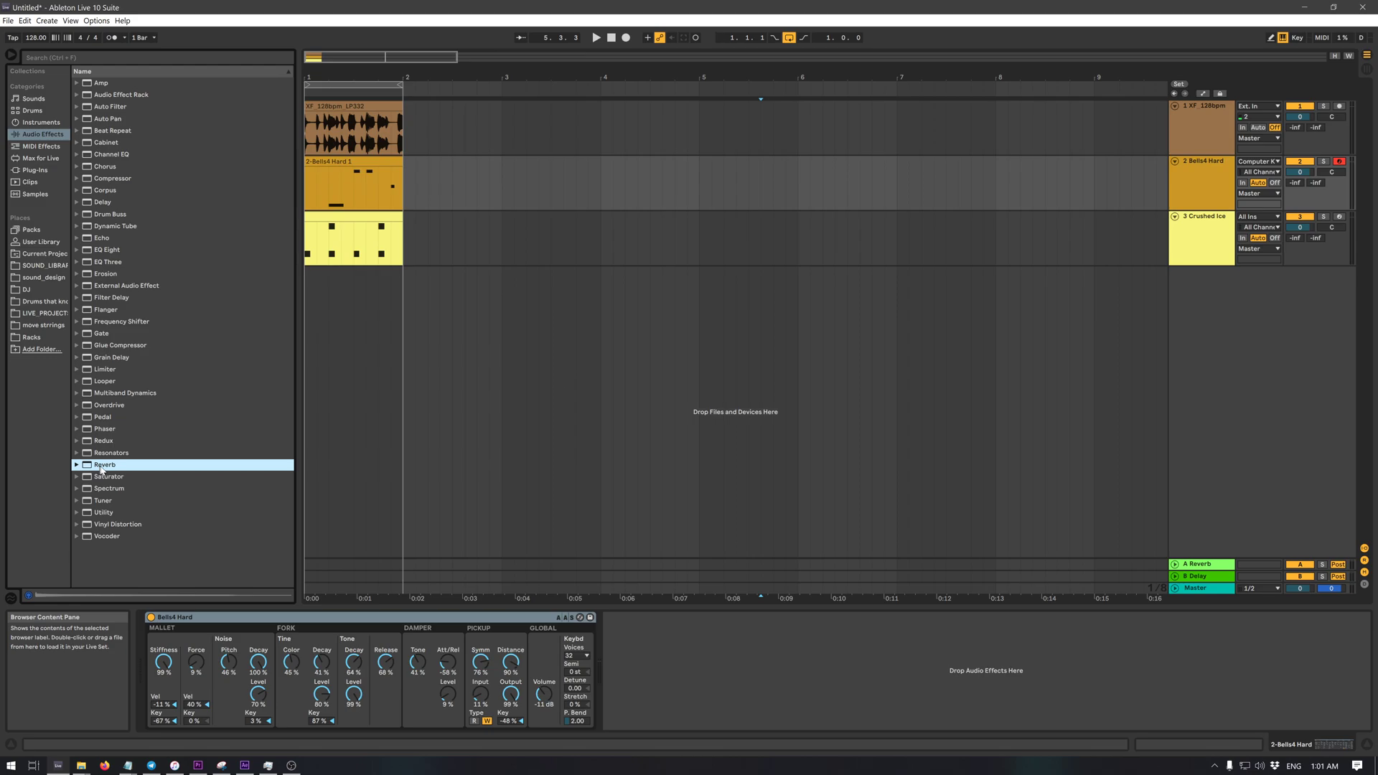
drag(731, 644, 723, 641)
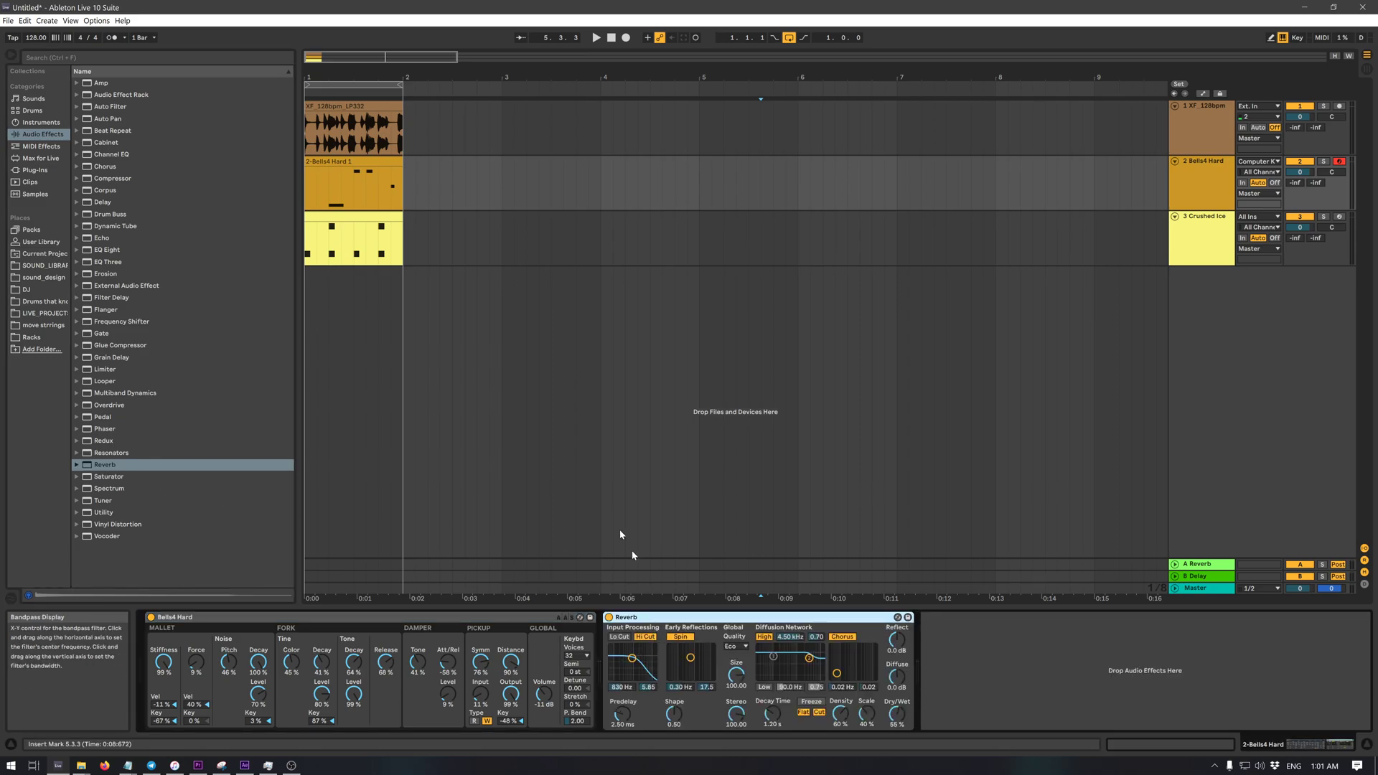
- Play the looped first bar while adjusting the Bells4 Hard track's Reverb, ending with Dry/Wet at 51 %
click(324, 84)
key(space)
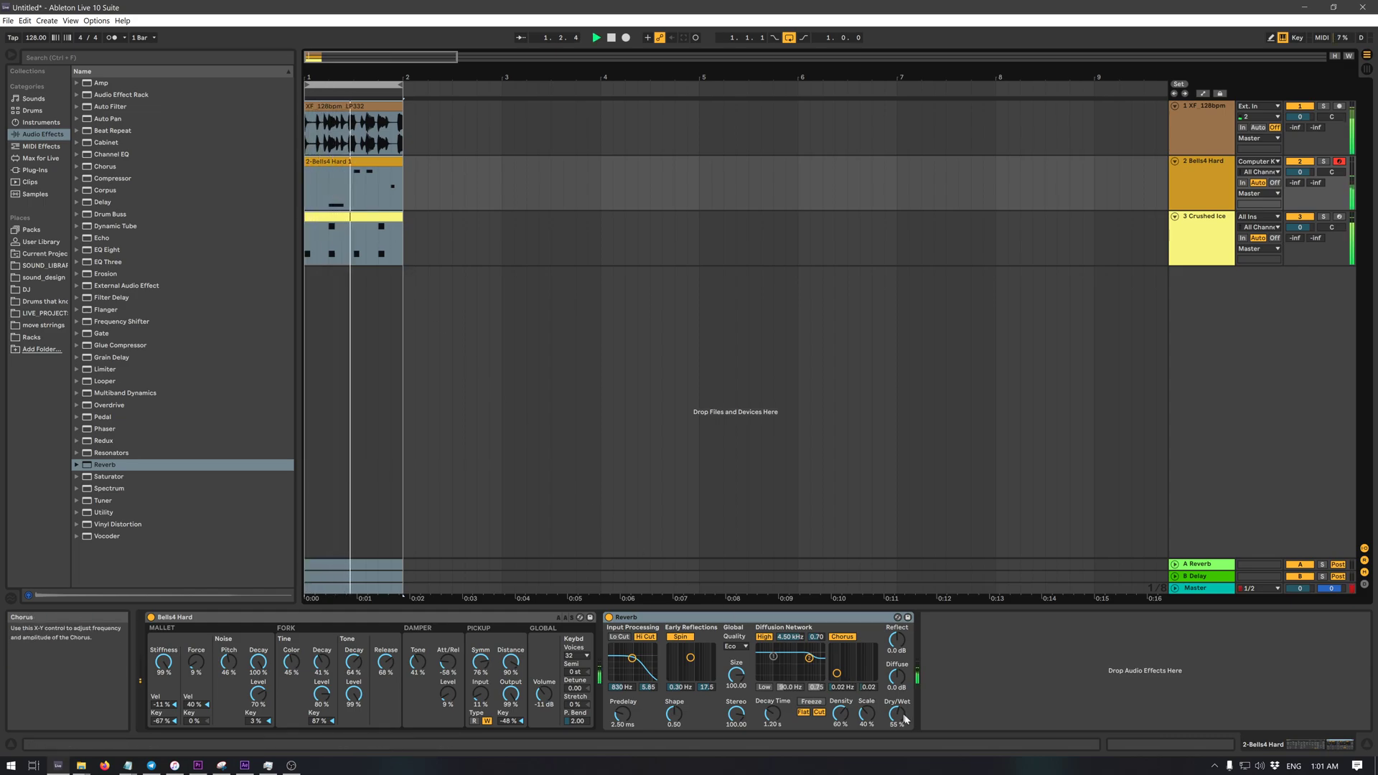
drag(897, 714, 898, 707)
key(space)
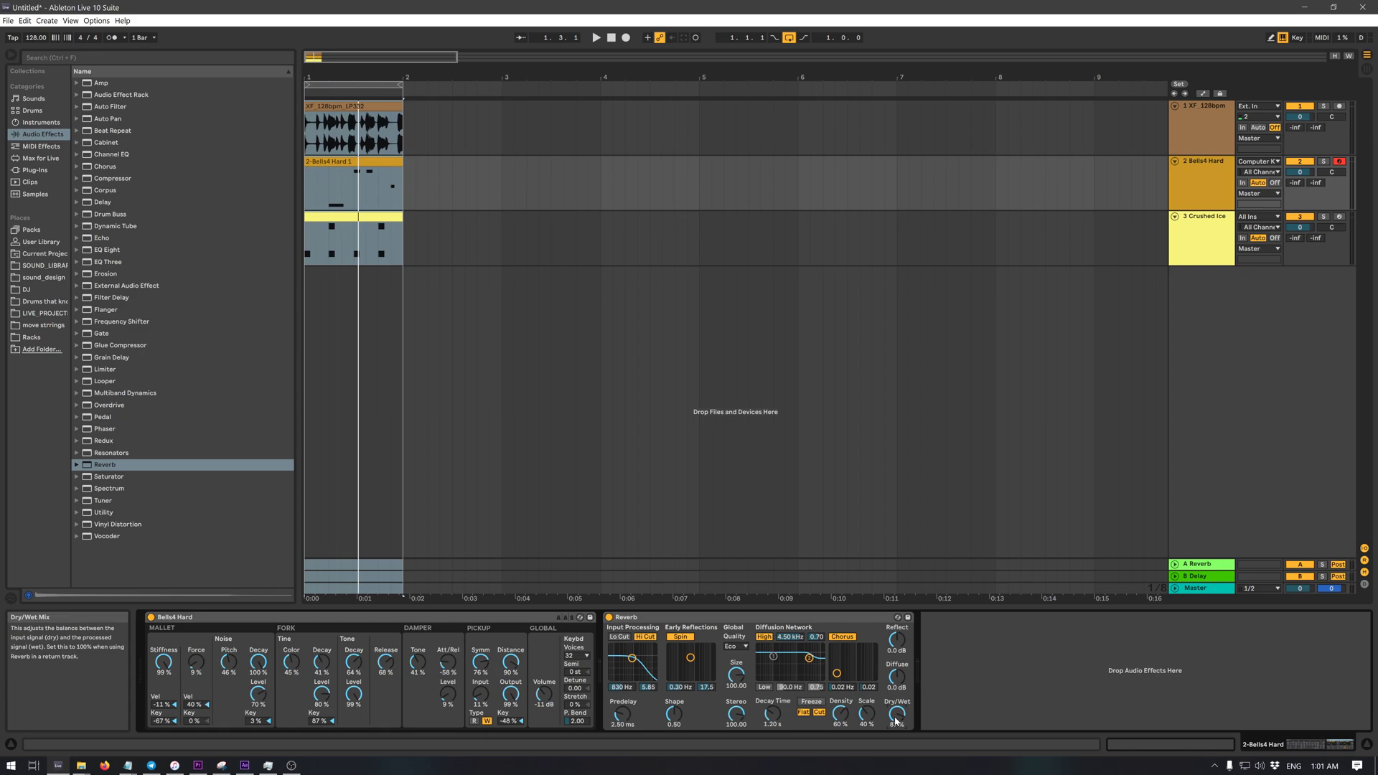
key(space)
drag(896, 720, 896, 746)
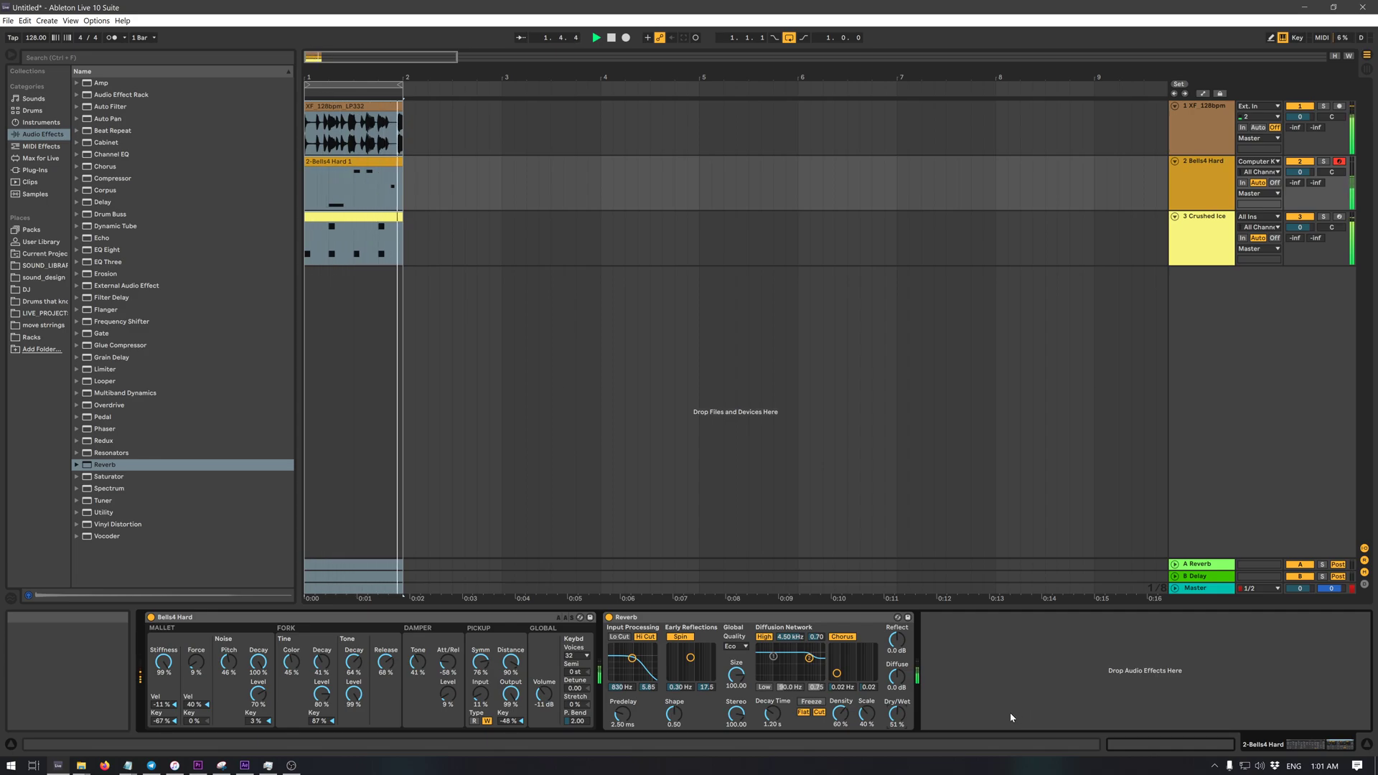
- Compare the device chain of the Bells4 Hard track with that of the A Reverb return track
click(640, 491)
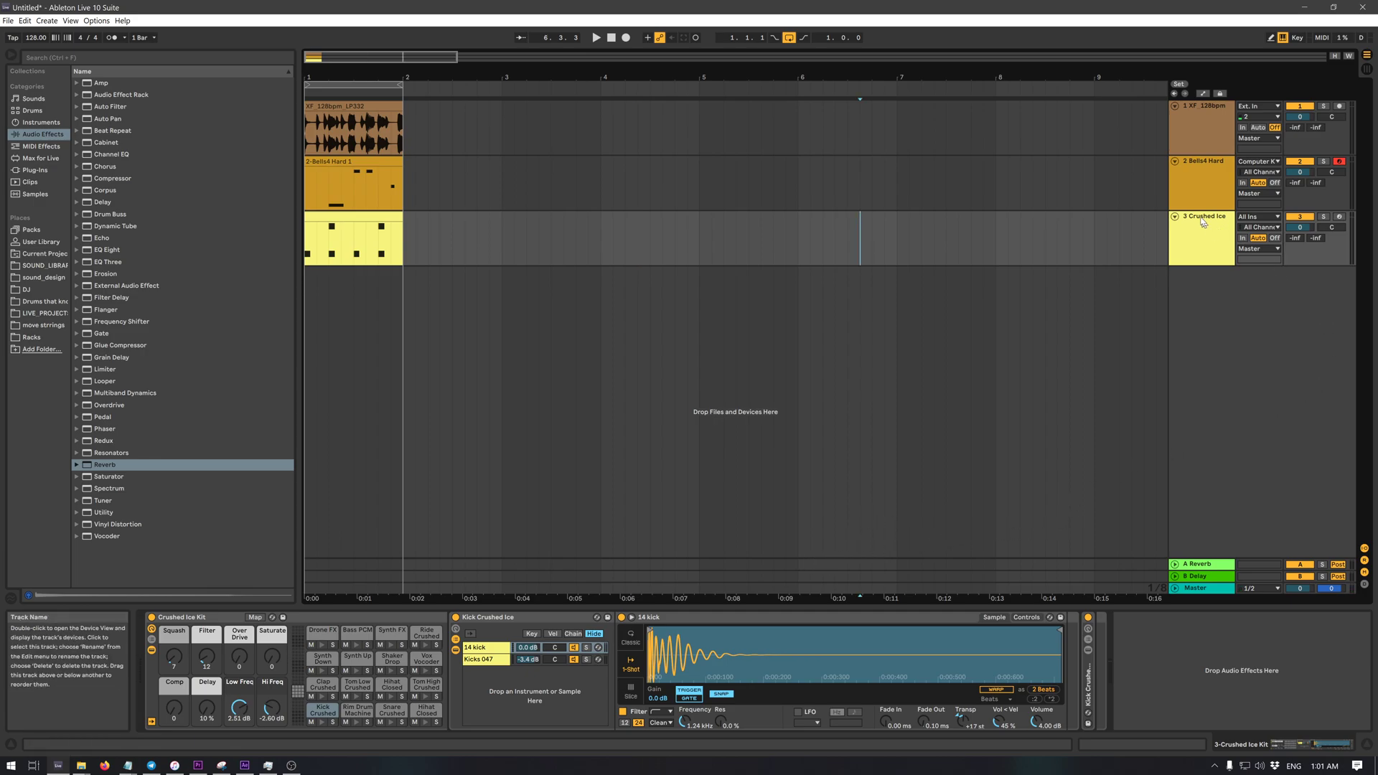
click(1194, 171)
click(1192, 564)
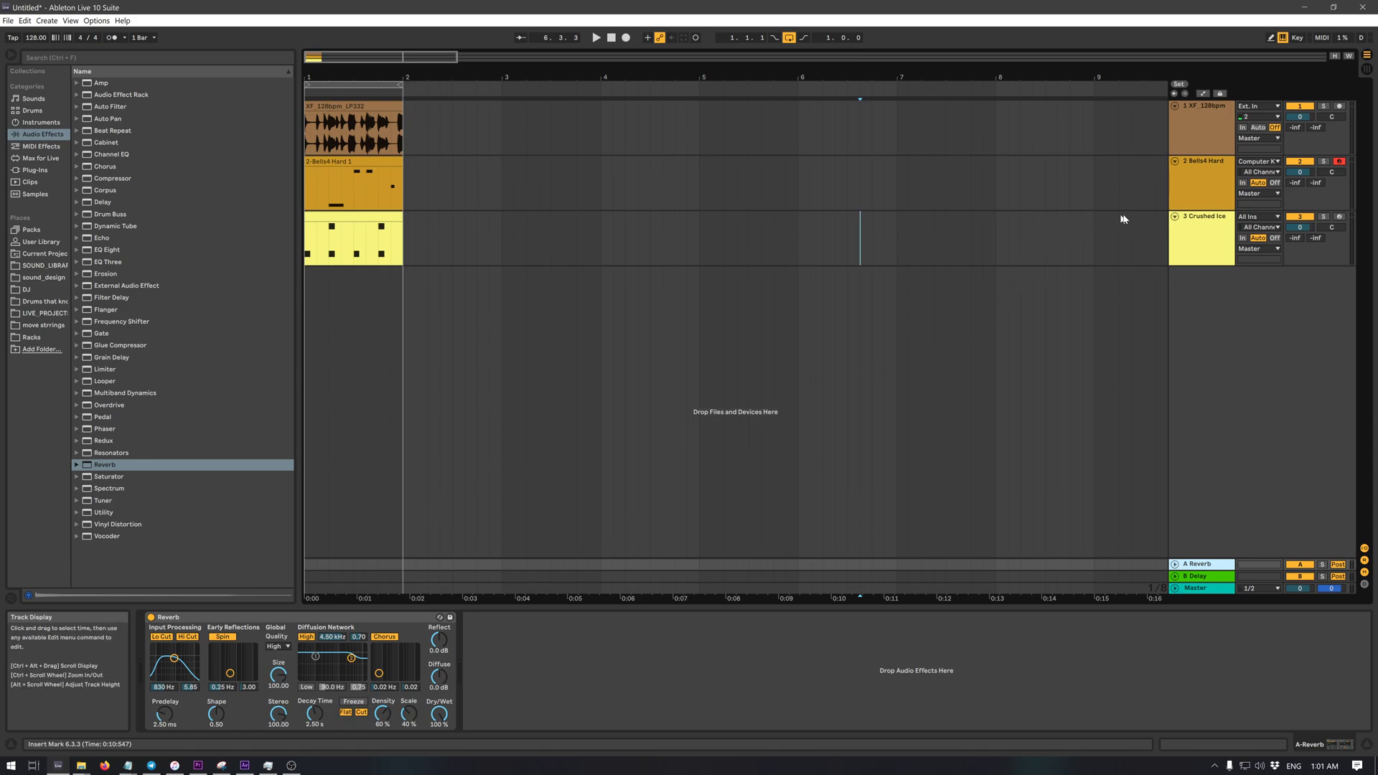
- Delete the Reverb effect from the Bells4 Hard track's device chain
click(1188, 201)
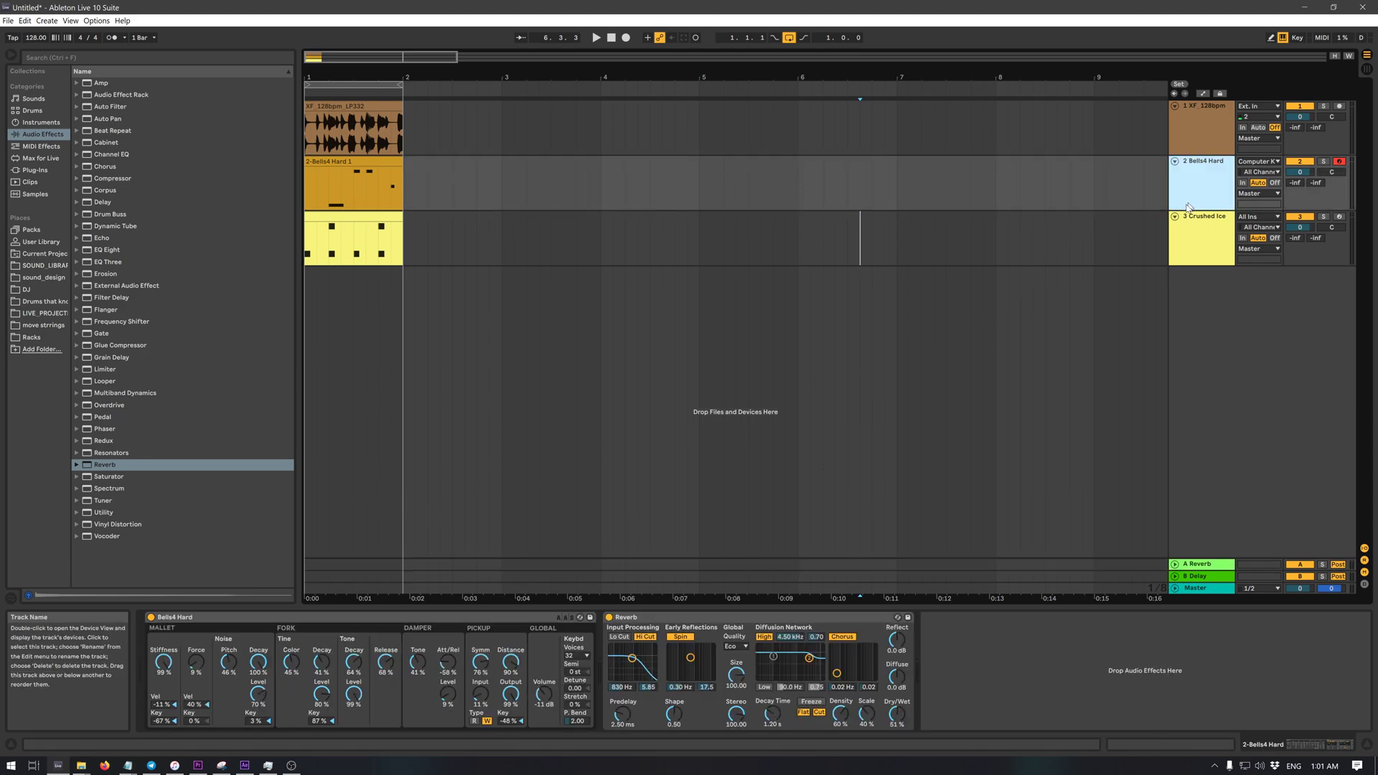
click(726, 619)
key(Delete)
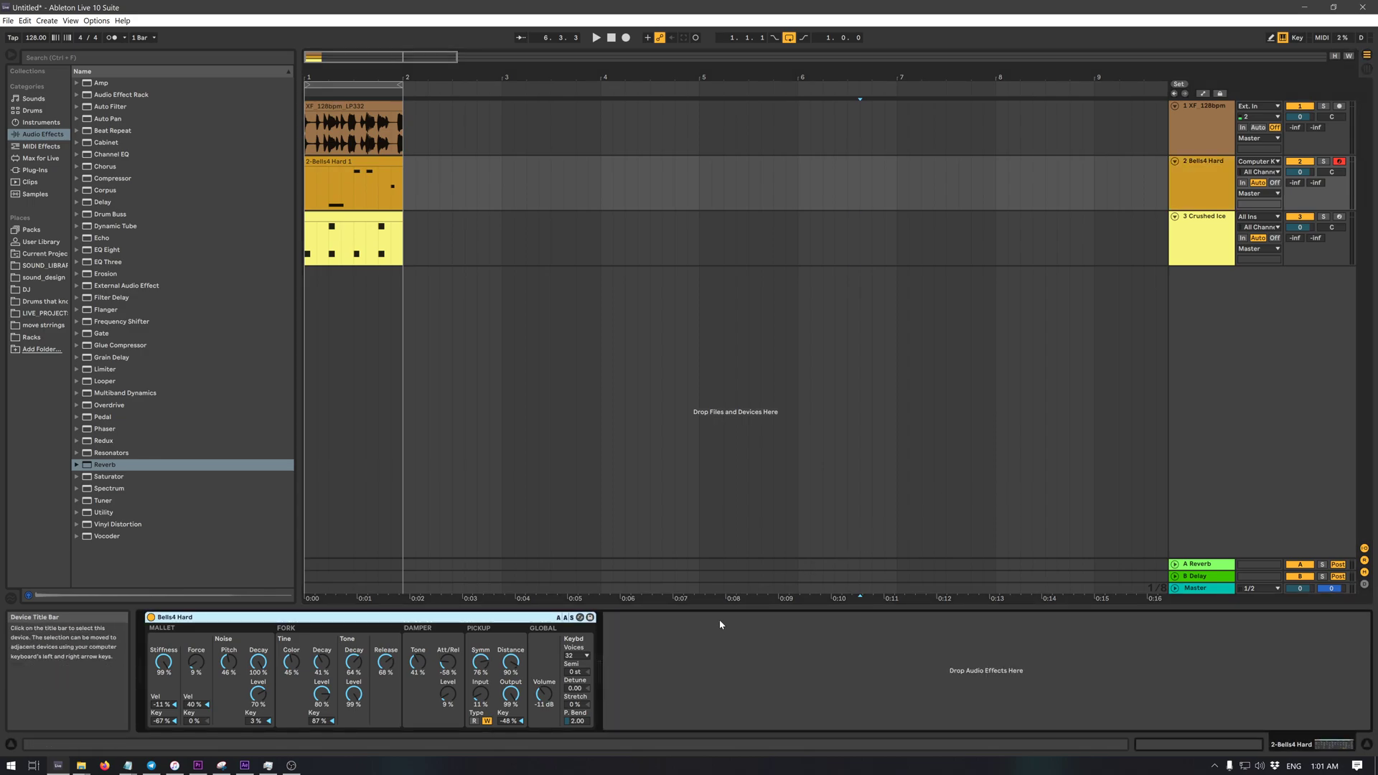
- Show the devices on the A Reverb and B Delay return tracks, and unfold both returns in the arrangement
click(1191, 541)
click(1207, 565)
click(1209, 577)
click(1210, 566)
click(1209, 576)
click(1210, 566)
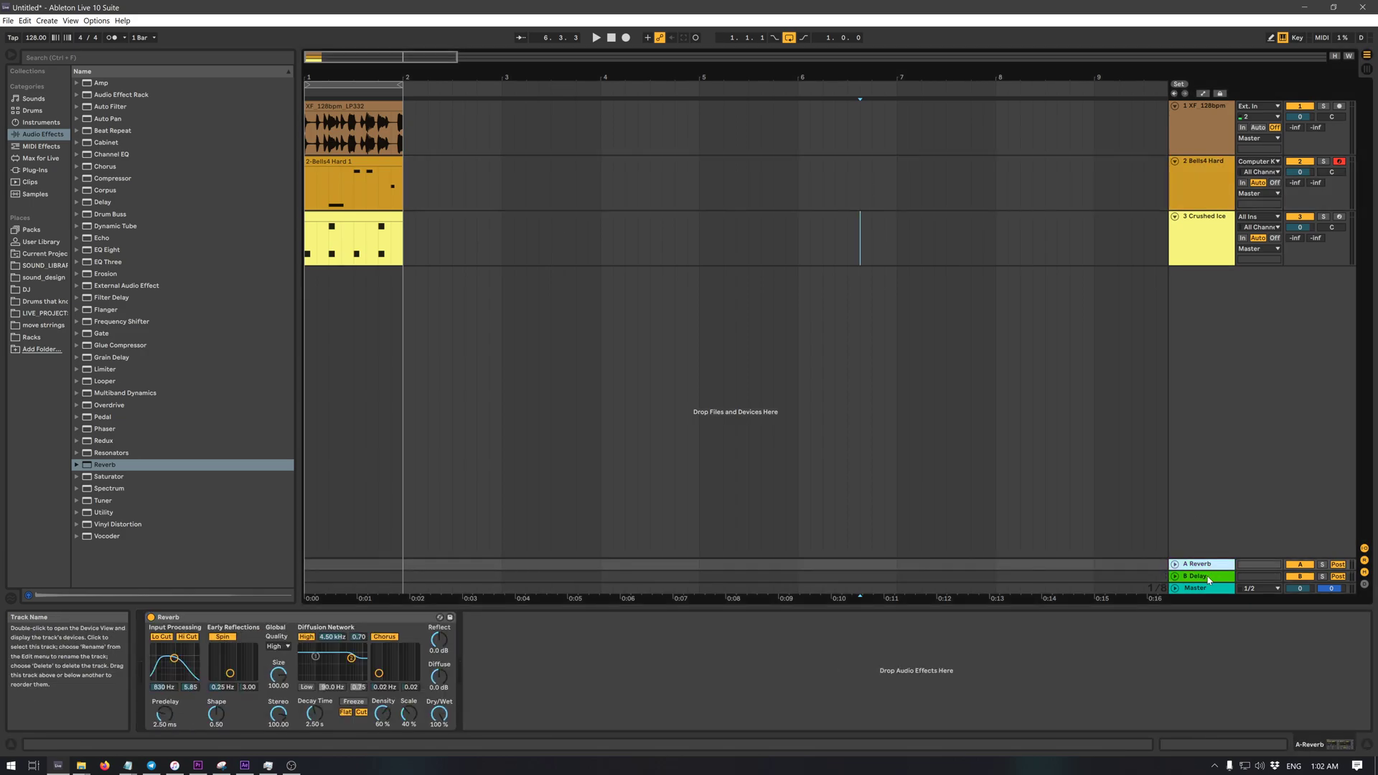
click(1176, 565)
click(1175, 572)
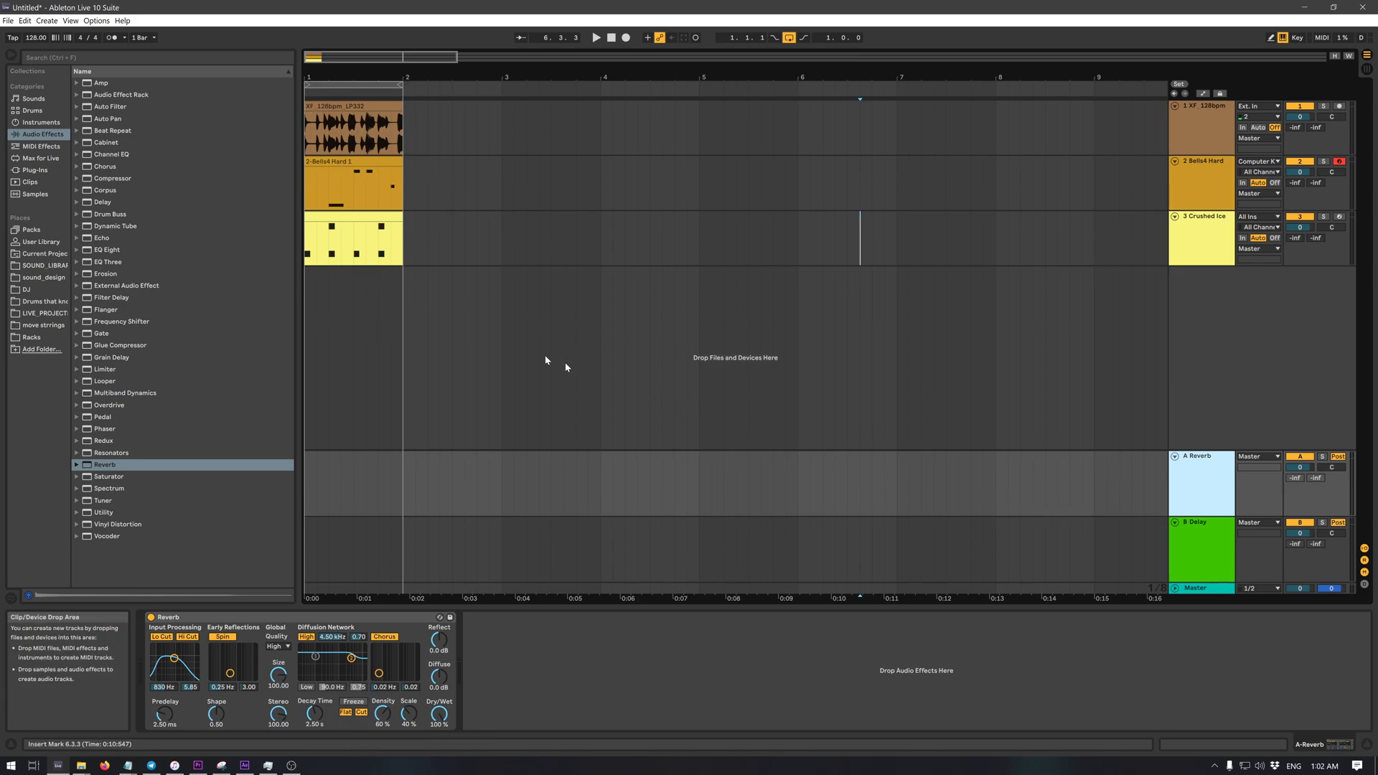
- Solo the Bells4 Hard track and play its looped first-bar clip without any reverb
click(367, 201)
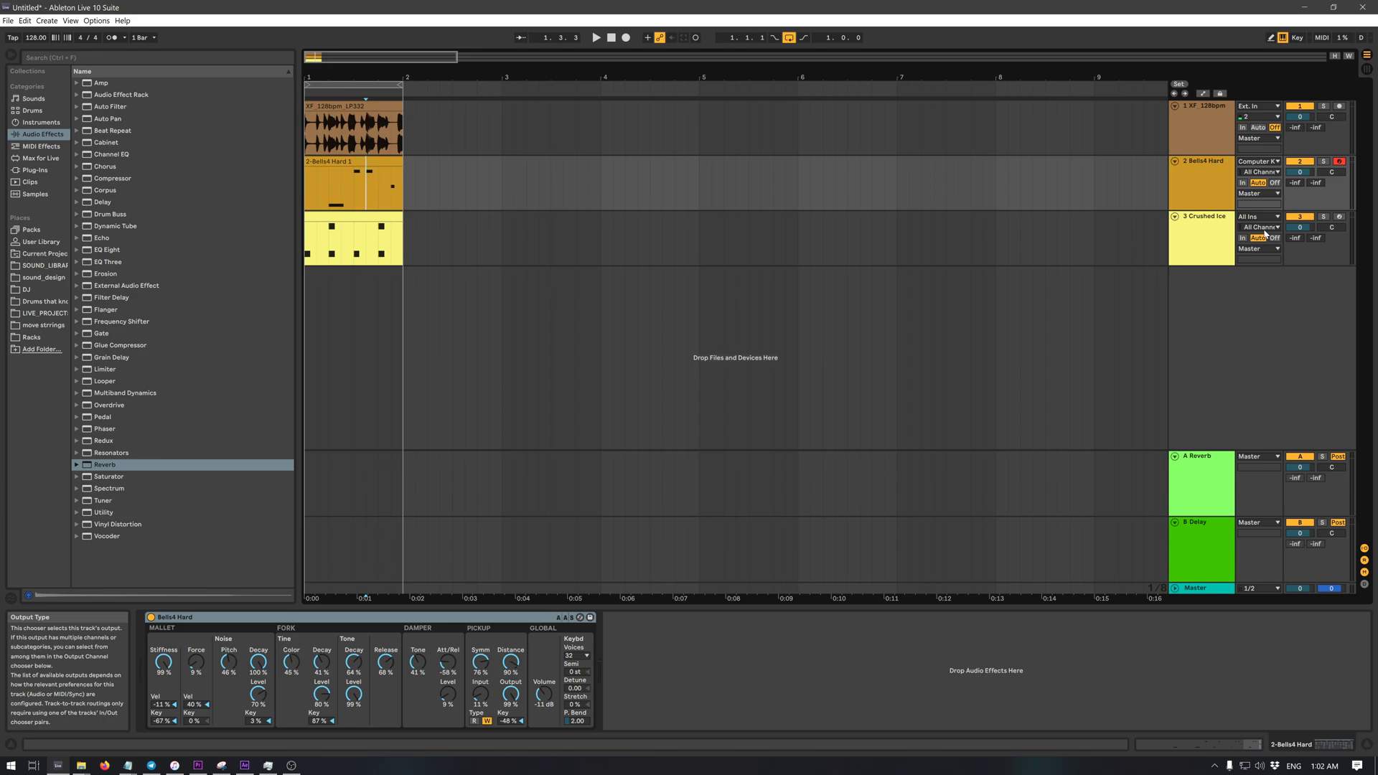
click(1325, 163)
click(395, 161)
key(space)
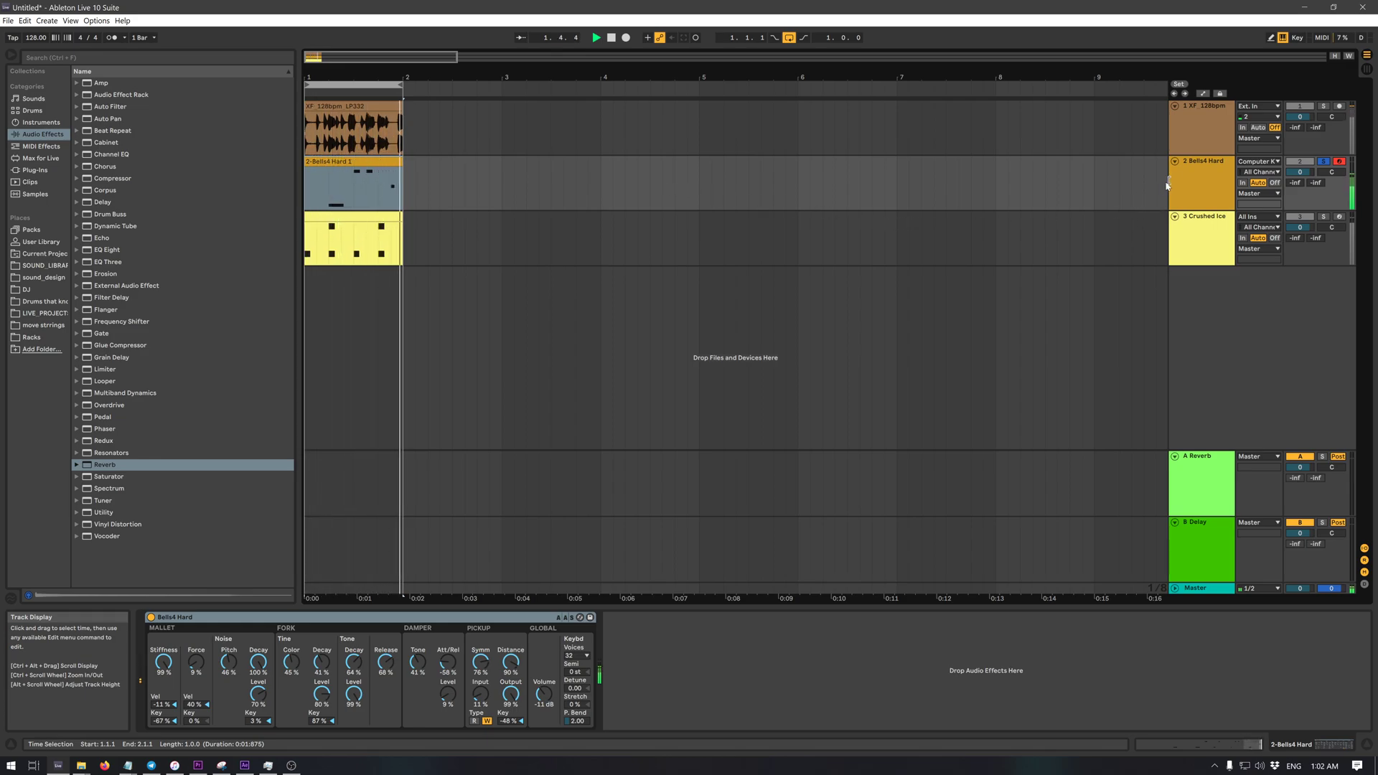
click(1201, 187)
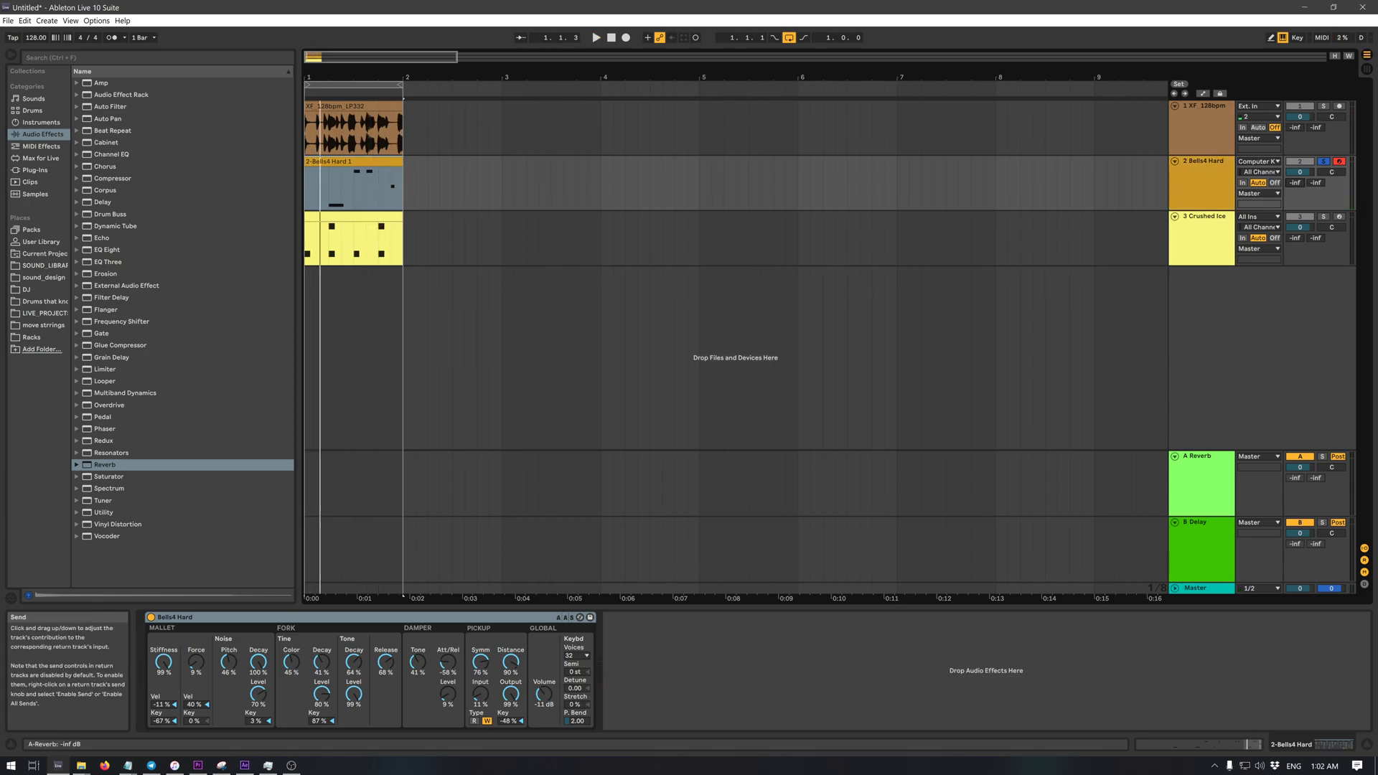
- Set the Bells4 Hard track's send to the A Reverb return to -3.0 dB while the loop plays
click(1179, 490)
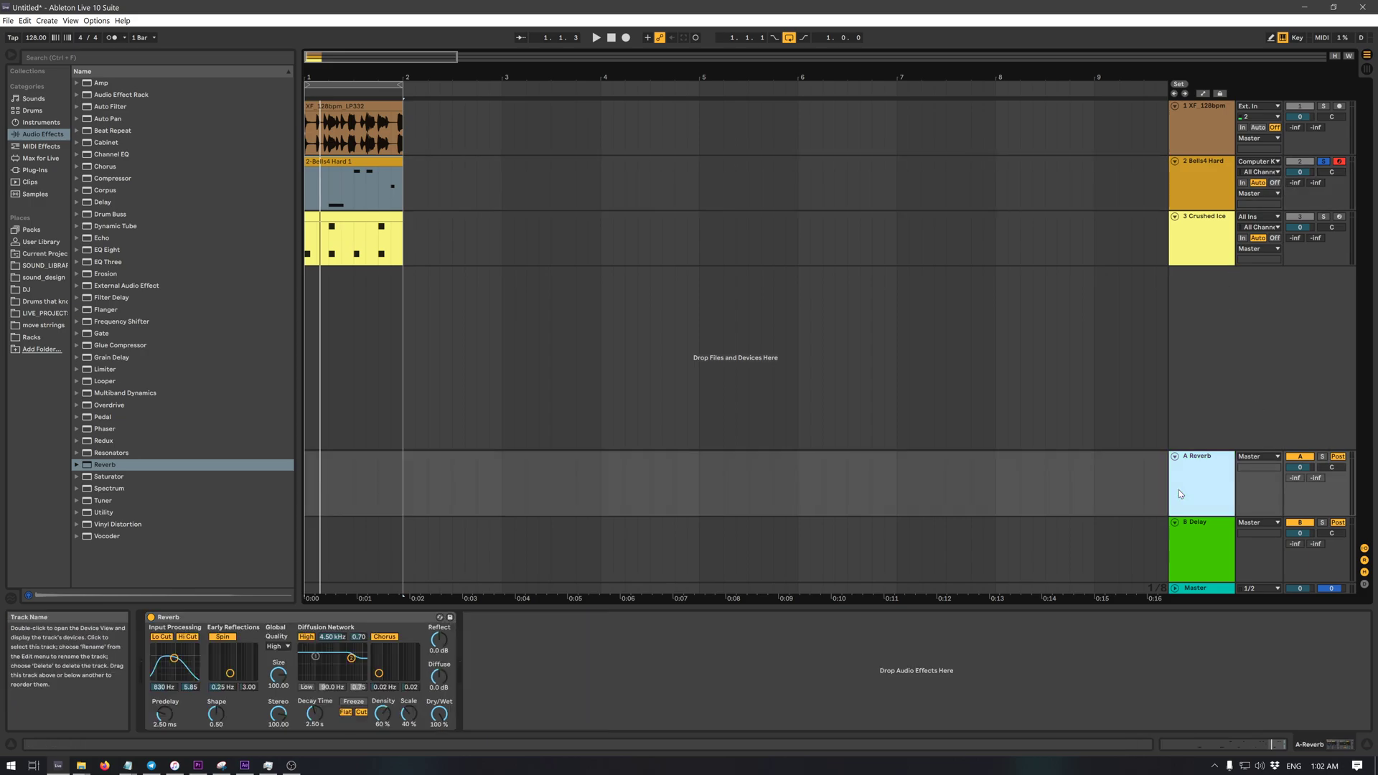
drag(1295, 182, 1295, 173)
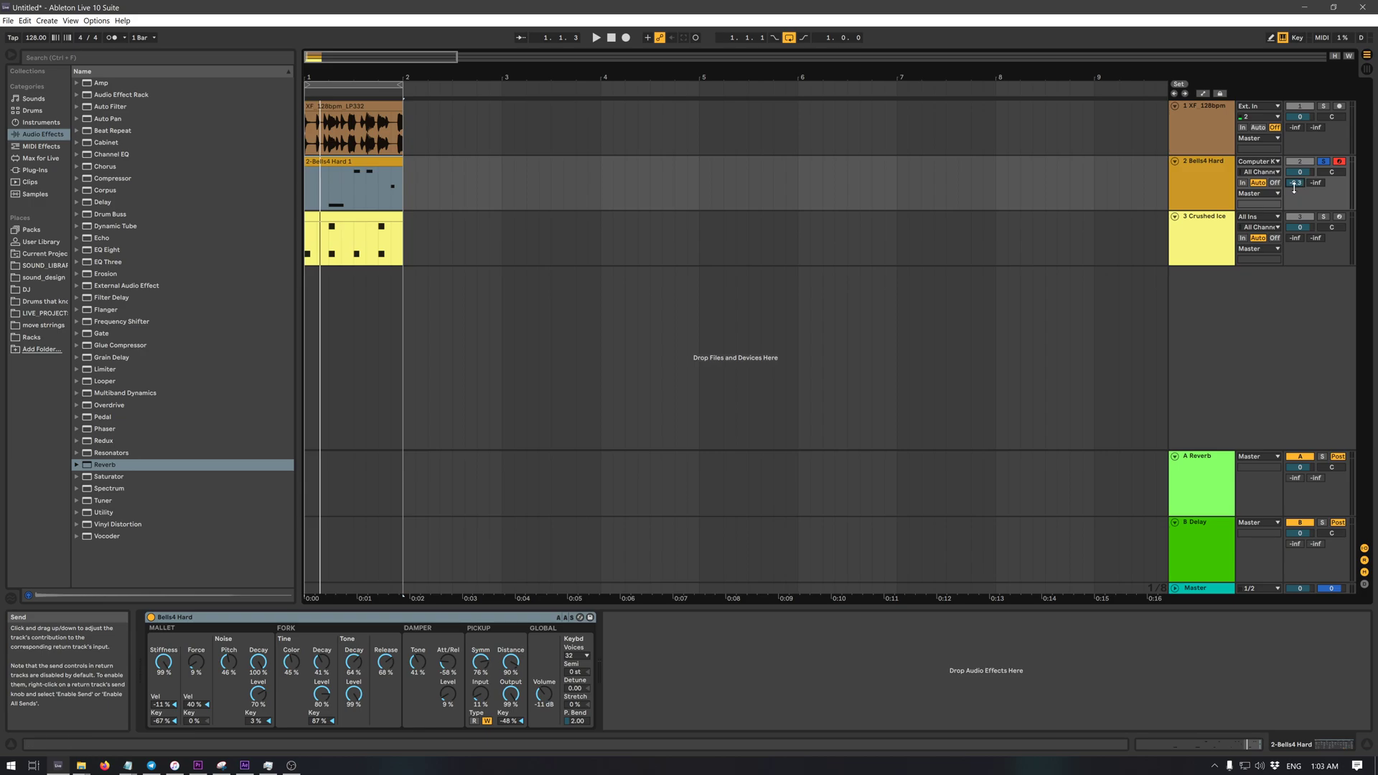
key(space)
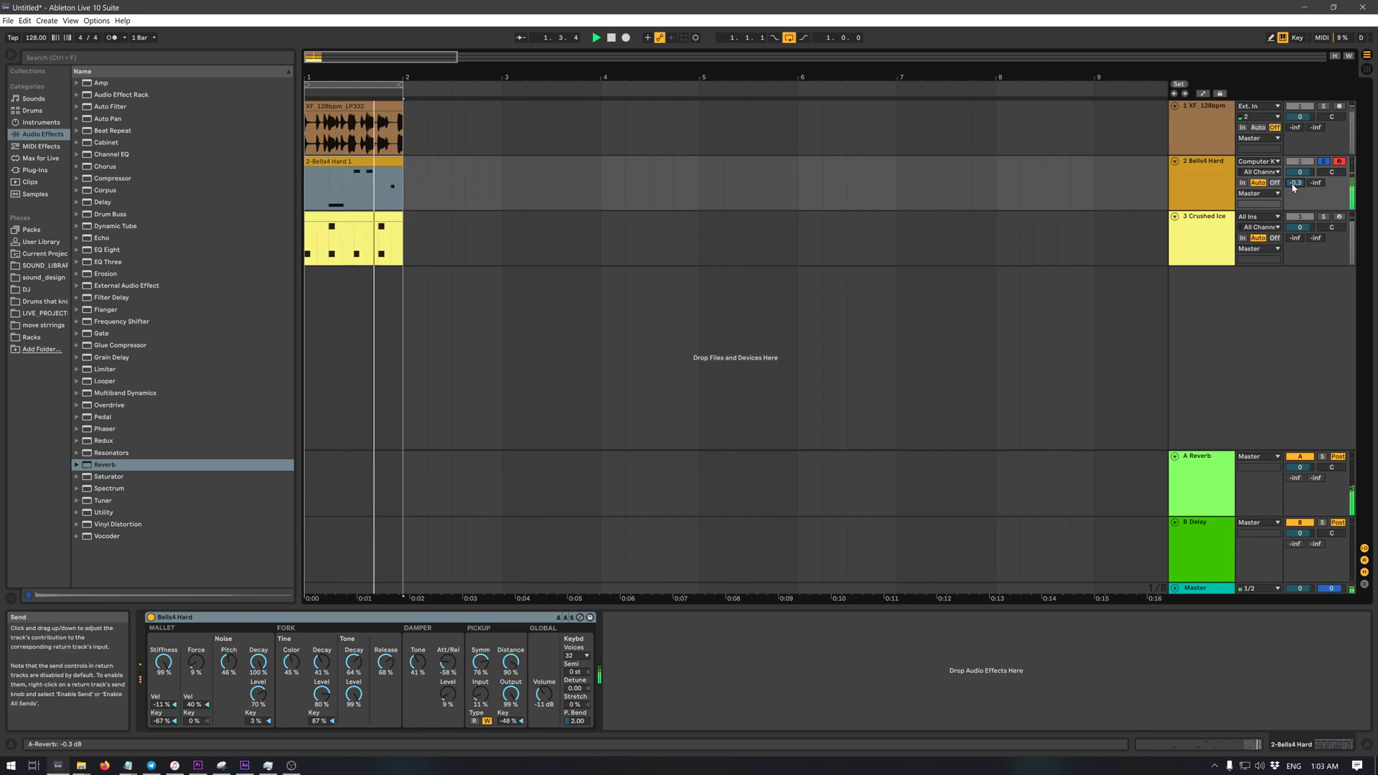
drag(1294, 185, 1294, 181)
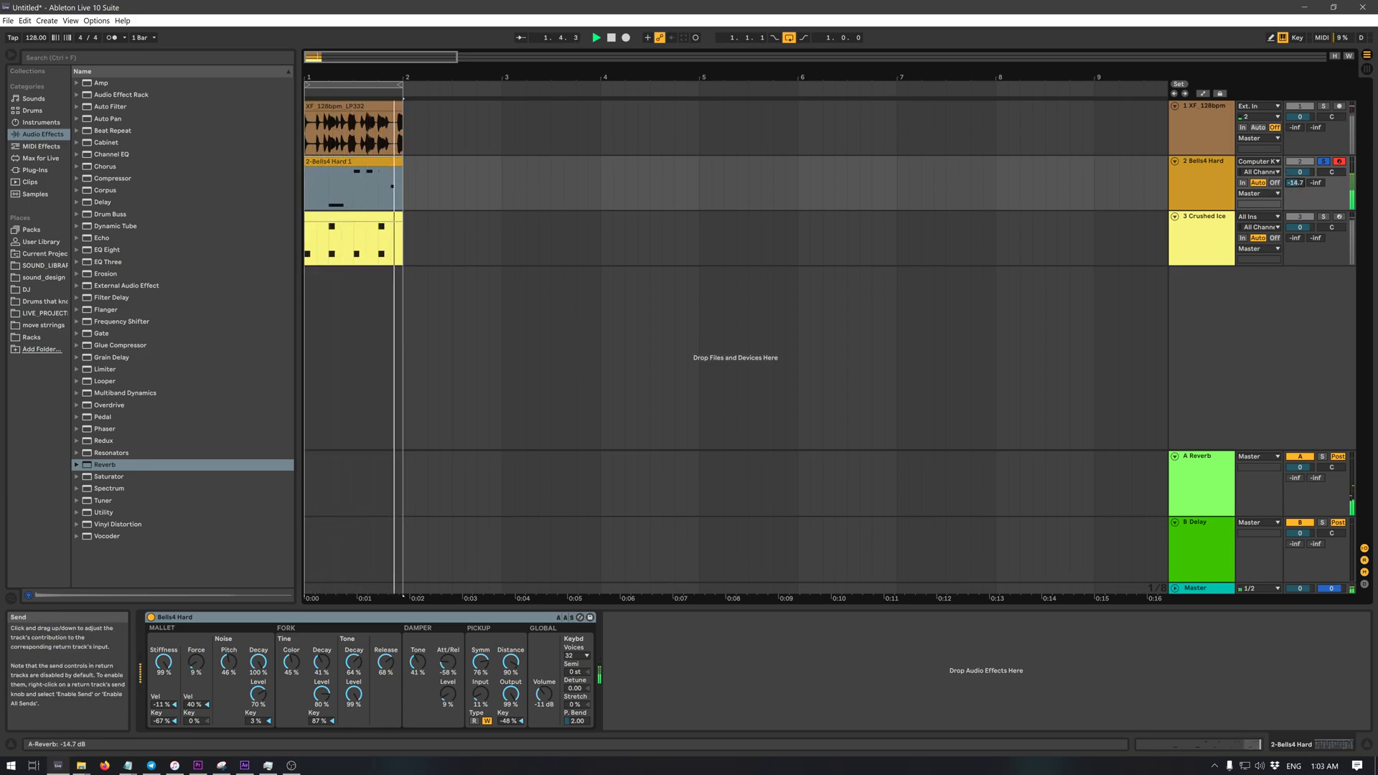
drag(1295, 182, 1295, 189)
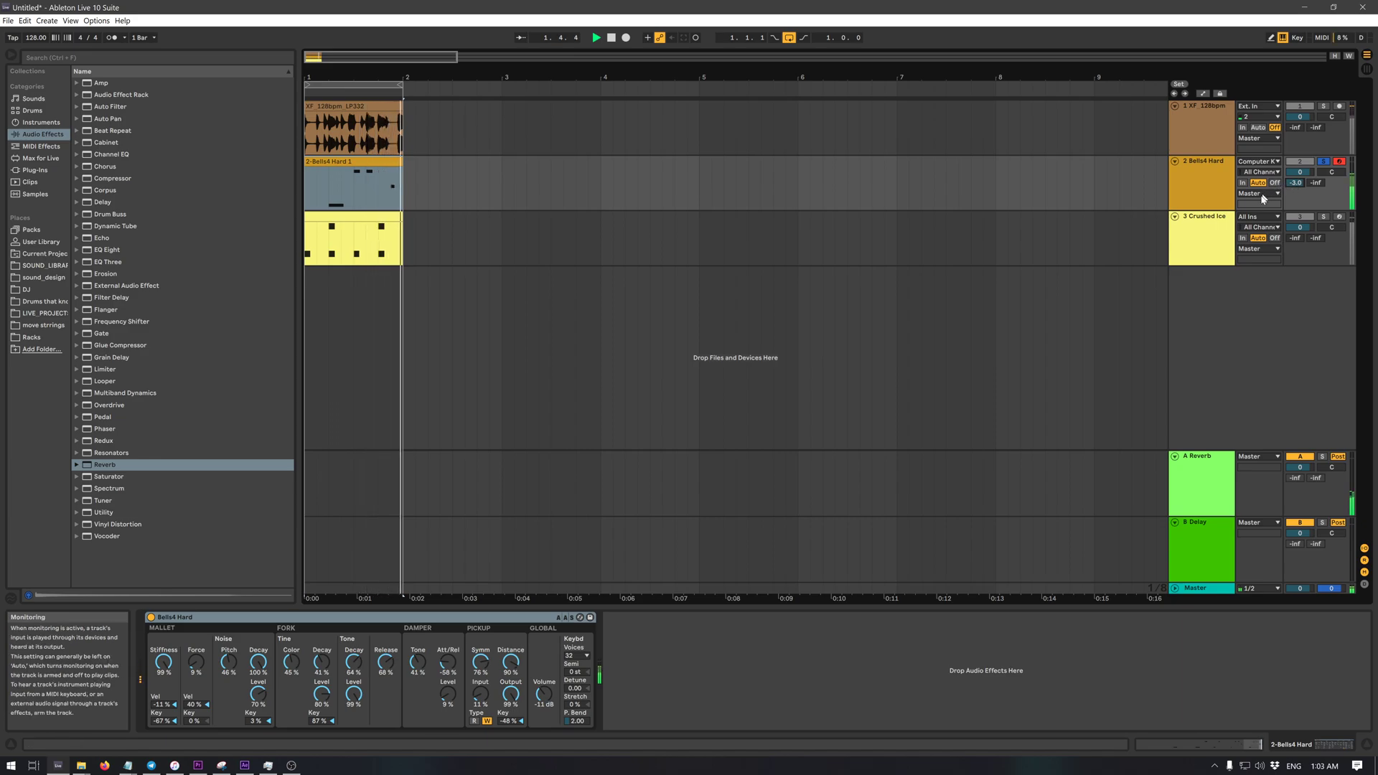
- Solo the A Reverb return to hear only the reverb signal, and clear its solo
click(1323, 457)
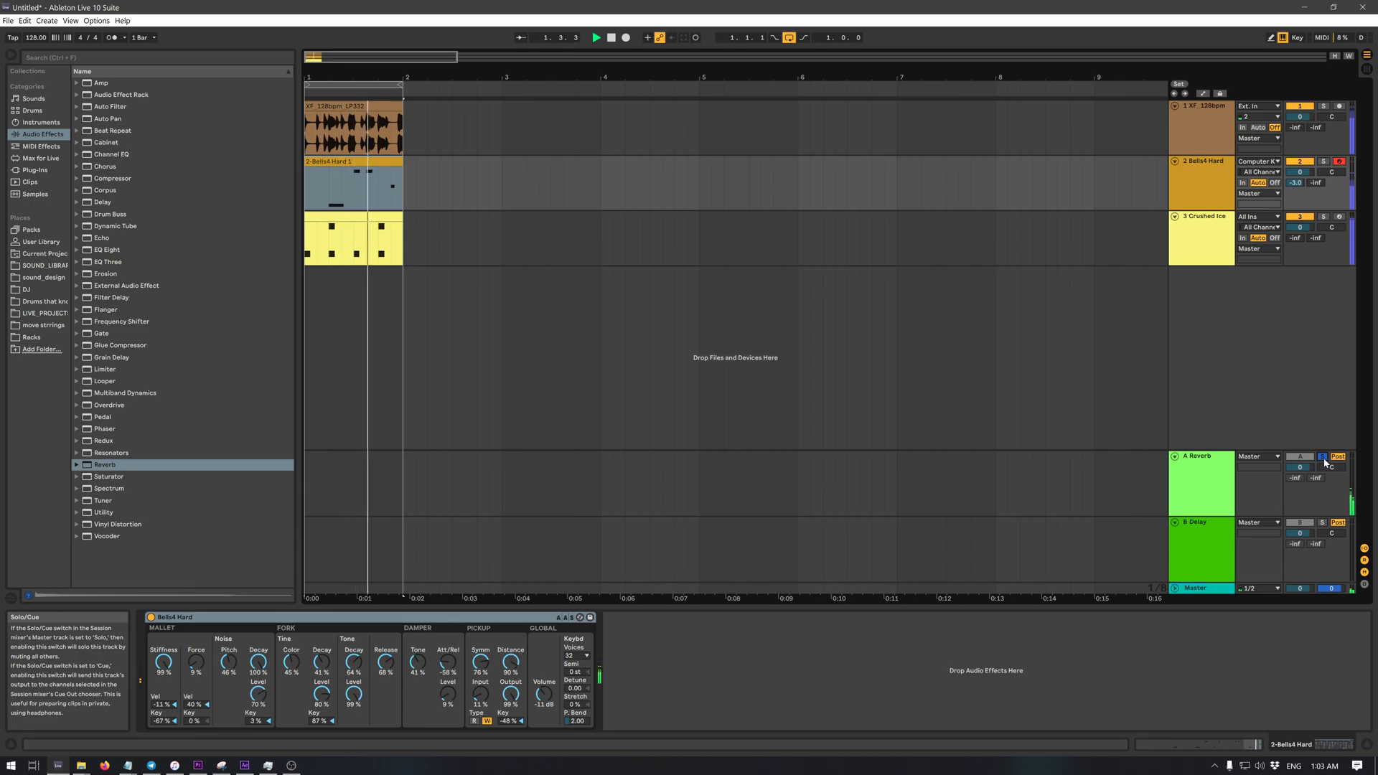
click(1323, 457)
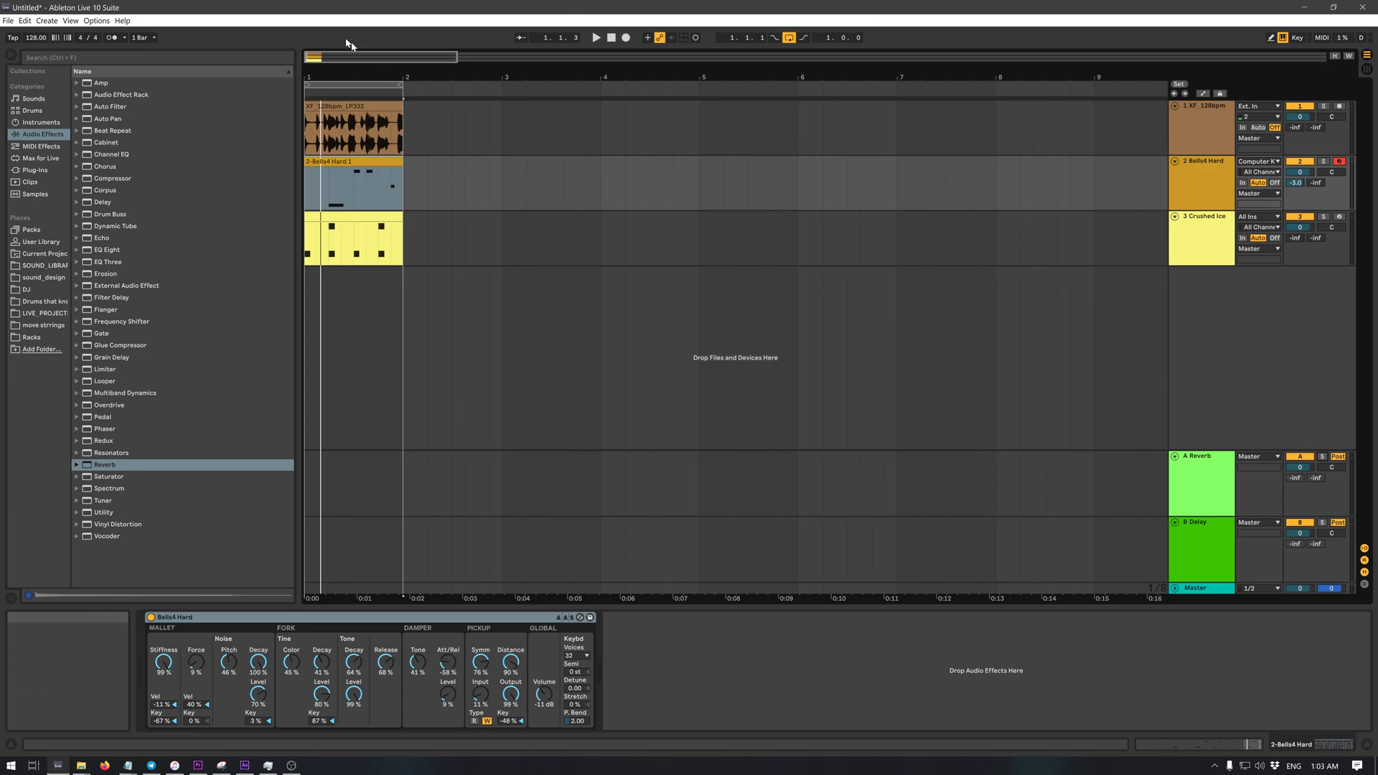
- Insert a Channel EQ before the Reverb on the A Reverb return track
click(1191, 189)
click(1216, 465)
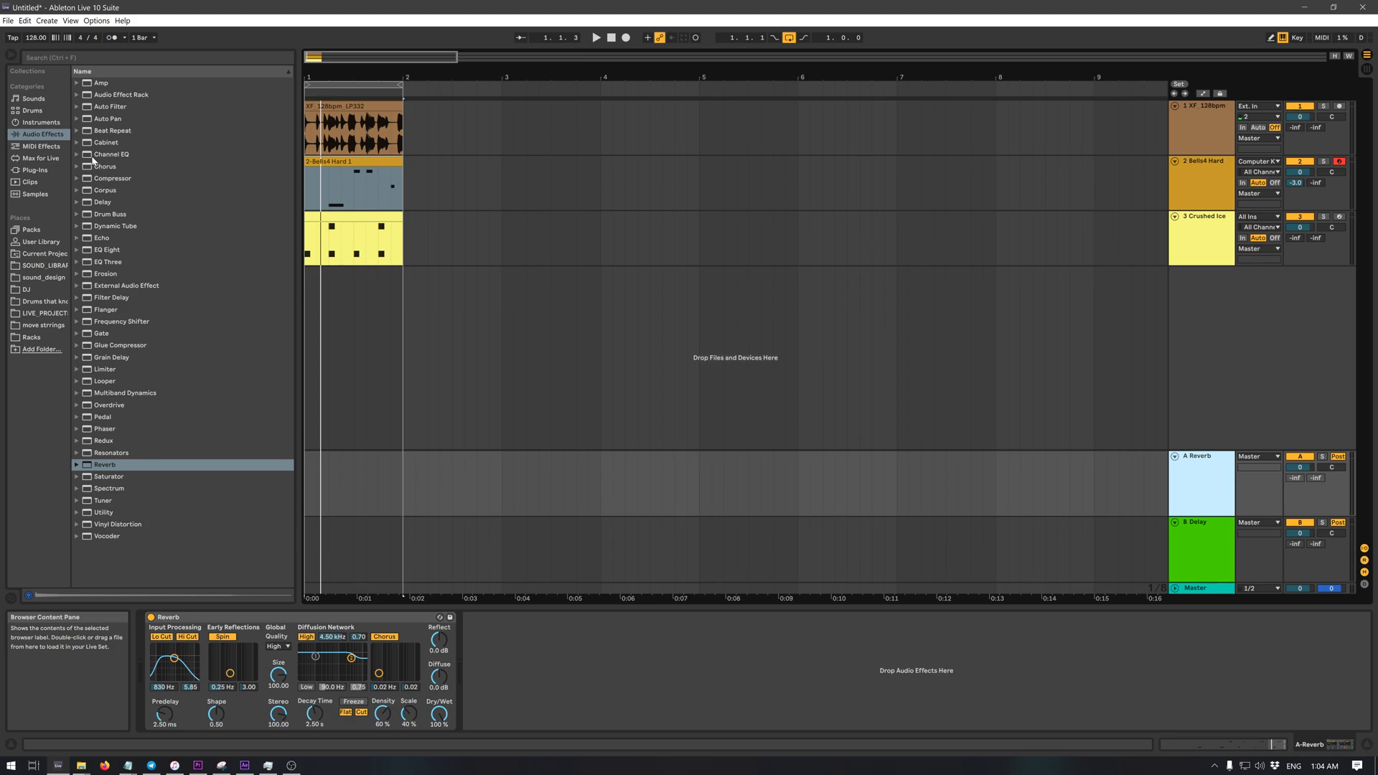
drag(96, 159, 158, 654)
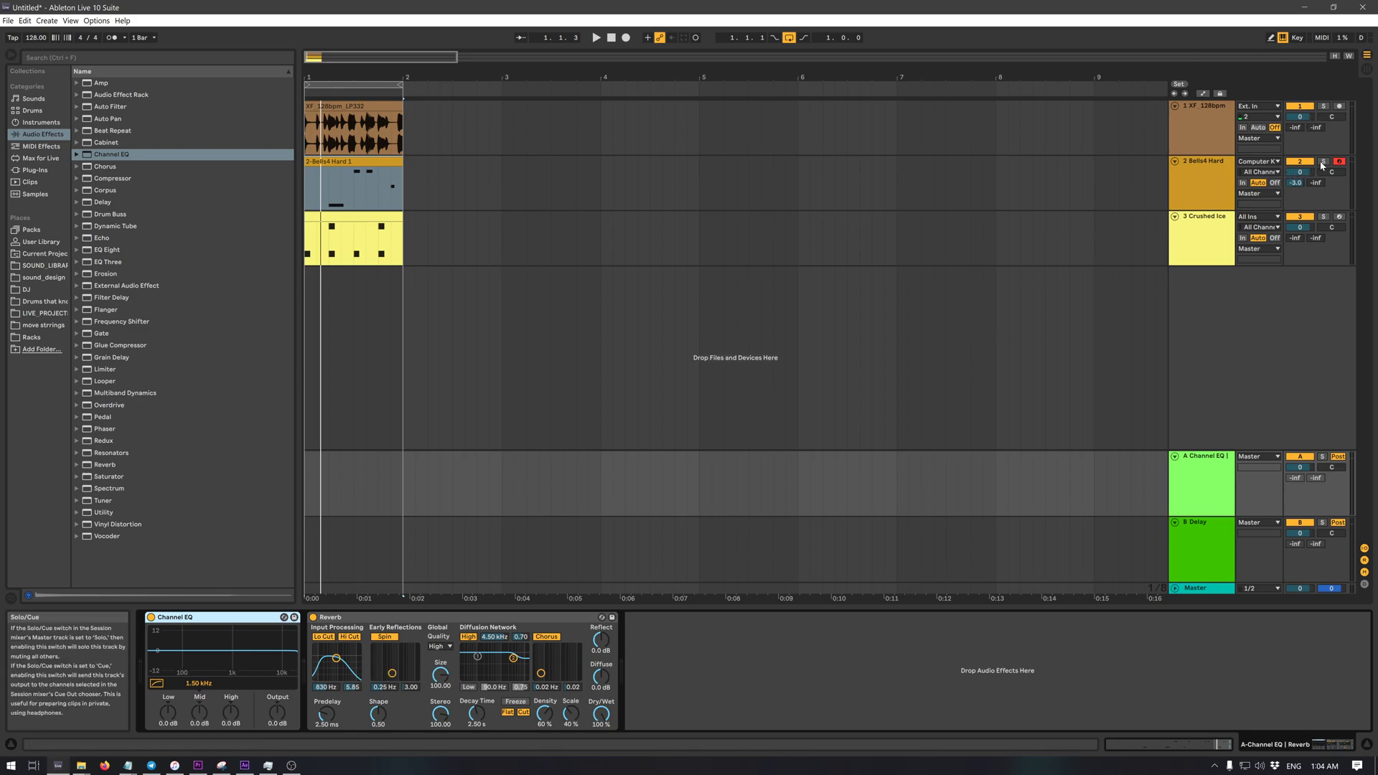
- With return A soloed and the loop playing, set its Channel EQ to Low -9.9 dB, Mid 1.5 dB and High 6.0 dB
click(1322, 458)
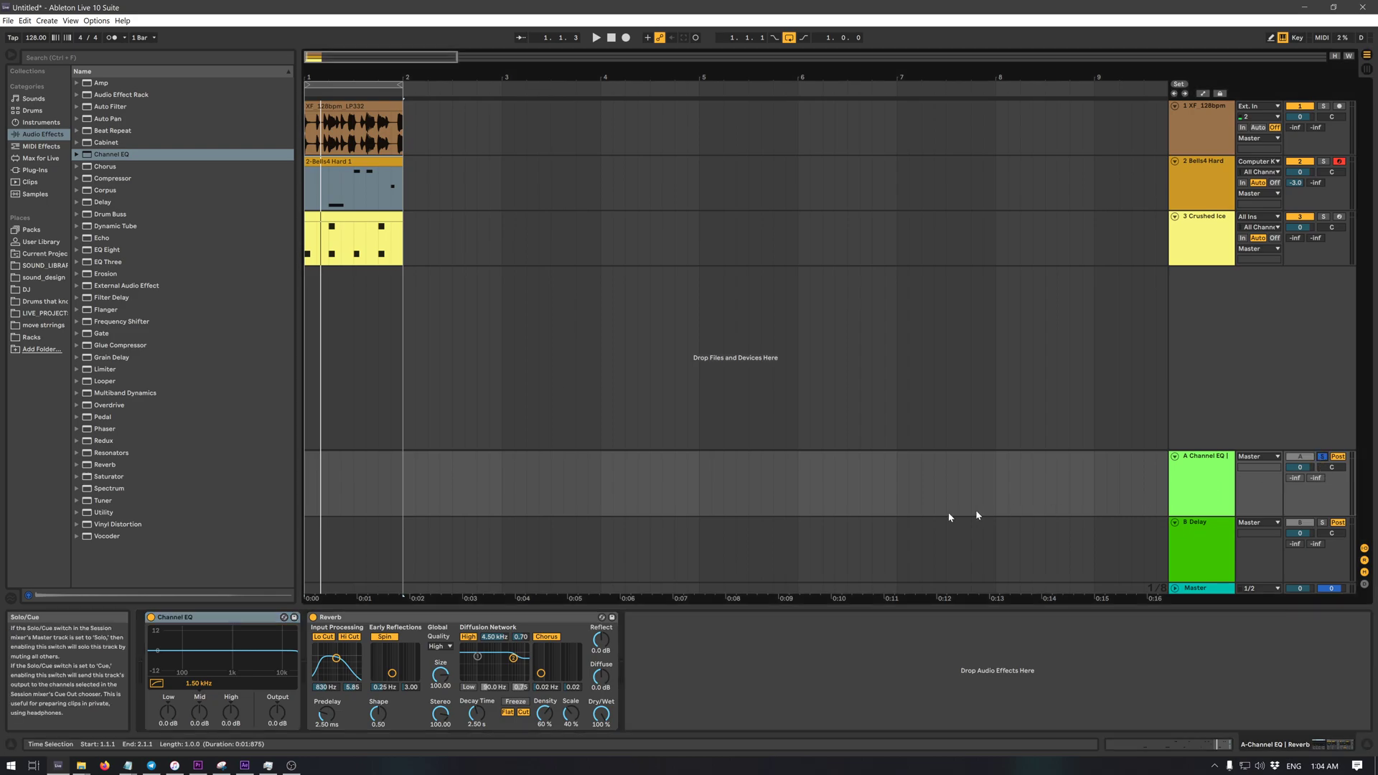
key(space)
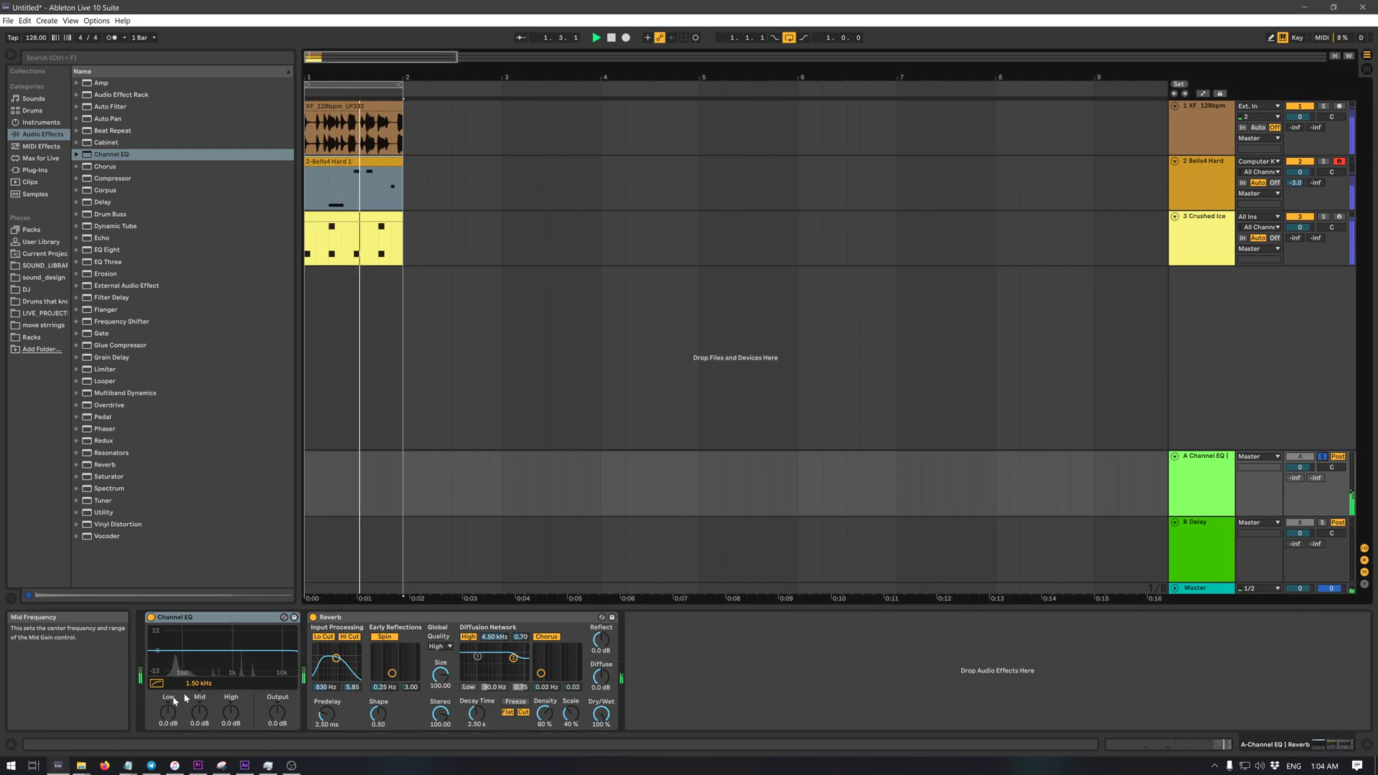
drag(167, 712, 229, 690)
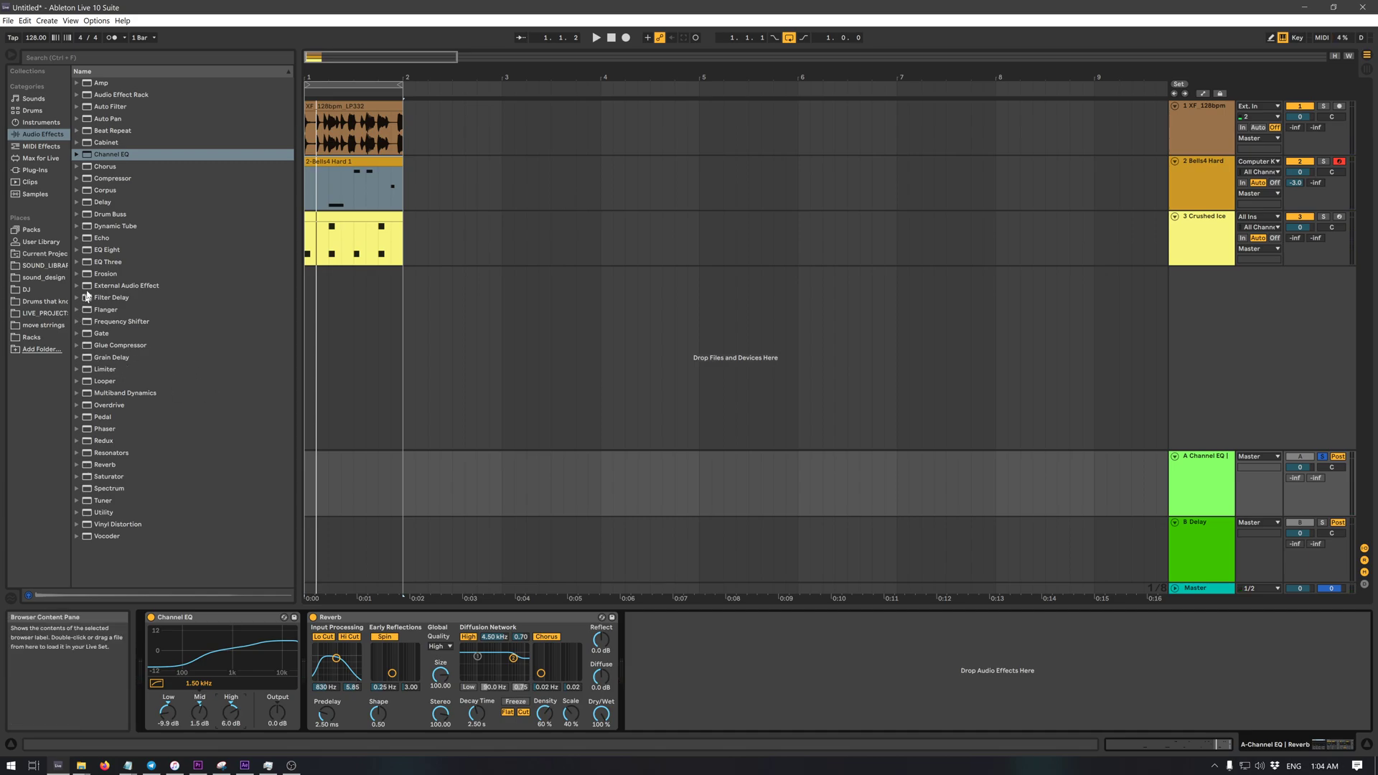
- Add a Compressor after the Reverb on return track A and play the loop through it
drag(104, 179, 683, 666)
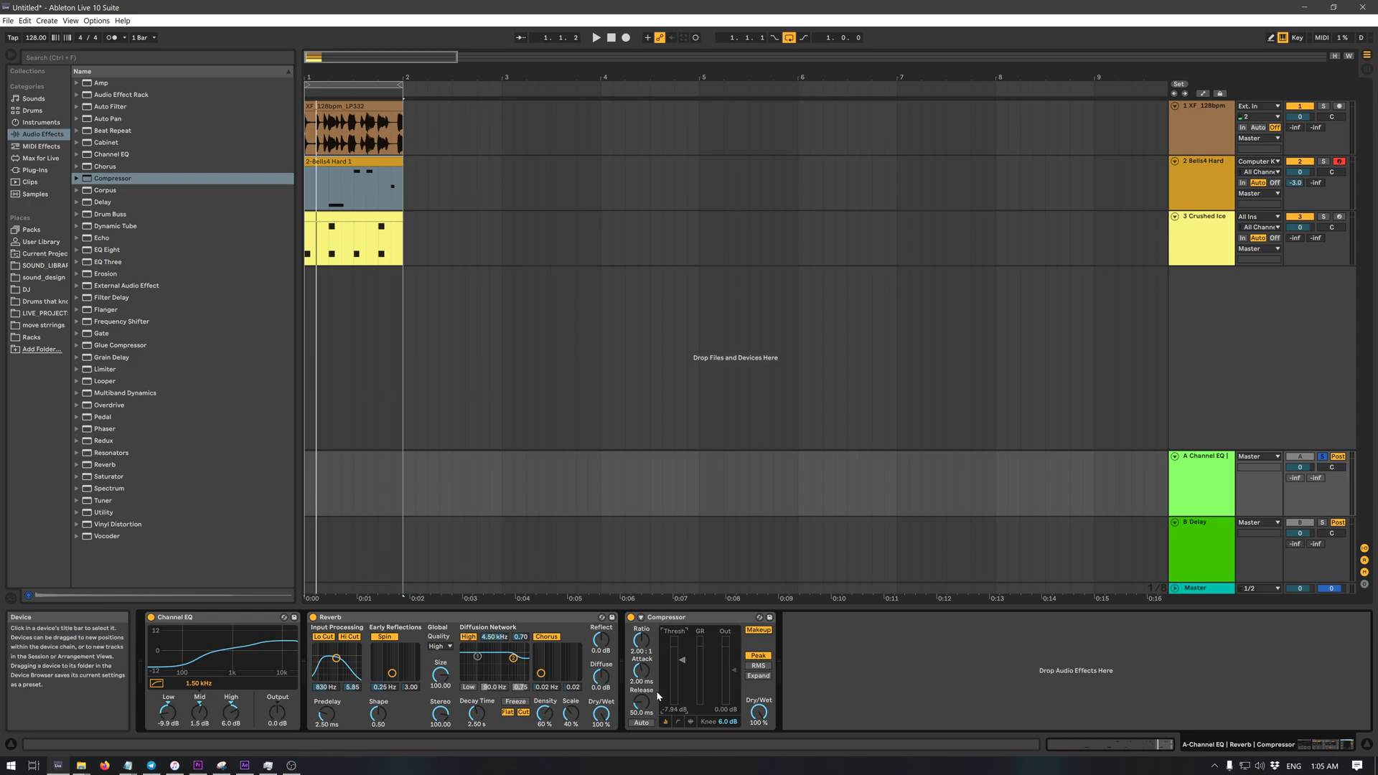
key(space)
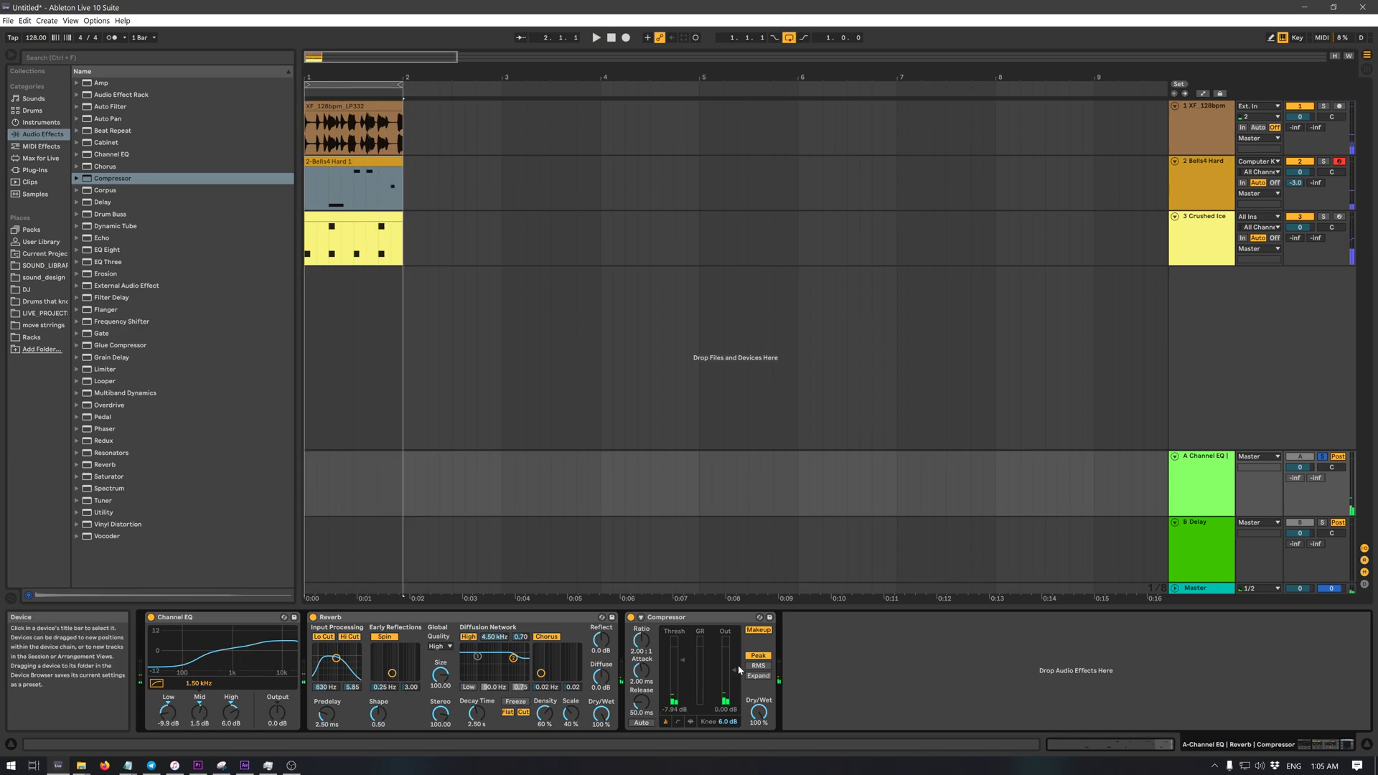
key(space)
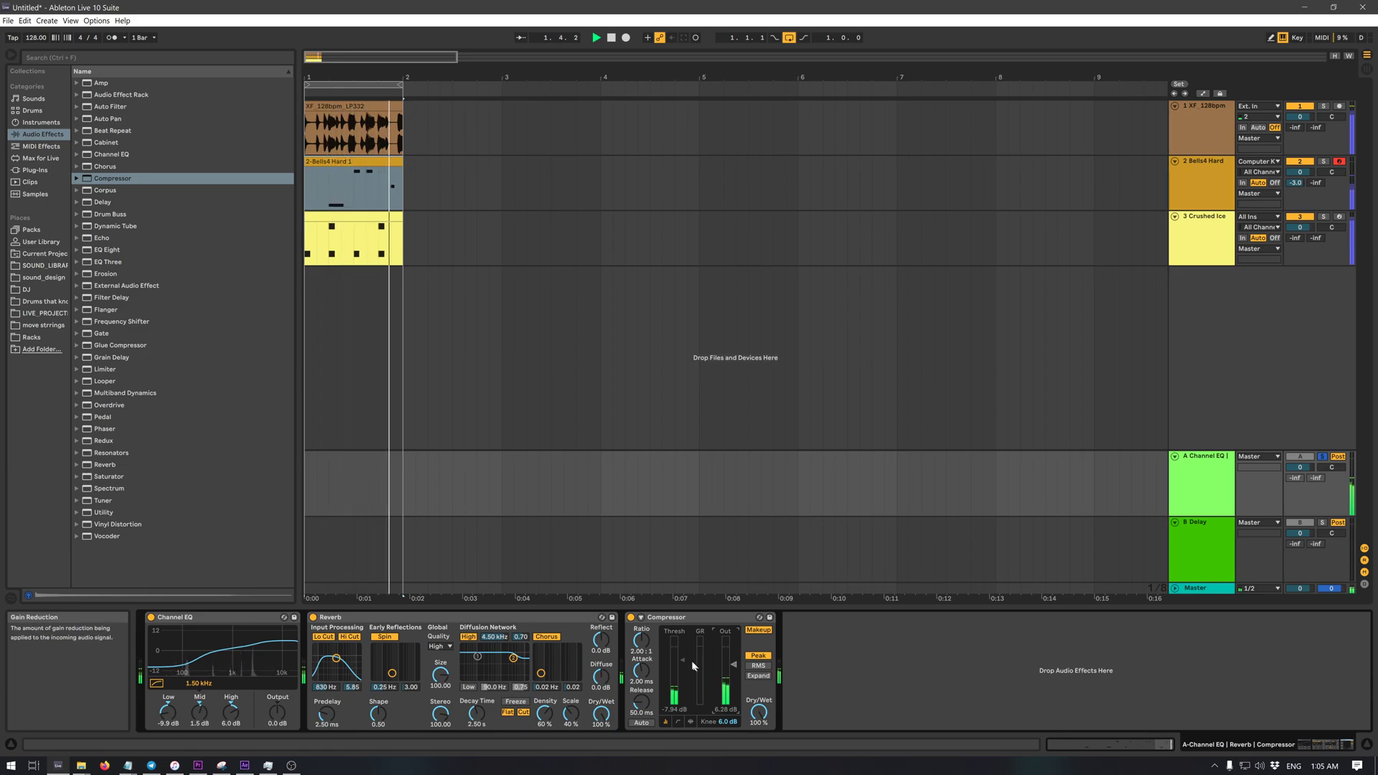
- Set the Compressor's threshold to -14.5 dB and the Channel EQ's High gain to 1.7 dB on return track A
drag(683, 661, 683, 681)
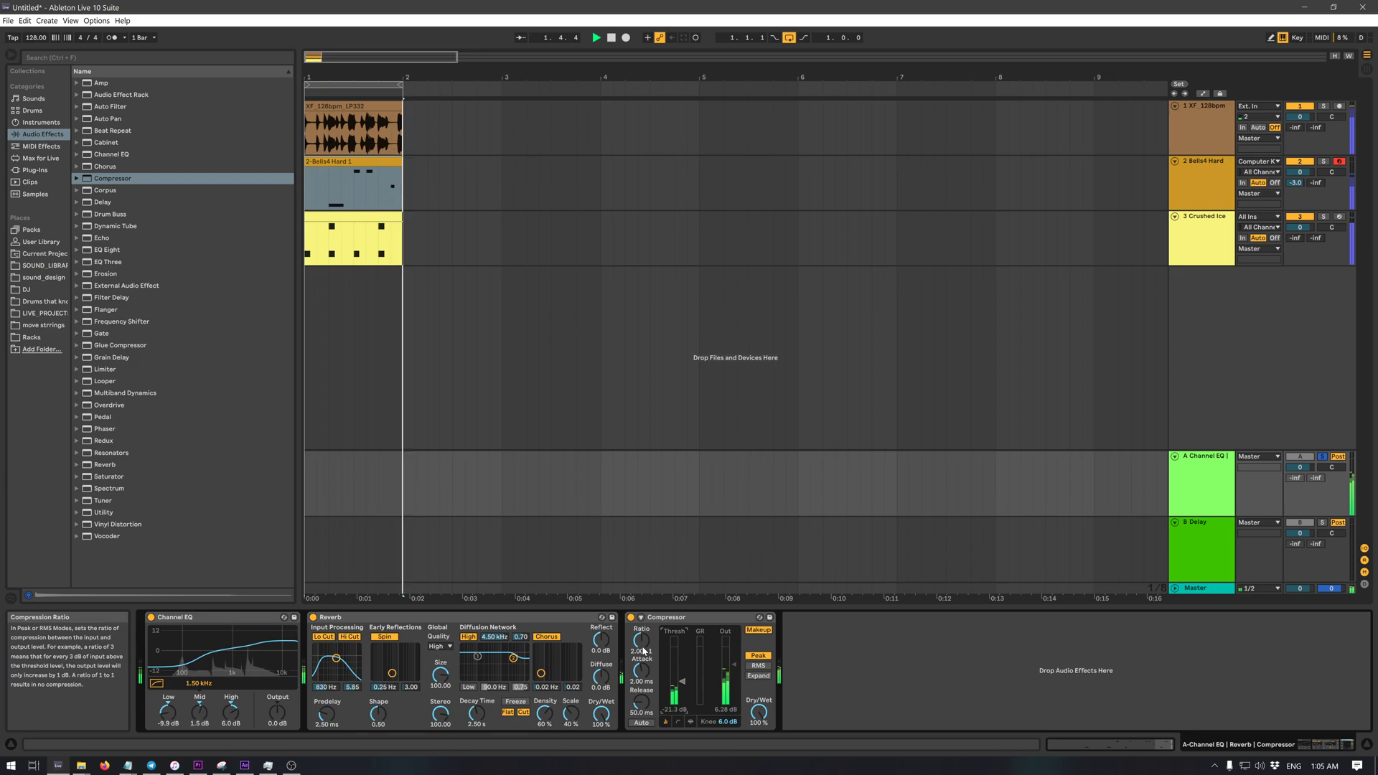
drag(682, 682, 682, 672)
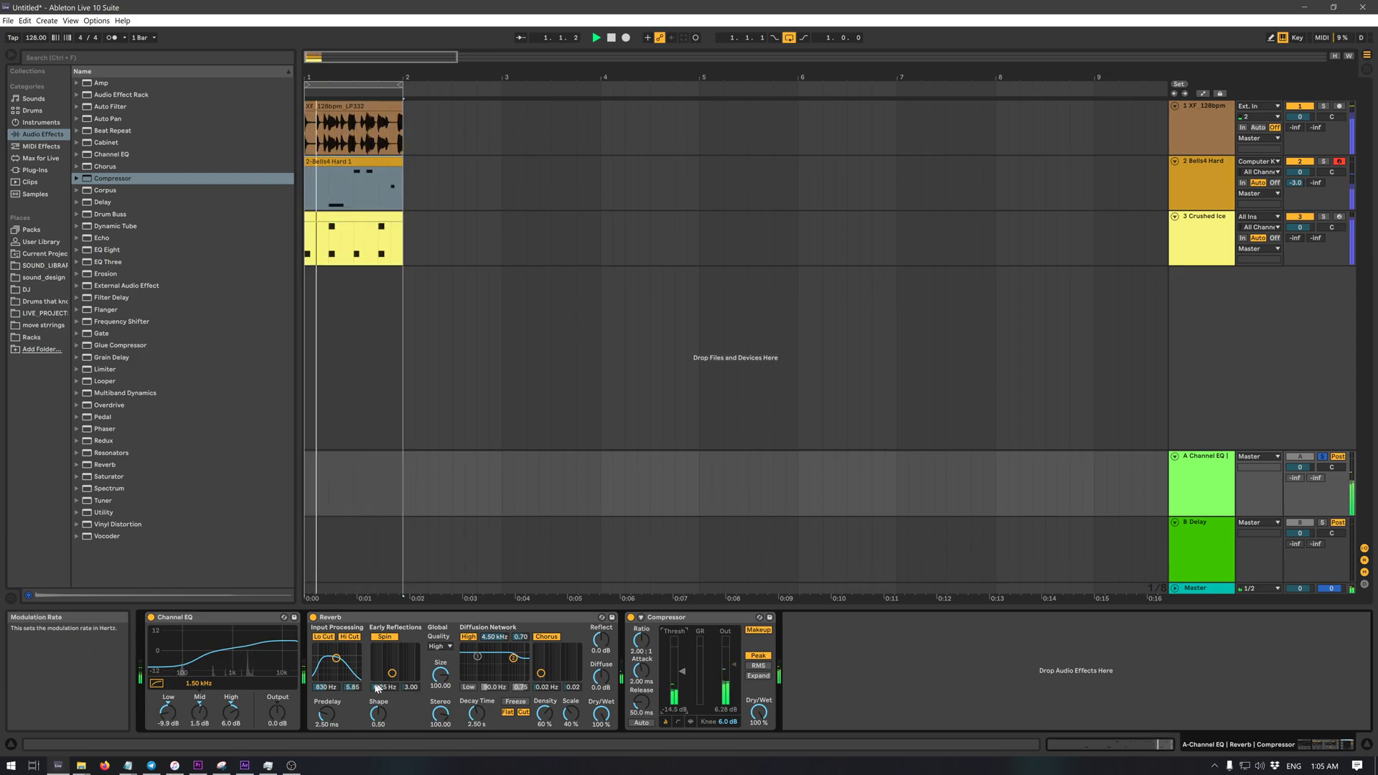
drag(230, 711, 230, 730)
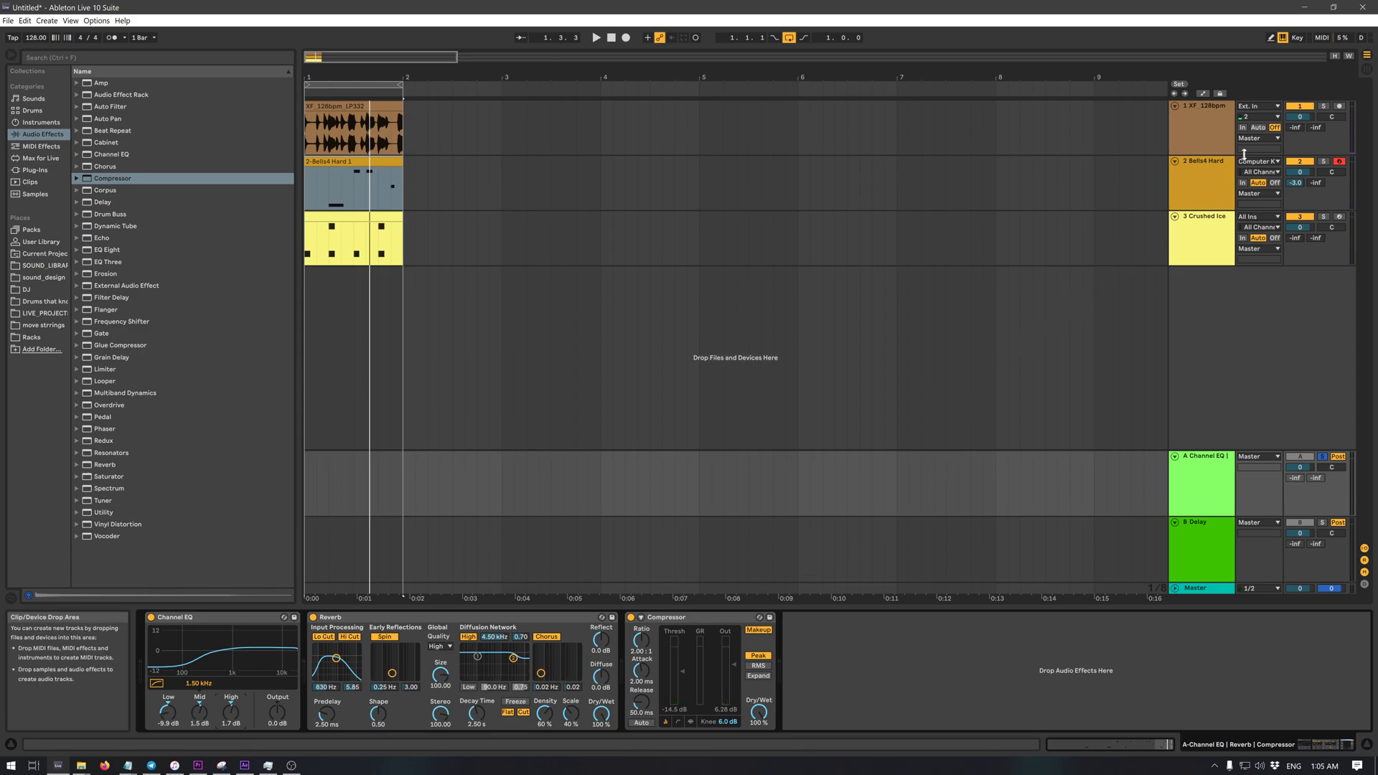
- Switch the solo from return track A to the Bells4 Hard track and play the loop
click(1326, 457)
click(1325, 163)
key(space)
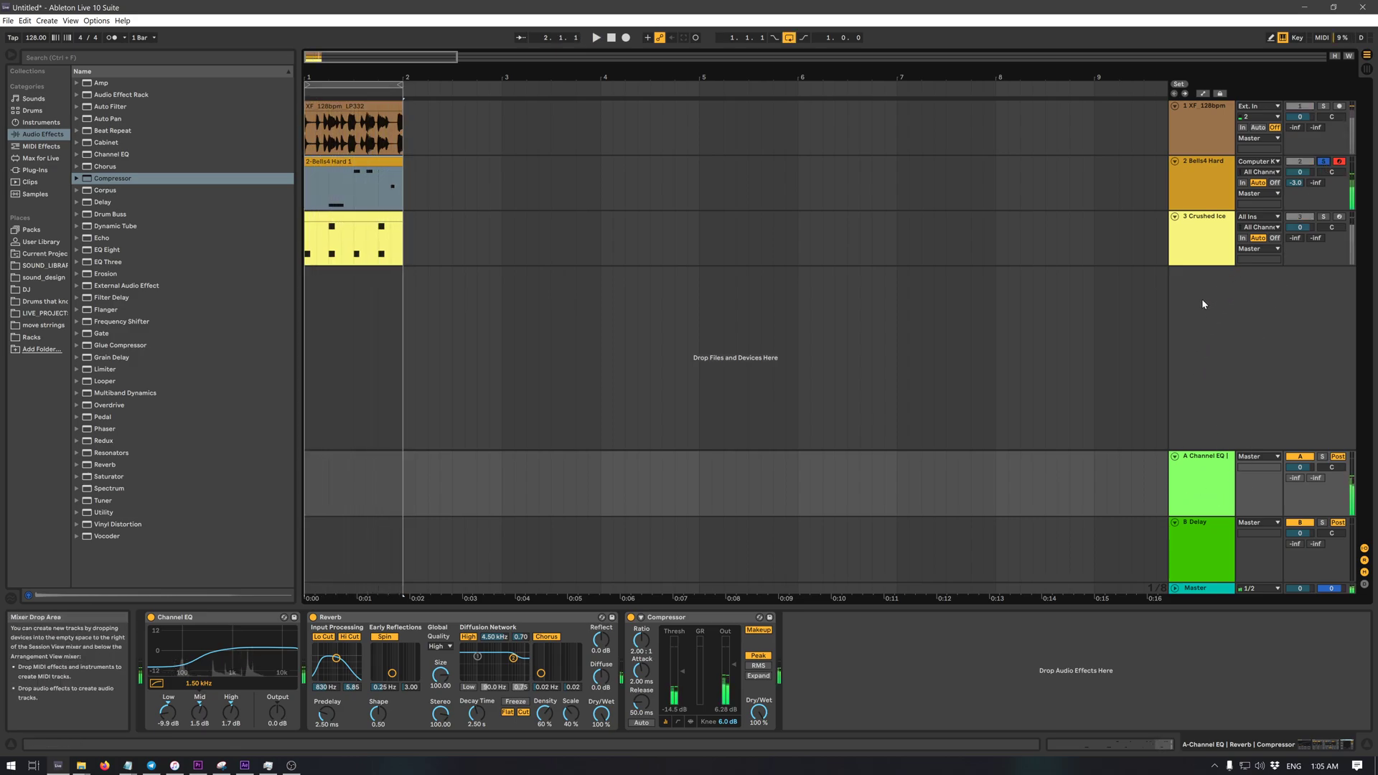
- Turn off the solo on the Bells4 Hard track and play the loop with all tracks together
key(space)
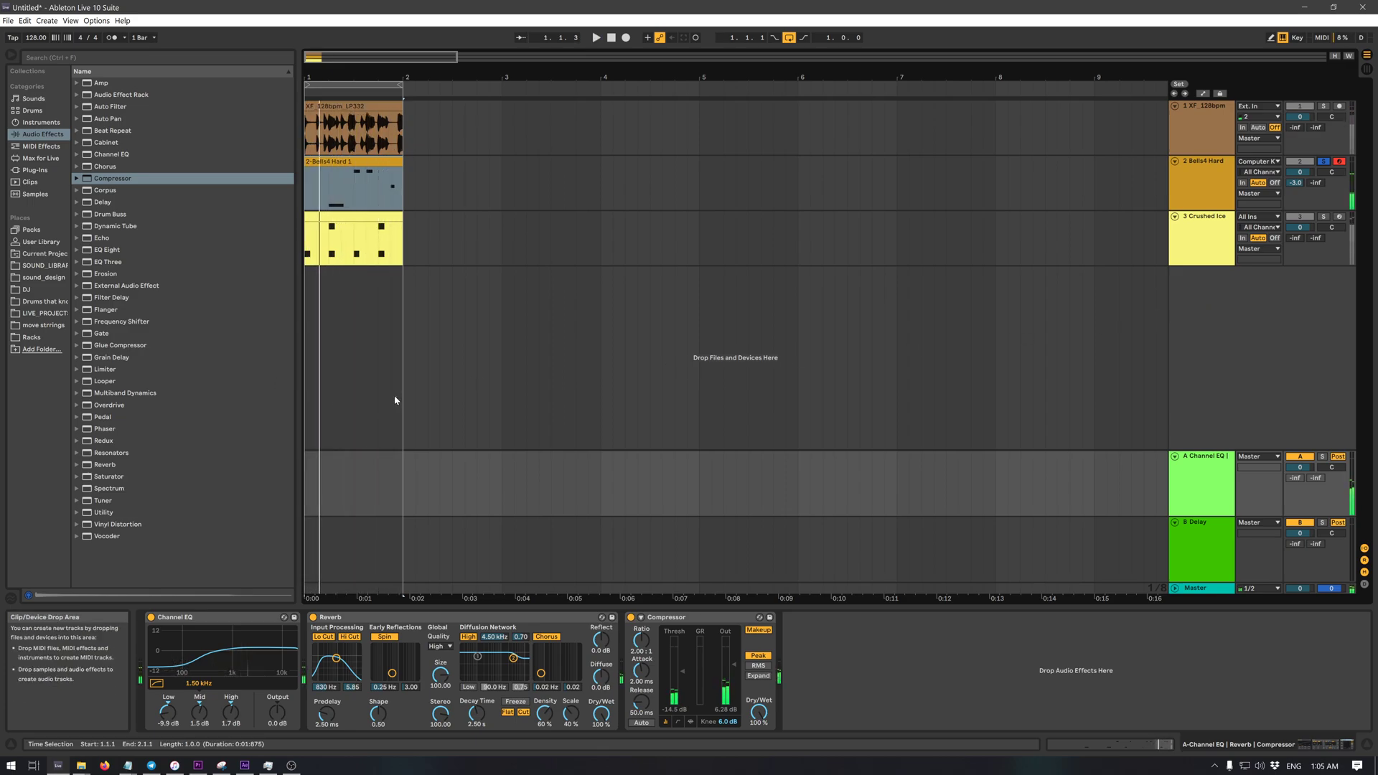
click(1328, 163)
key(space)
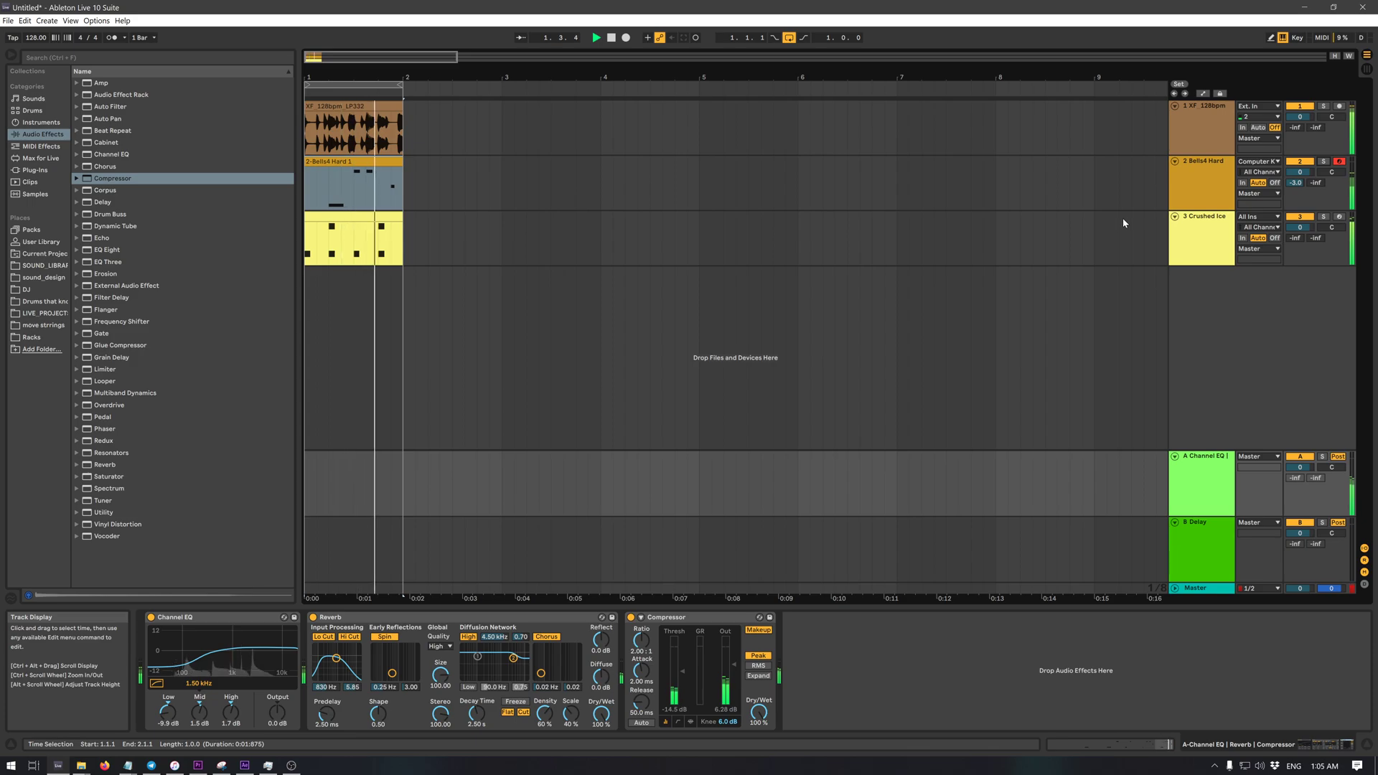
click(476, 375)
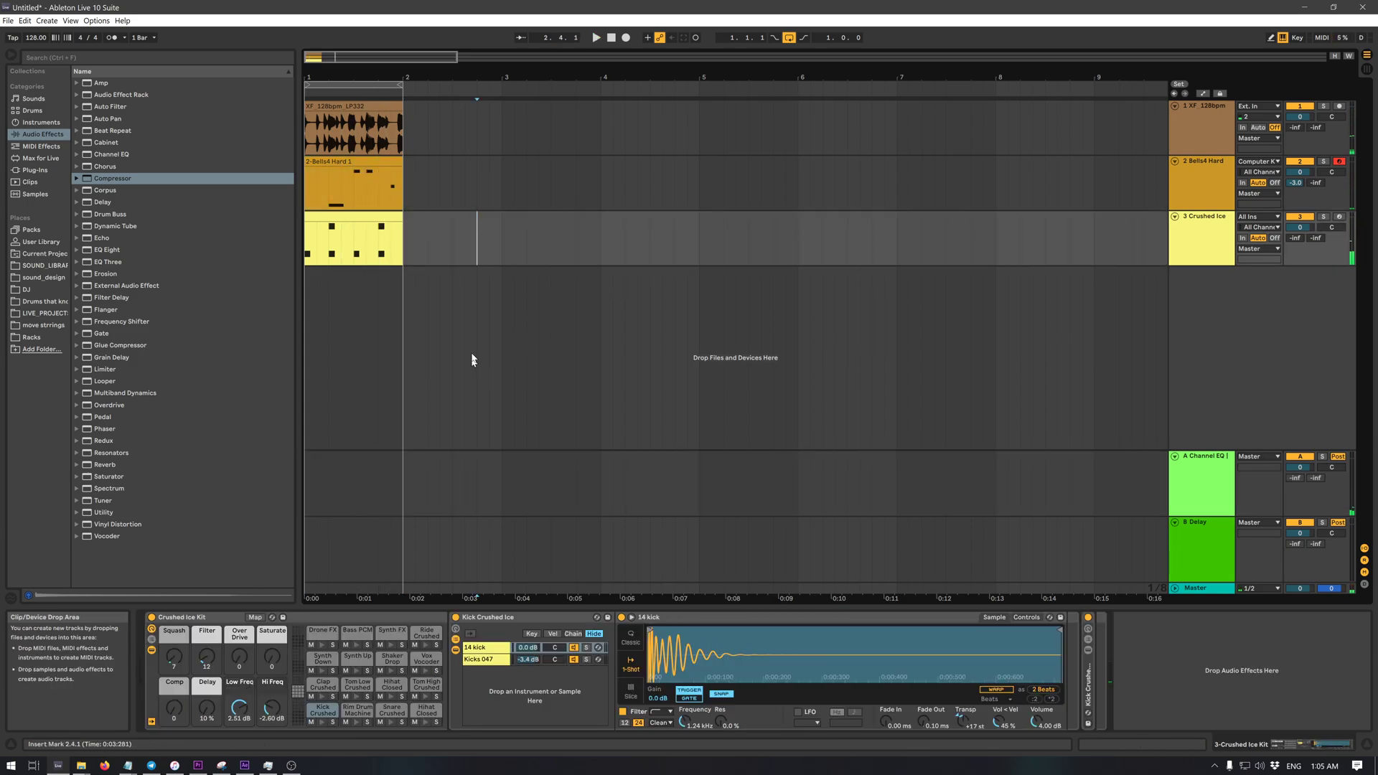
- Open the XF_128bpm_LP332 audio clip for editing, solo its track and play it
click(347, 106)
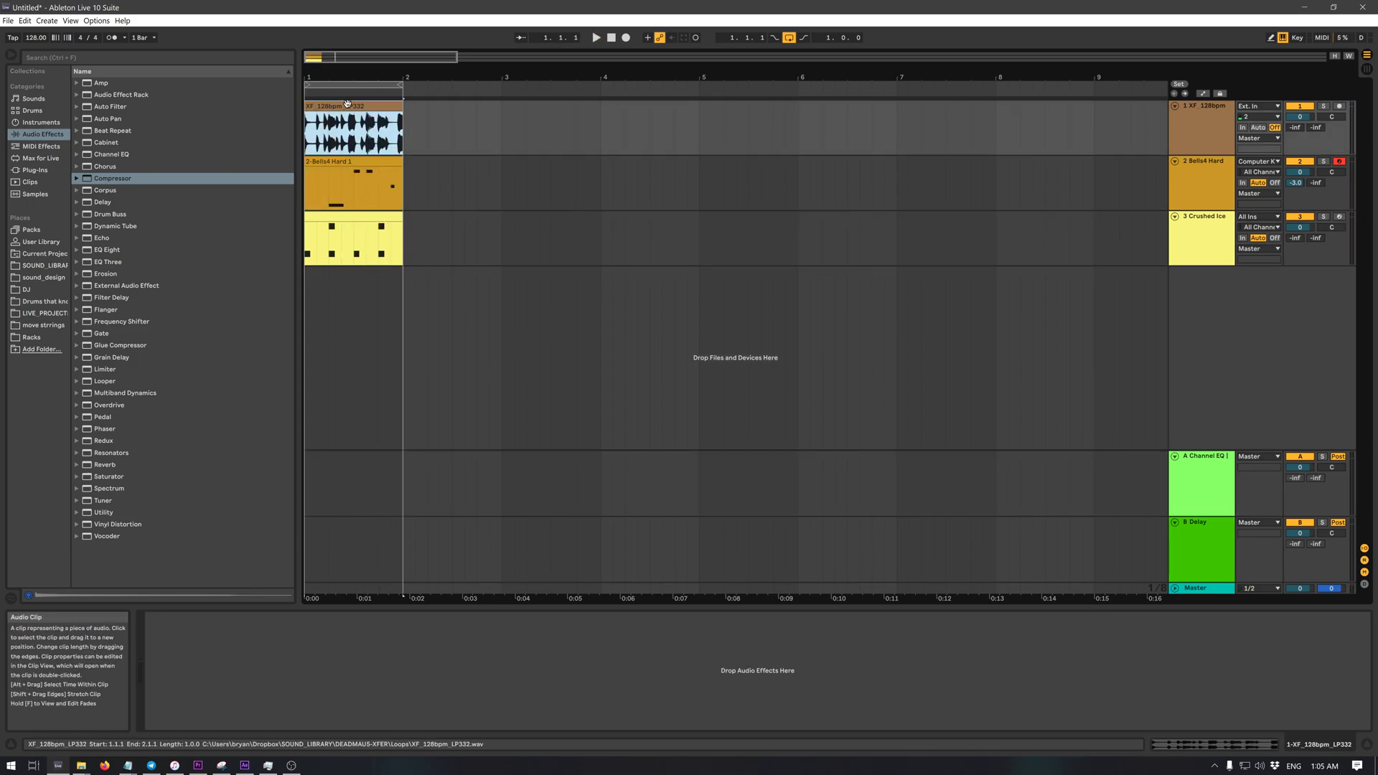
click(737, 218)
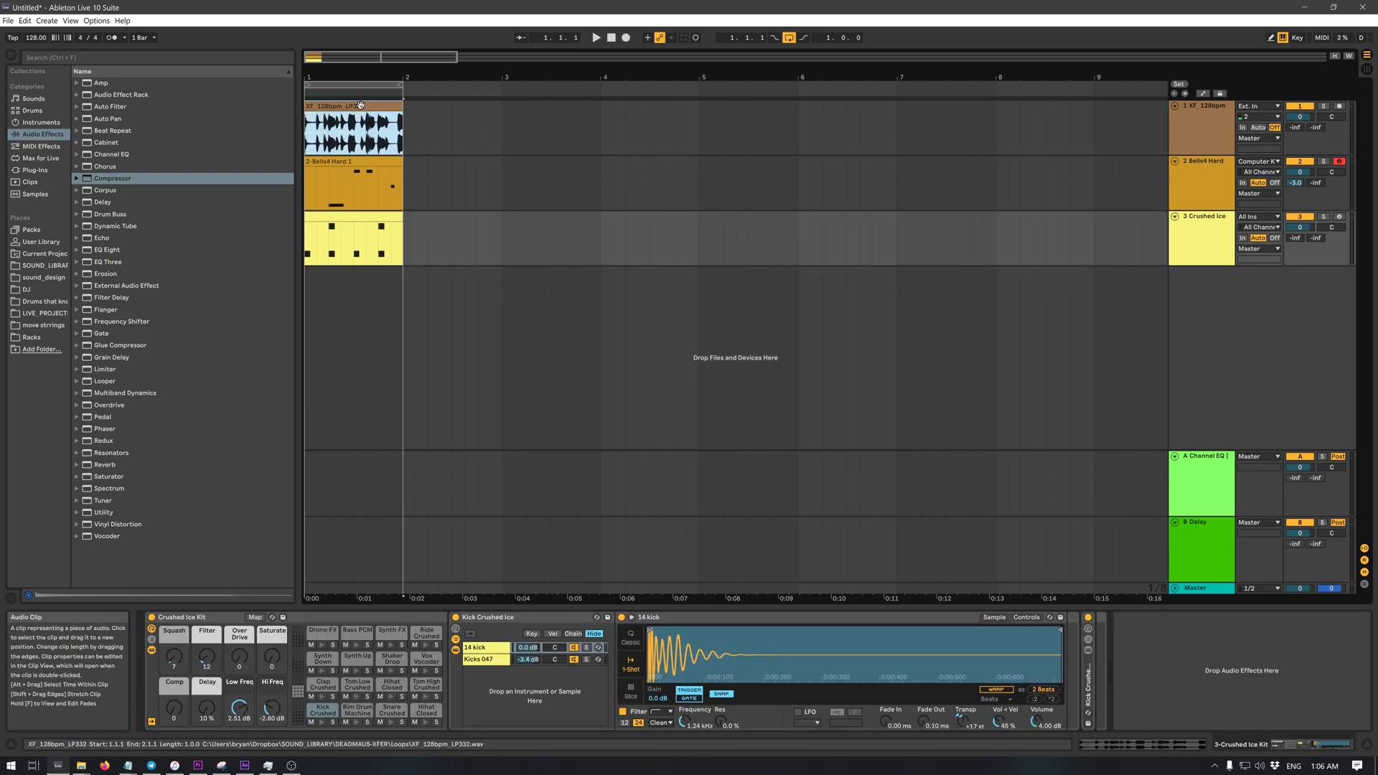
double_click(361, 106)
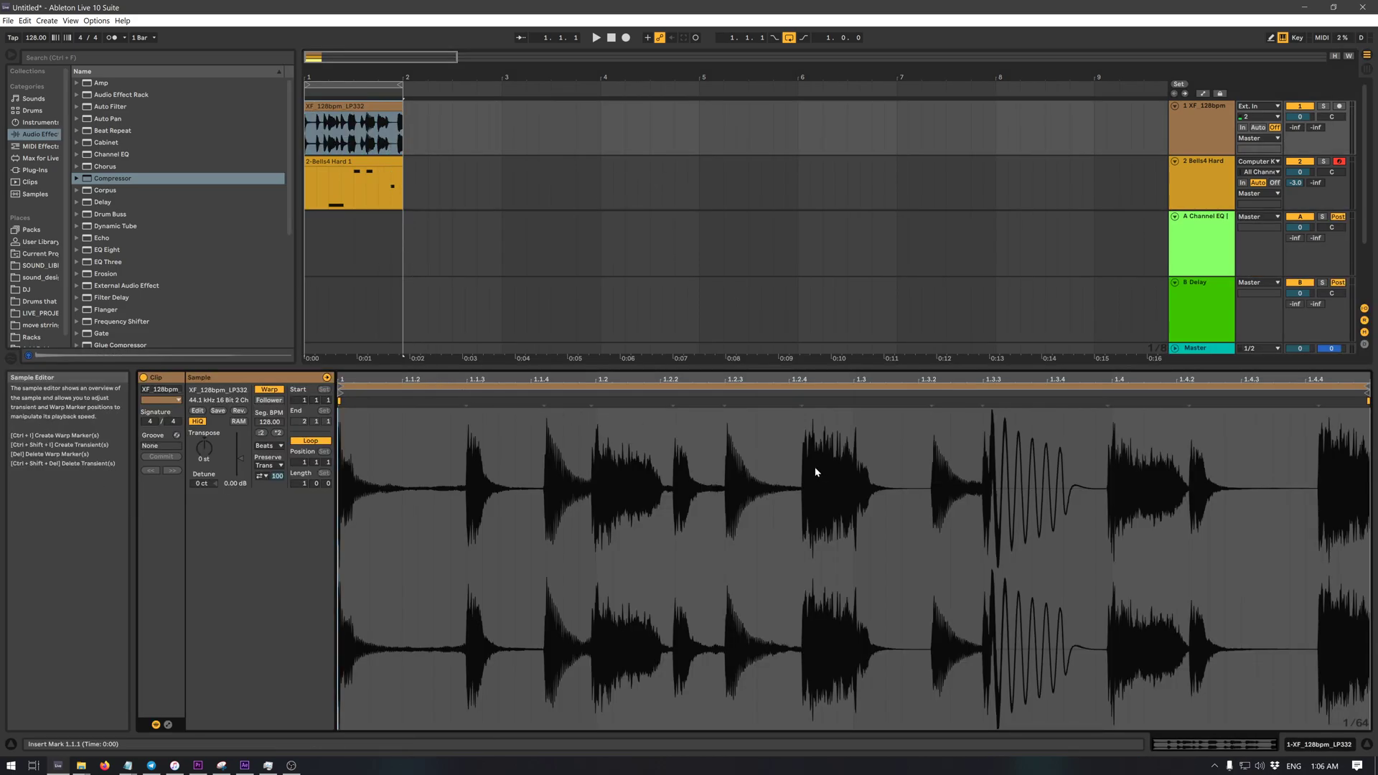
click(1324, 106)
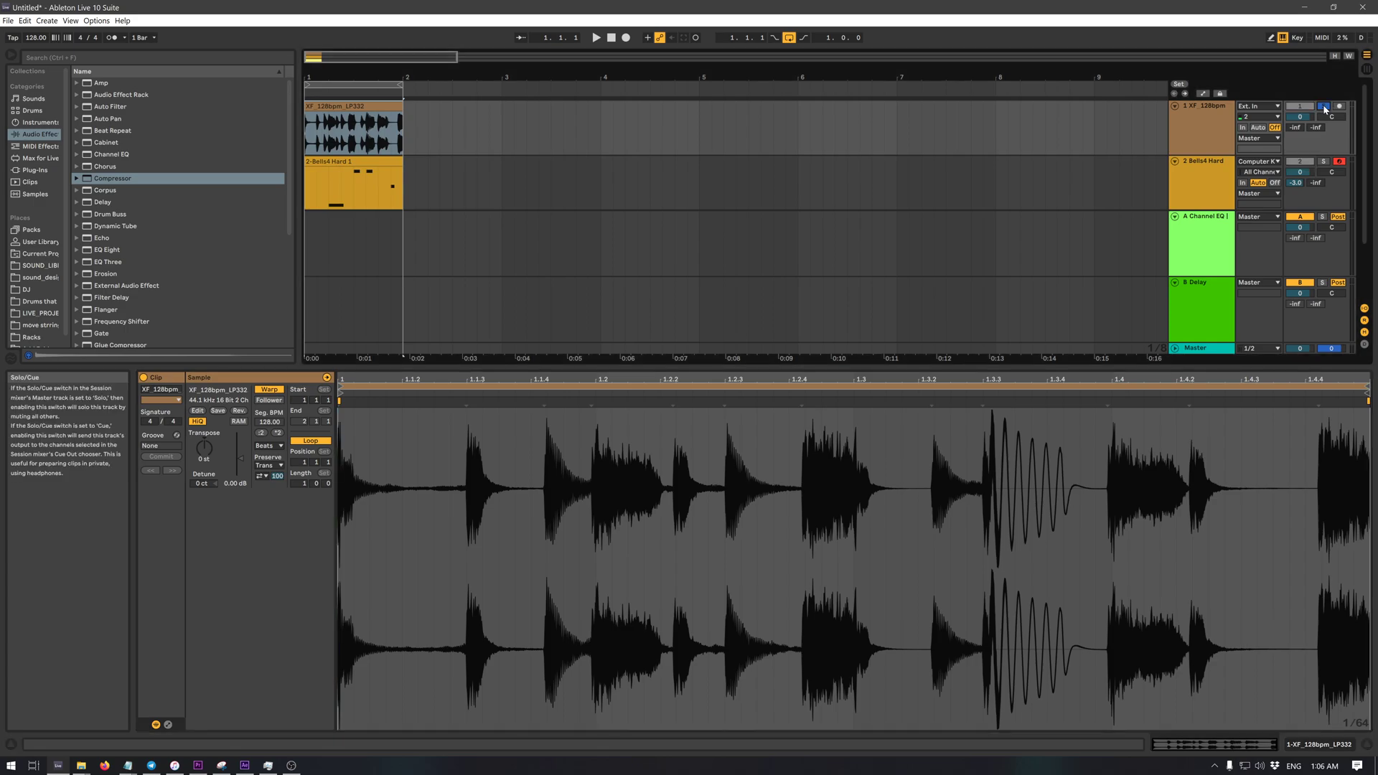
key(space)
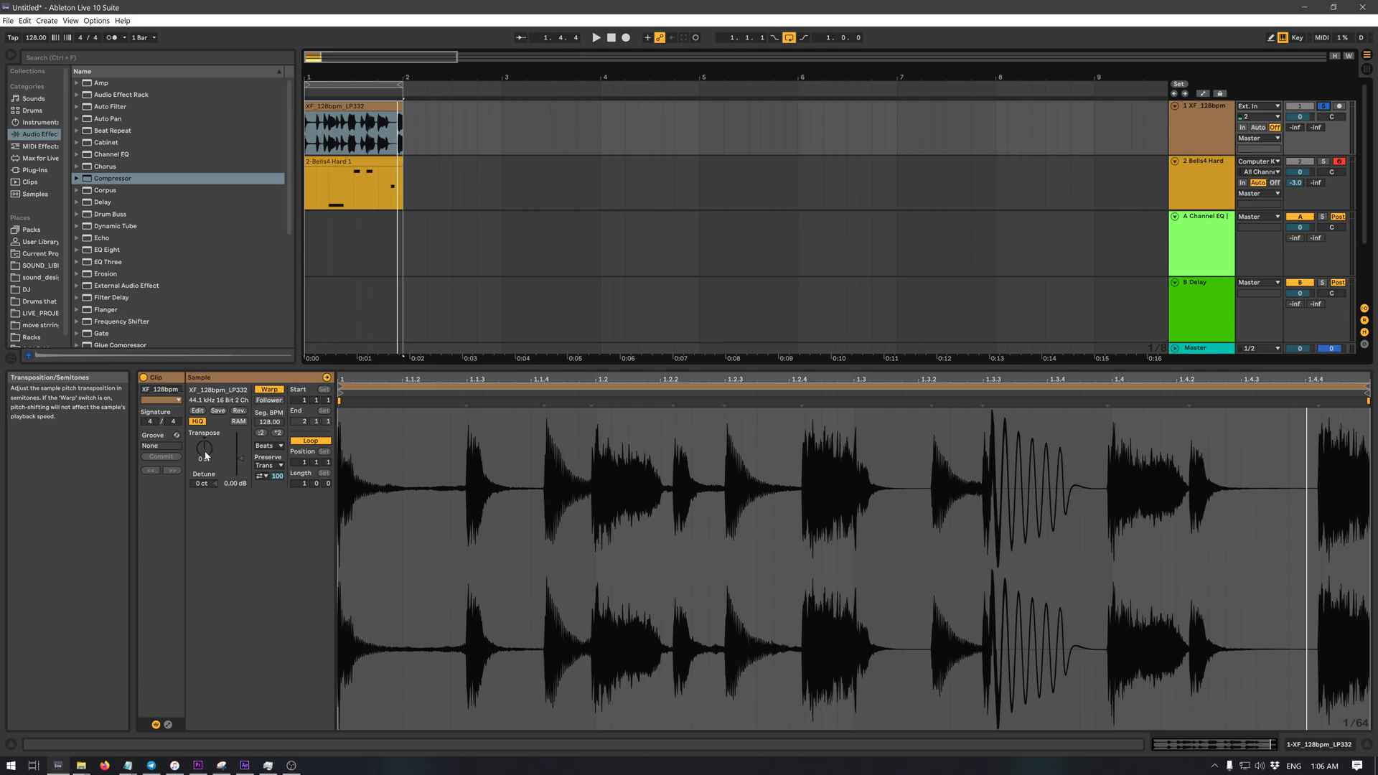
- Try transposing the warped drum loop clip to -9 st during playback, and reset its transposition to 0 st
key(ctrl+l)
key(space)
drag(205, 451, 205, 466)
key(ctrl+l)
key(space)
key(space)
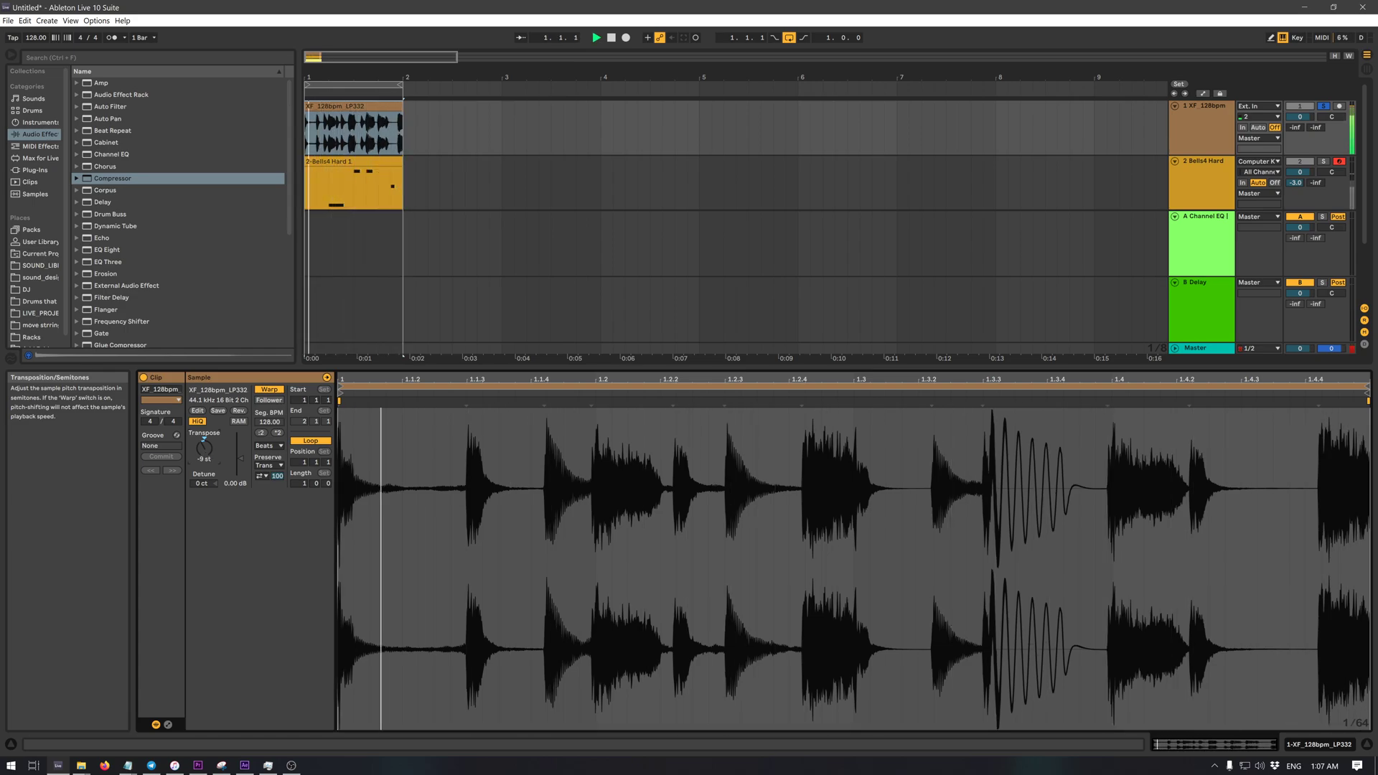
mouse_move(204, 450)
mouse_down()
mouse_move(205, 470)
mouse_move(205, 452)
mouse_up()
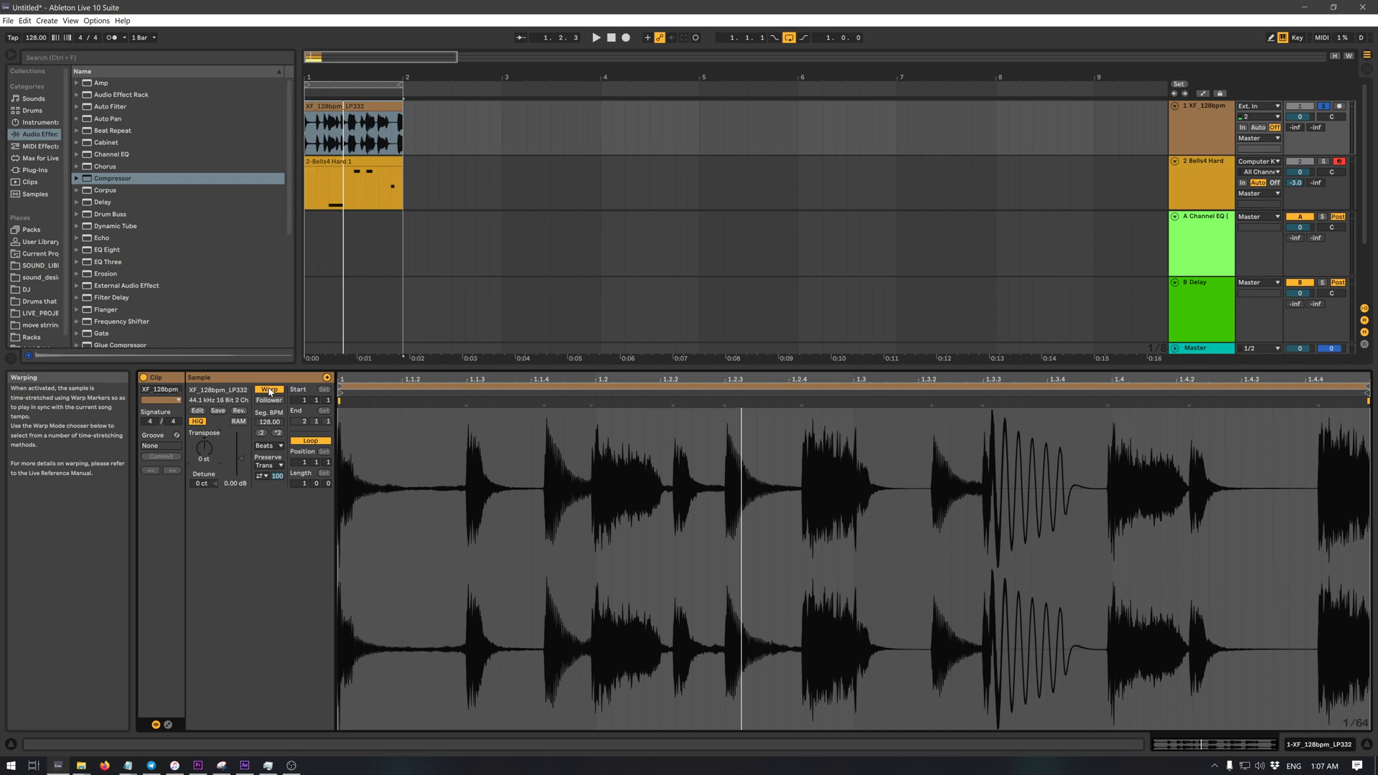
- Try transposing the drum loop clip to -6 st with Warp off, and restore 0 st with Warp on
click(270, 390)
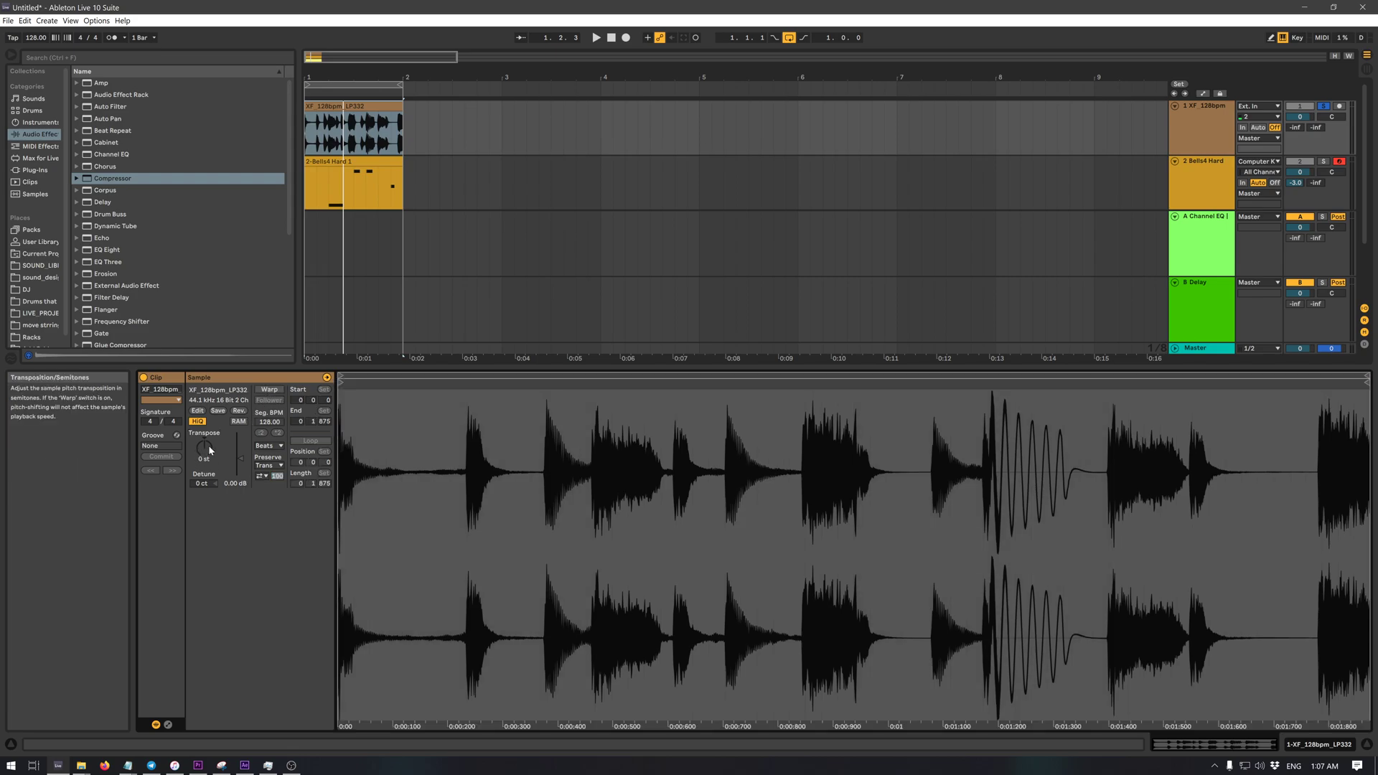
drag(208, 445, 208, 489)
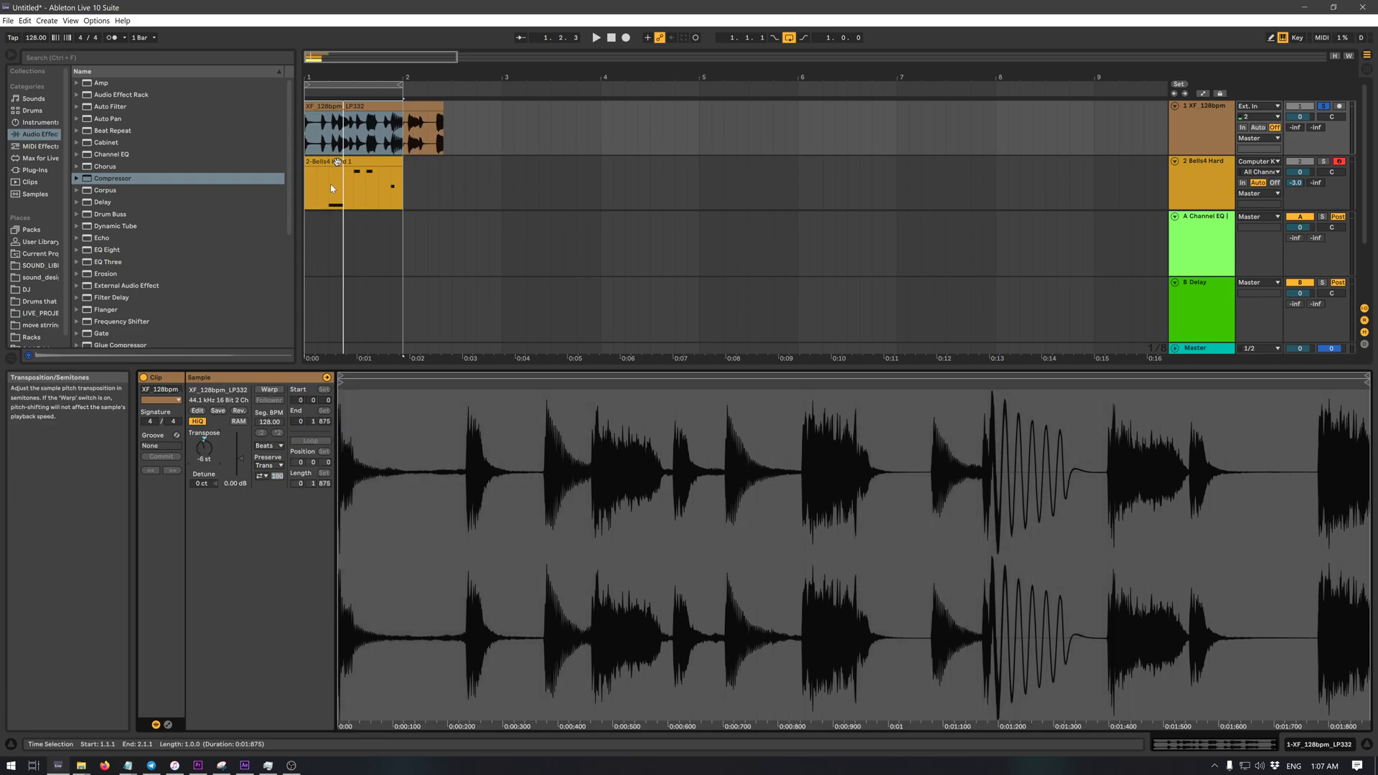
drag(393, 77, 392, 95)
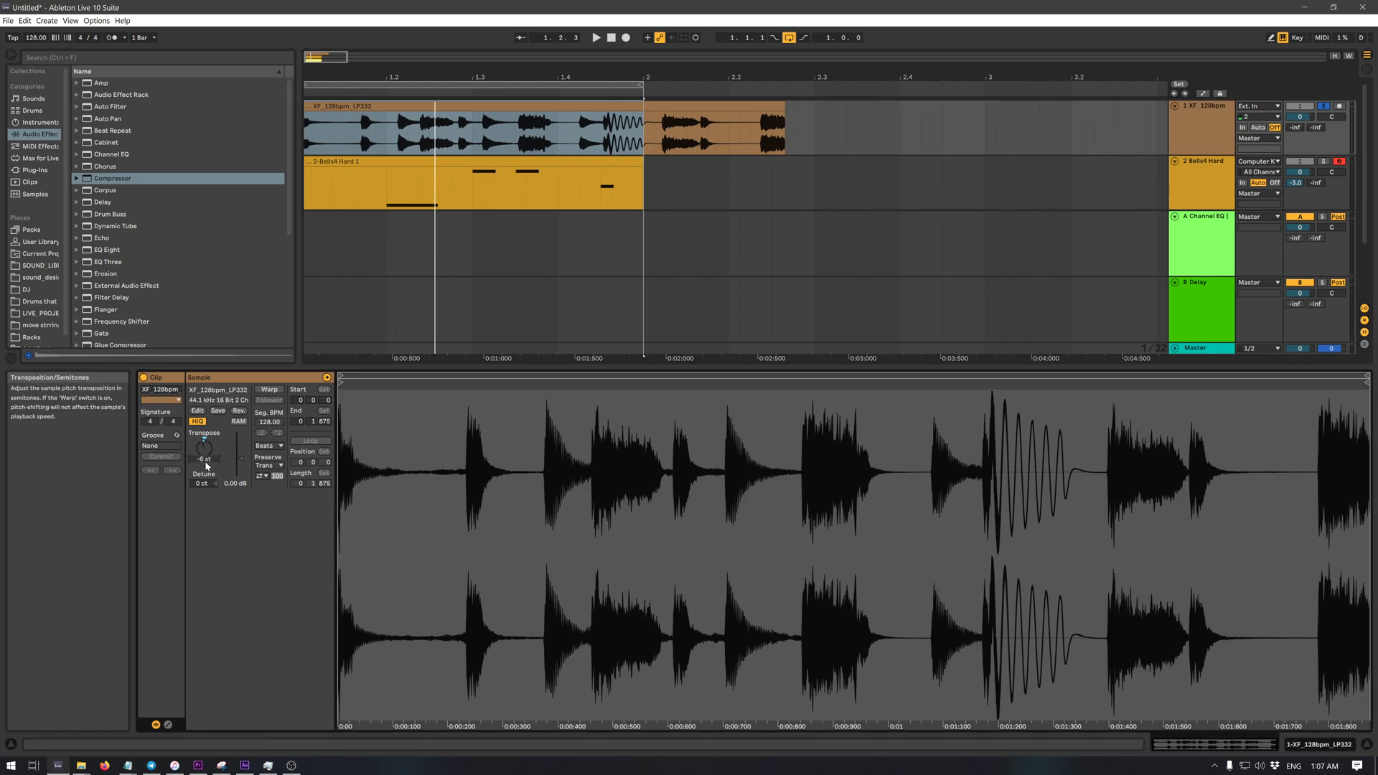
key(Delete)
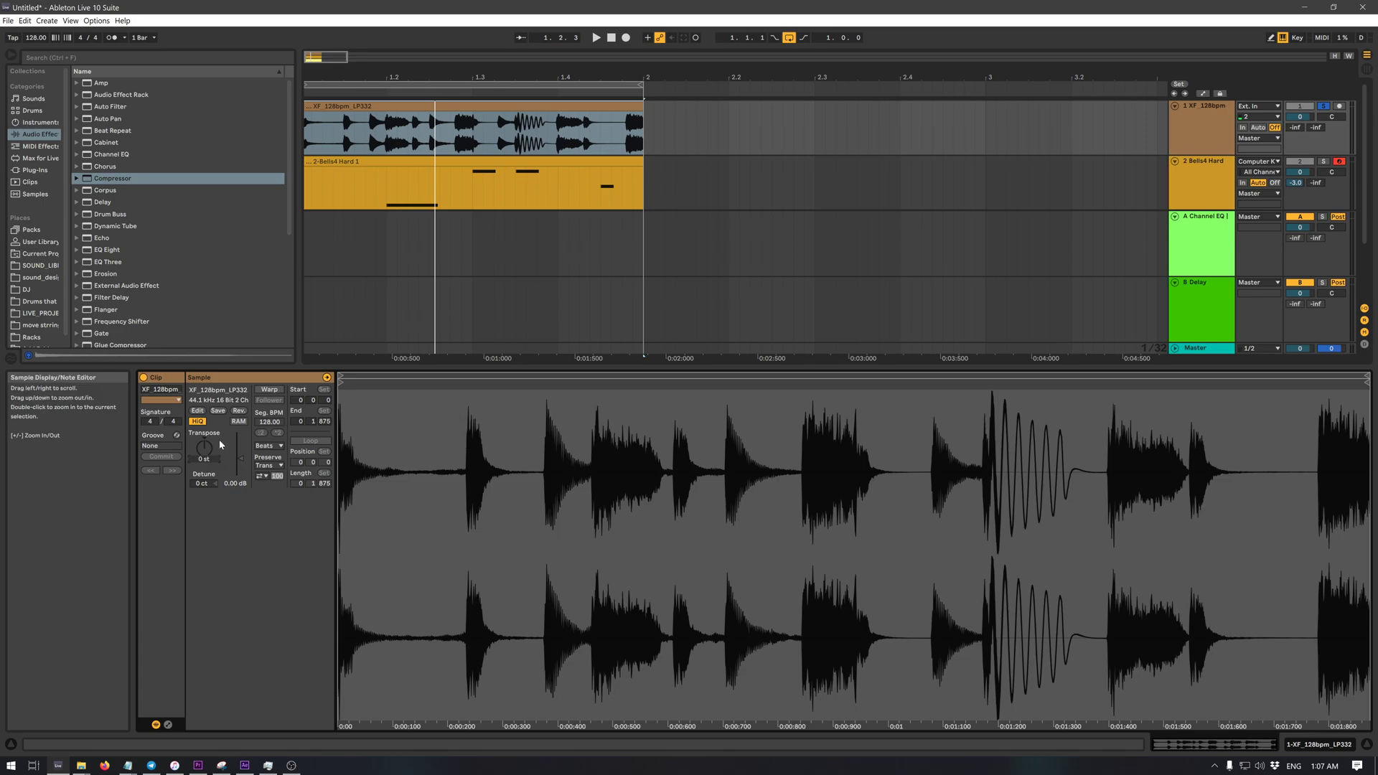
click(276, 391)
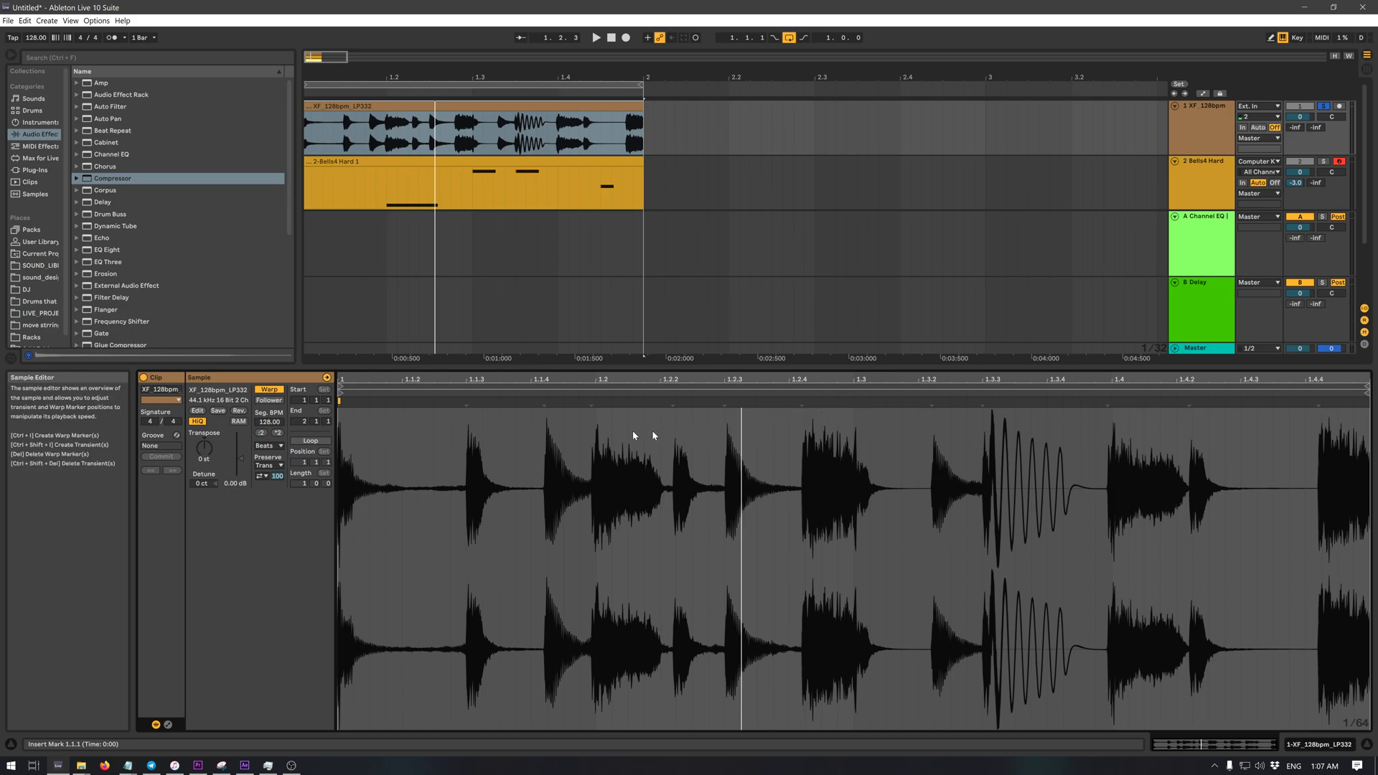
- Insert warp markers on the second, third and fourth hits of the drum loop sample
right_click(466, 405)
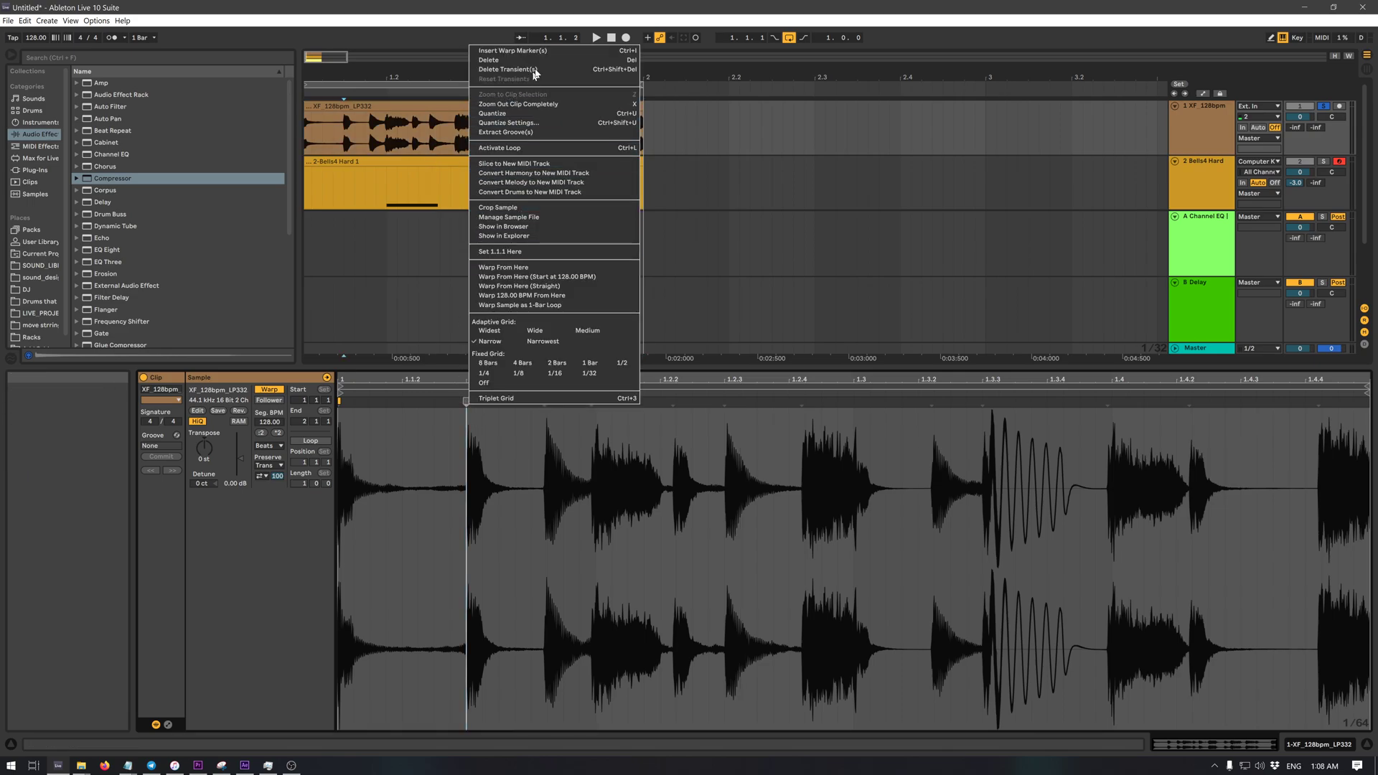
click(551, 51)
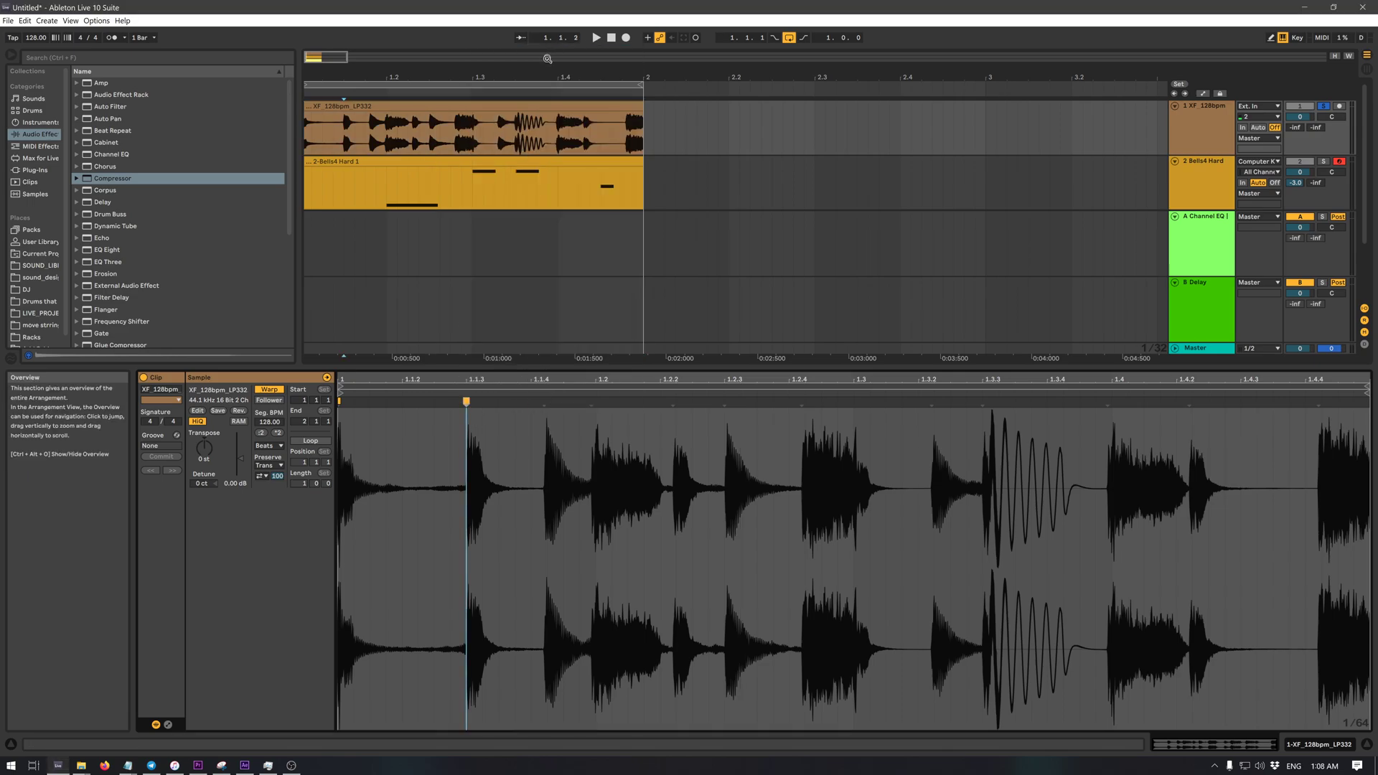
right_click(544, 403)
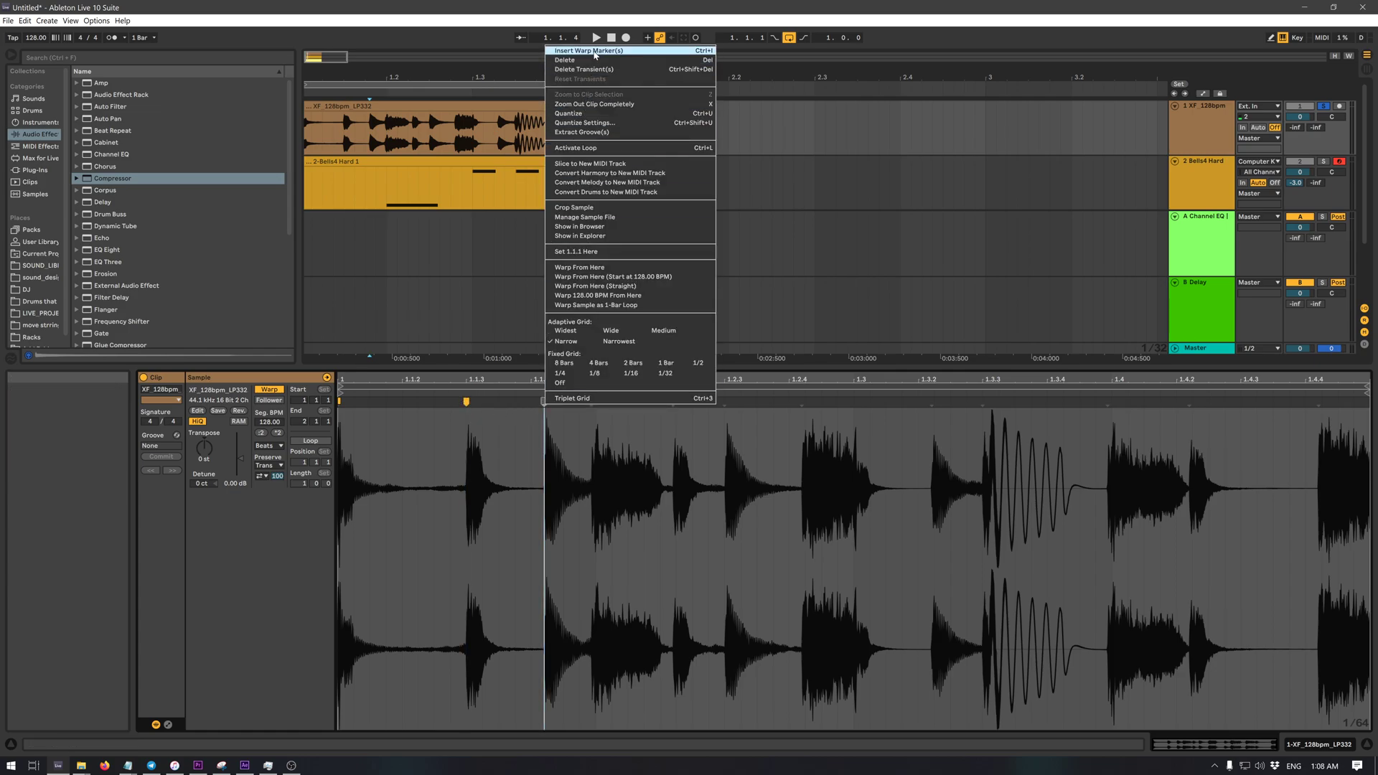
click(596, 52)
right_click(591, 403)
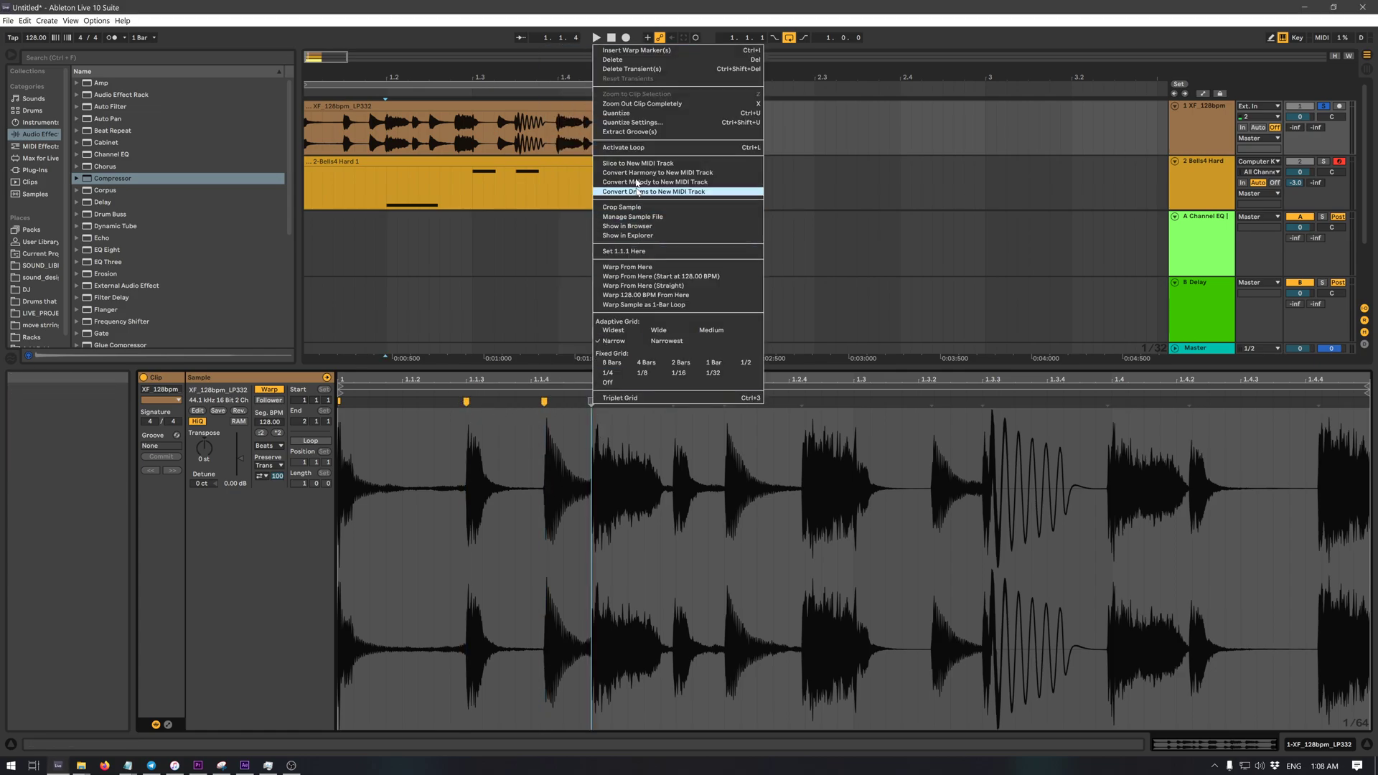
click(596, 52)
click(457, 430)
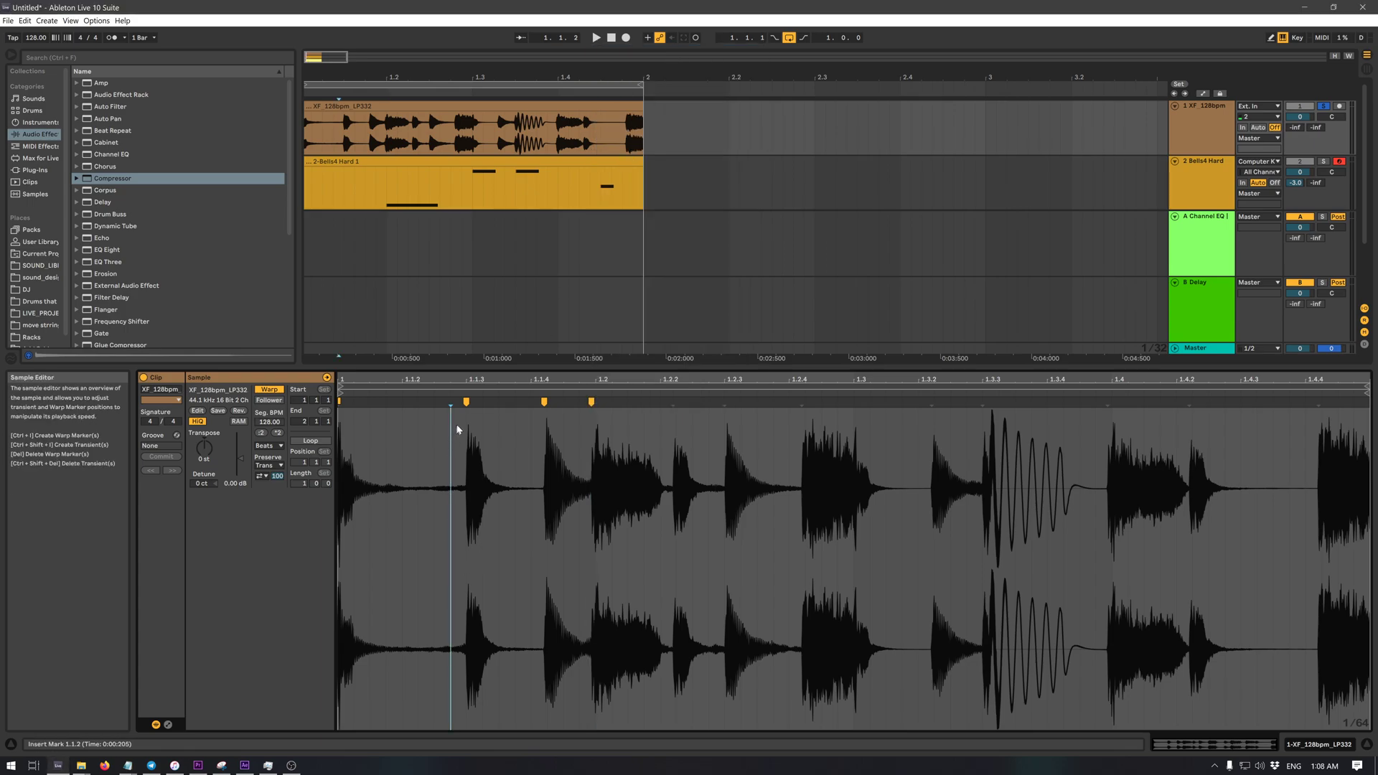
- Move the second hit's warp marker to 1.1.2 and the fourth hit's marker to 1.2.2
drag(465, 402, 407, 406)
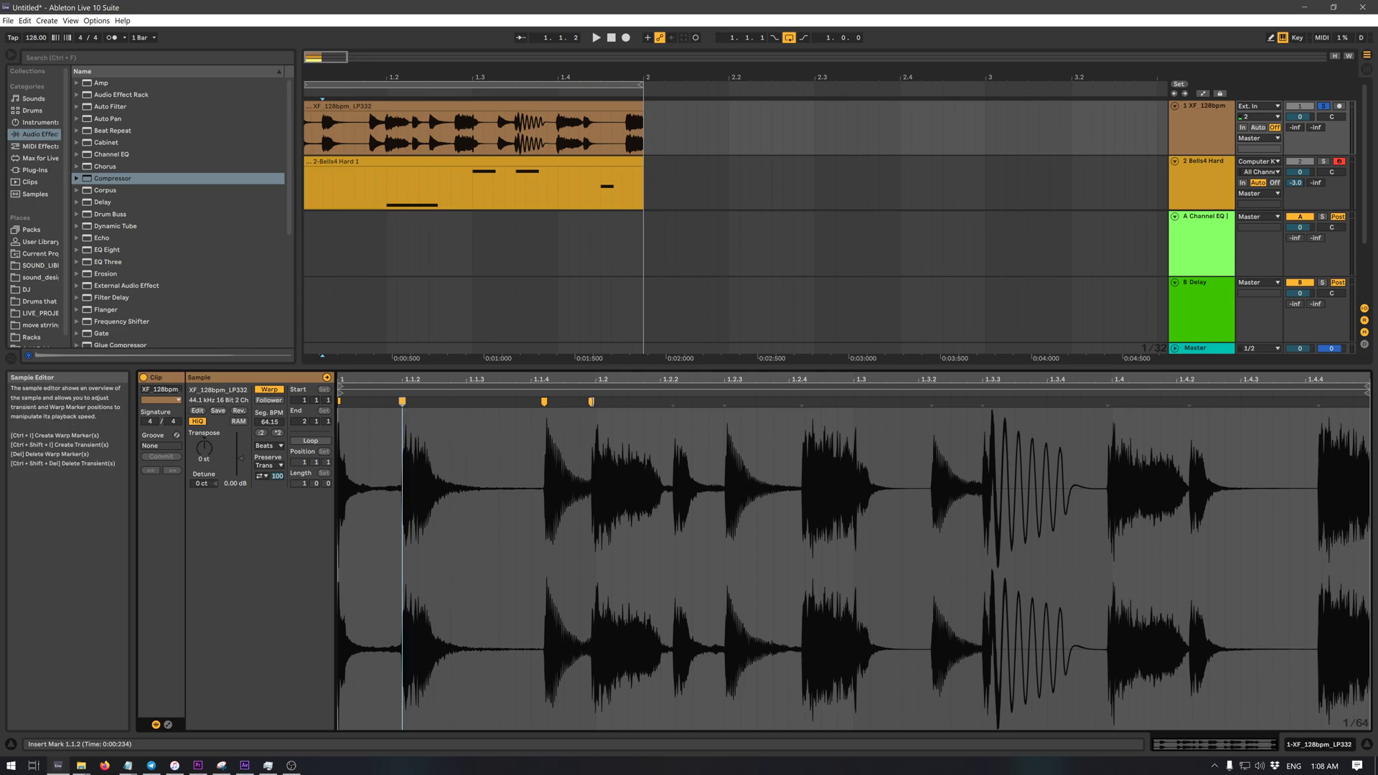
drag(591, 402, 628, 403)
drag(636, 403, 662, 404)
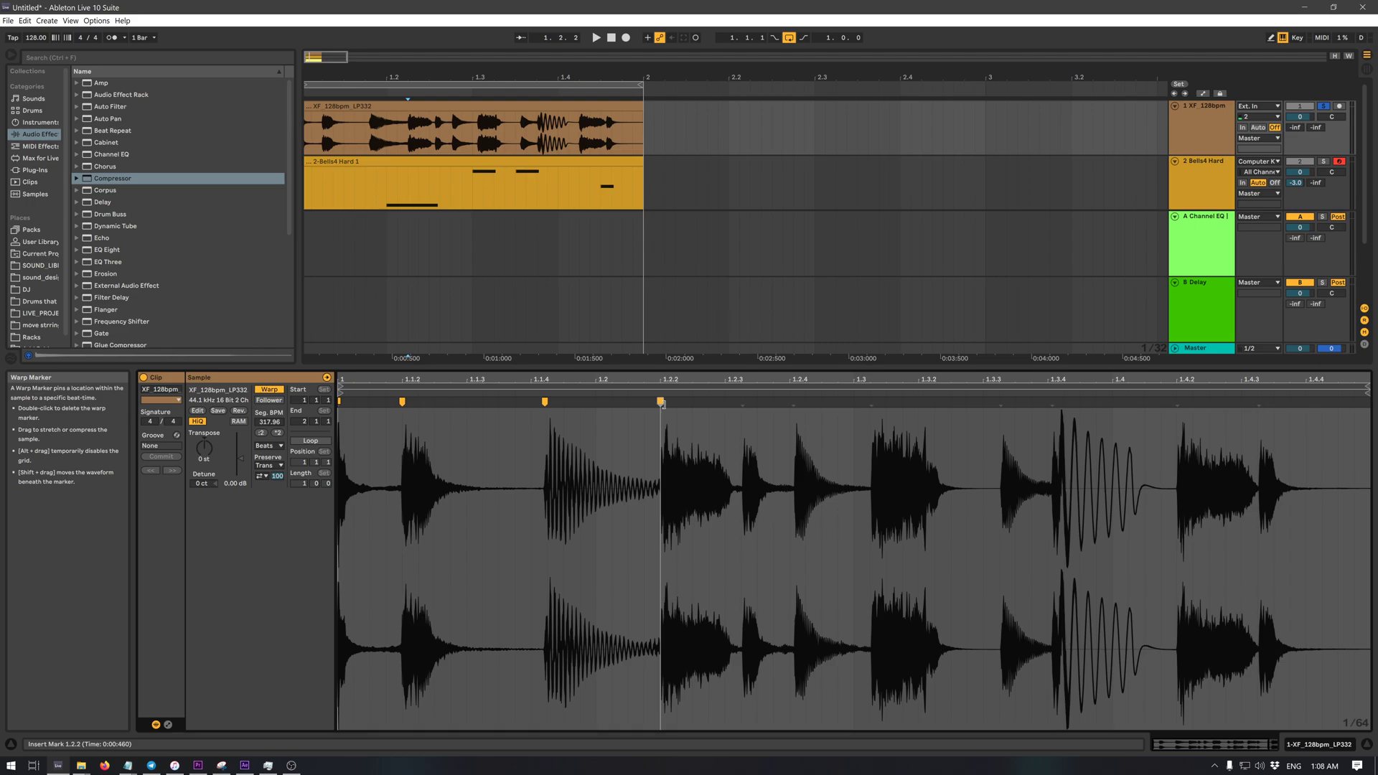
- Insert warp markers on the fifth and sixth hits and move them to 1.2.3 and 1.2.4
right_click(743, 402)
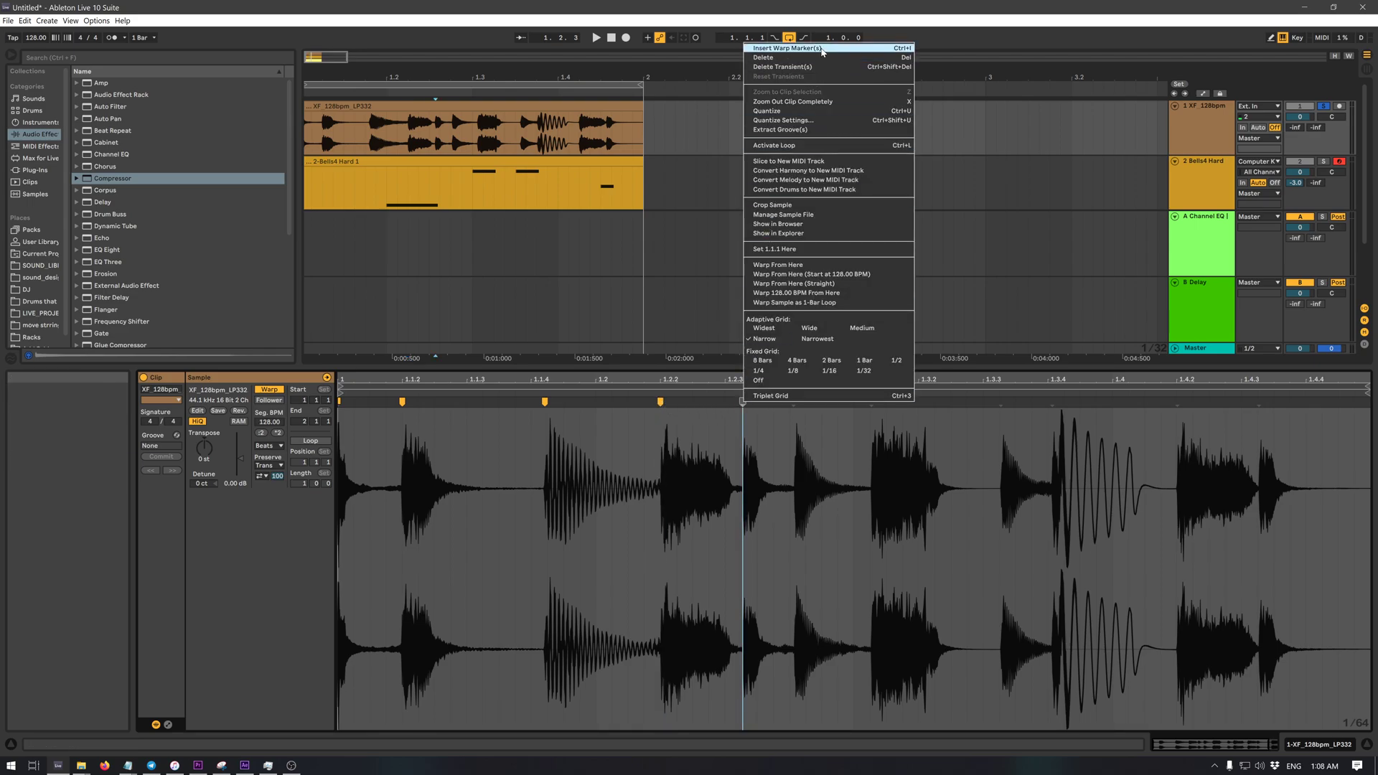
click(797, 48)
drag(732, 400, 725, 402)
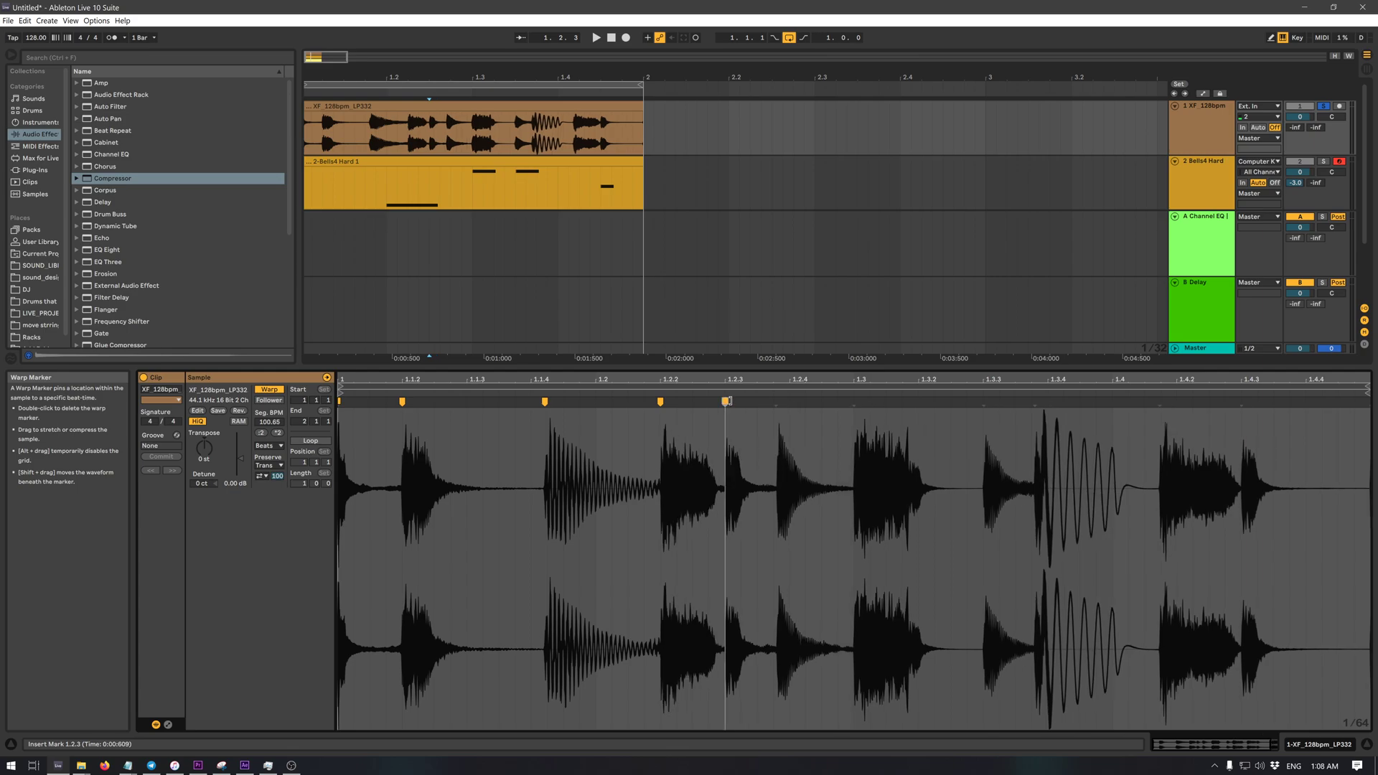
right_click(779, 402)
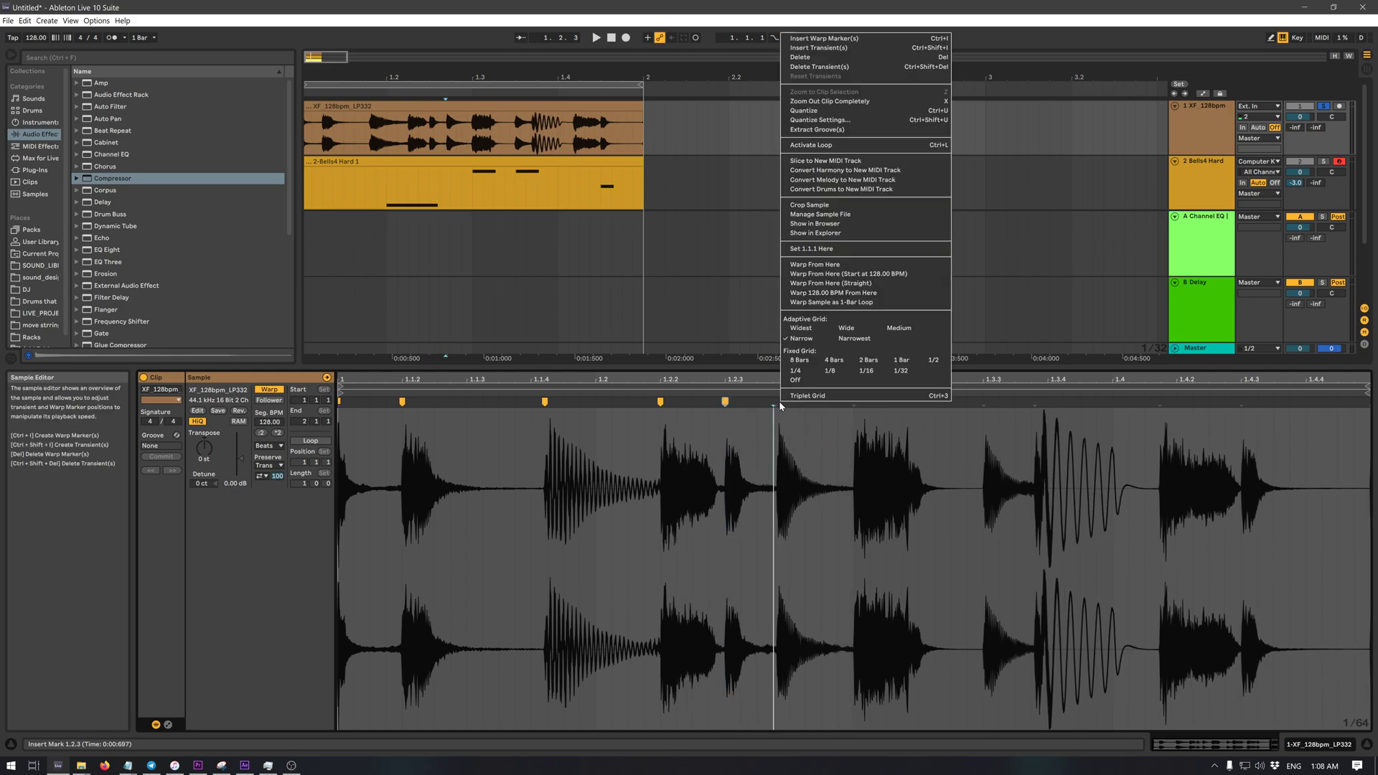
click(858, 41)
mouse_move(780, 402)
mouse_down()
mouse_move(795, 400)
mouse_move(781, 401)
mouse_up()
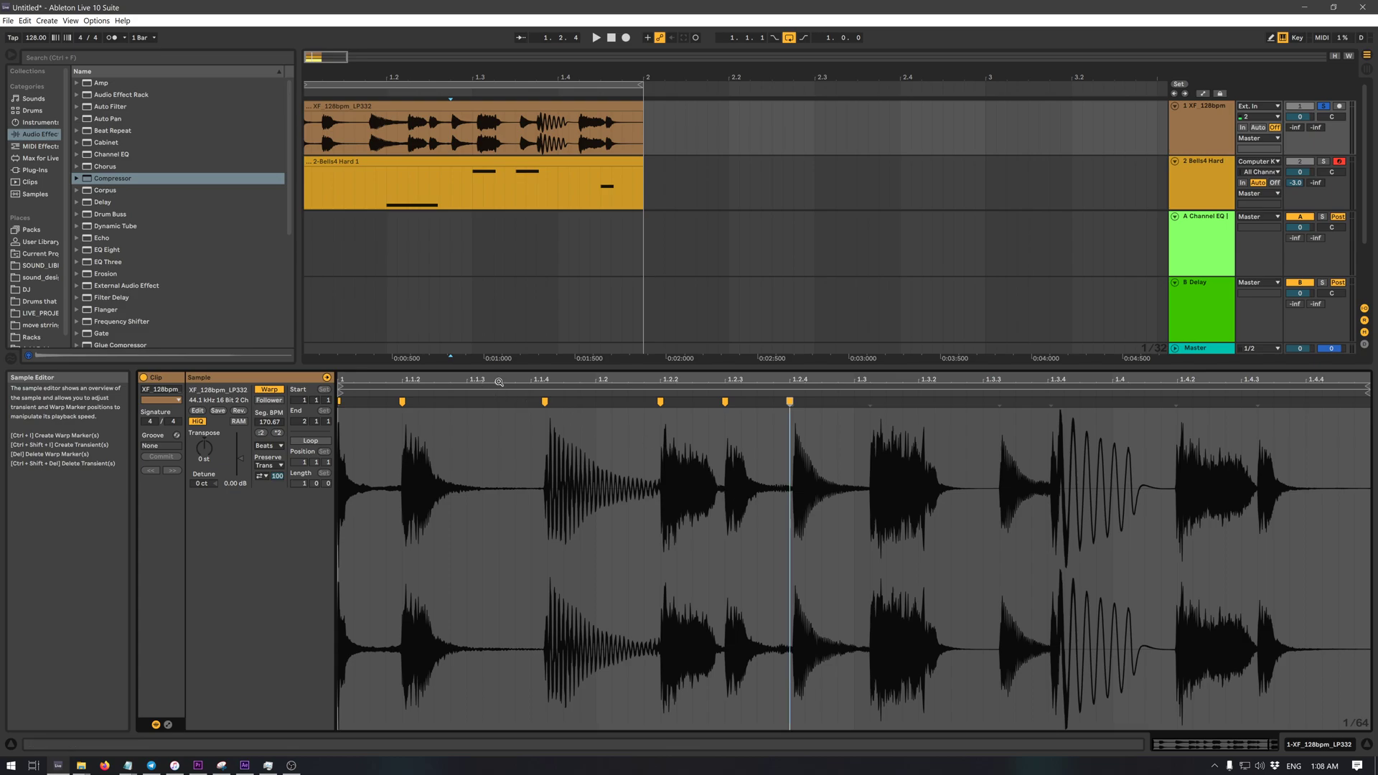
- While playing the loop, move the third, fourth and fifth hits' warp markers to 1.1.3, 1.1.4 and 1.2
key(space)
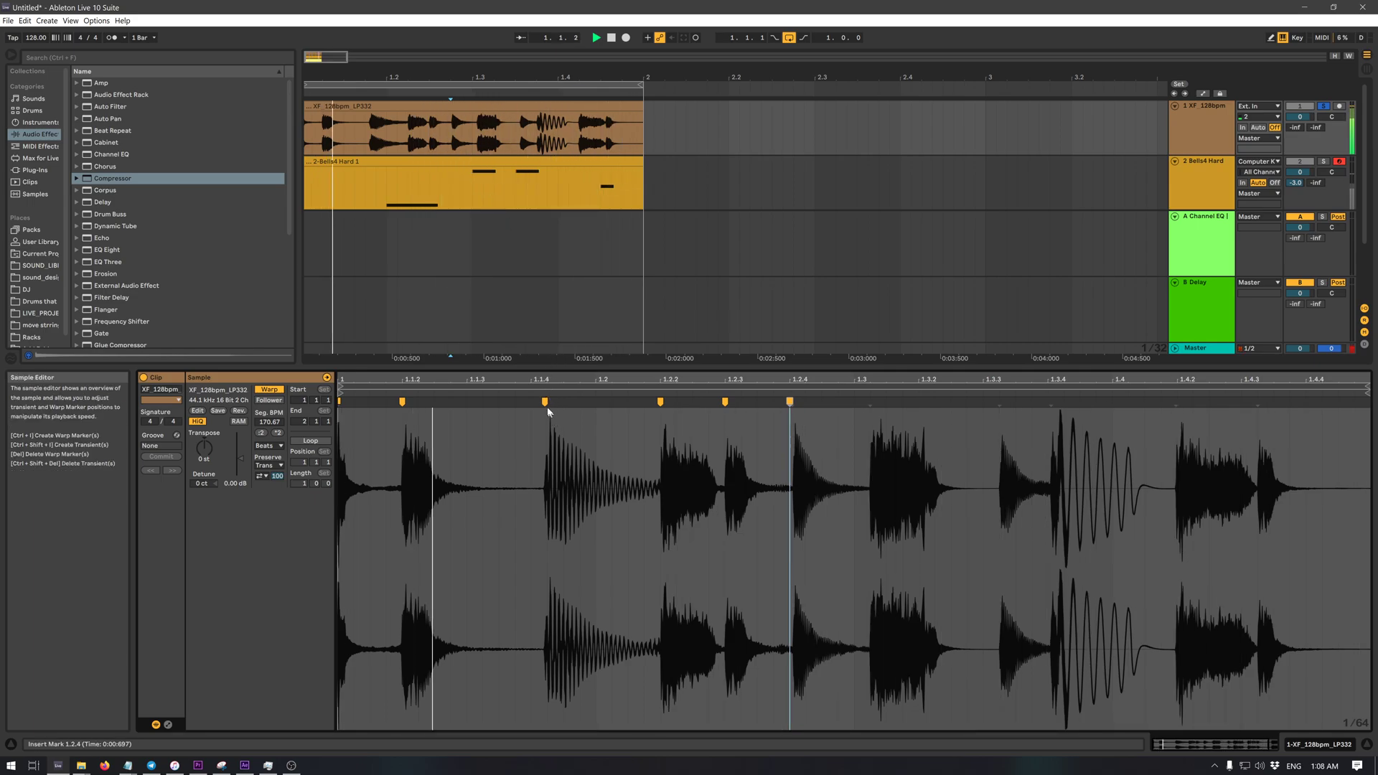
drag(544, 406, 467, 407)
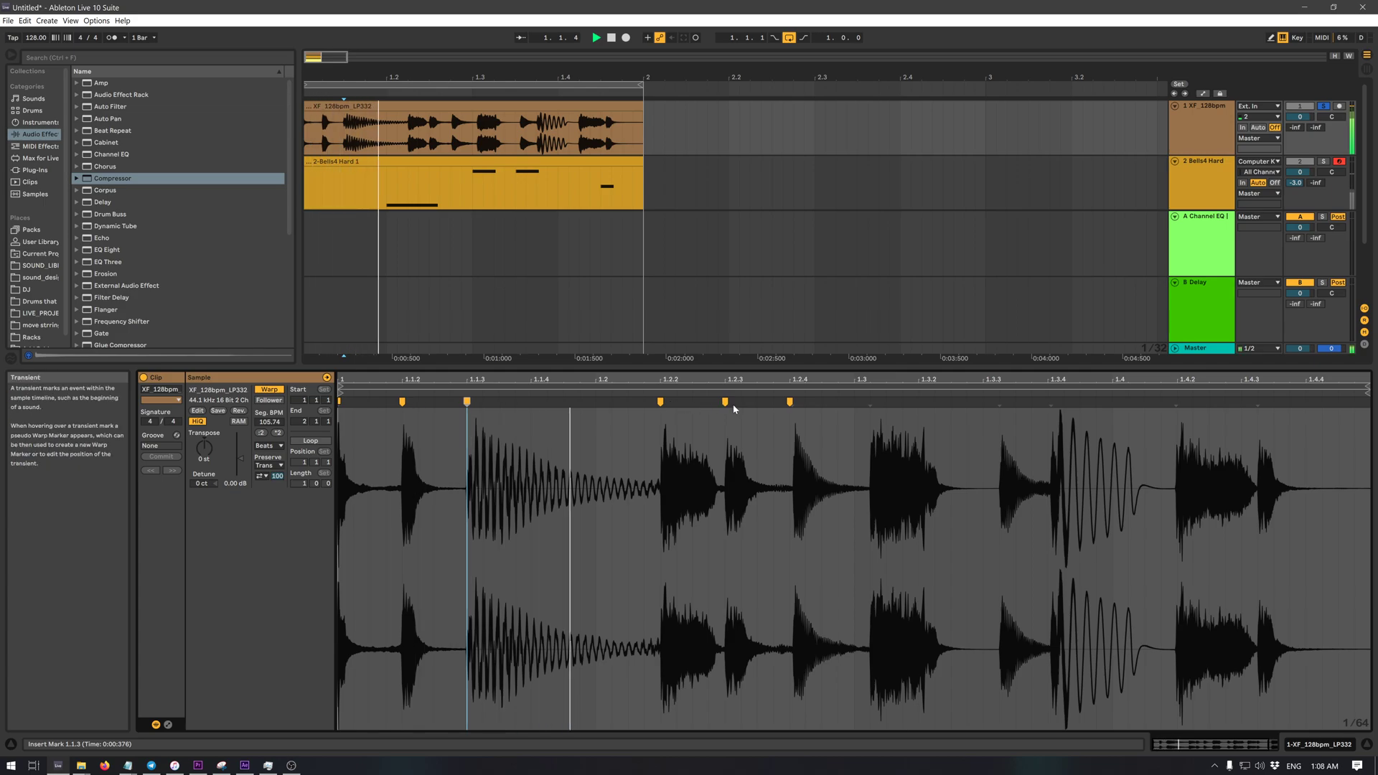
drag(658, 403, 528, 411)
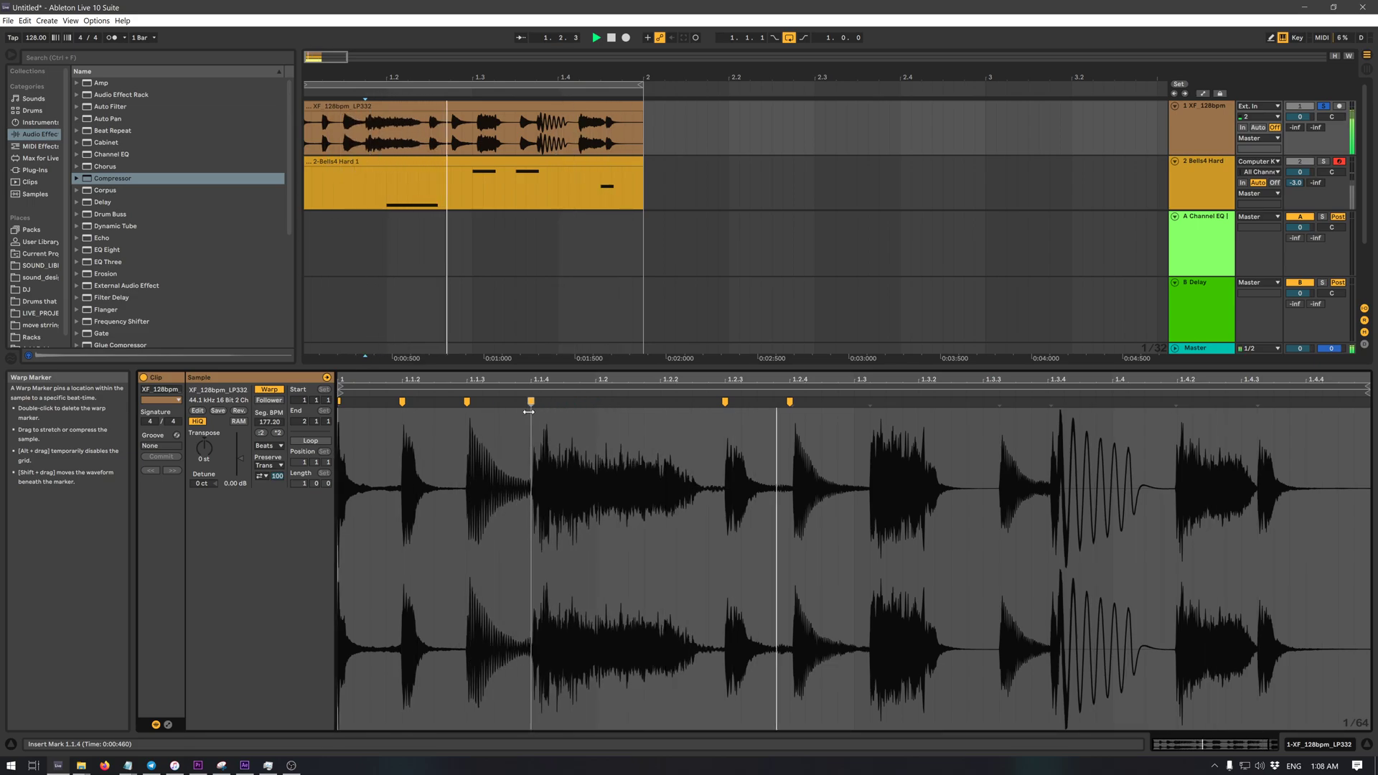
drag(725, 402, 595, 402)
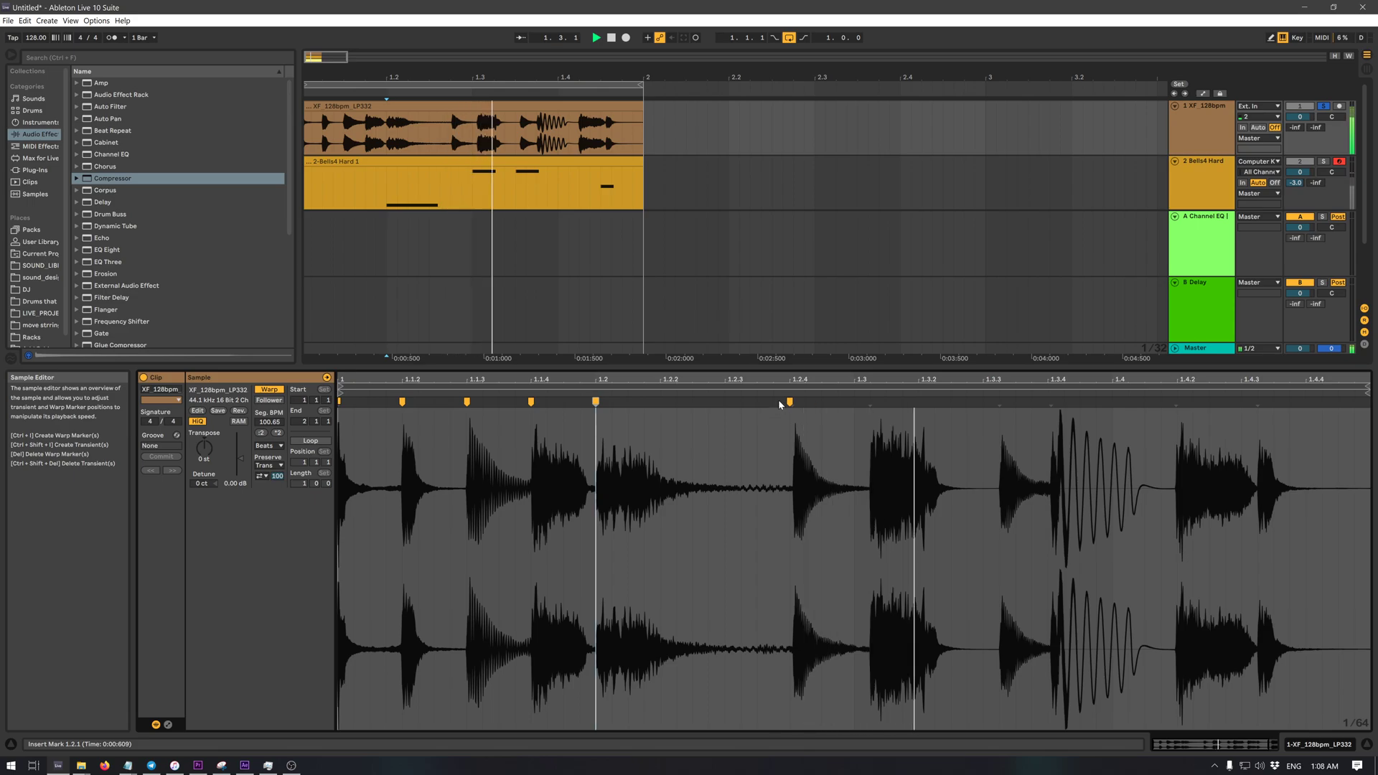
- Move the sixth hit's warp marker to 1.3, the fifth hit's to 1.2.3 and the fourth hit's to 1.2
drag(790, 402, 854, 402)
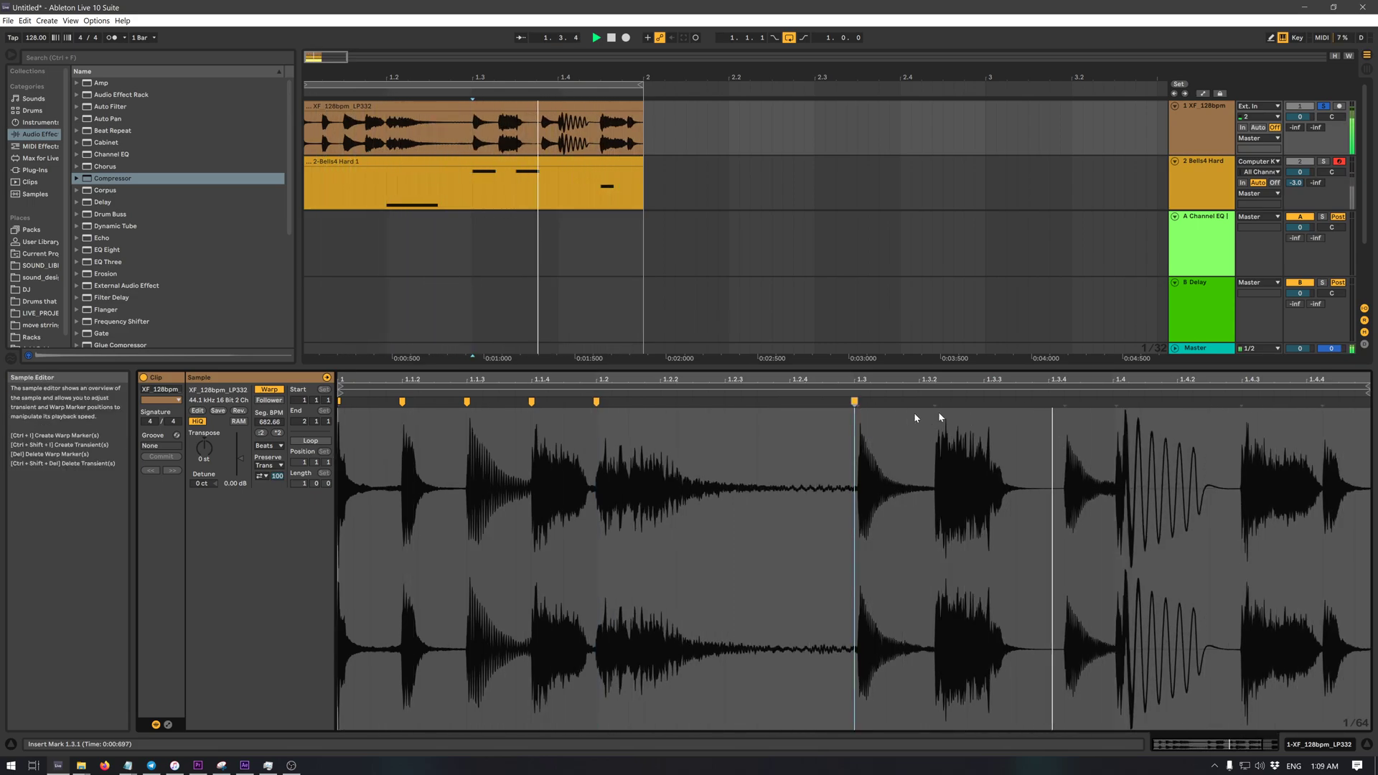
click(597, 402)
mouse_move(597, 402)
mouse_down()
mouse_move(761, 414)
mouse_move(730, 414)
mouse_up()
click(531, 402)
mouse_move(532, 402)
mouse_down()
mouse_move(614, 402)
mouse_move(596, 402)
mouse_up()
mouse_move(468, 402)
mouse_down()
mouse_move(538, 402)
mouse_move(462, 404)
mouse_up()
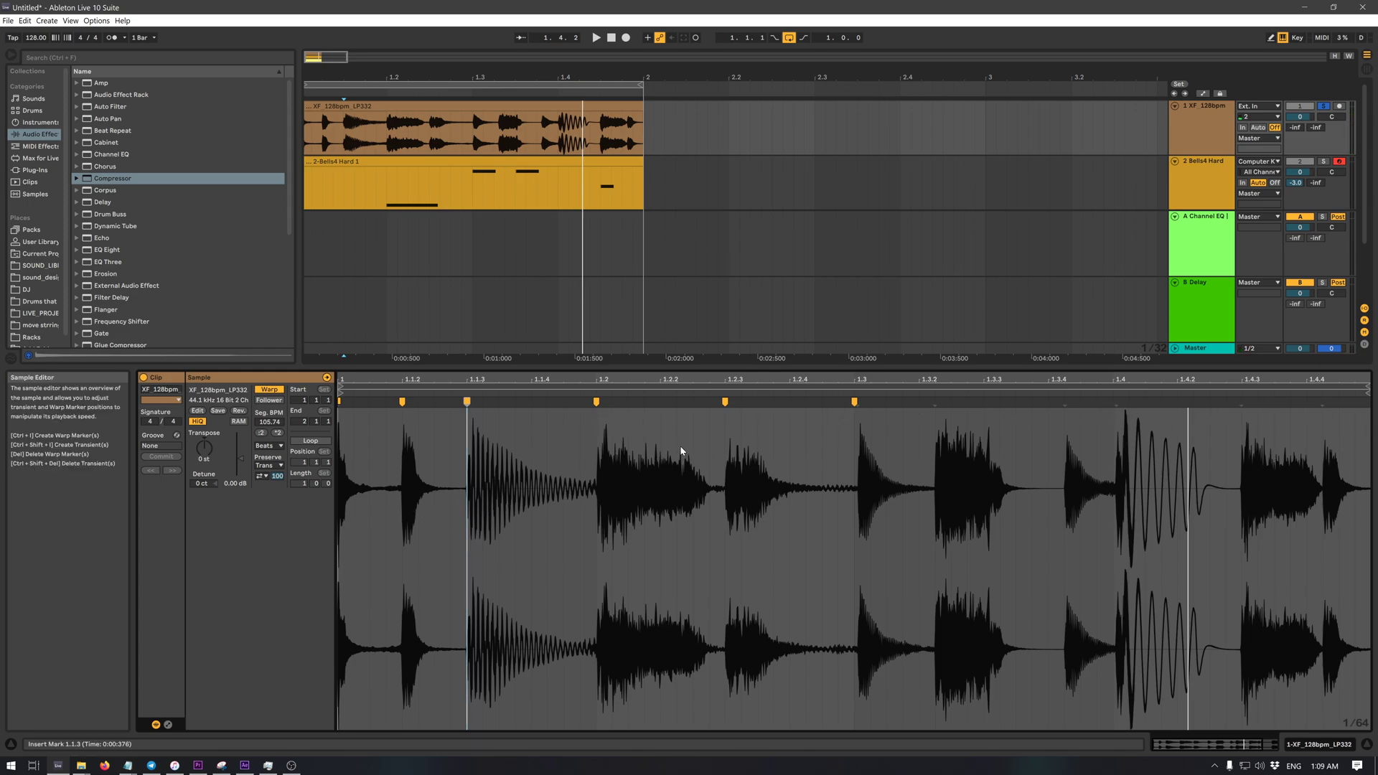
- Turn Warp off on the drum loop clip, and undo that along with the latest warp marker moves
click(270, 390)
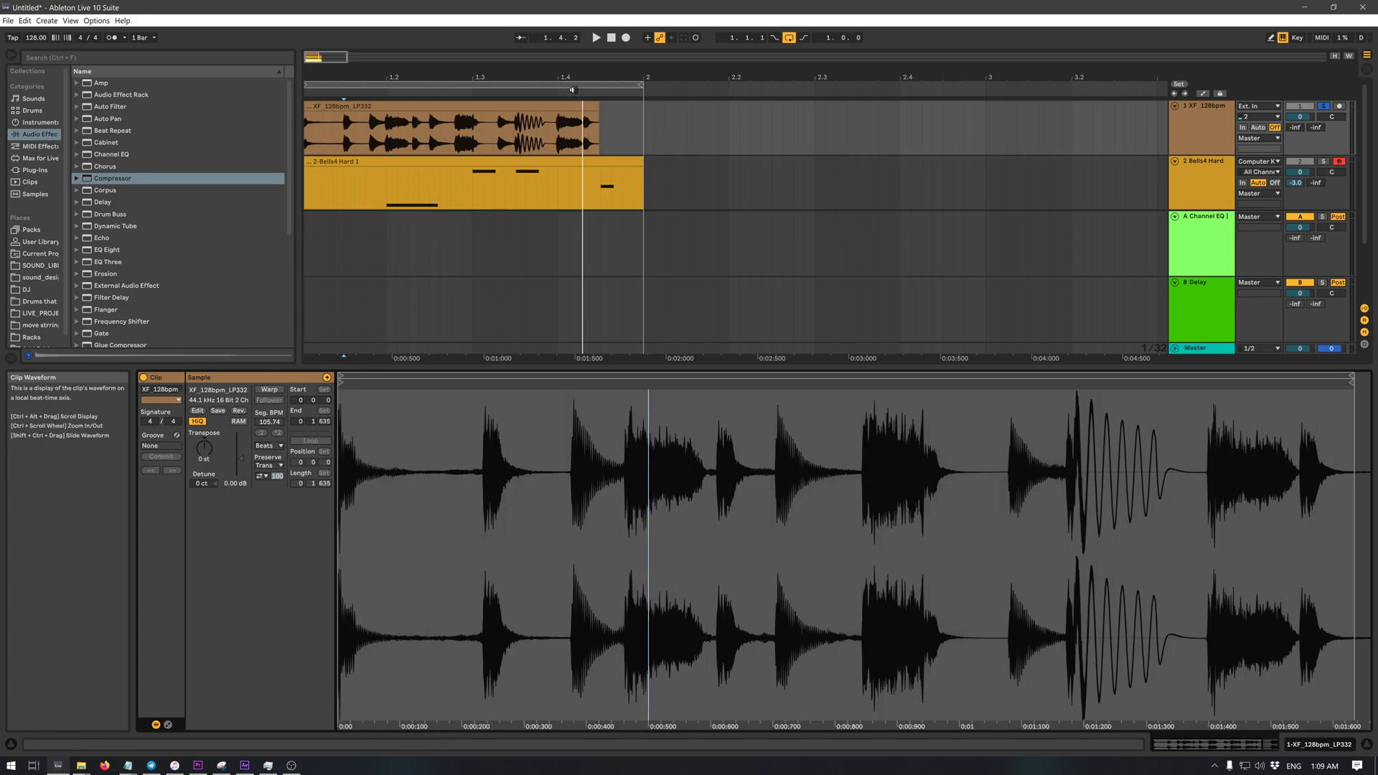
click(546, 105)
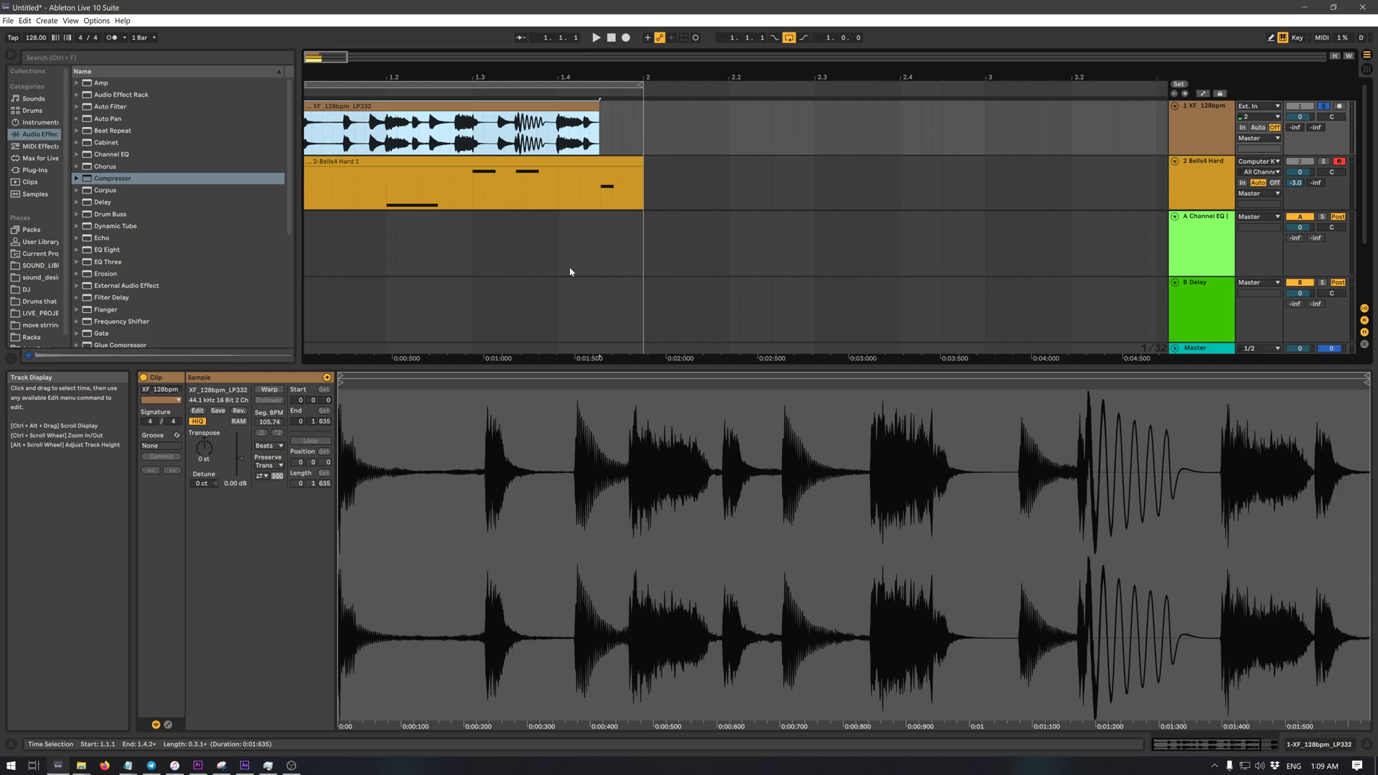
key(ctrl+z)
key(ctrl+z)
key(ctrl+z)
key(ctrl+z)
key(ctrl+z)
key(ctrl+z)
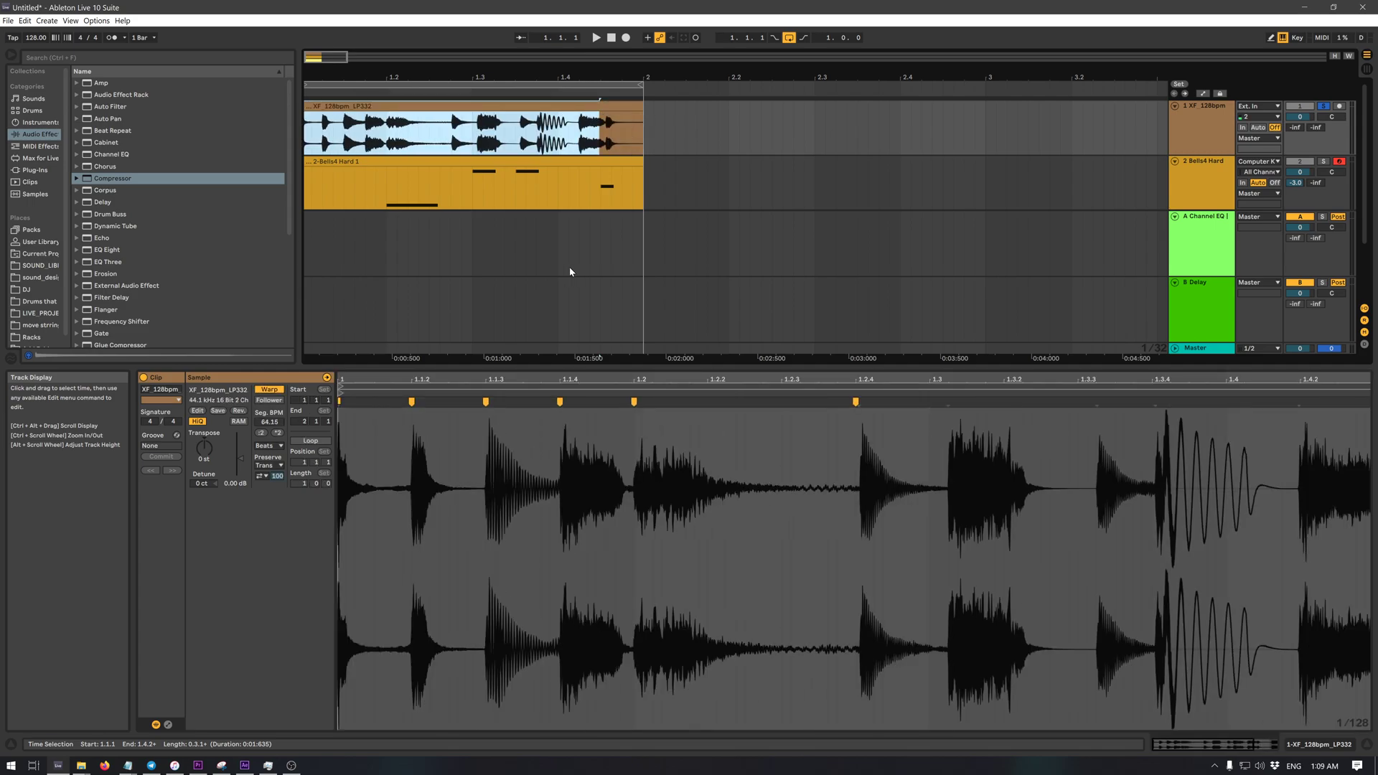
- Undo the remaining warp edits on the drum loop clip, back to its original unwarped version
key(ctrl+z)
key(ctrl+z)
key(ctrl+z)
key(ctrl+z)
key(ctrl+z)
key(ctrl+z)
key(ctrl+z)
key(ctrl+z)
key(ctrl+z)
key(ctrl+z)
key(ctrl+z)
key(ctrl+z)
key(ctrl+z)
key(ctrl+z)
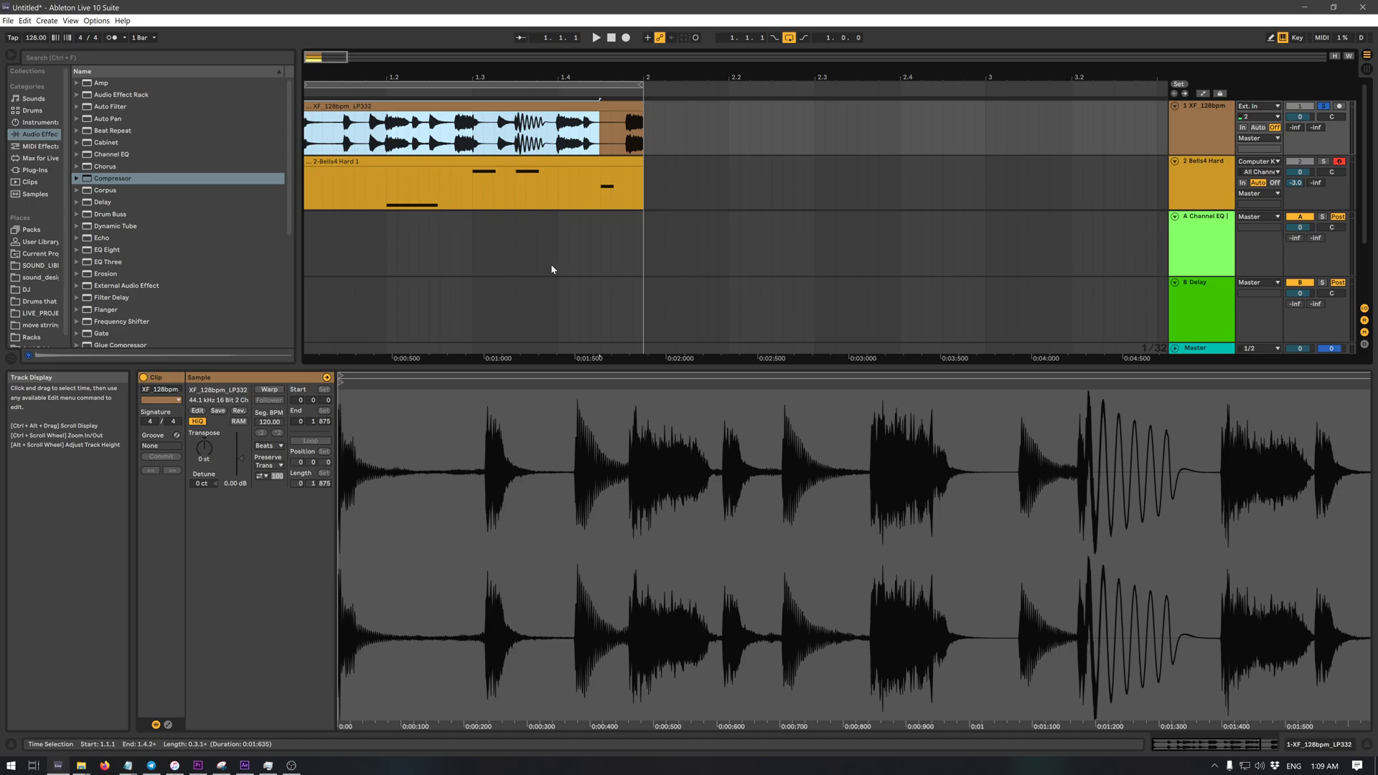
- Try transposing the XF_128bpm clip to -6 st, and undo the change
click(552, 268)
drag(547, 92, 651, 103)
click(639, 106)
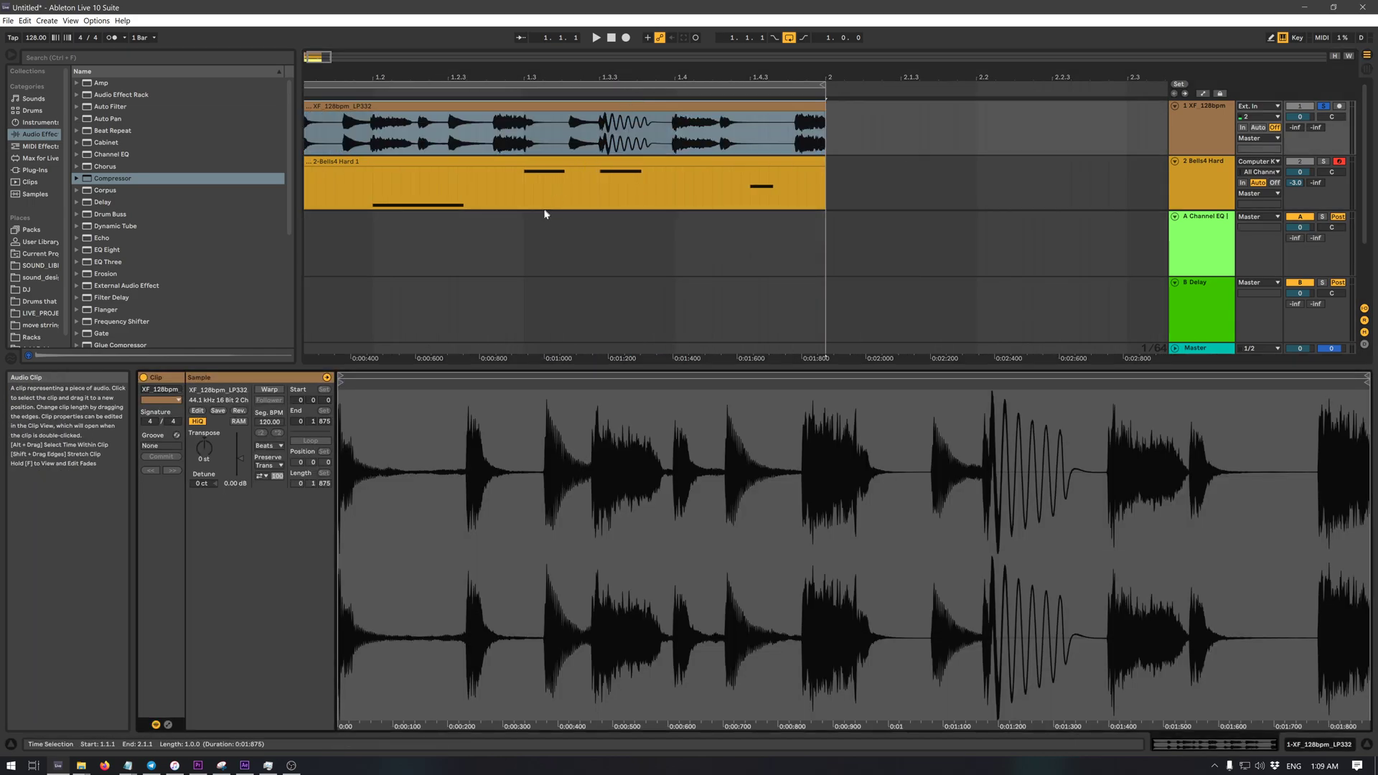
key(ctrl+d)
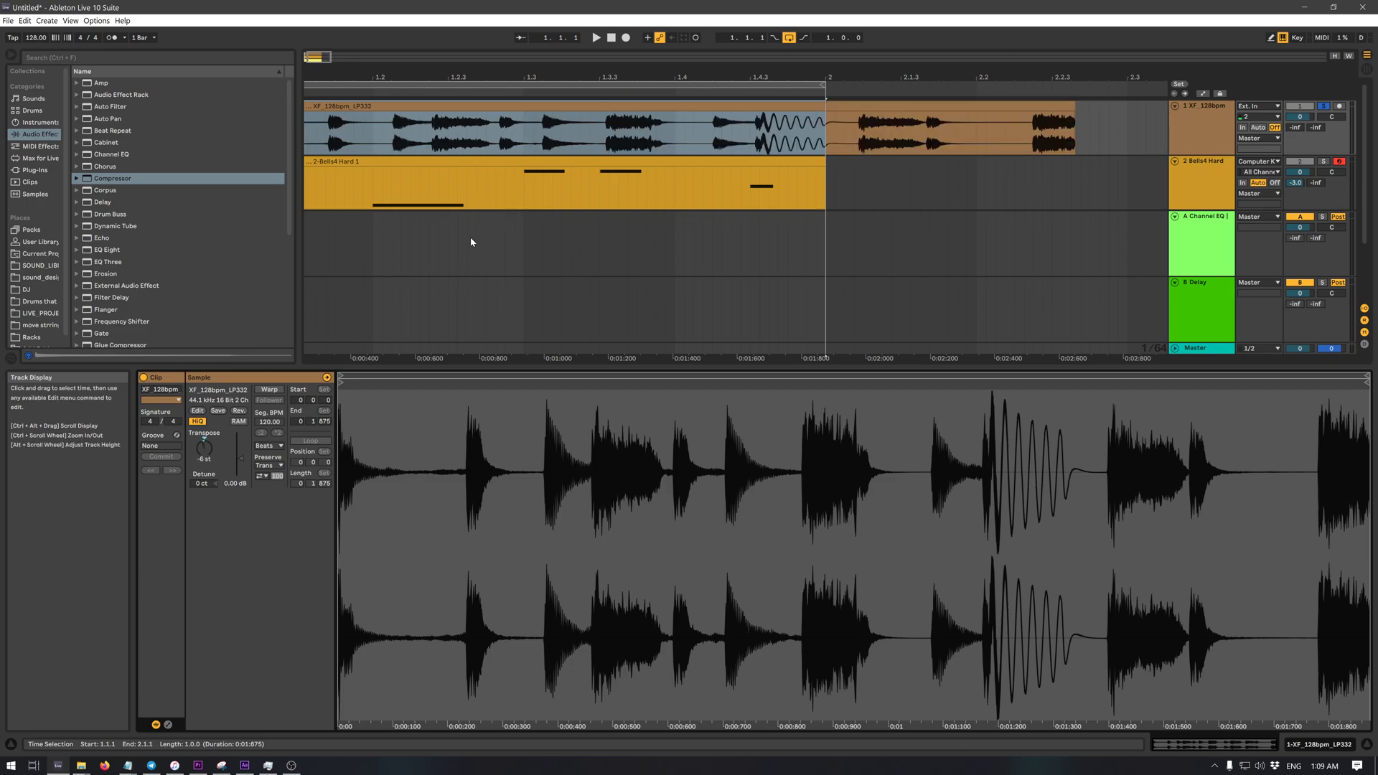
key(ctrl+z)
click(466, 242)
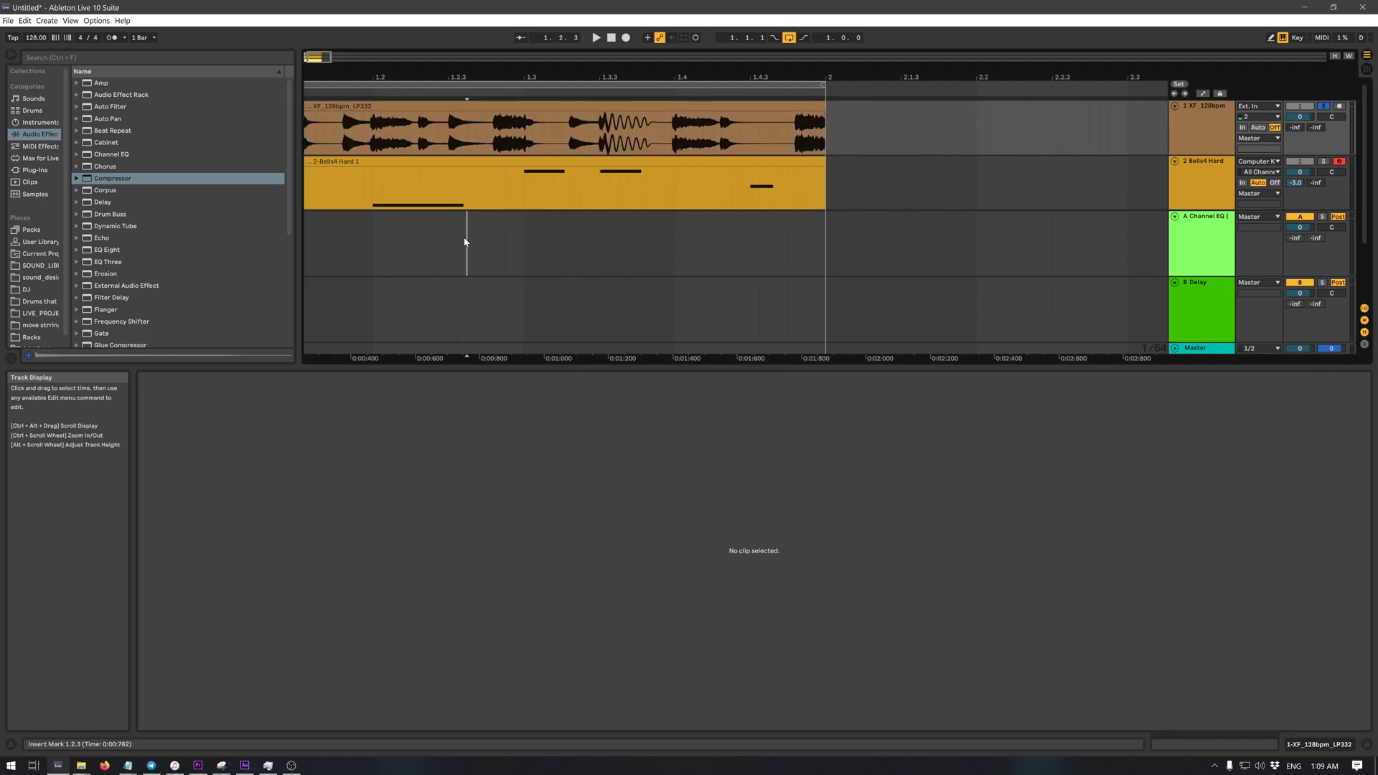
- Play the loop briefly, enlarge the arrangement area to show all tracks, and turn off Solo on the XF_128bpm track
key(space)
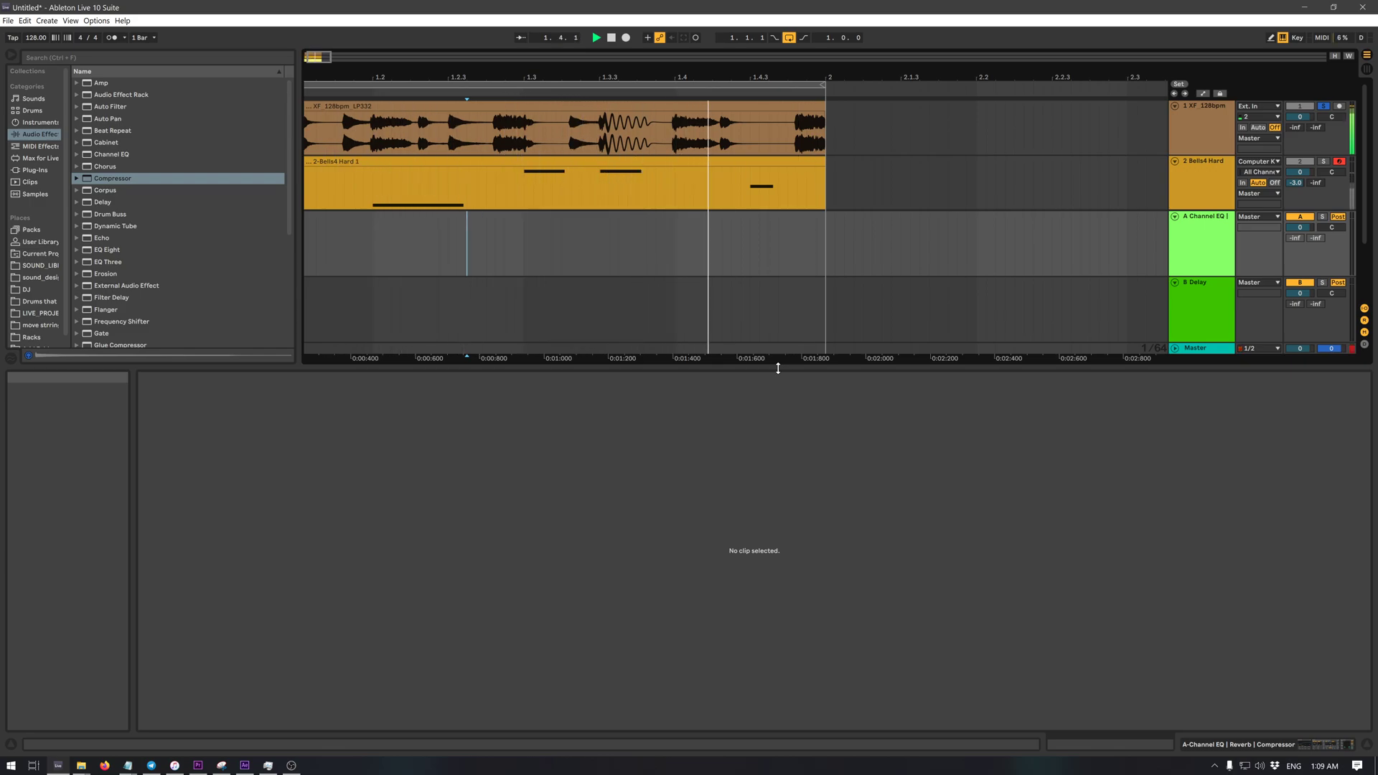
drag(779, 366, 692, 538)
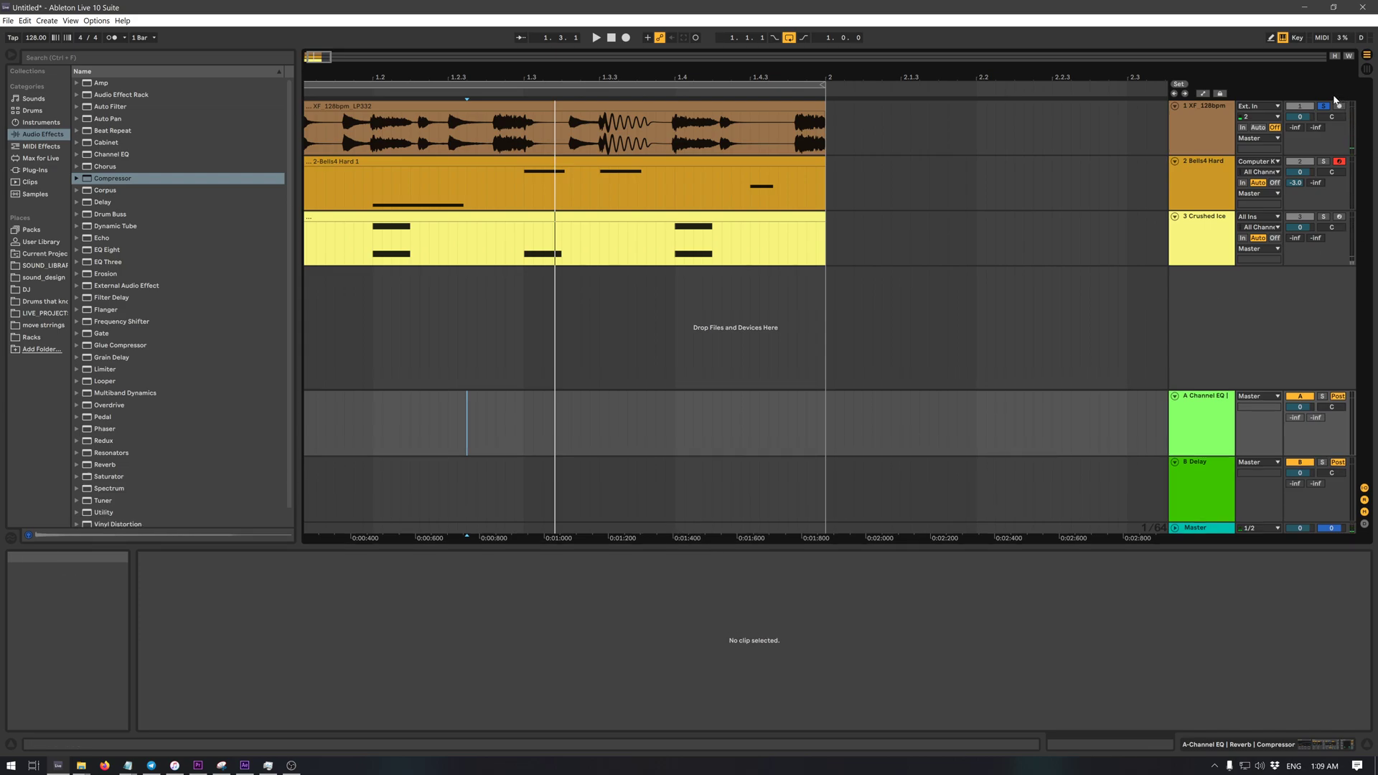
click(1324, 105)
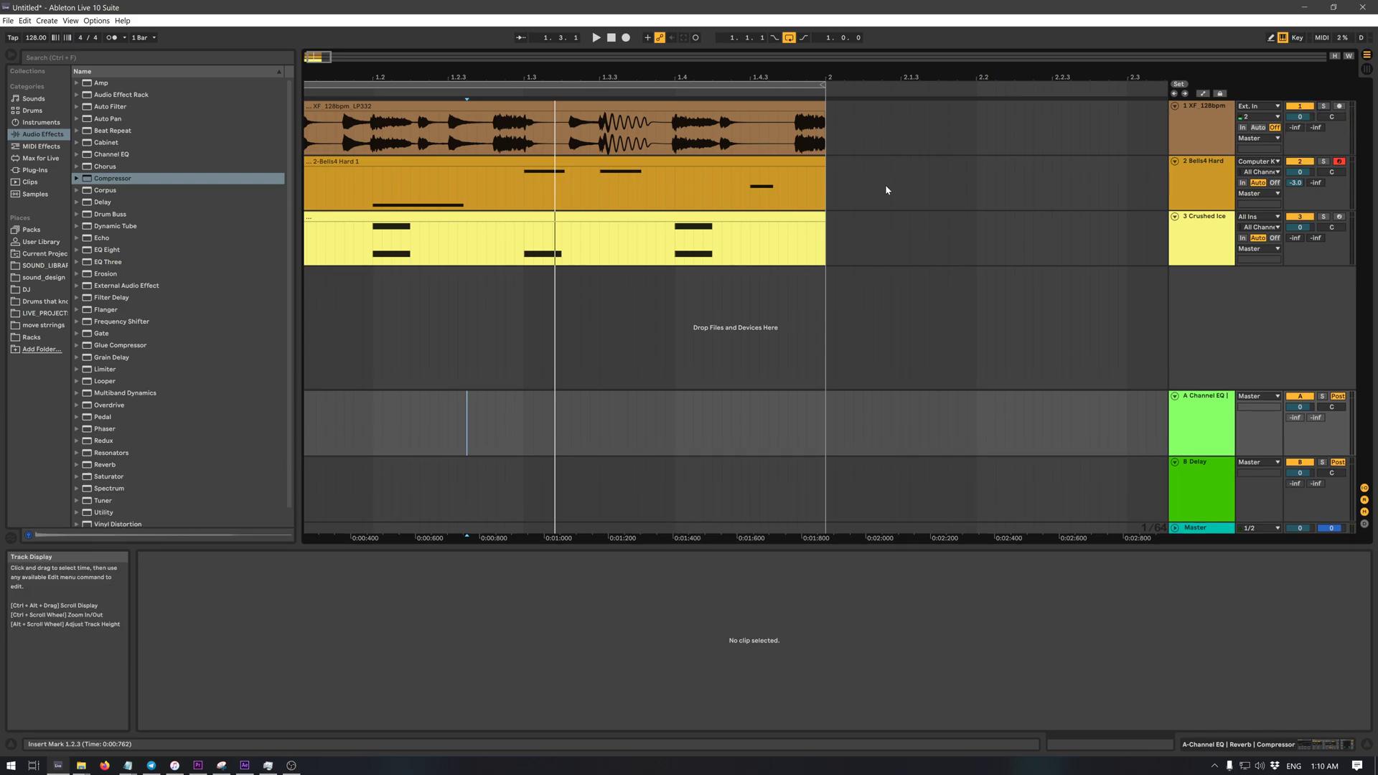
- Set the 2 Bells4 Hard track's volume to -4.6 dB and show its Track Volume automation
click(1204, 95)
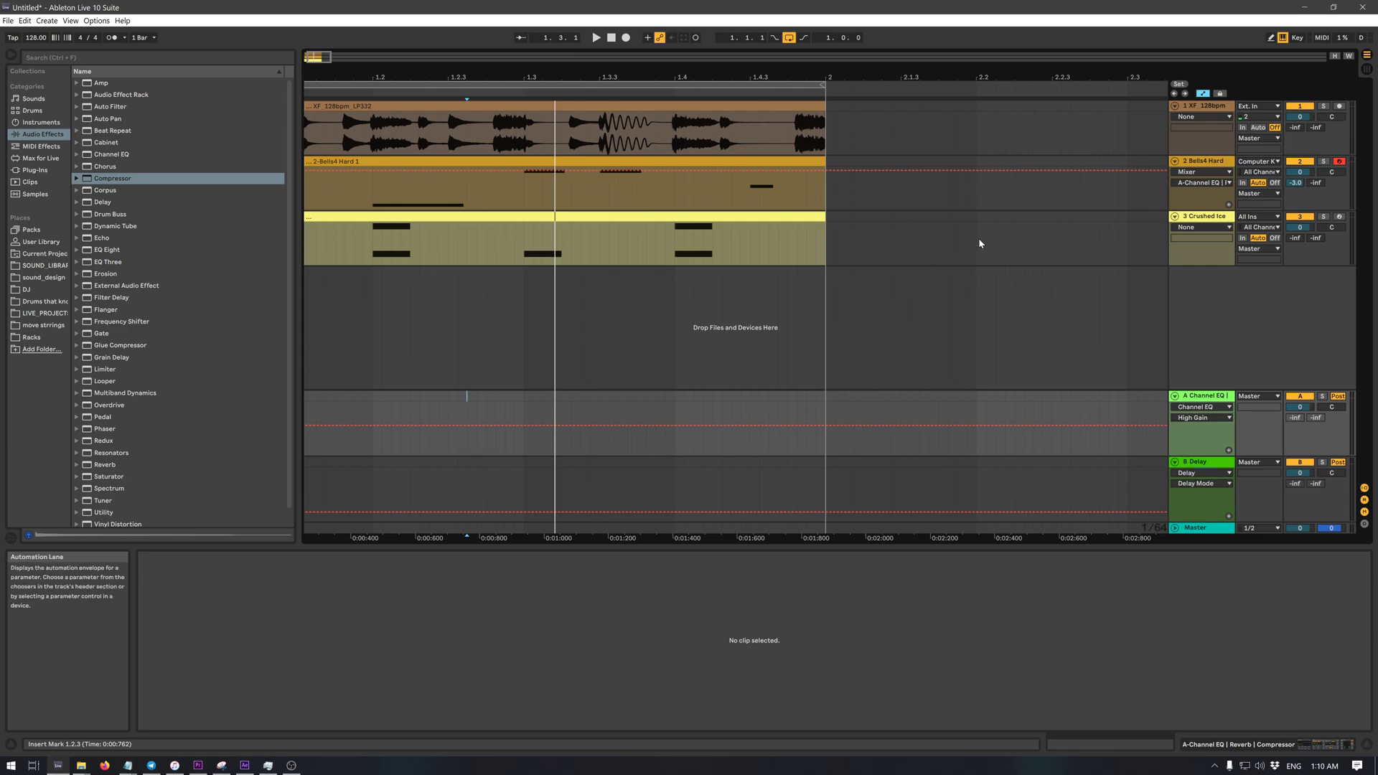
click(1208, 93)
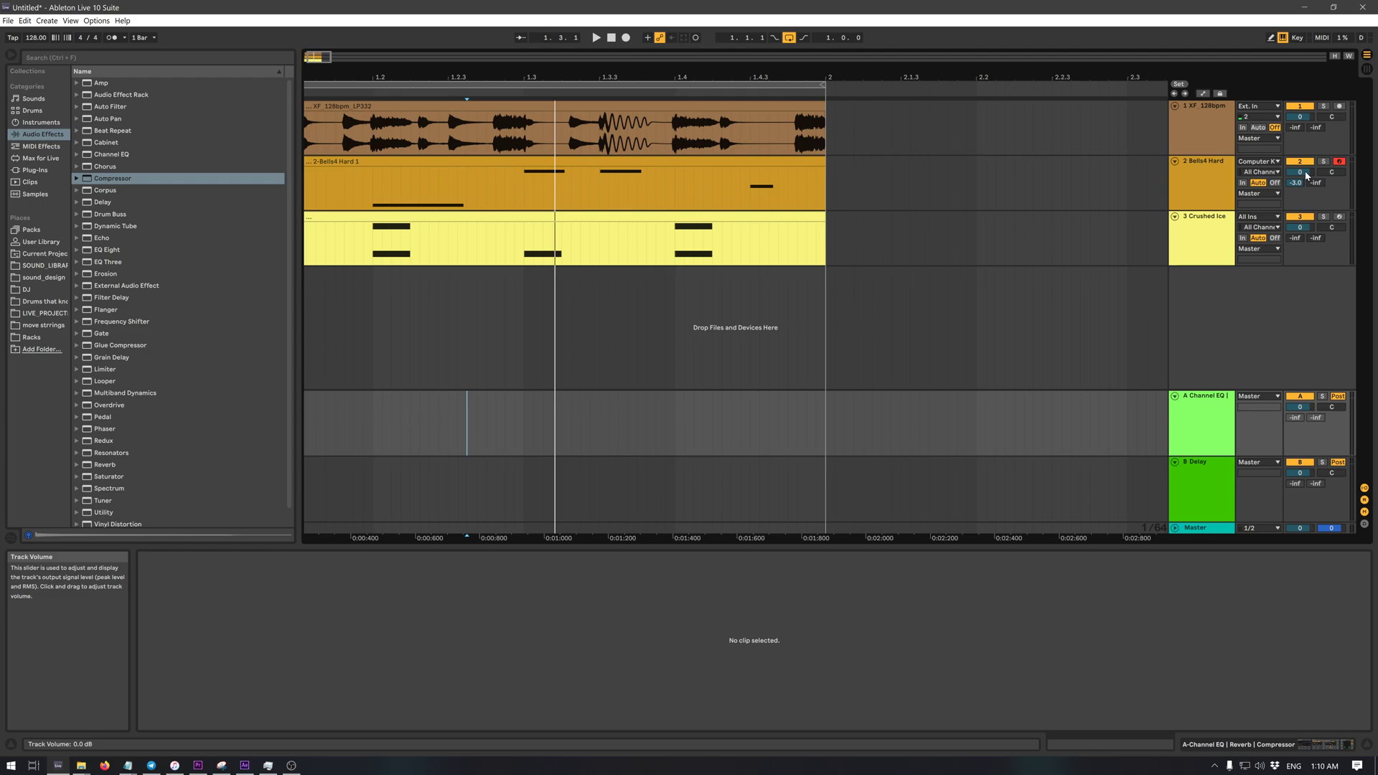
click(1204, 96)
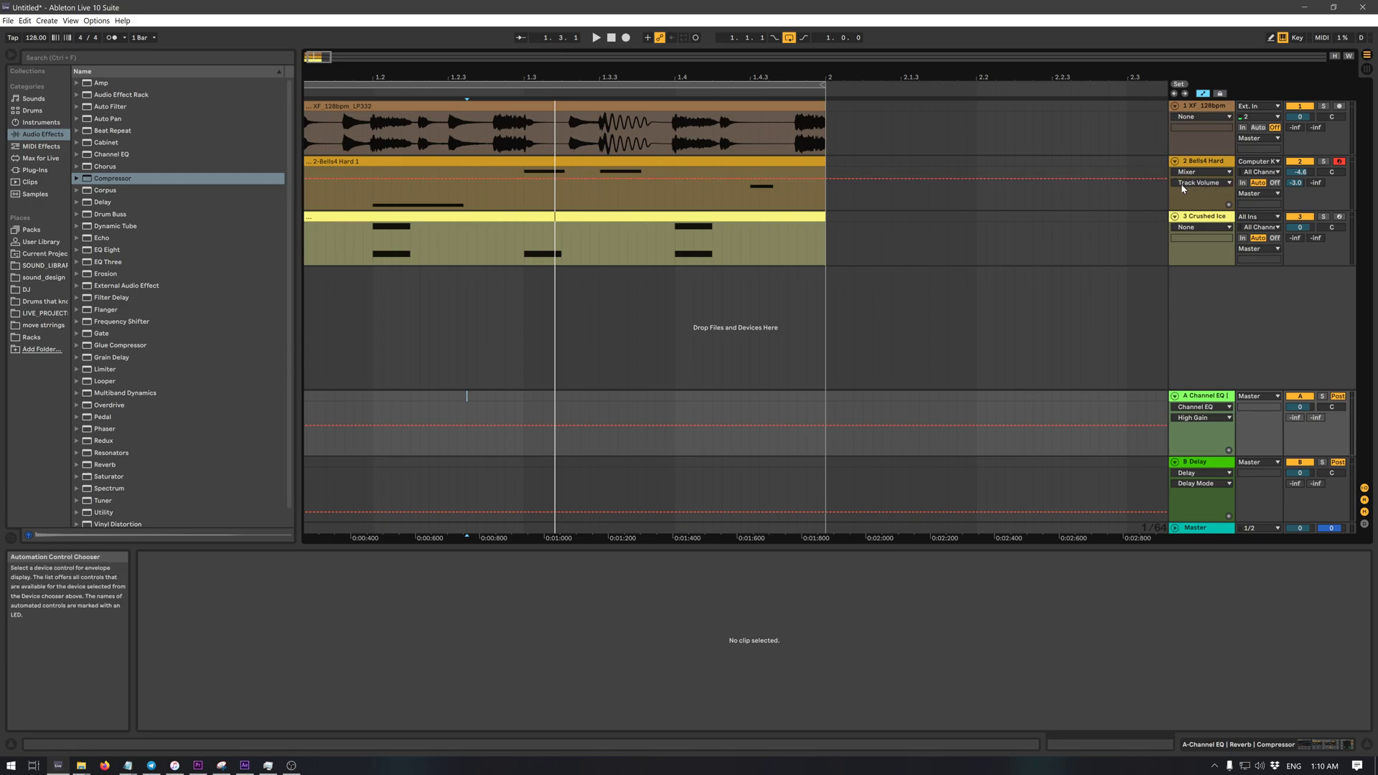
- Automate the 2 Bells4 Hard track's volume from -4.6 dB up to 3.6 dB just before 1.3, and play the loop
click(364, 178)
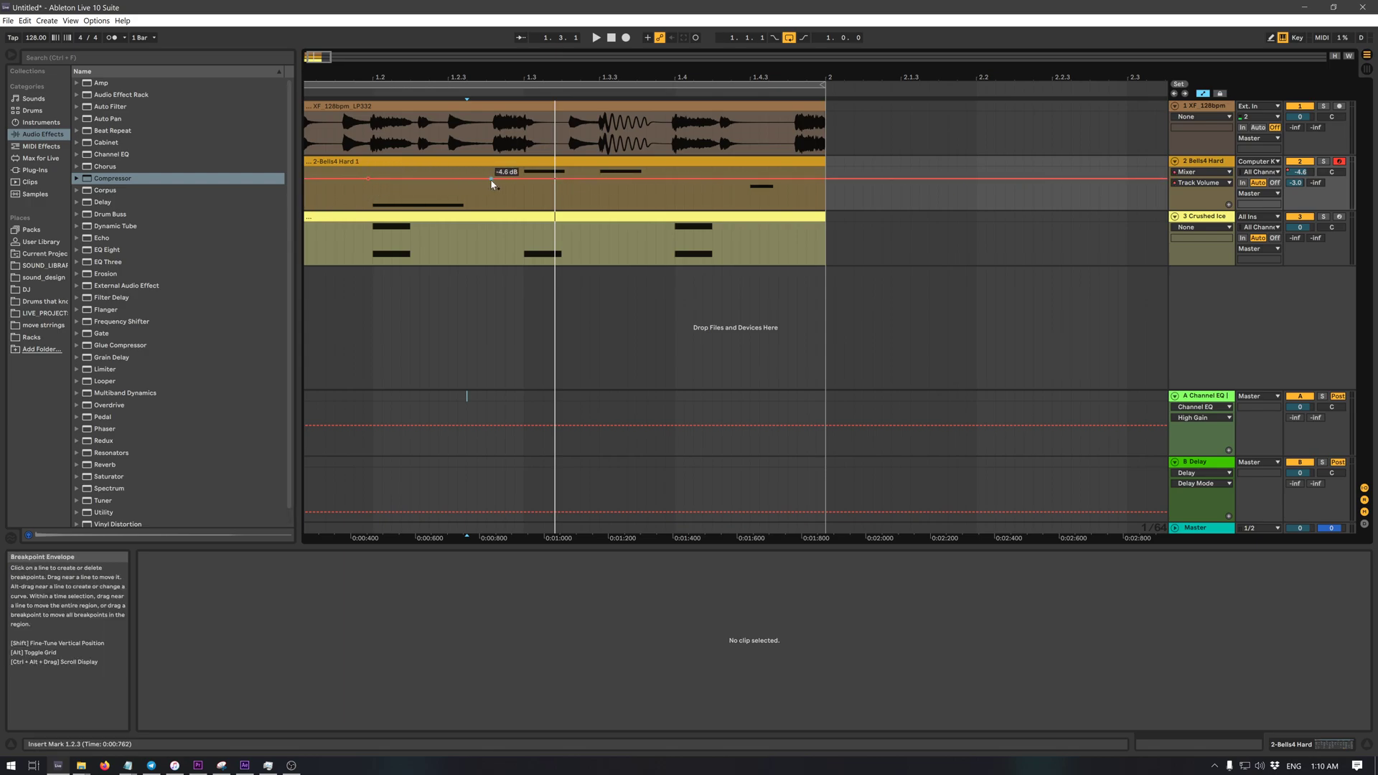
drag(514, 180, 514, 170)
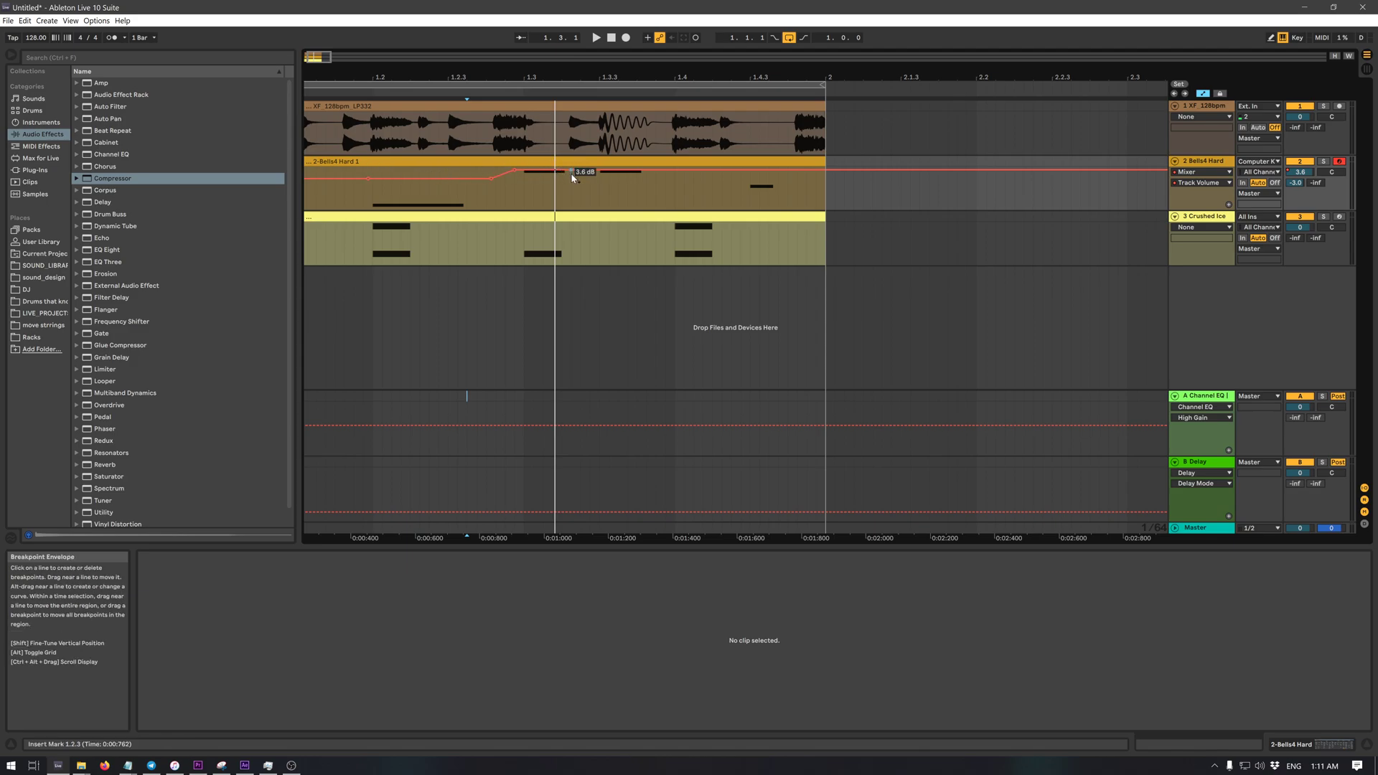
drag(444, 69, 517, 70)
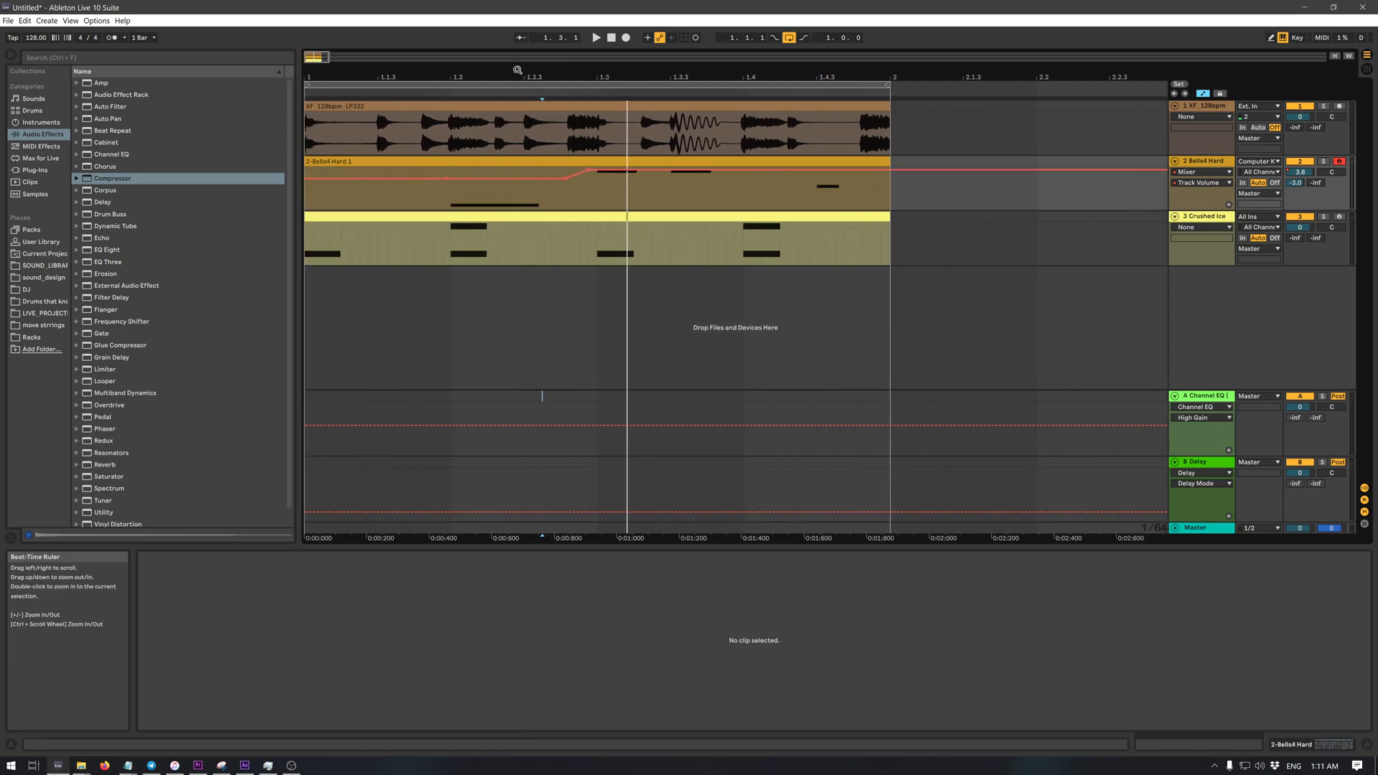
click(449, 85)
key(space)
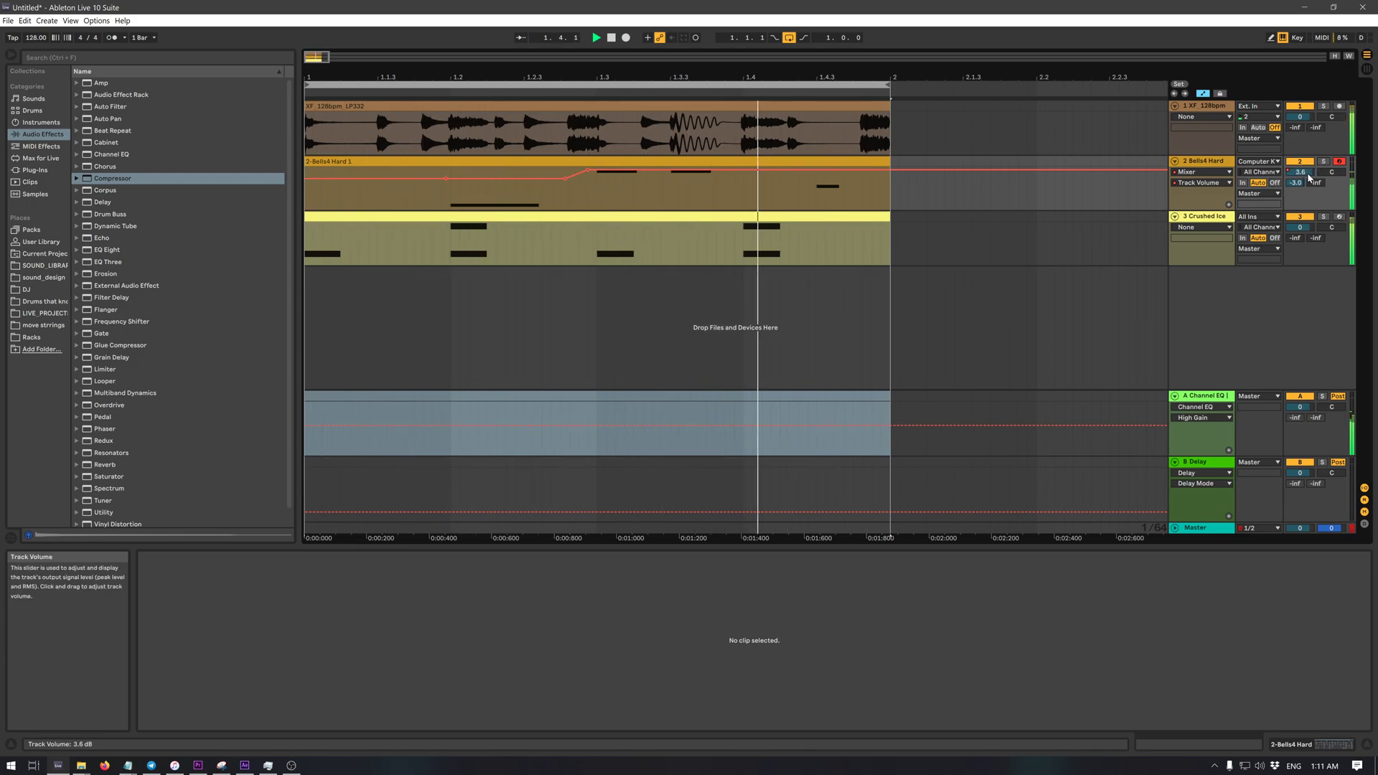
- Move the breakpoint that starts the volume rise back to about 1.2, and undo all the Bells4 Hard volume automation
mouse_move(570, 179)
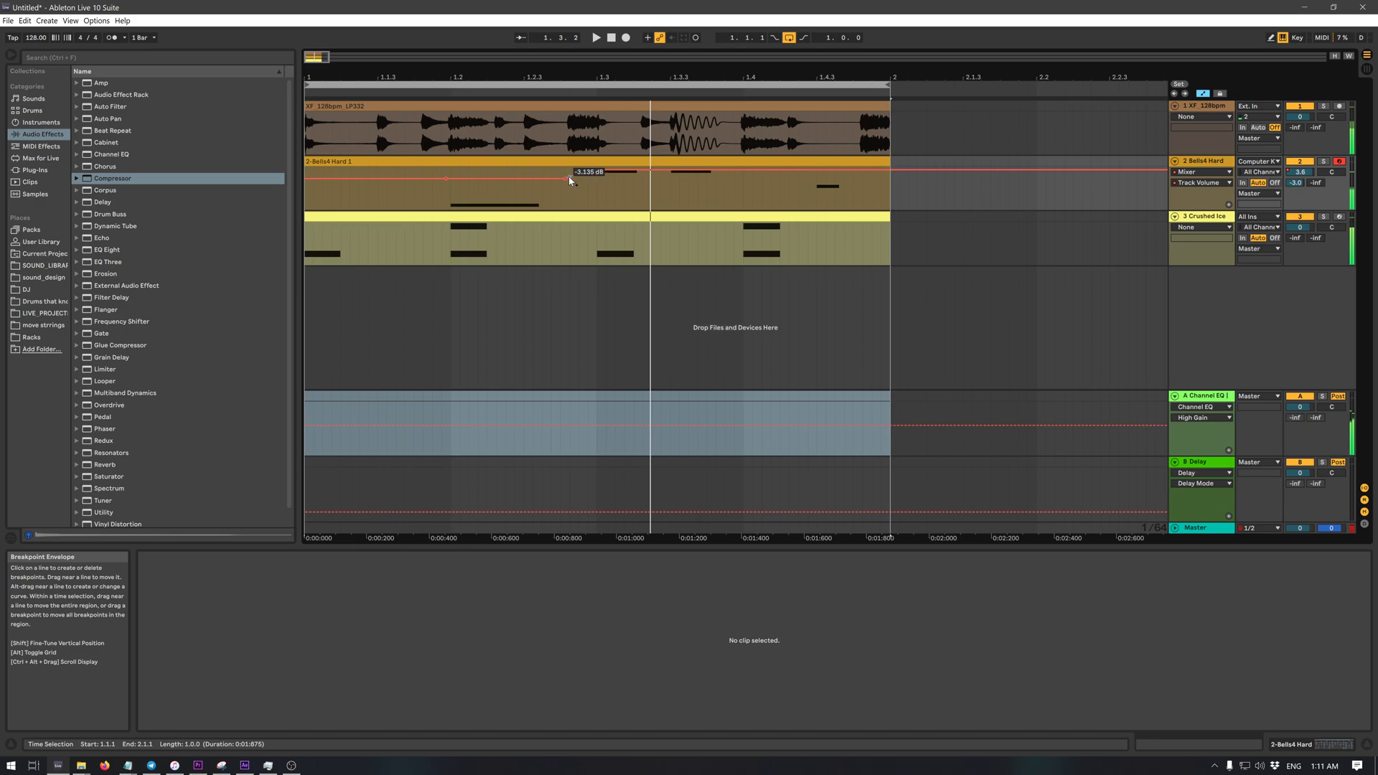
drag(563, 181, 460, 181)
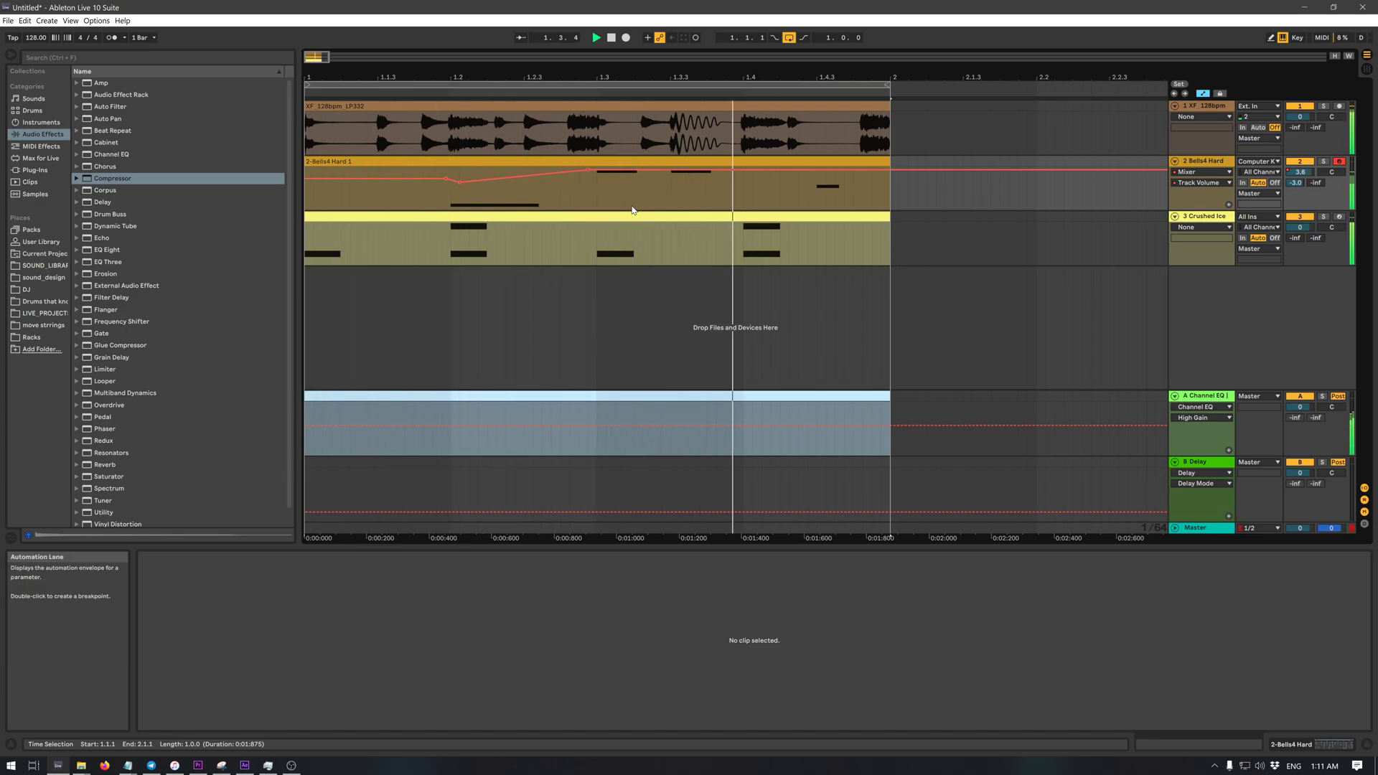
key(ctrl+z)
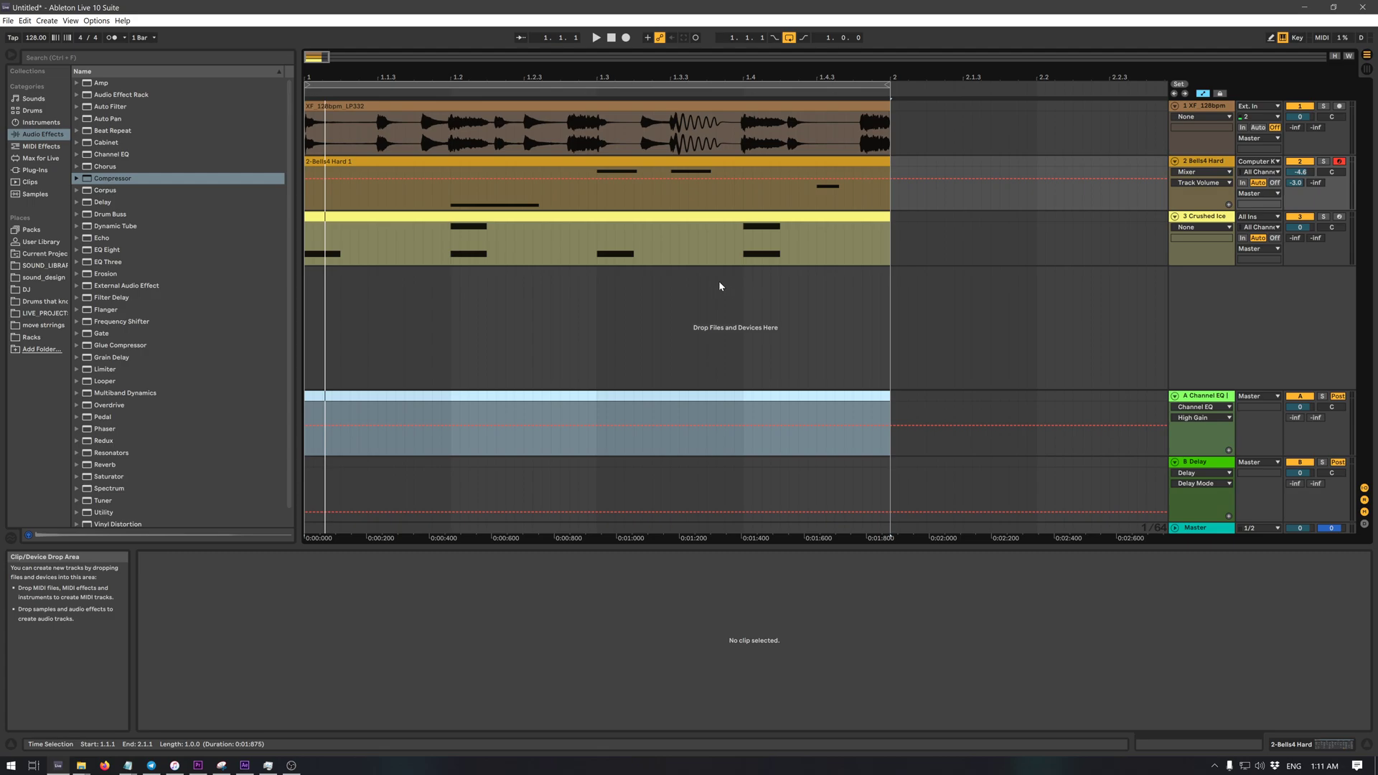
- Show the 2 Bells4 Hard track's automation lane for its send to return A and view the list of automatable mixer parameters
click(414, 240)
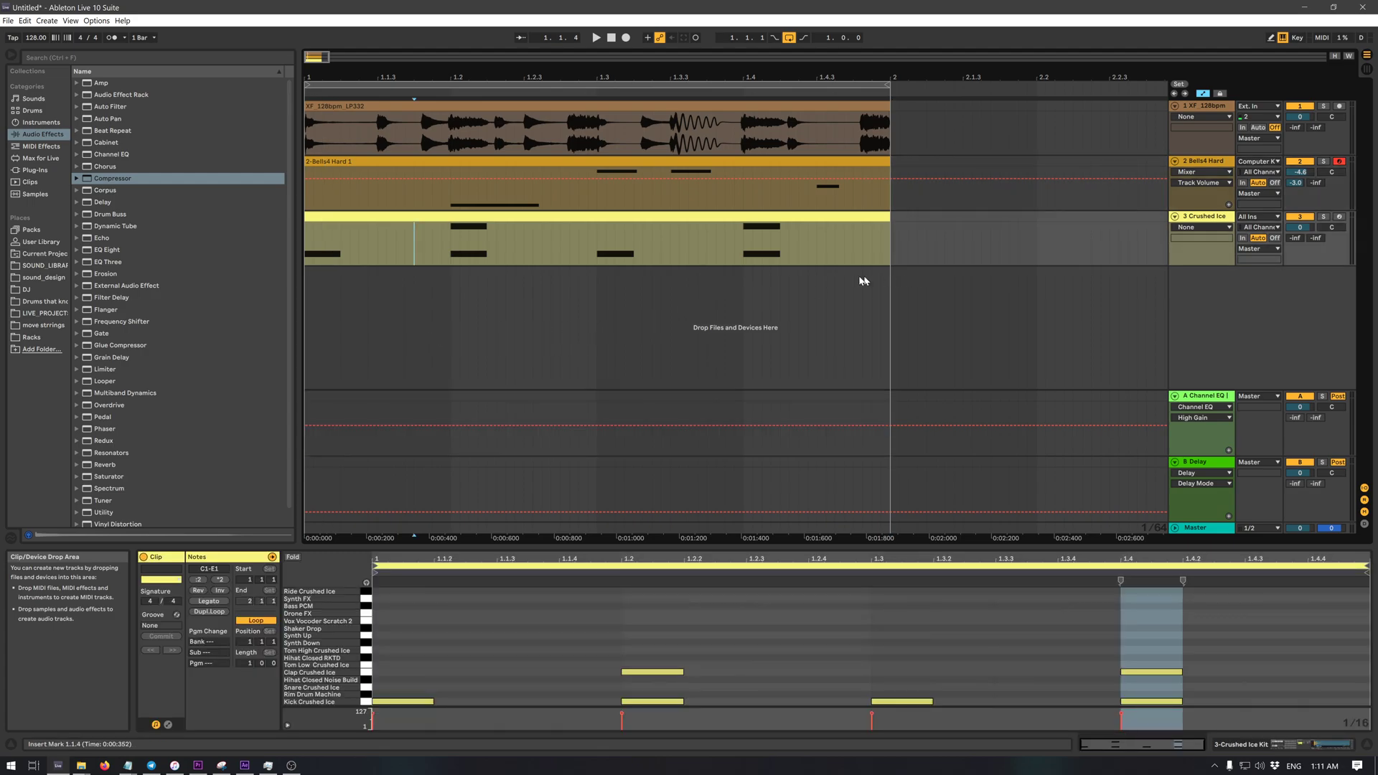
click(1298, 183)
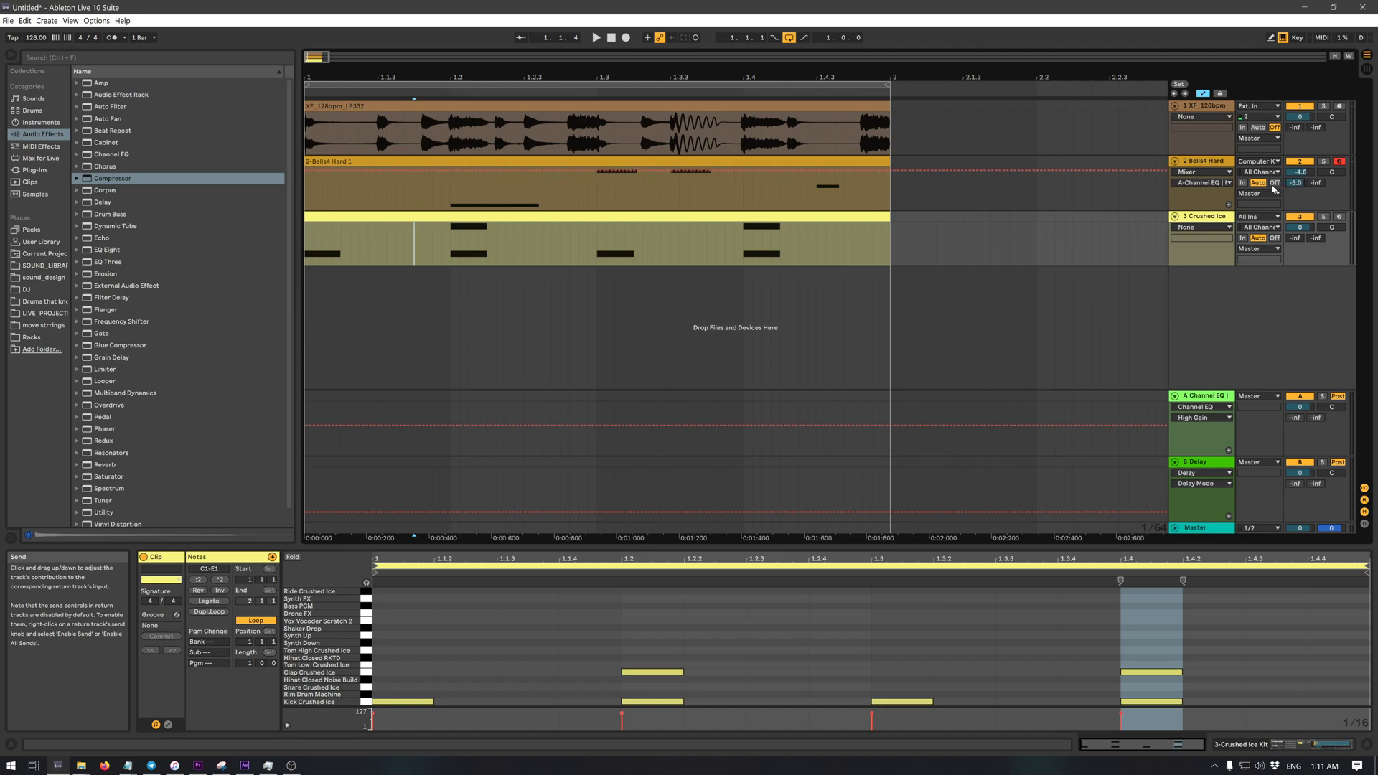
click(1222, 183)
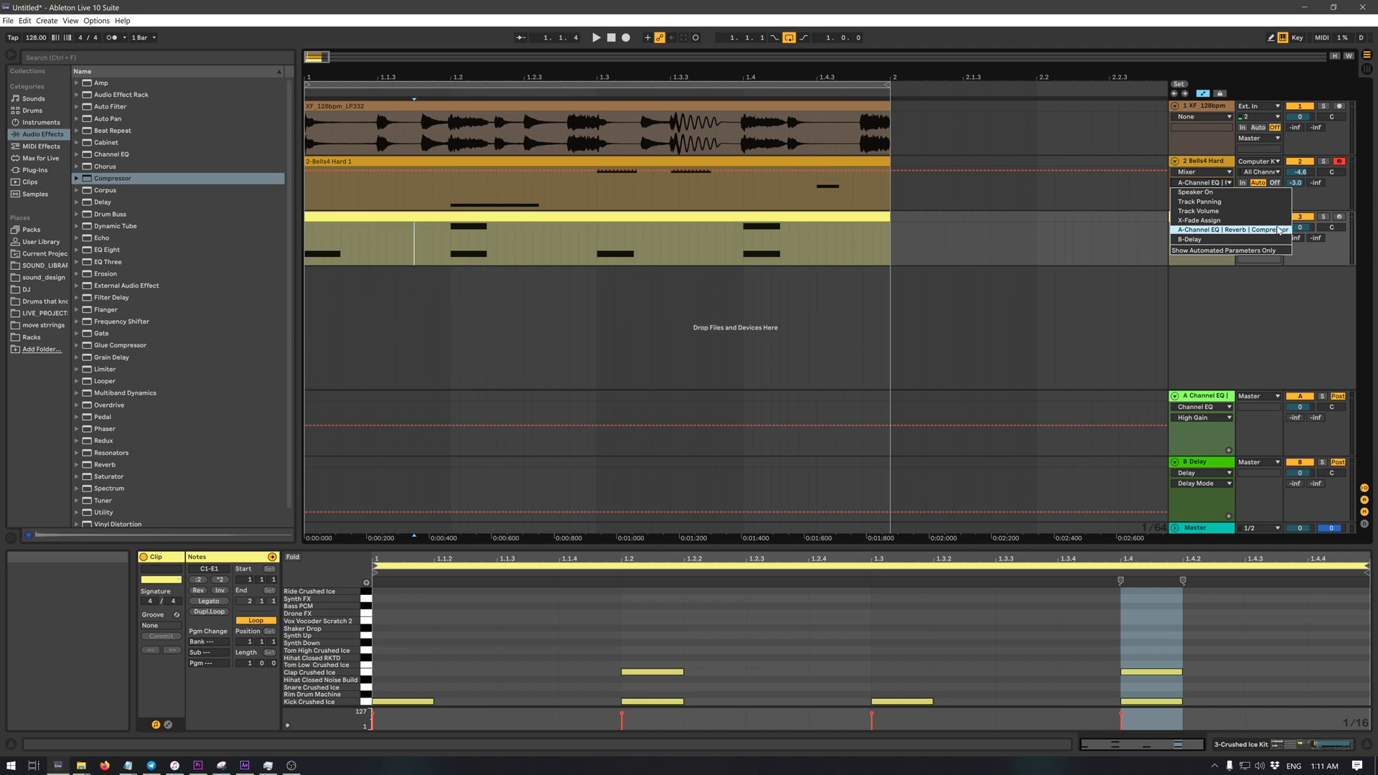
click(1347, 206)
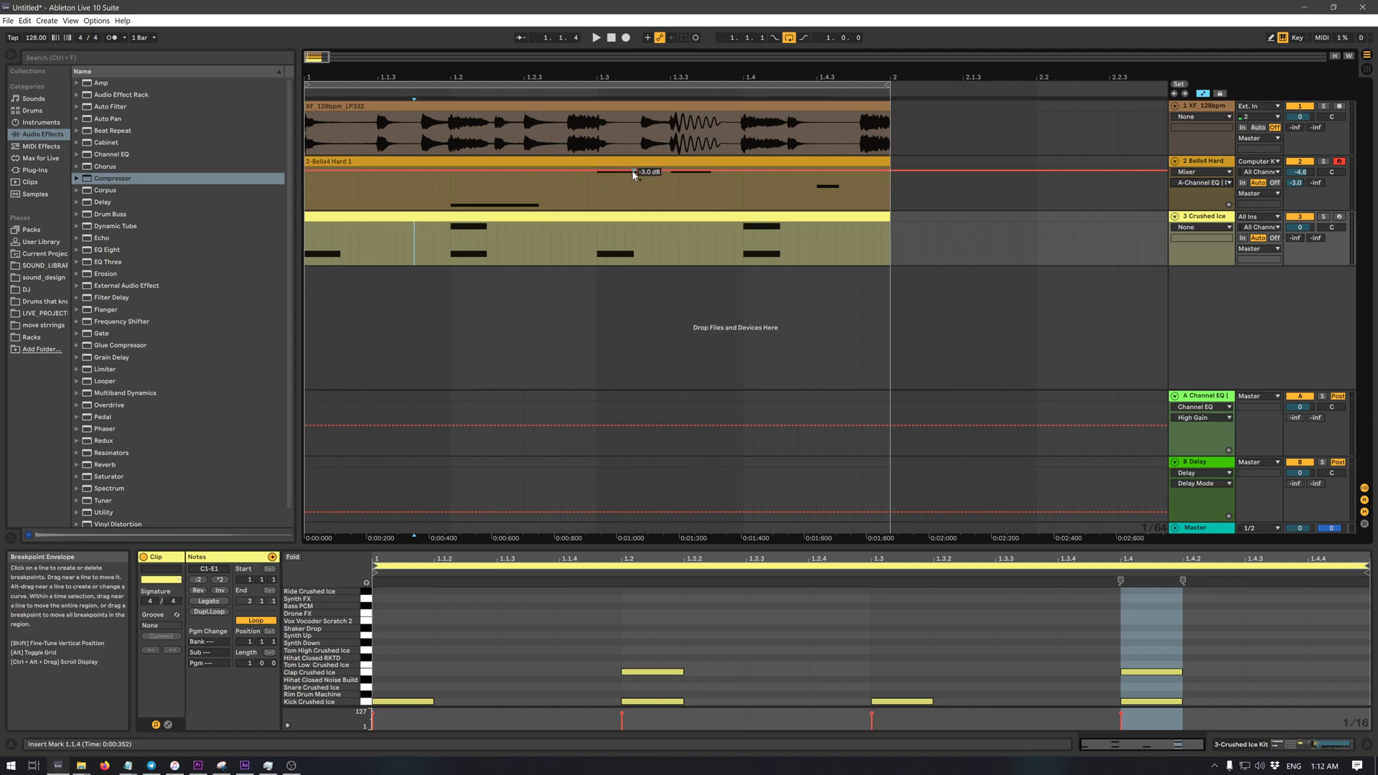
- Automate Bells4 Hard's send A to rise from -26.0 dB at 1.3 to -3.0 dB at about 1.3.4, and play the loop
click(709, 170)
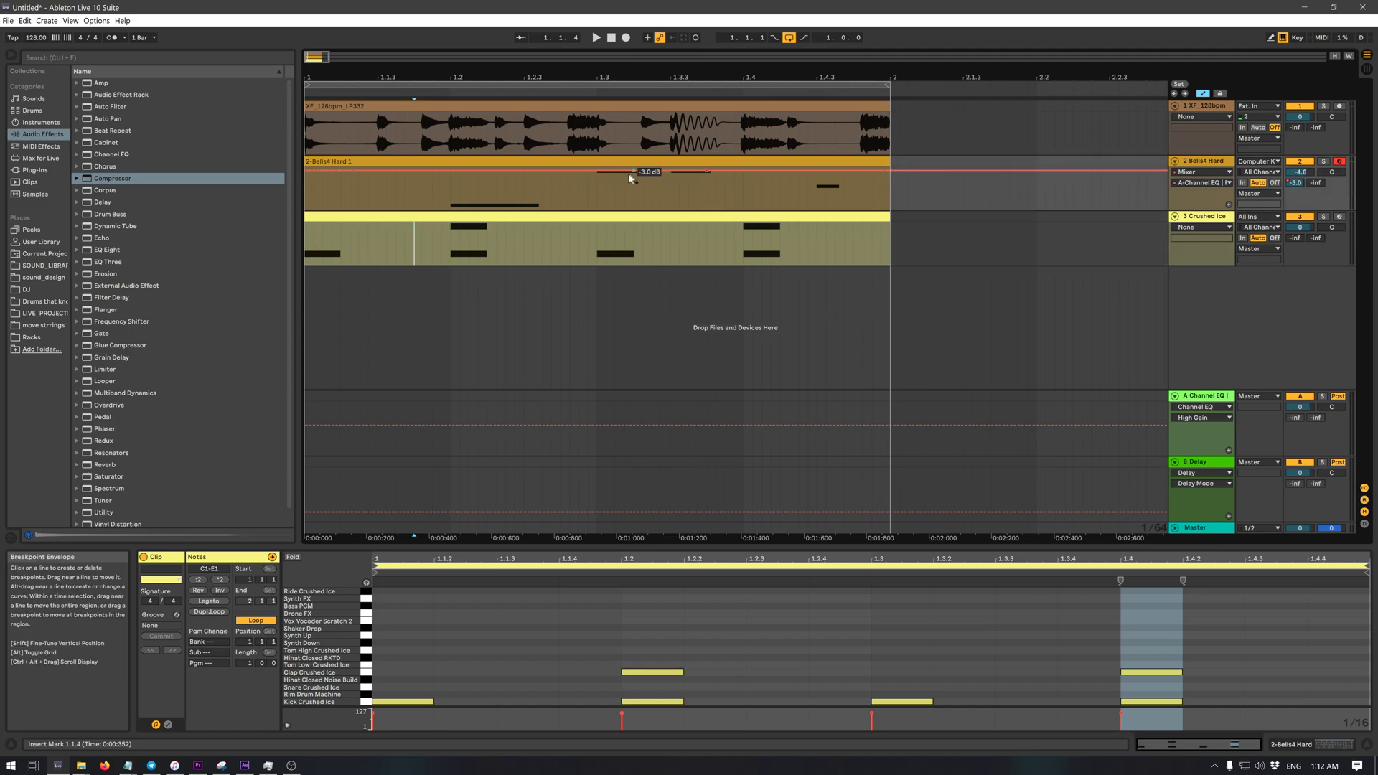
drag(597, 171, 596, 195)
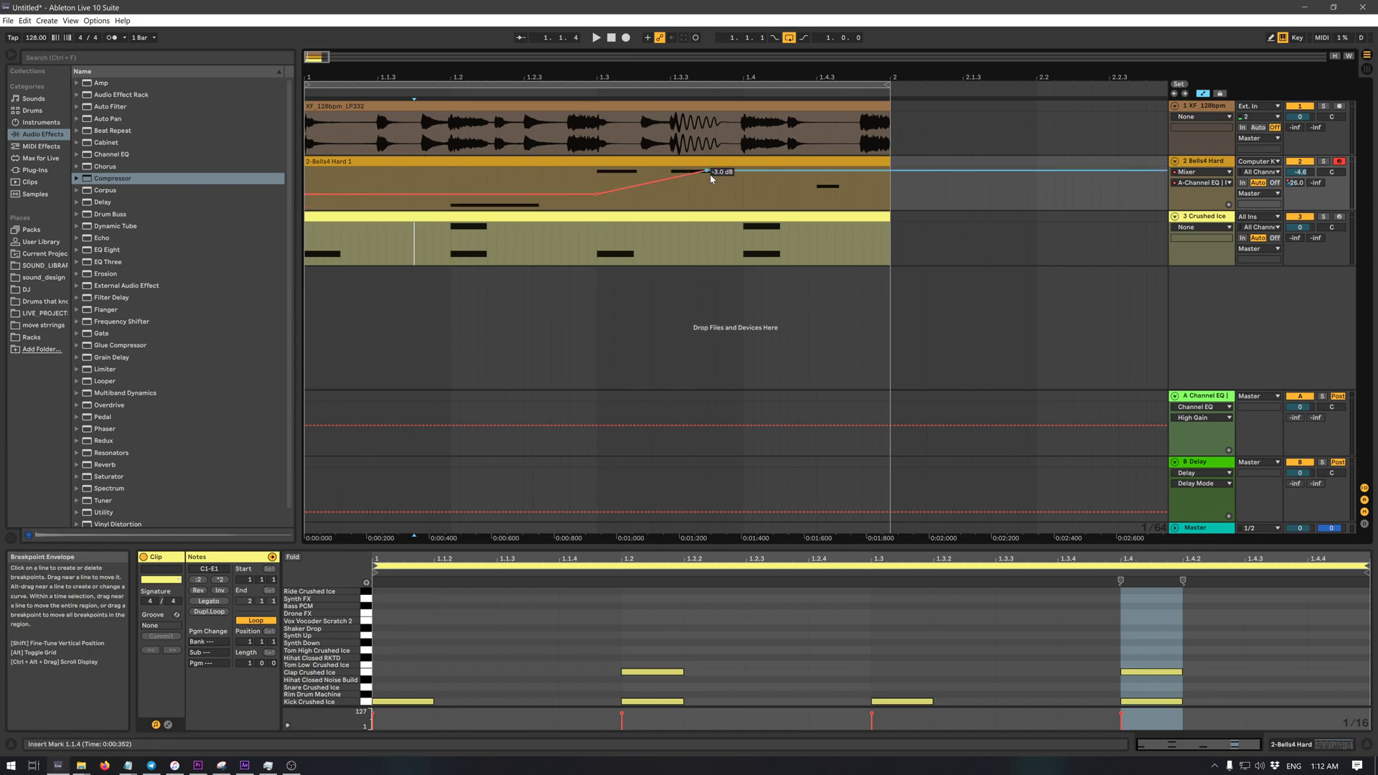
click(443, 87)
key(space)
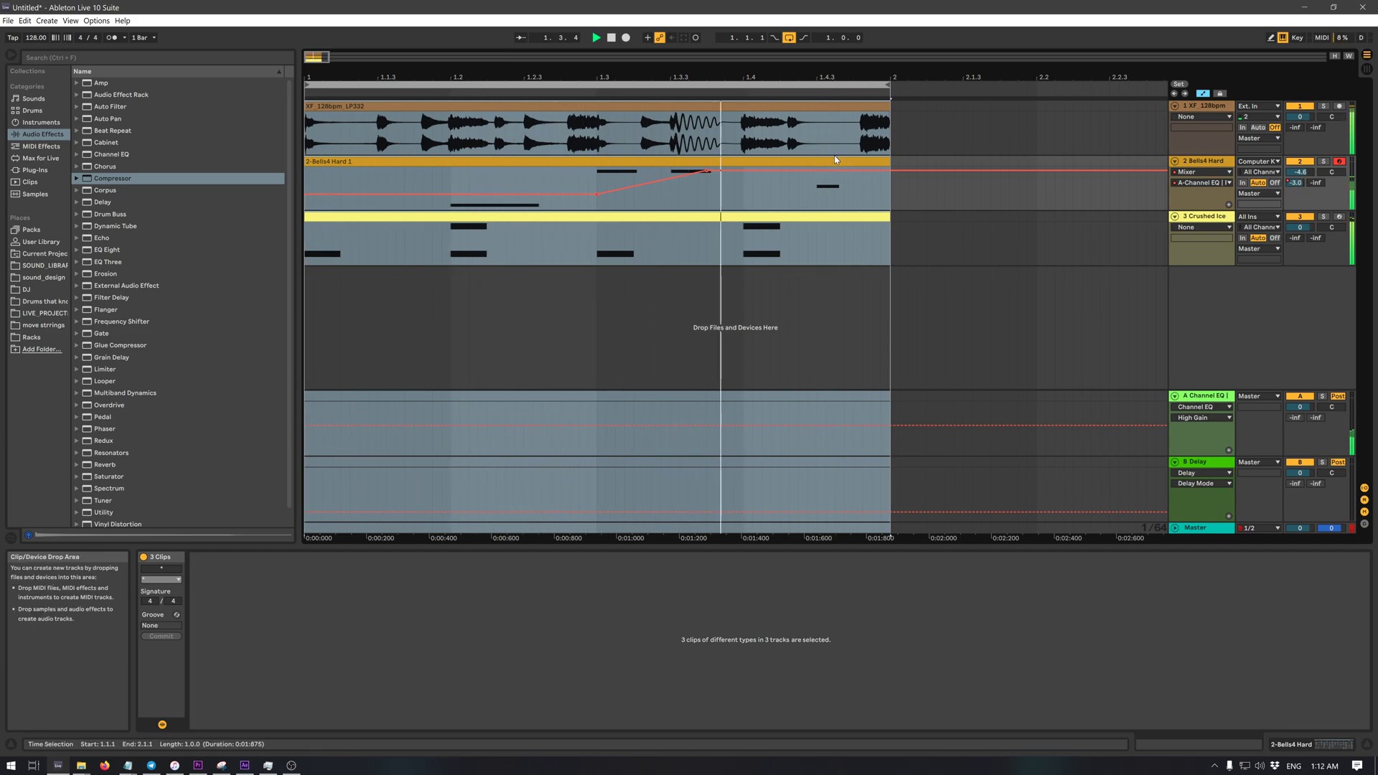
key(space)
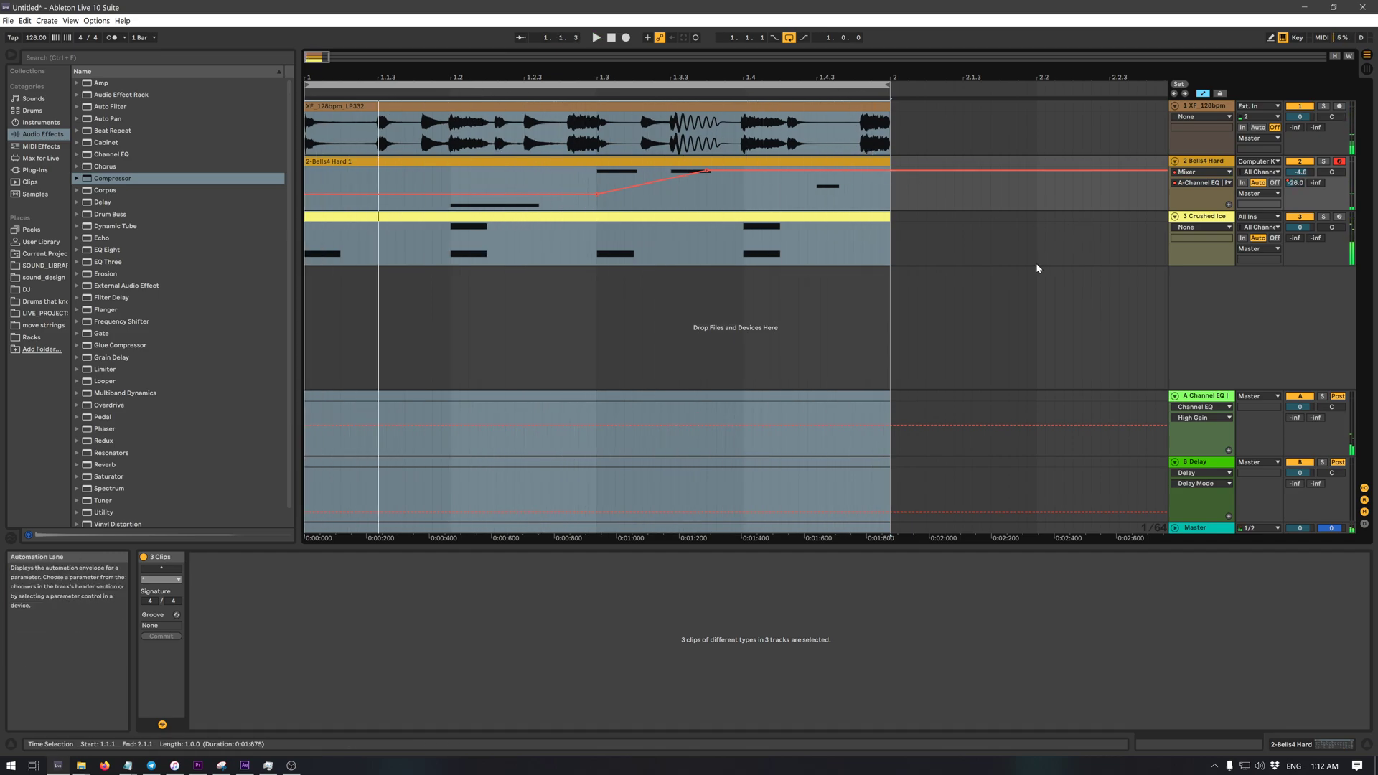
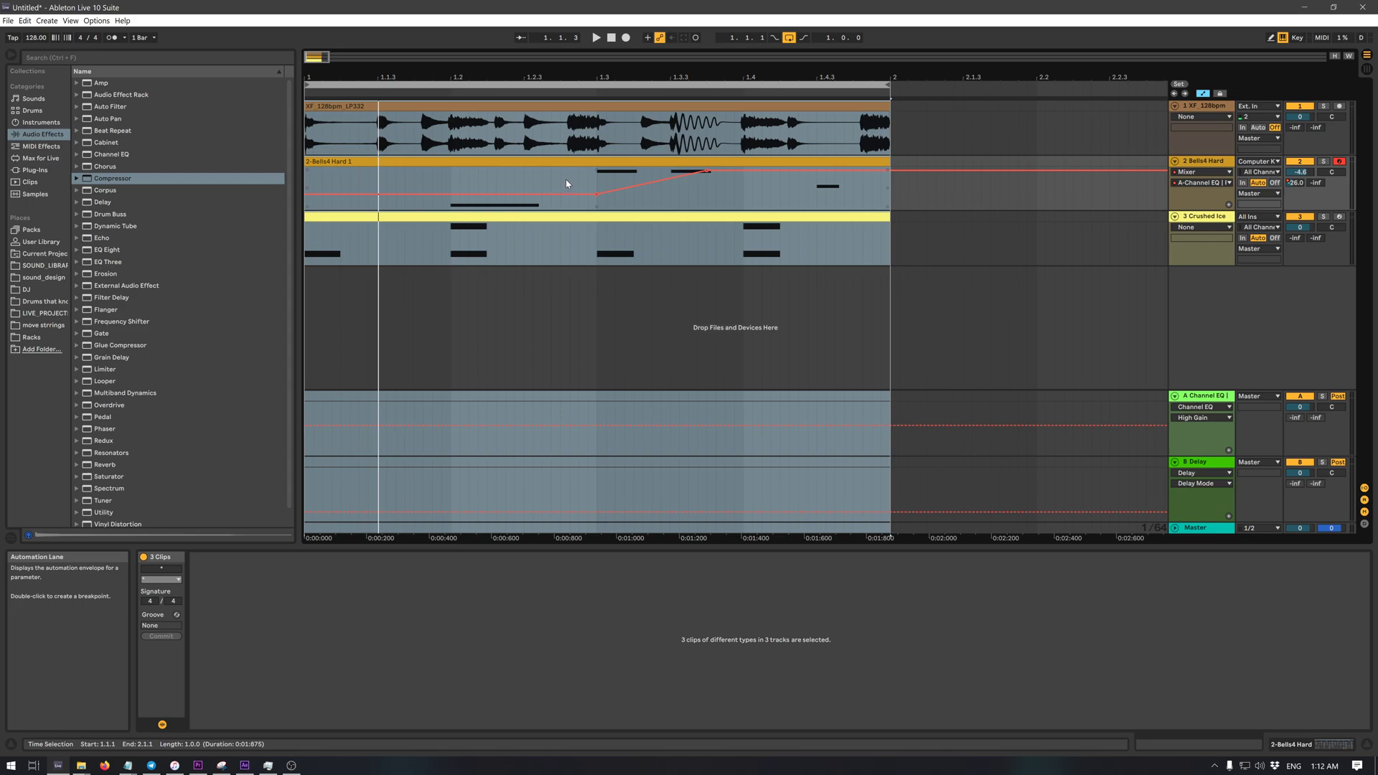
- Hide the automation lanes and select the 2-Bells4 Hard 1 clip
click(1202, 94)
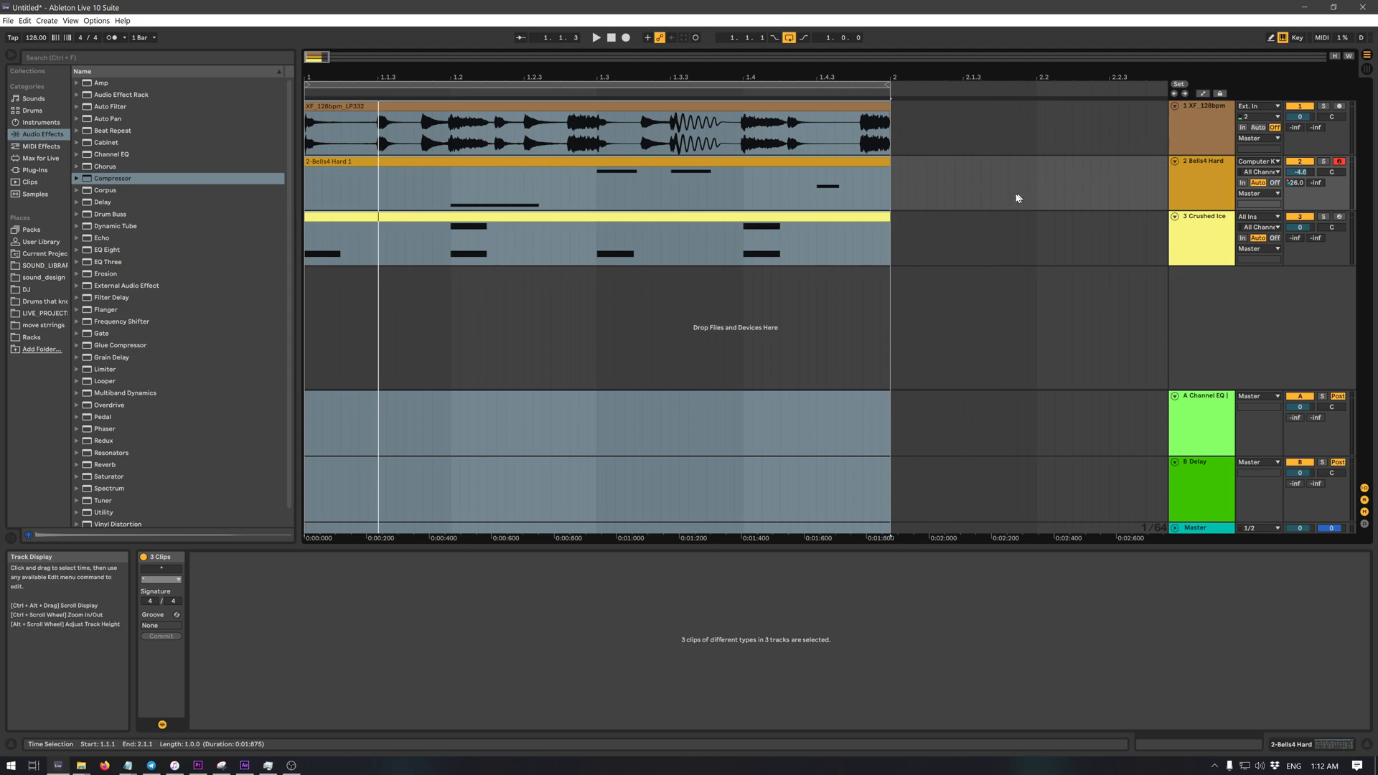
click(898, 172)
click(927, 172)
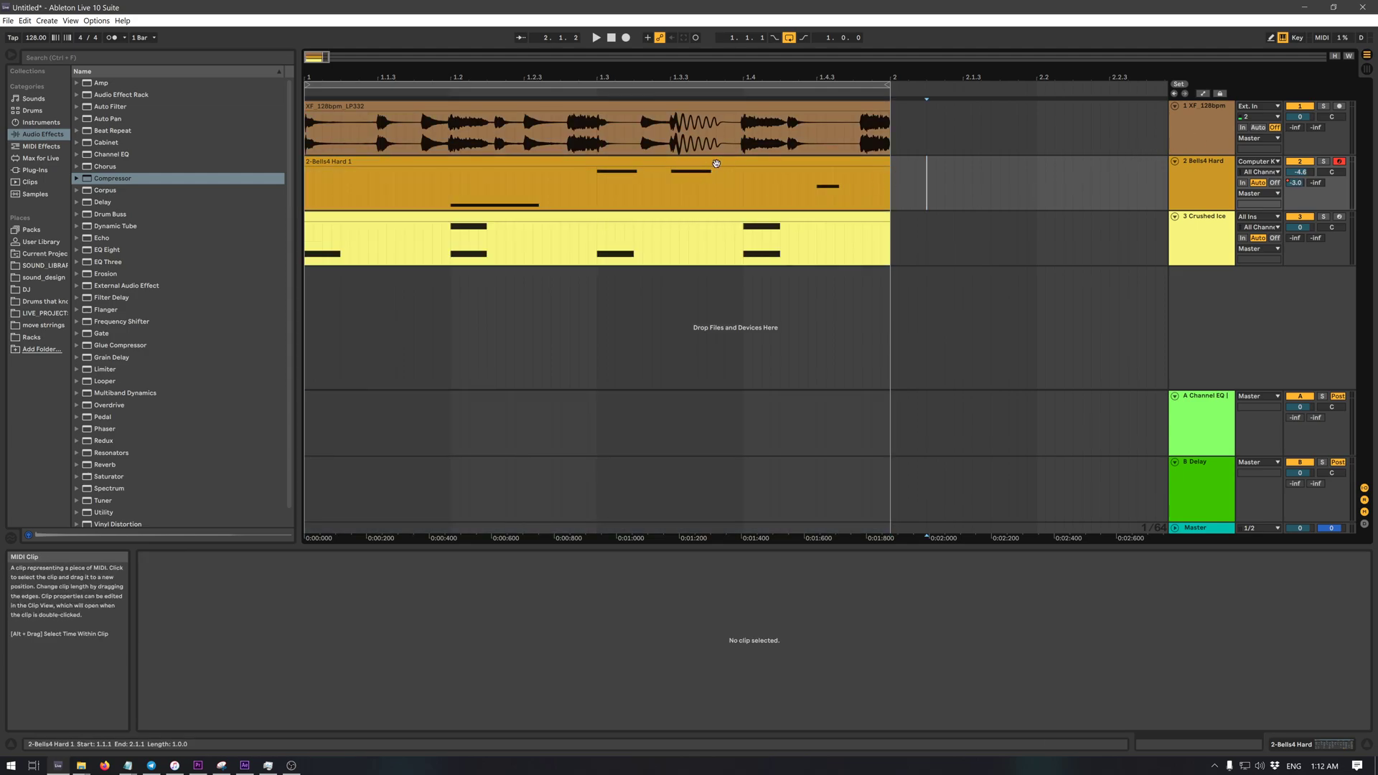
click(664, 163)
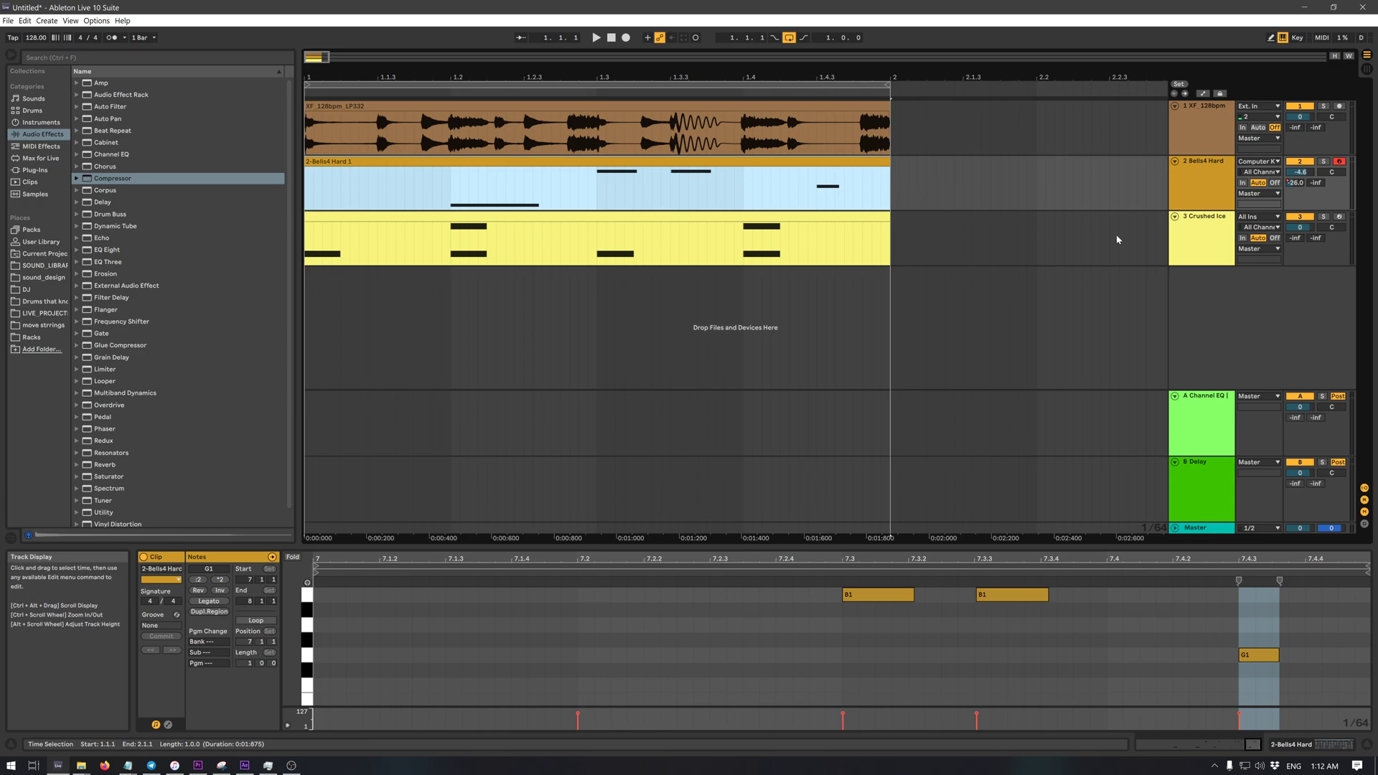
- Increase the height of the XF_128bpm track, reduce the 2 Bells4 Hard track's height, and place the insert marker just after the loop's end
ctrl+scroll(902, 172, up, 4)
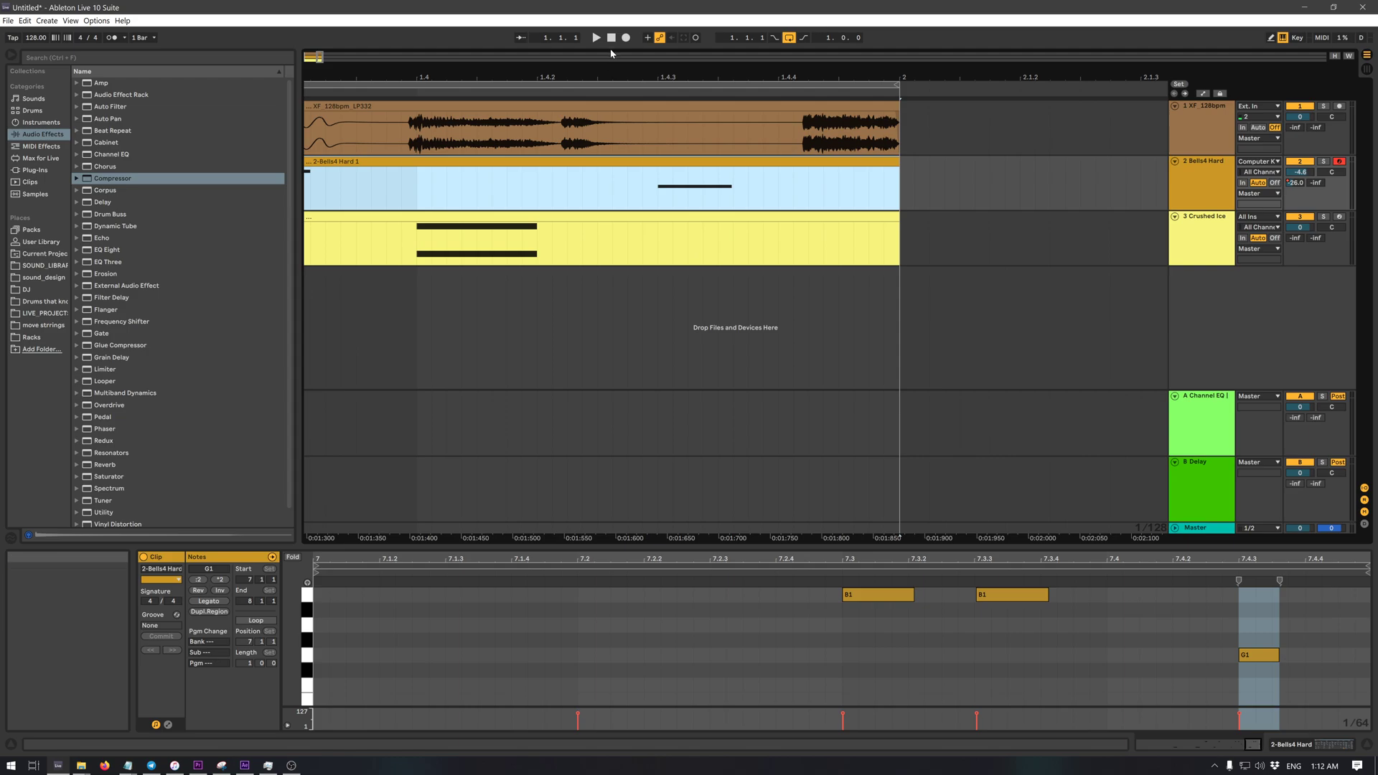
drag(606, 74, 1212, 52)
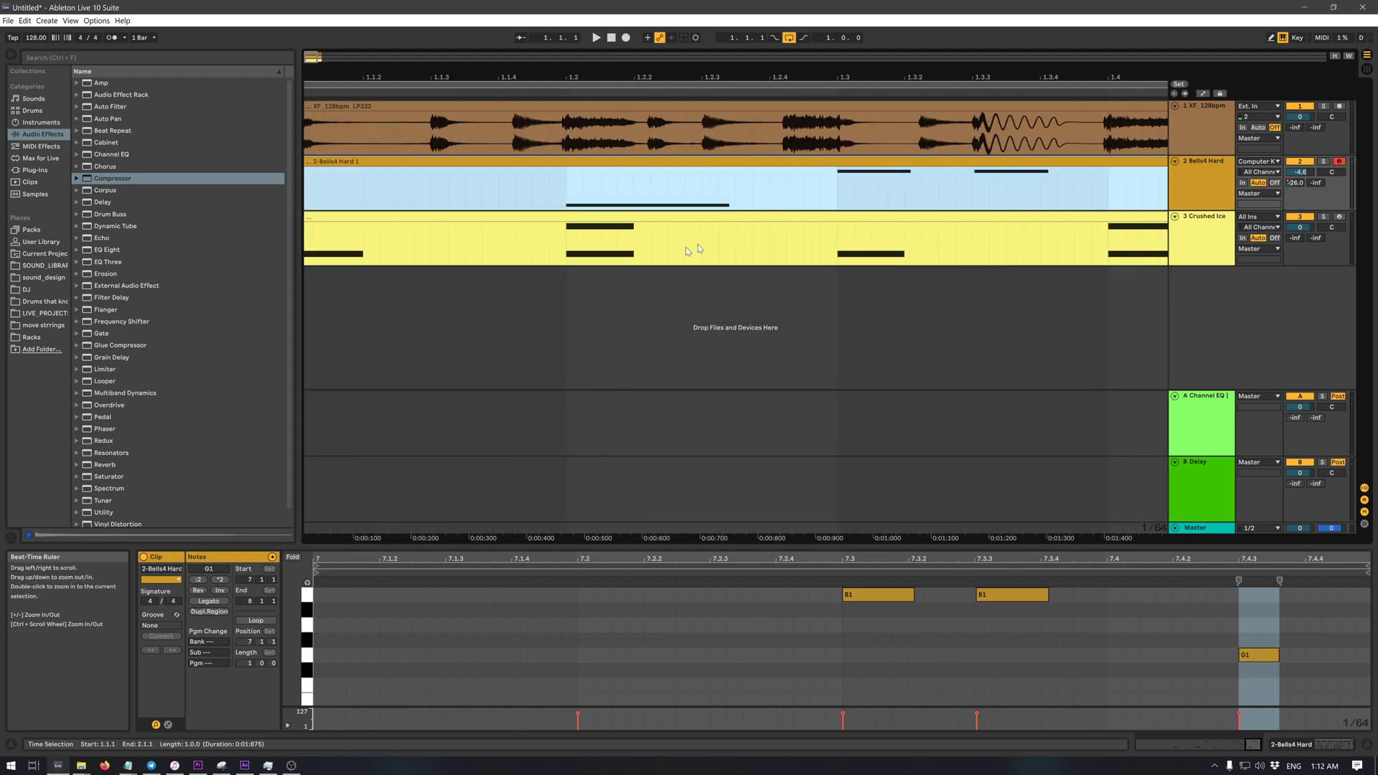
drag(1117, 77, 749, 75)
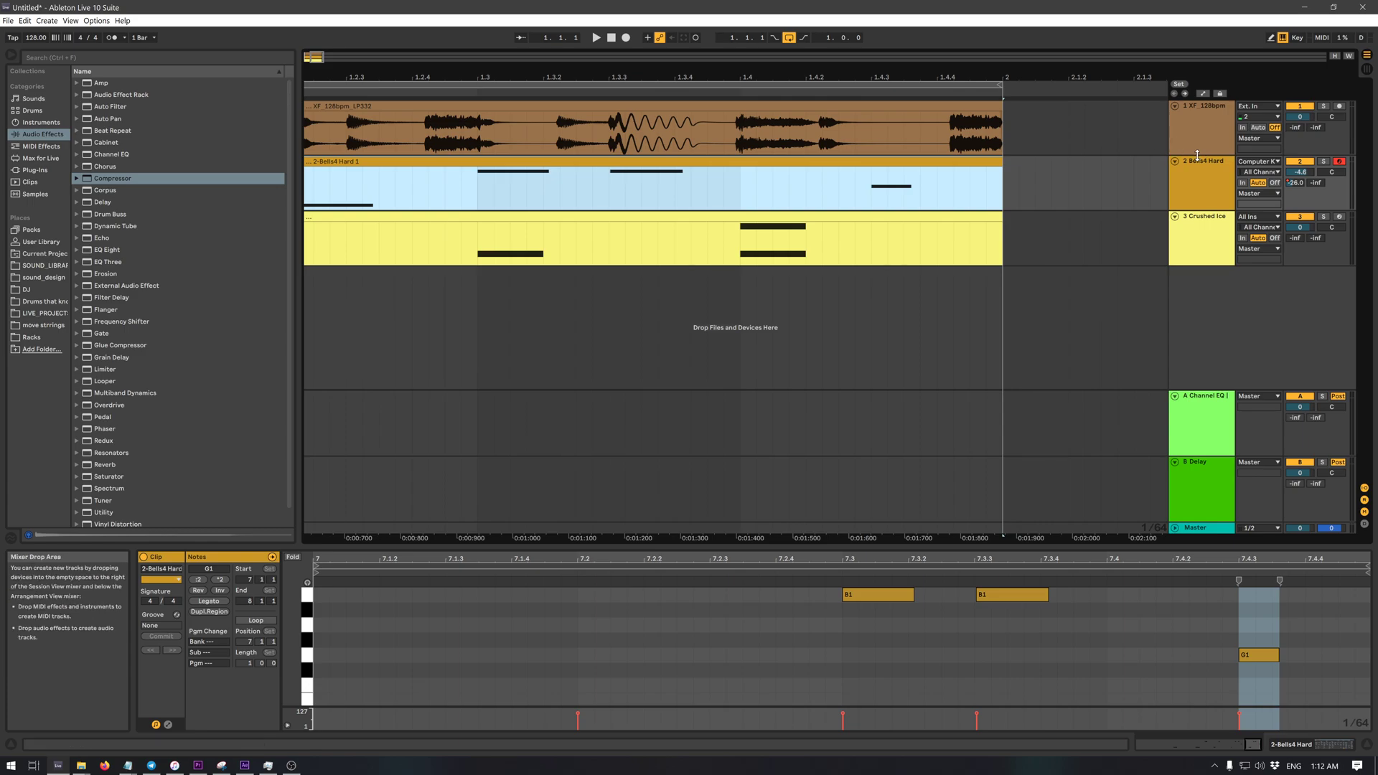
drag(1197, 154, 1193, 209)
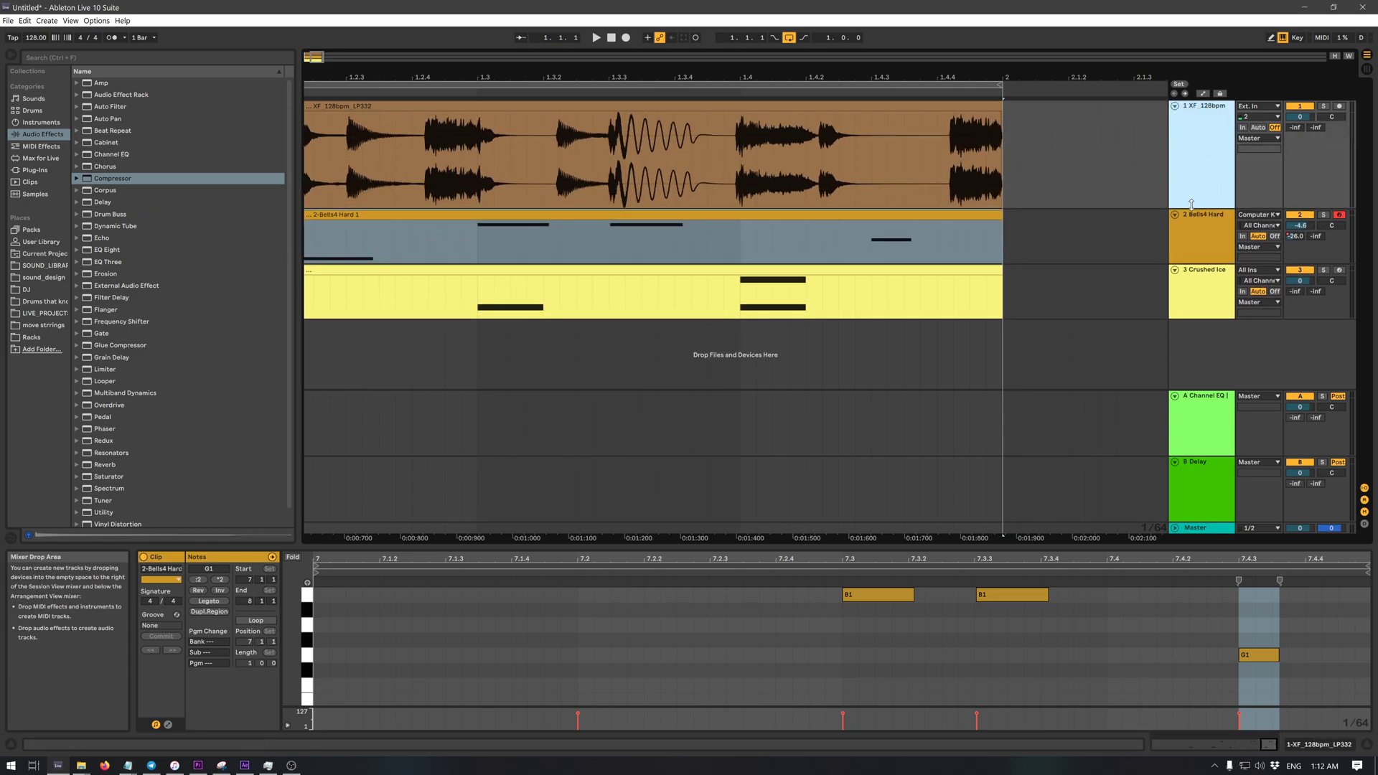
drag(1198, 262, 1177, 239)
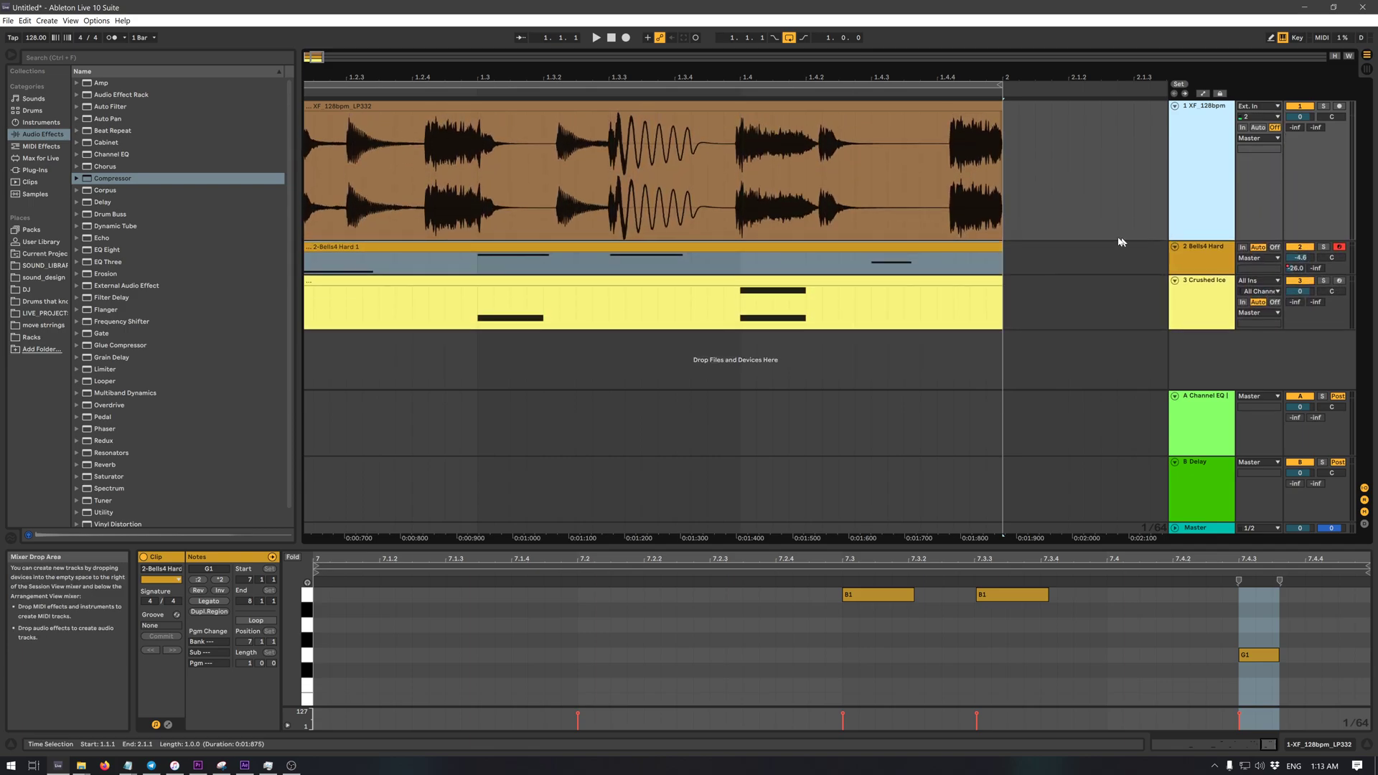
click(1036, 188)
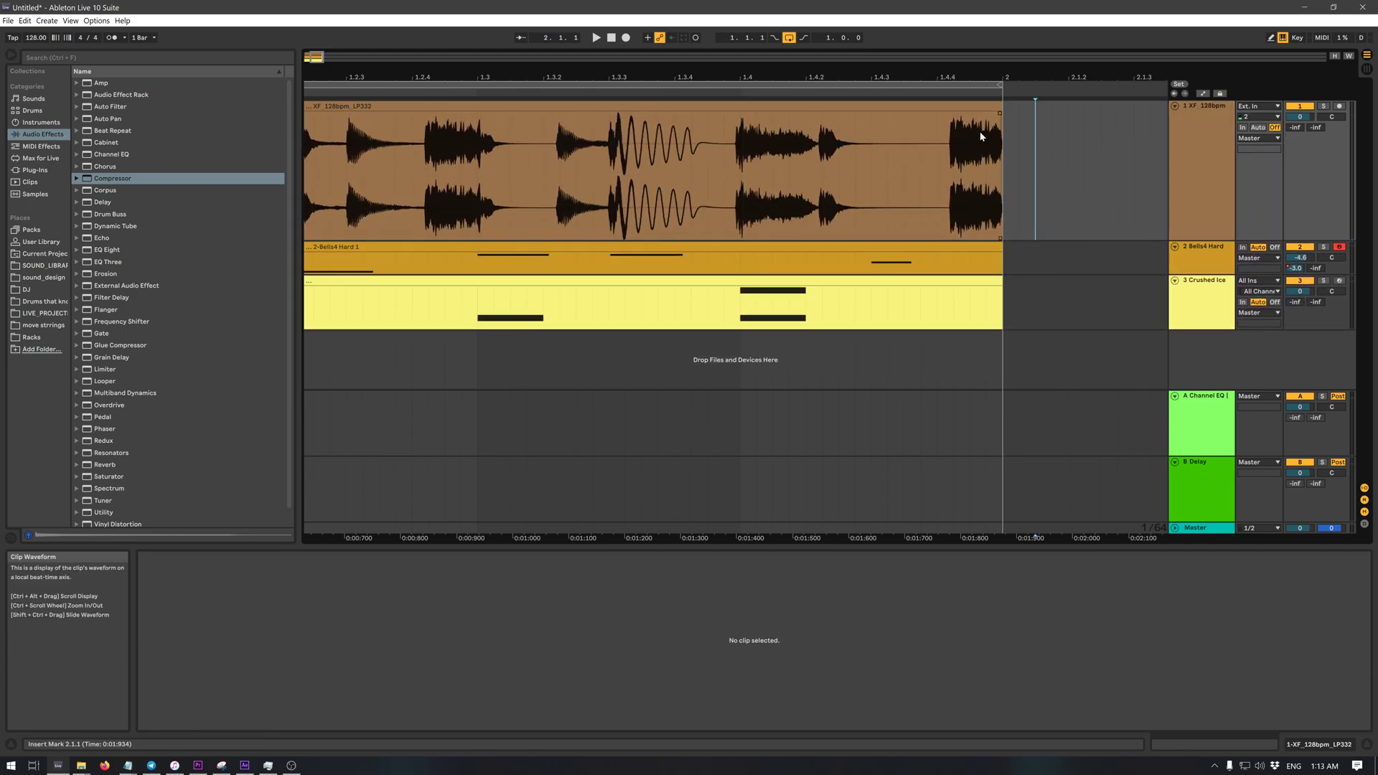
- Fade in the XF_128bpm clip from its start to just before 1.1.3, solo its track and play the loop
drag(934, 76, 1168, 77)
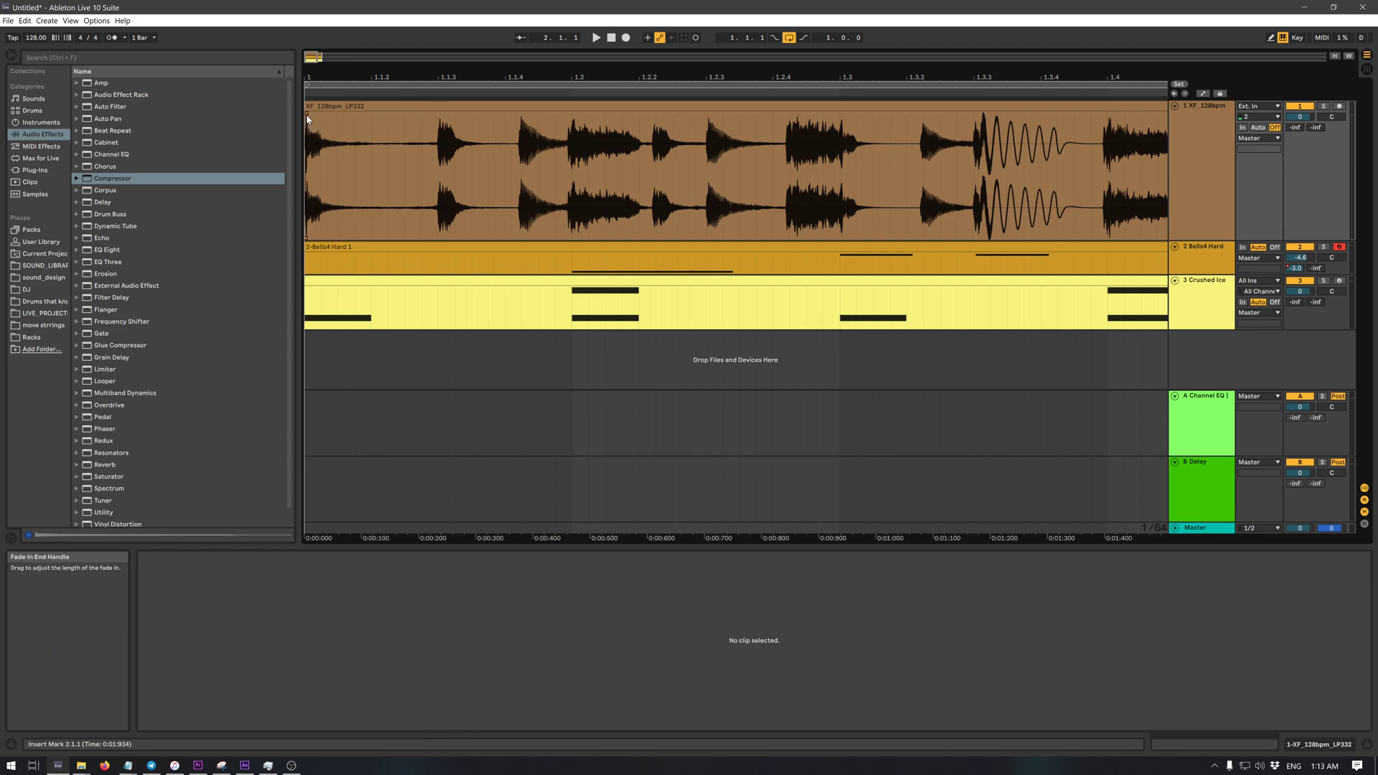
drag(307, 116, 429, 124)
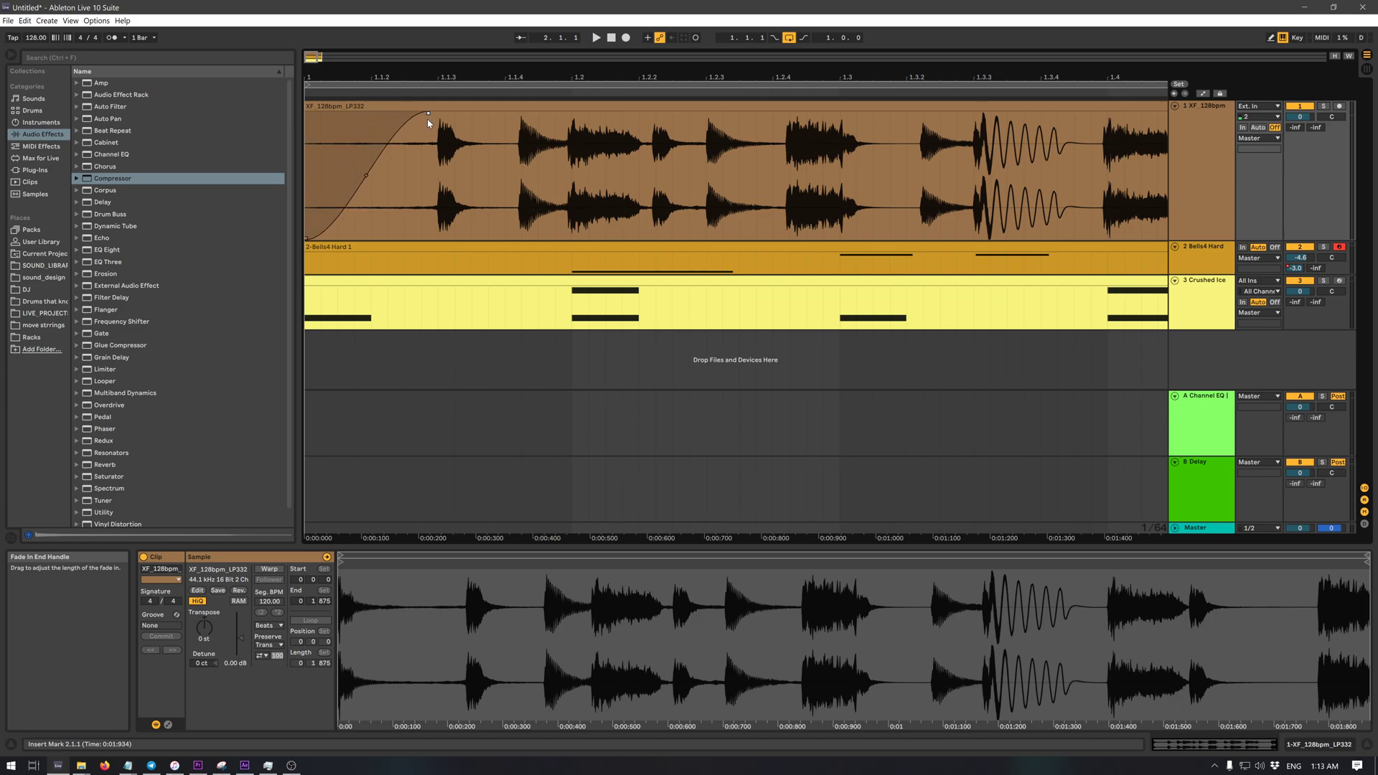
click(327, 86)
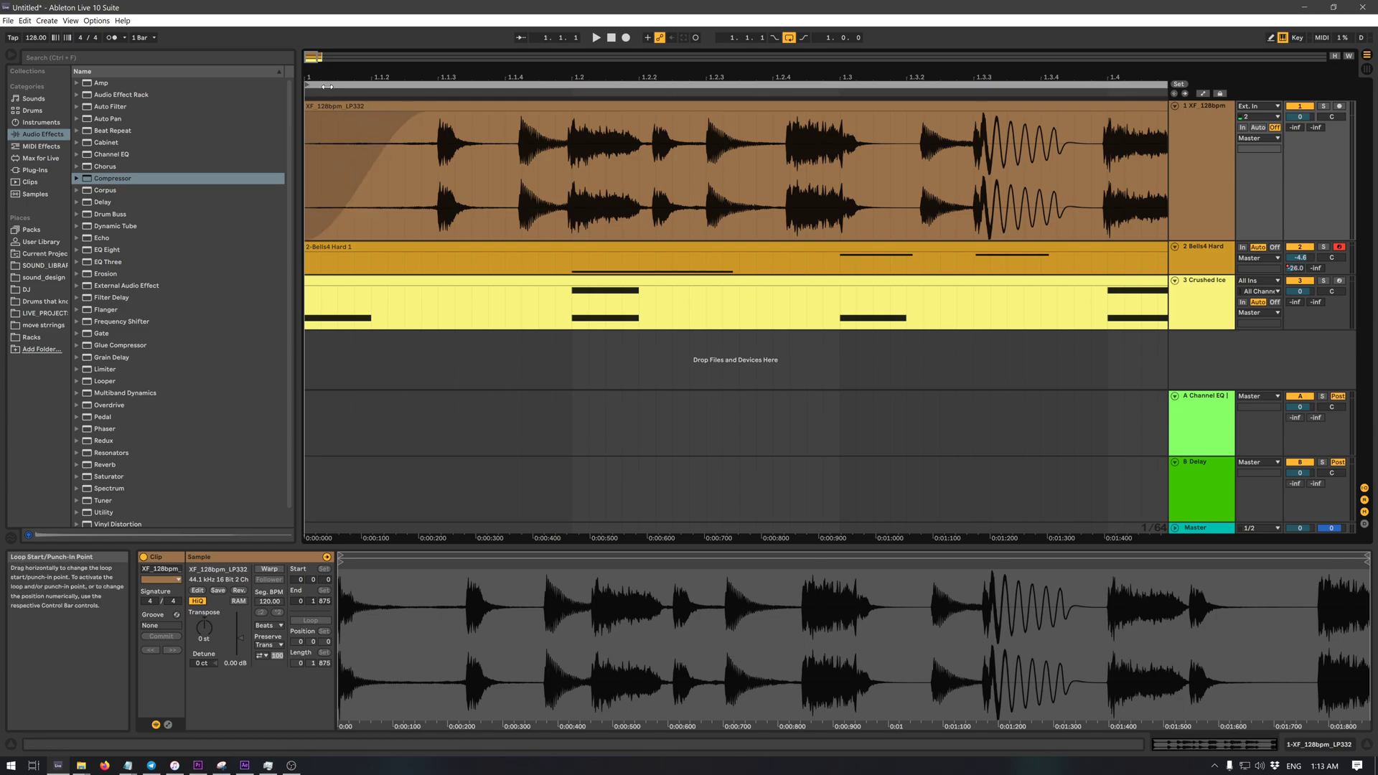
key(ctrl+a)
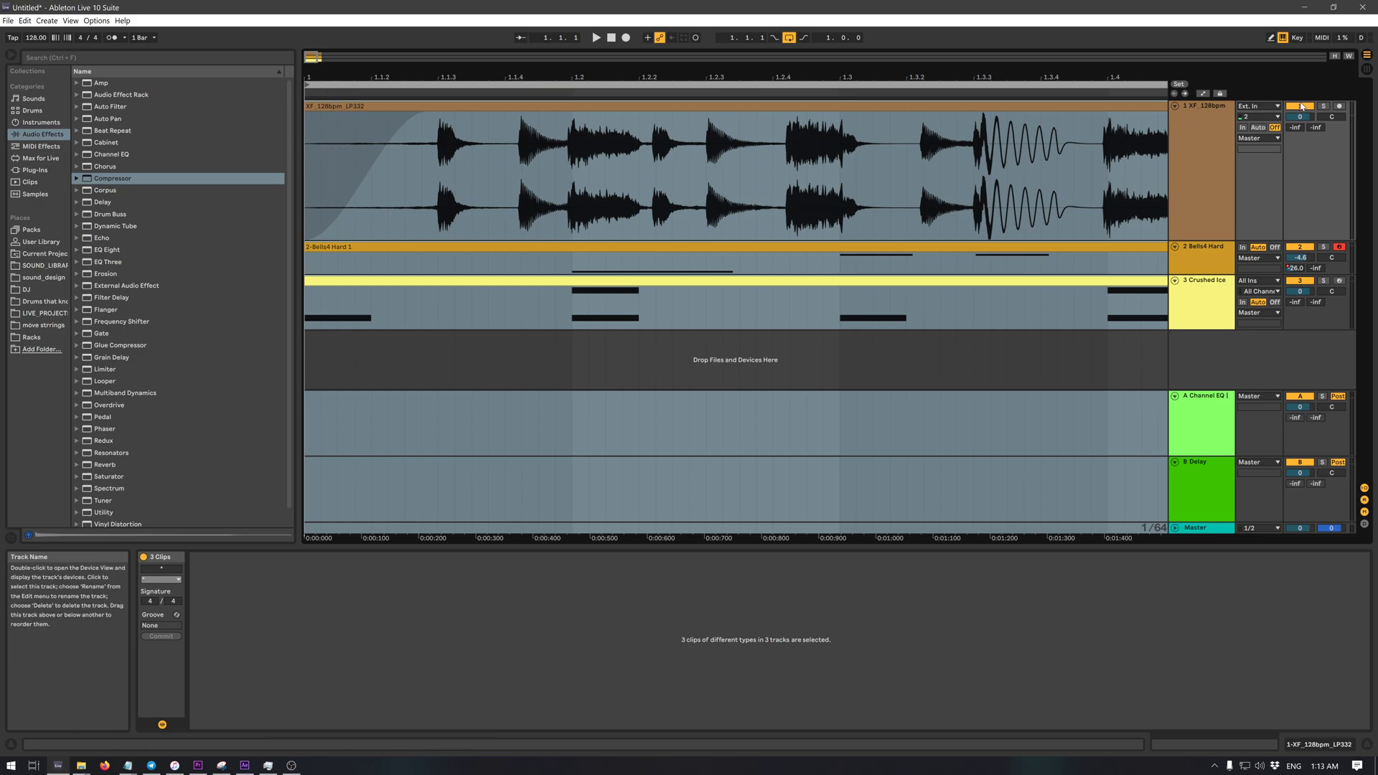
click(1323, 105)
key(space)
- Fade out the XF_128bpm clip from just after 1.4 to its end during playback, and stop the loop
drag(705, 75, 513, 66)
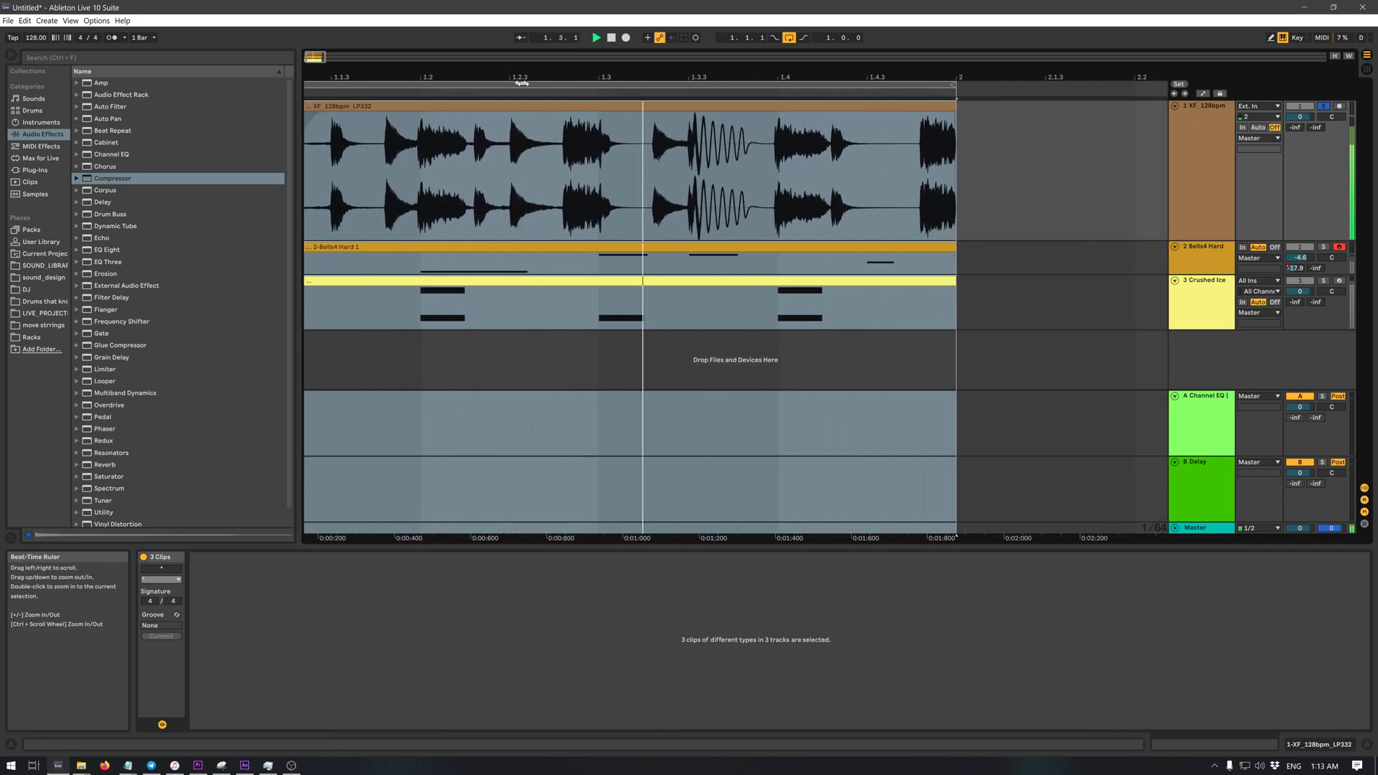
click(950, 115)
drag(951, 115, 798, 119)
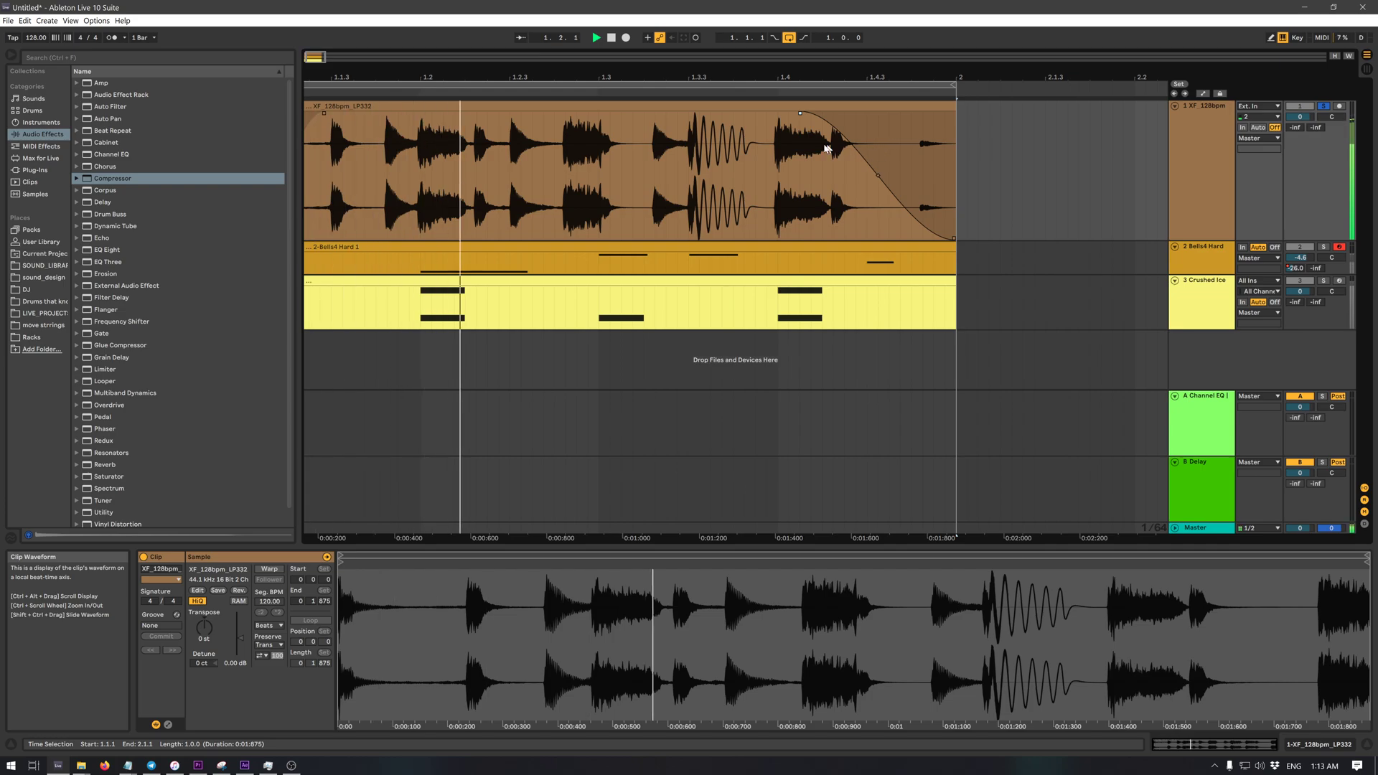
key(space)
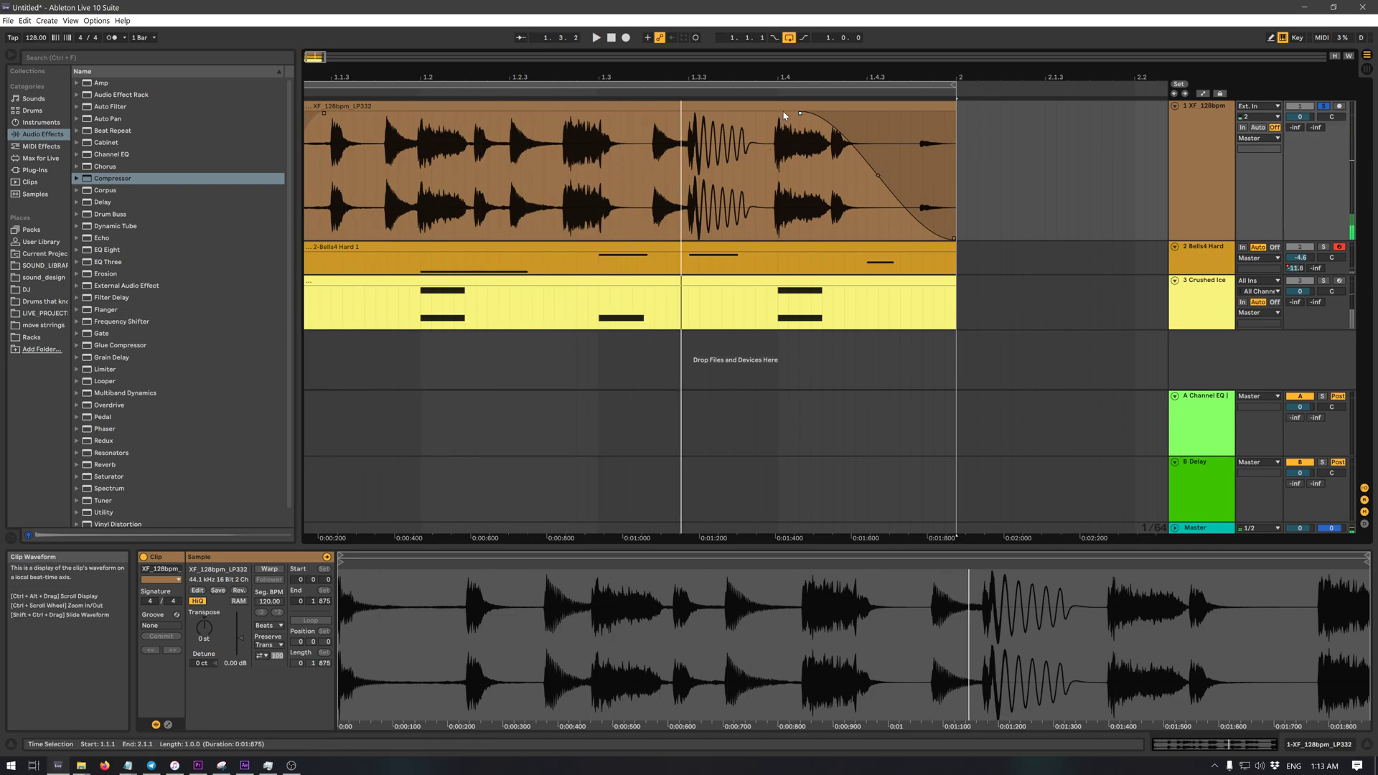
- Shorten and remove the XF_128bpm clip's fade-out, and clear its fade-in
drag(800, 114, 868, 115)
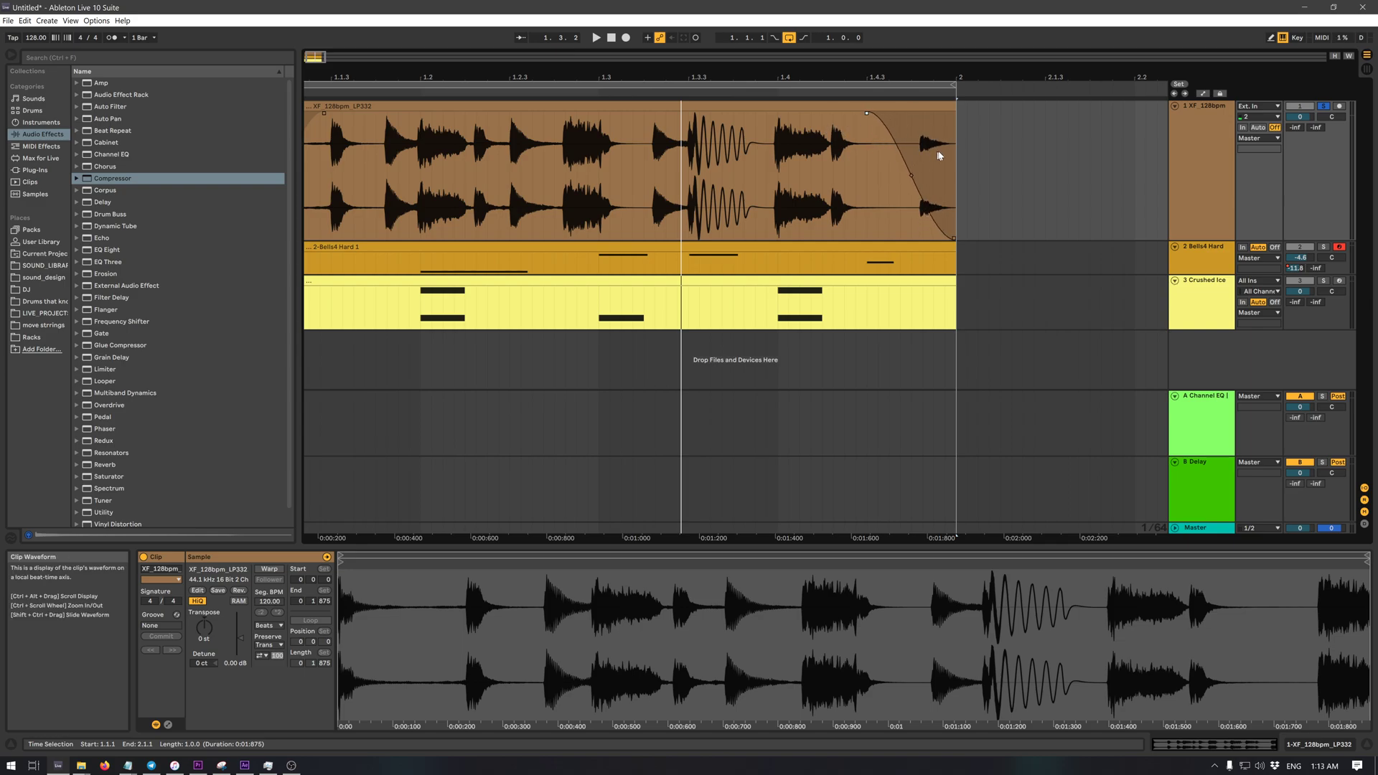
drag(866, 115, 966, 129)
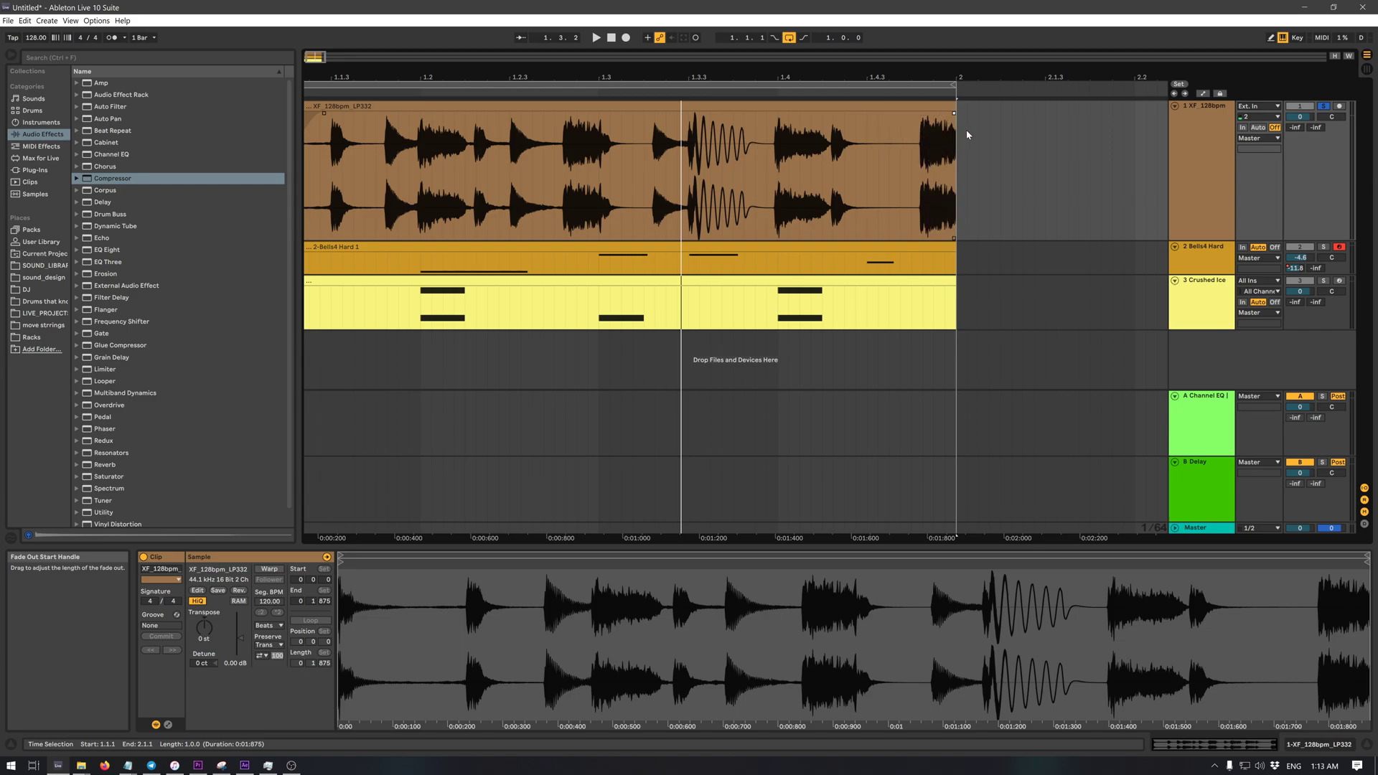
click(1001, 143)
drag(441, 77, 243, 108)
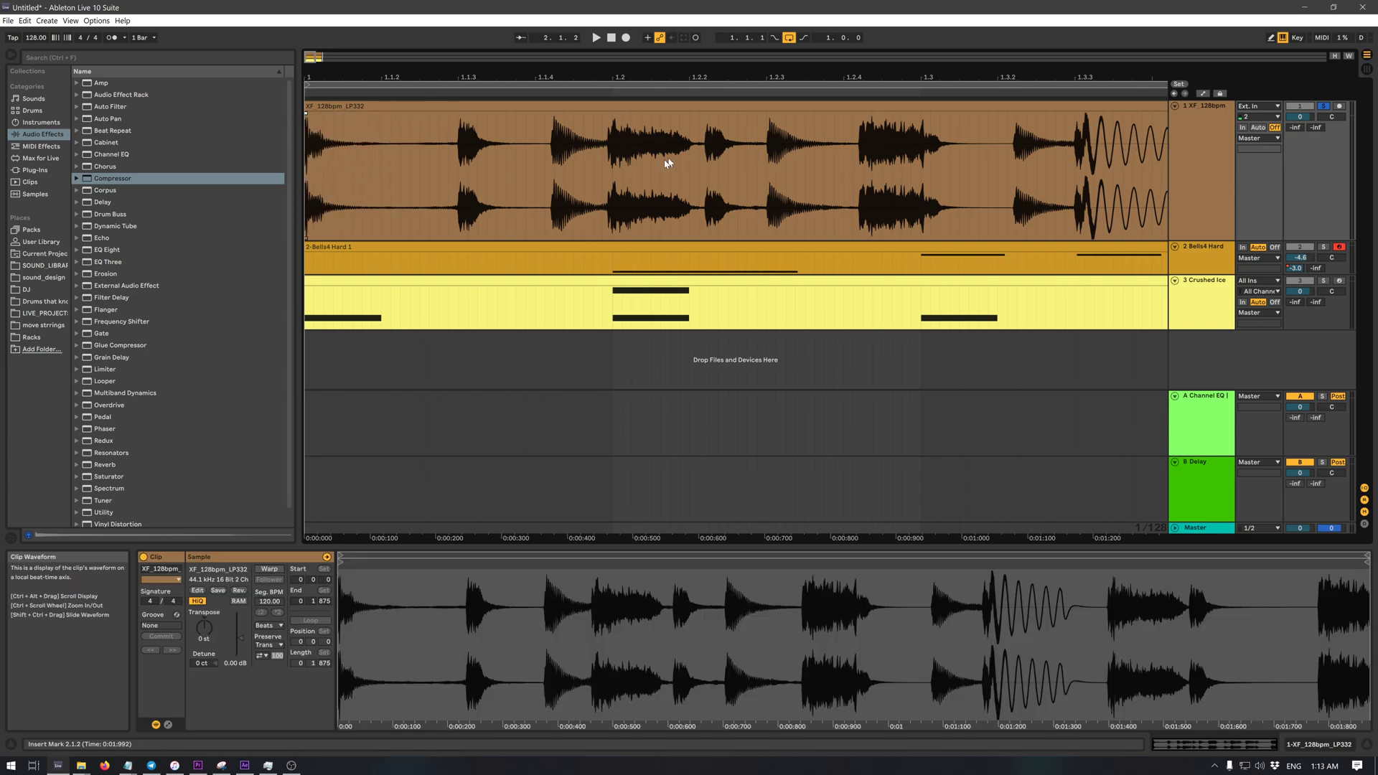
- Play the XF_128bpm clip from 1.1.3, stop, and reset the insert marker at 1.1.3
click(459, 183)
key(space)
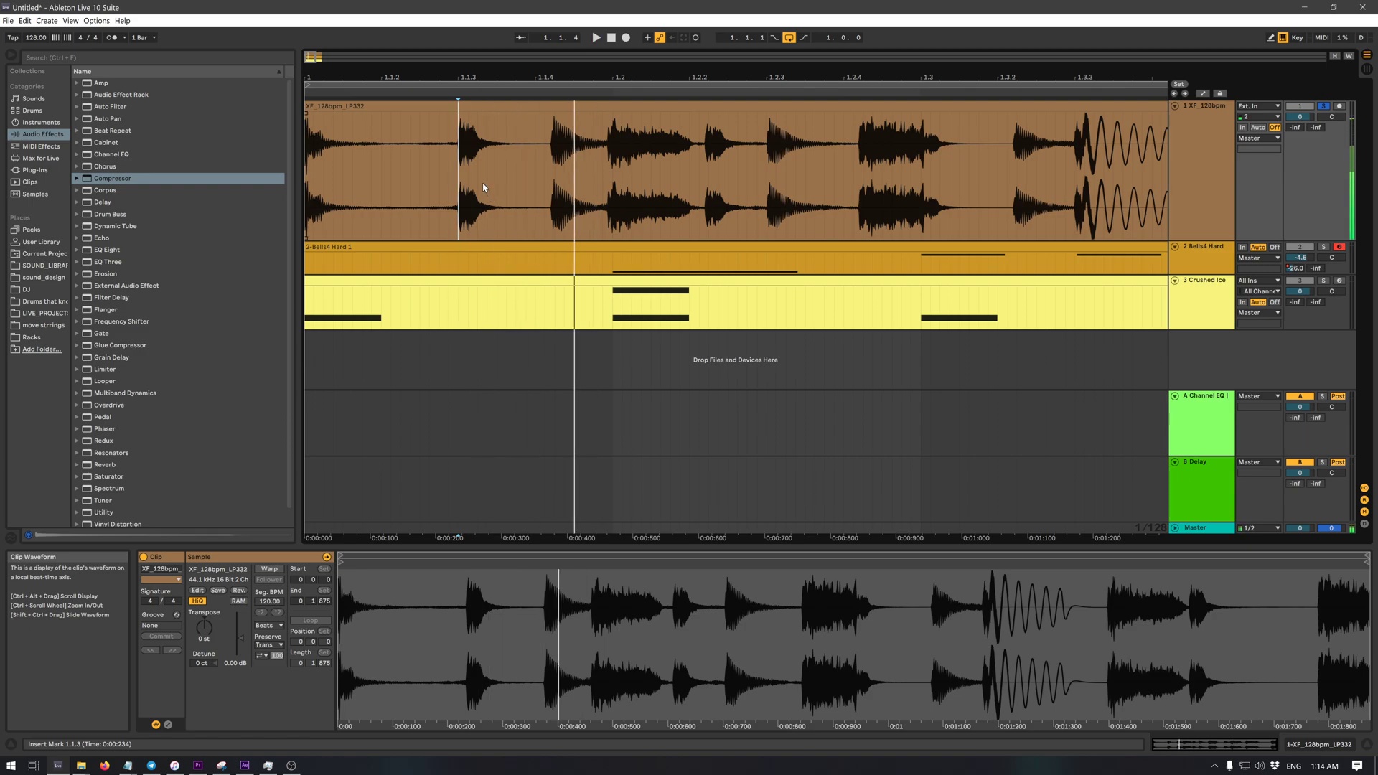
click(467, 189)
click(458, 193)
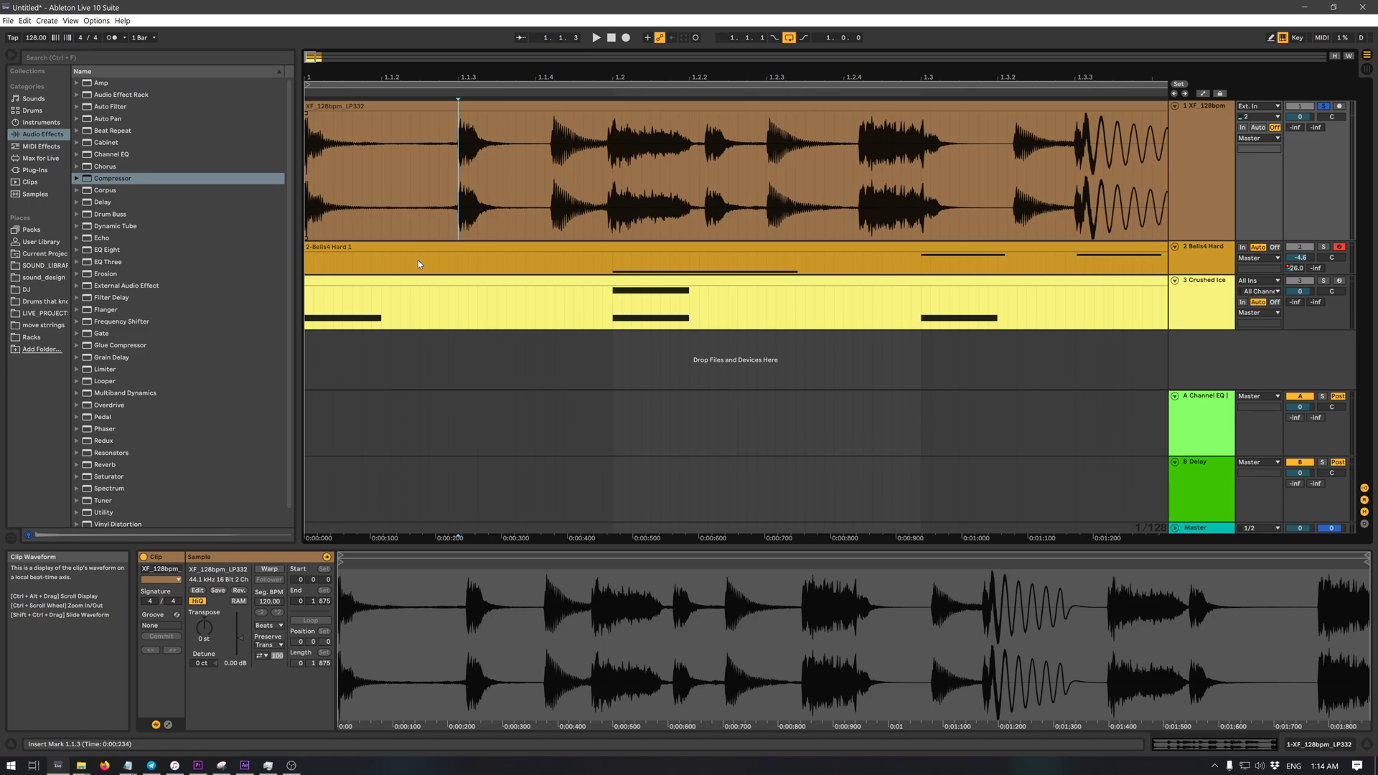
- Select a short time range starting at 1.1.3 across the three tracks, and clear the selection
click(453, 309)
drag(454, 309, 520, 237)
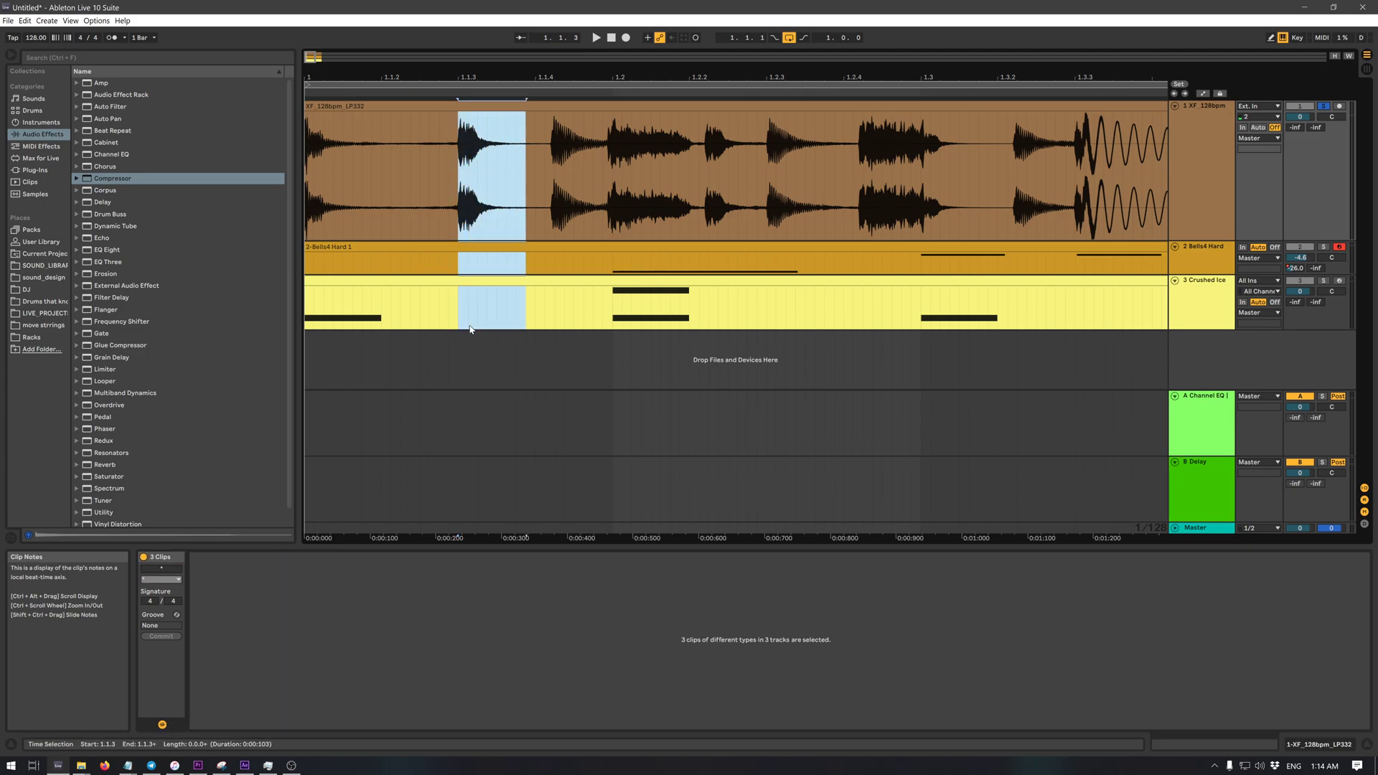
click(461, 308)
click(457, 212)
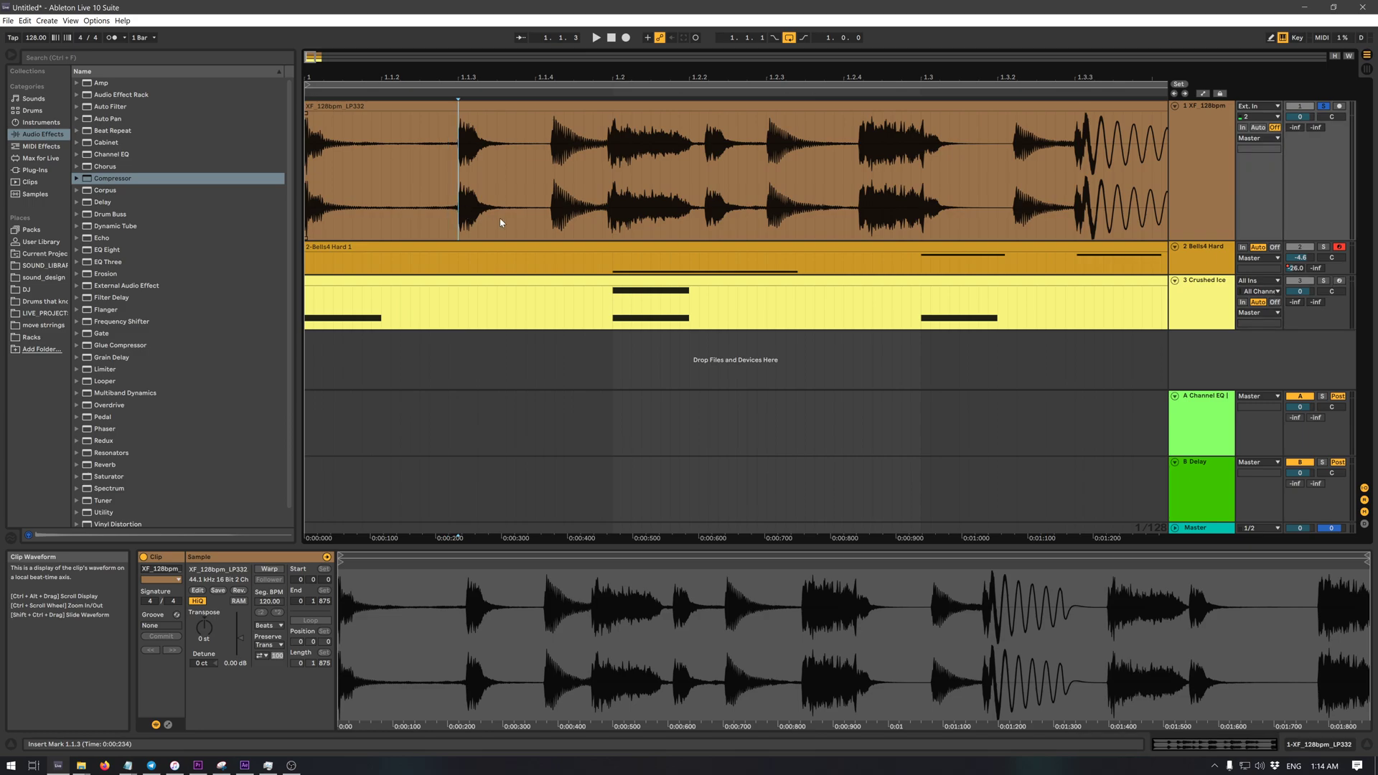
click(429, 231)
- Split the XF_128bpm clip at 1.1.3, undo the split, and split it again at the same point
click(458, 224)
mouse_move(466, 77)
mouse_down()
mouse_move(592, 173)
mouse_move(630, 155)
mouse_move(471, 144)
mouse_move(523, 137)
mouse_move(568, 167)
mouse_up()
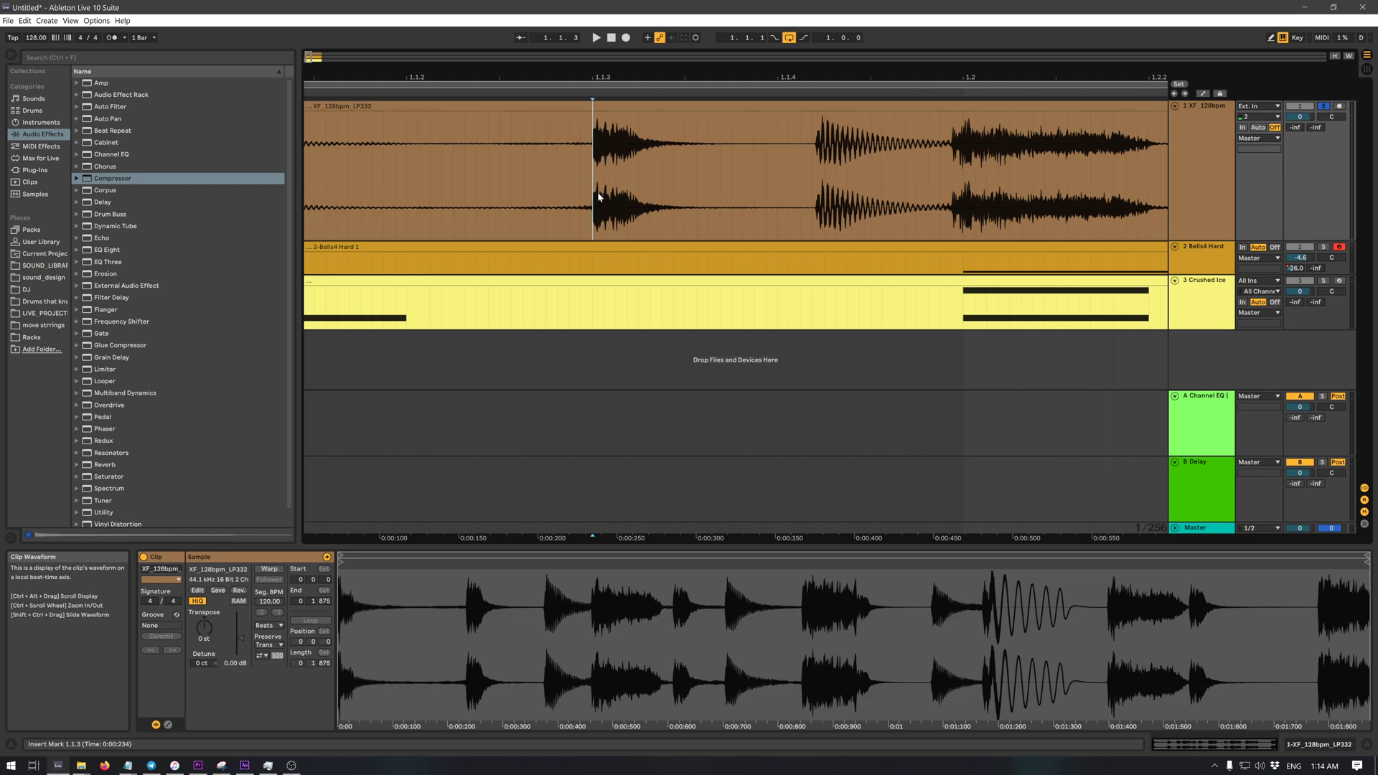
key(ctrl+e)
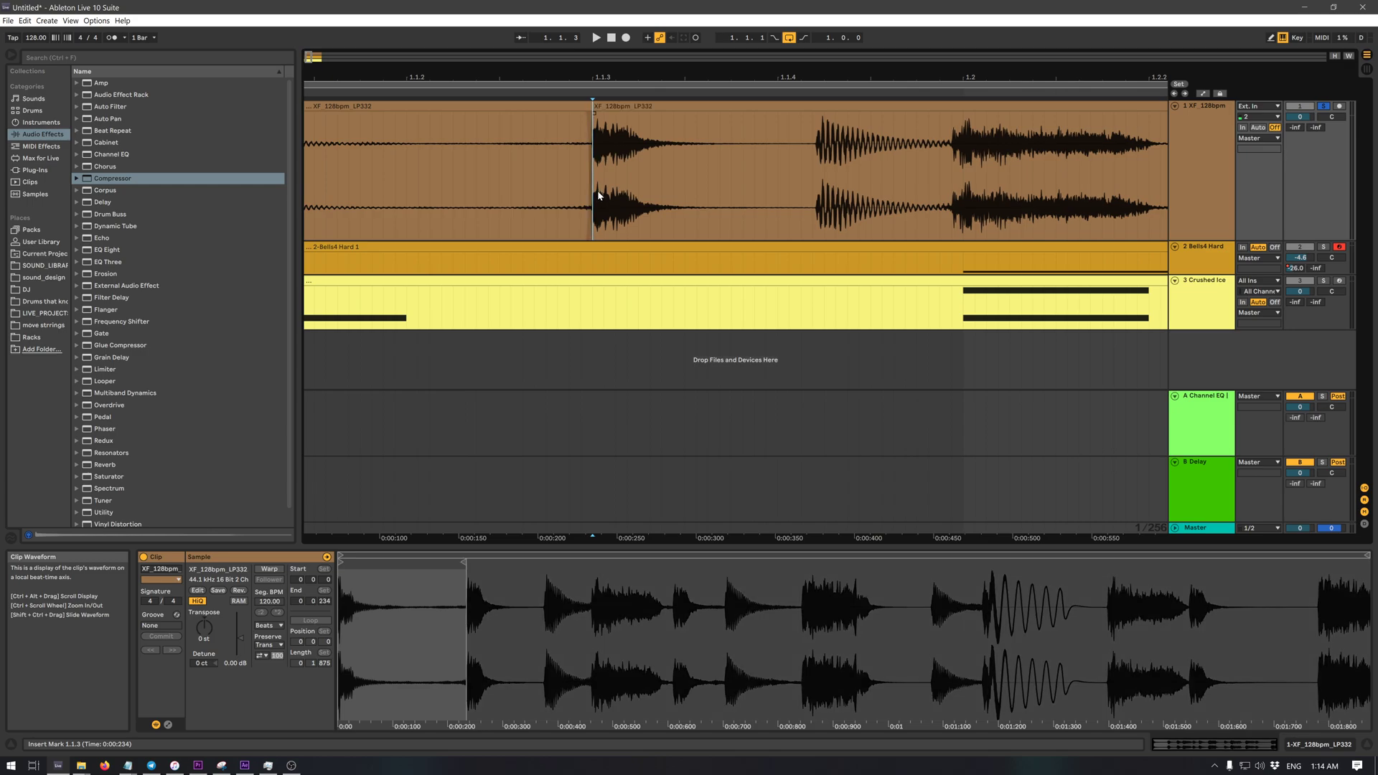
key(ctrl+z)
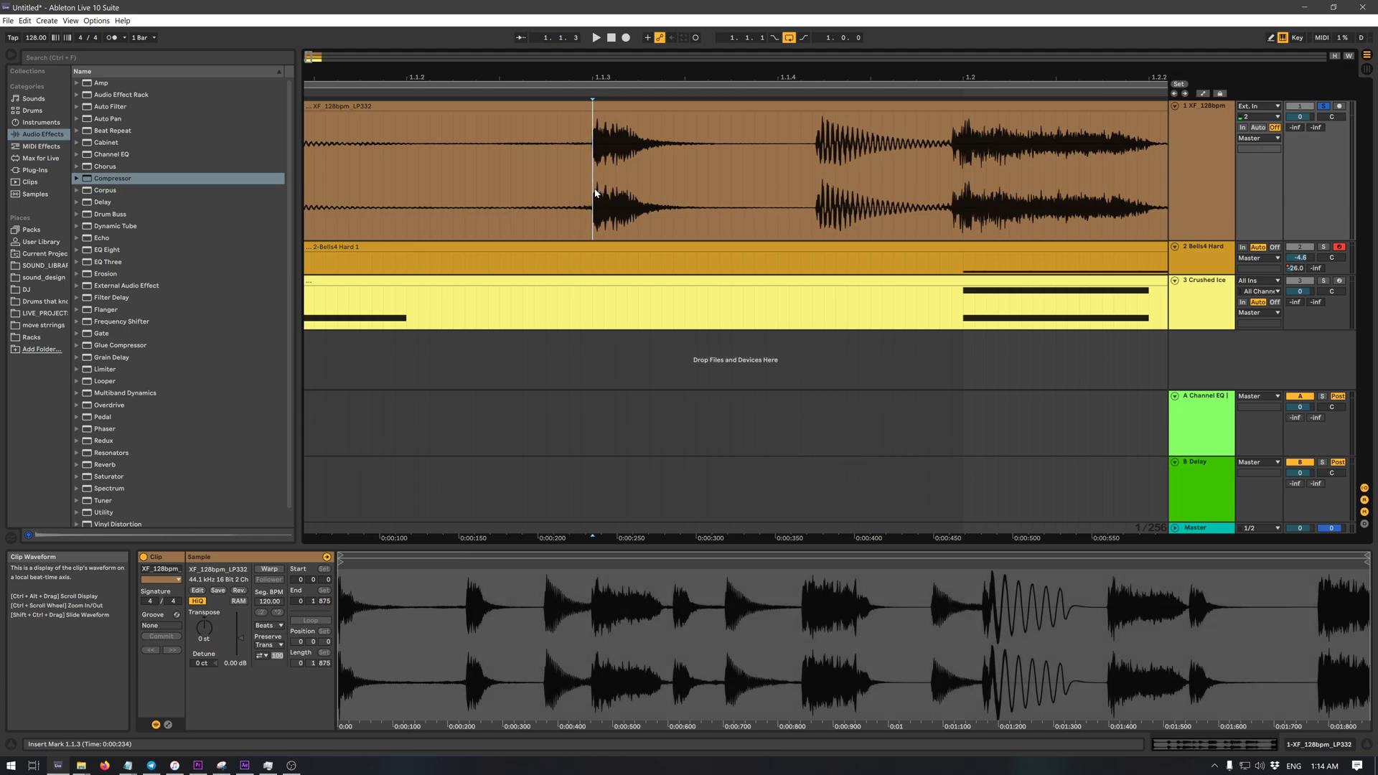
right_click(595, 192)
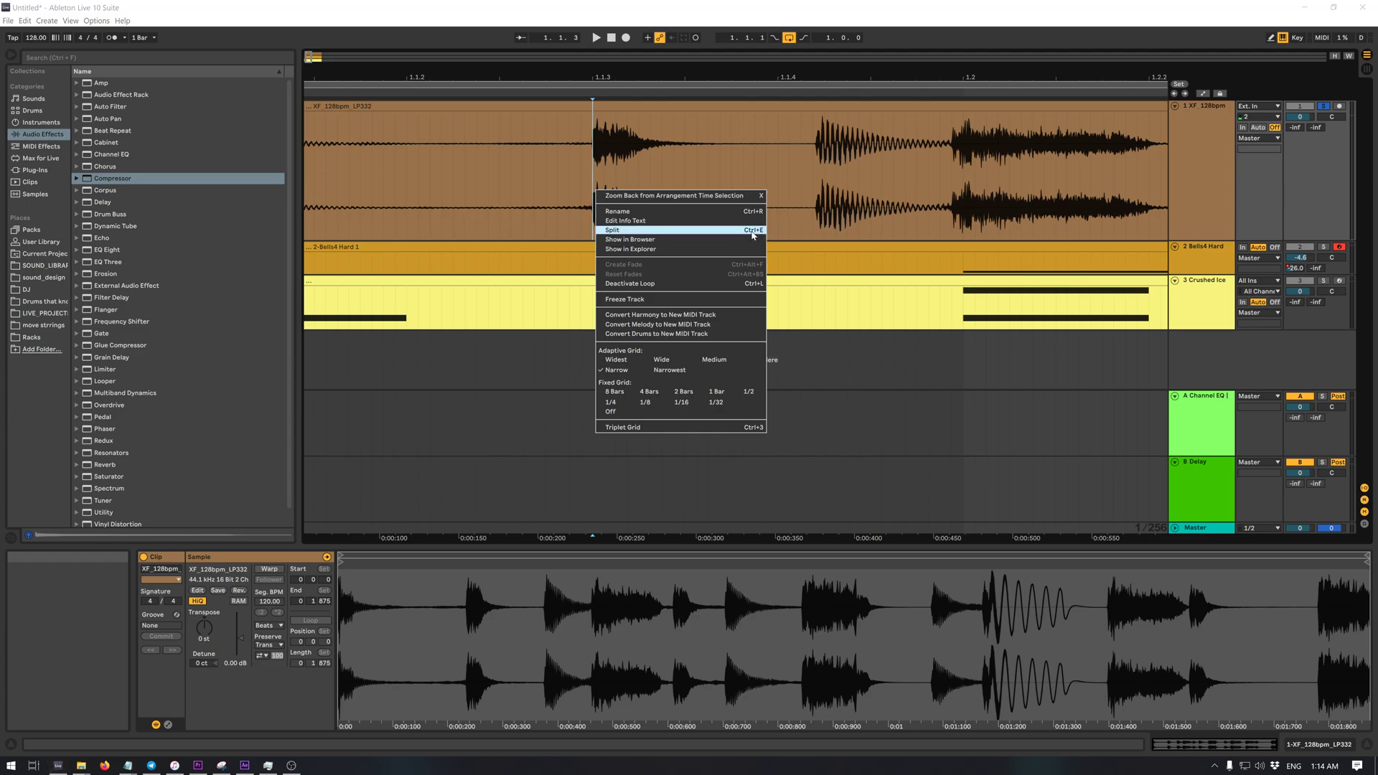
click(753, 230)
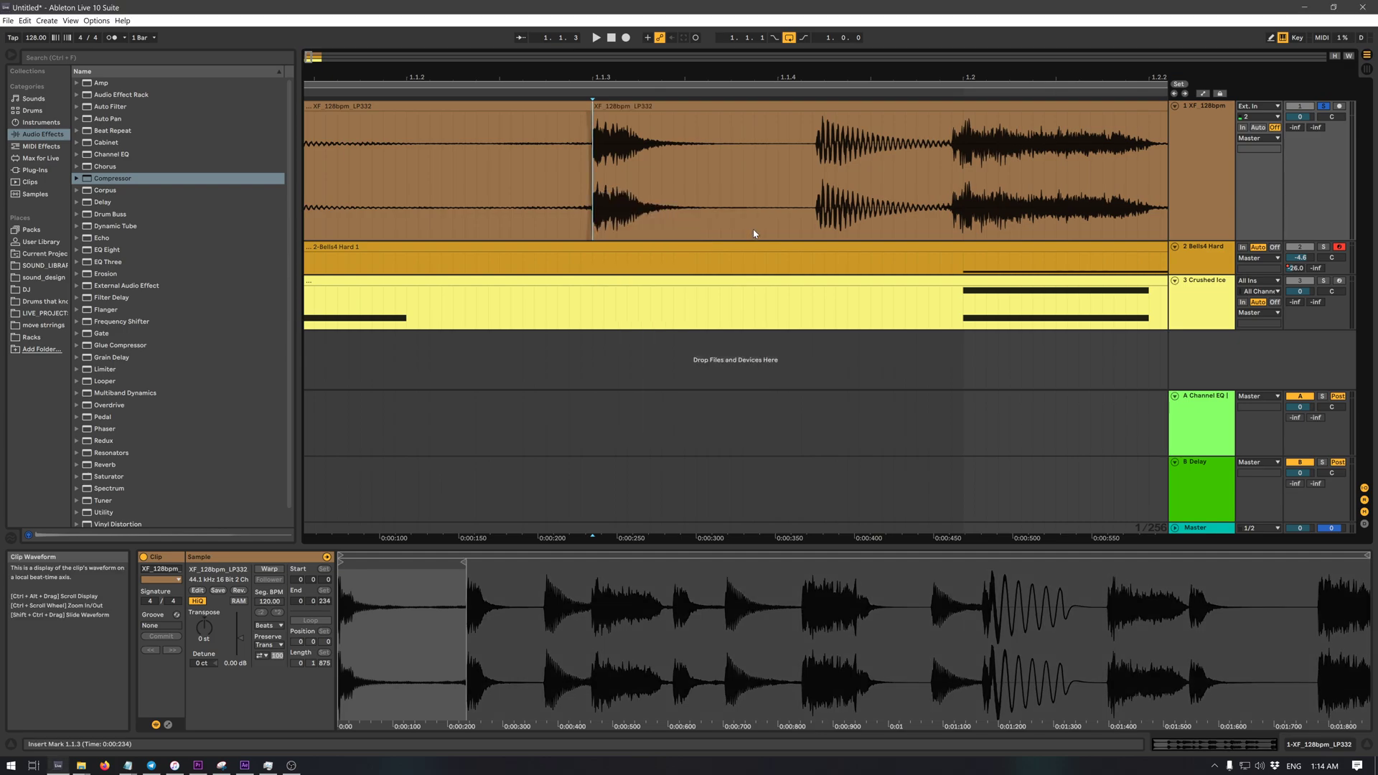
- Split the remaining XF_128bpm clip again right before the next drum hit, just after 1.1.4
click(558, 190)
click(603, 192)
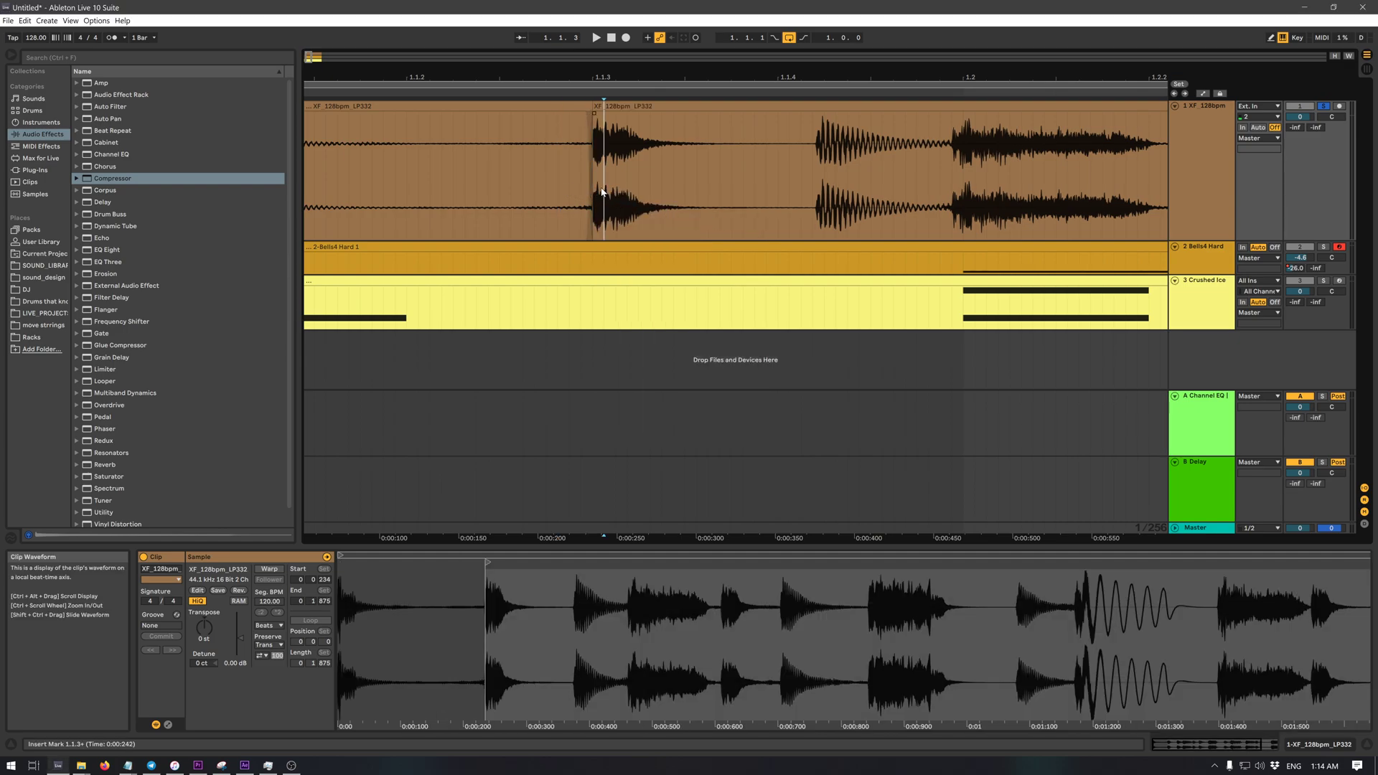
click(595, 192)
click(812, 185)
key(ctrl+e)
- Copy the short XF_128bpm slice at 1.1.3 to 1.2.3 on the same track, keeping the original in place
drag(820, 77, 560, 40)
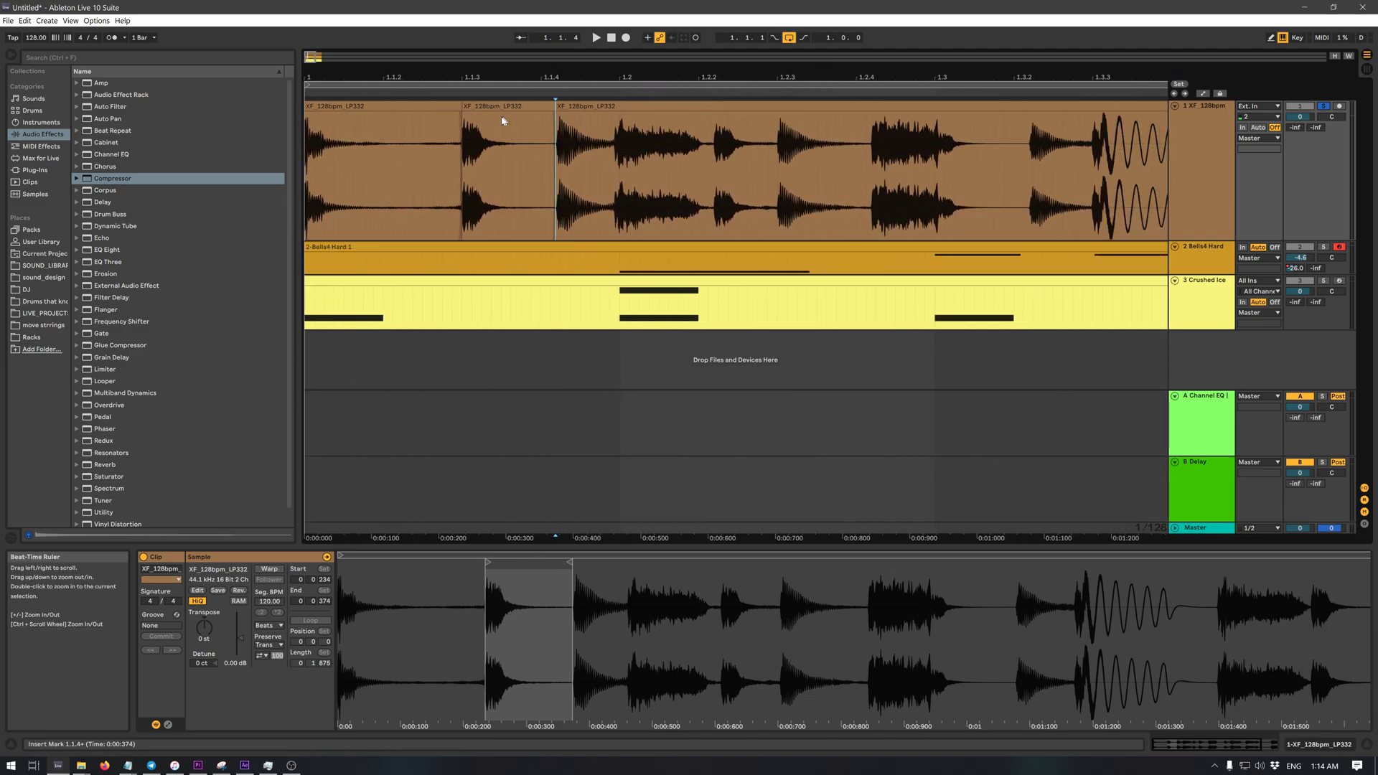
drag(605, 118, 511, 174)
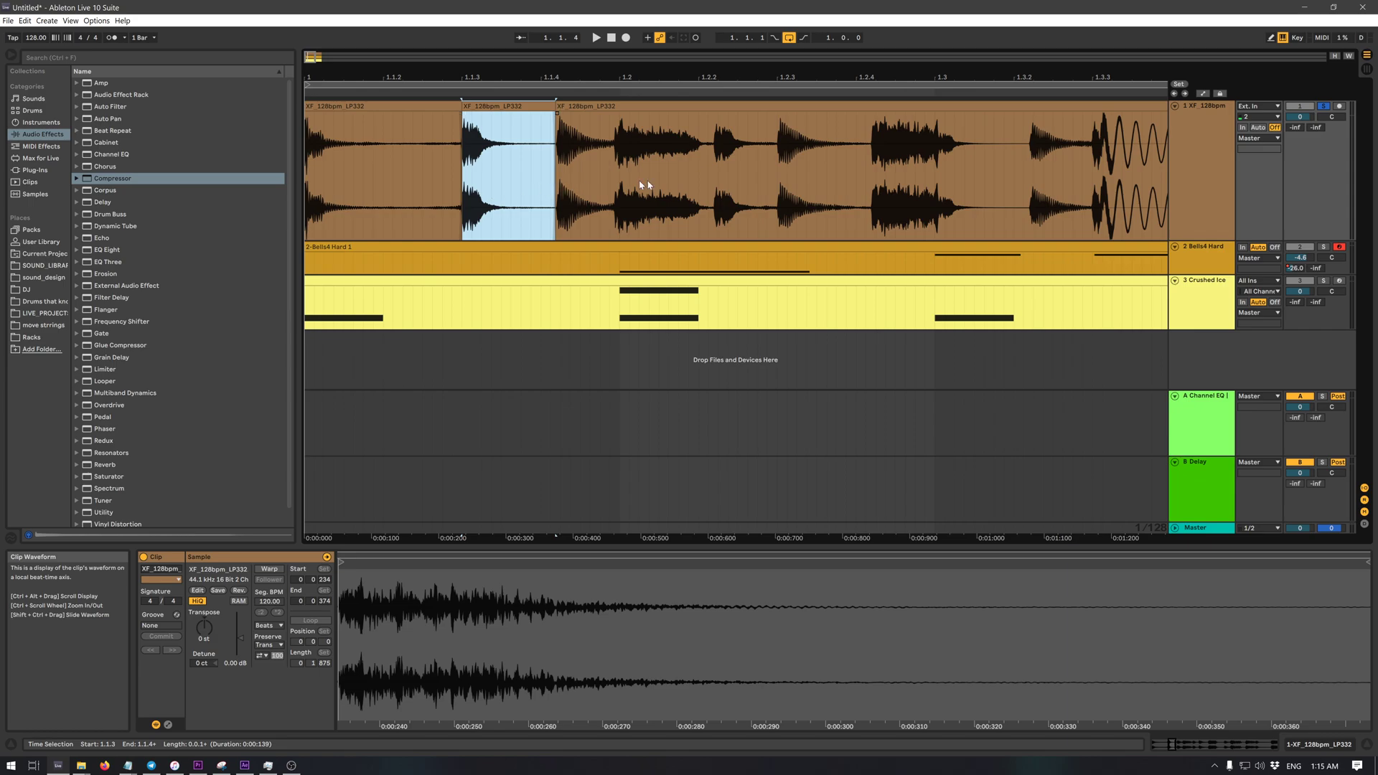
click(805, 160)
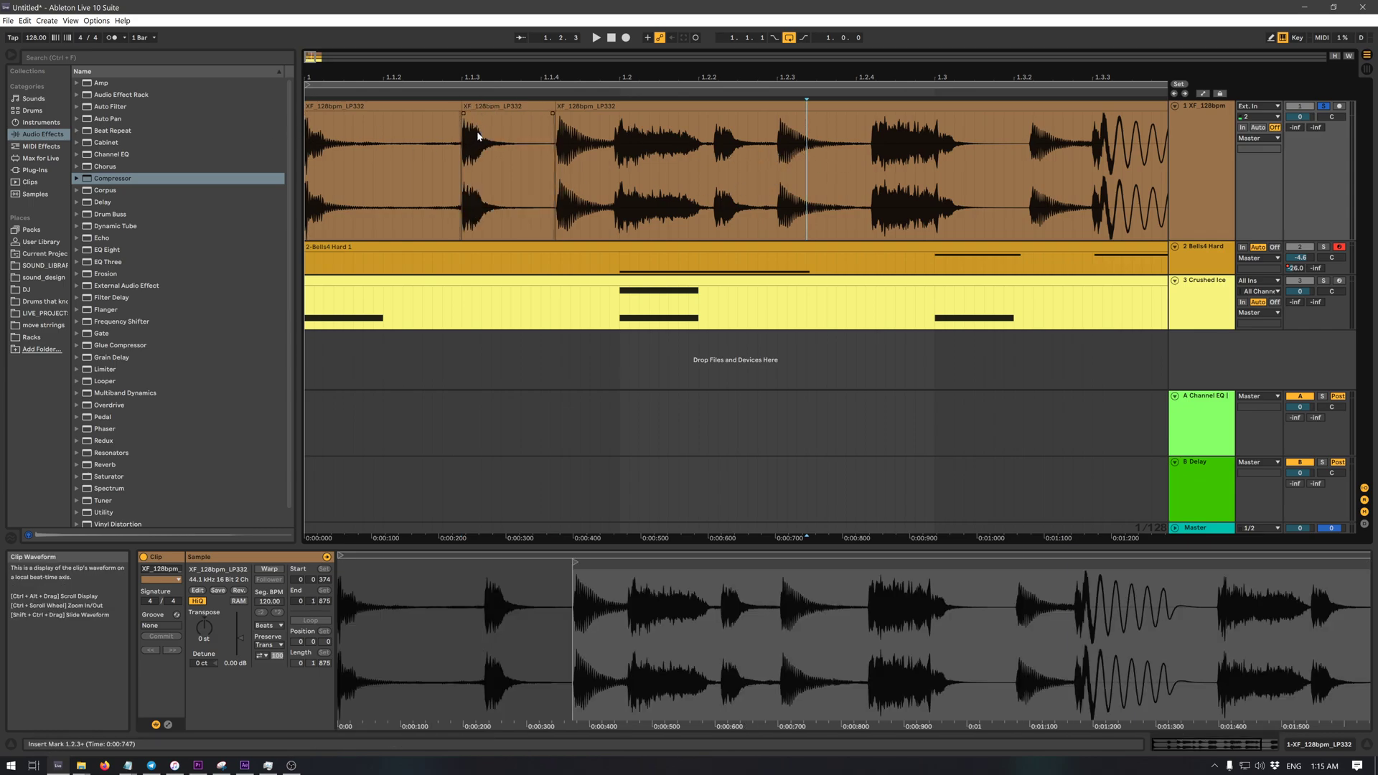
click(460, 106)
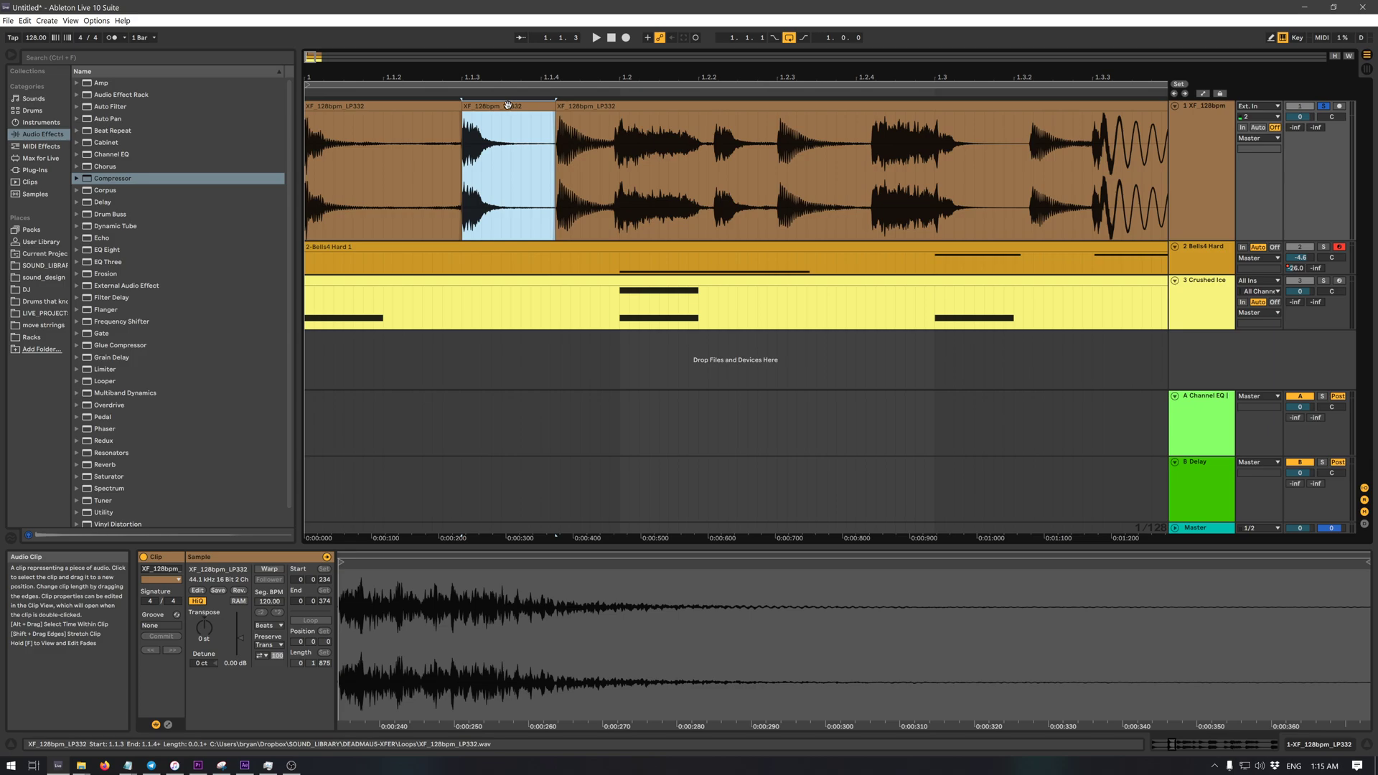
drag(508, 106, 822, 132)
click(398, 184)
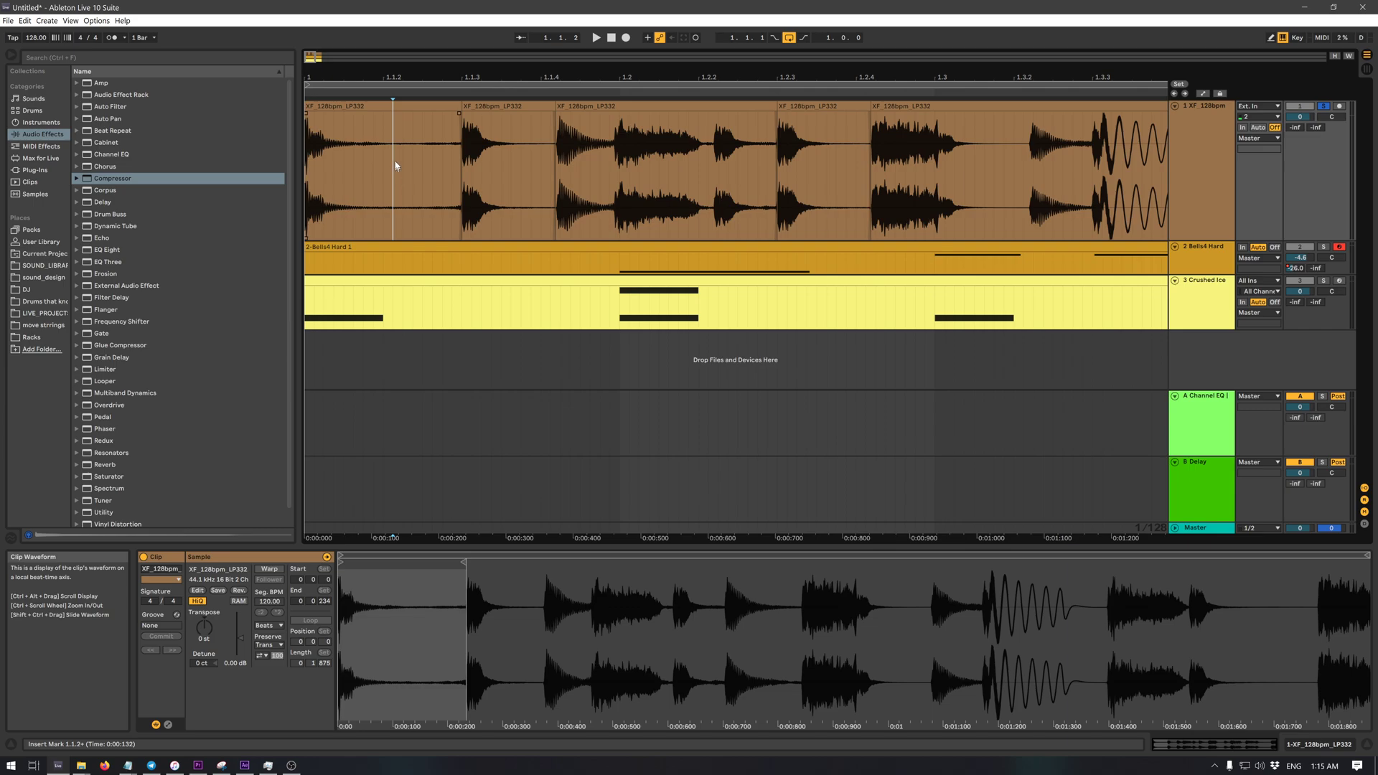
- Select the whole bar, loop it and play the edited XF_128bpm track, then stop playback
key(ctrl+a)
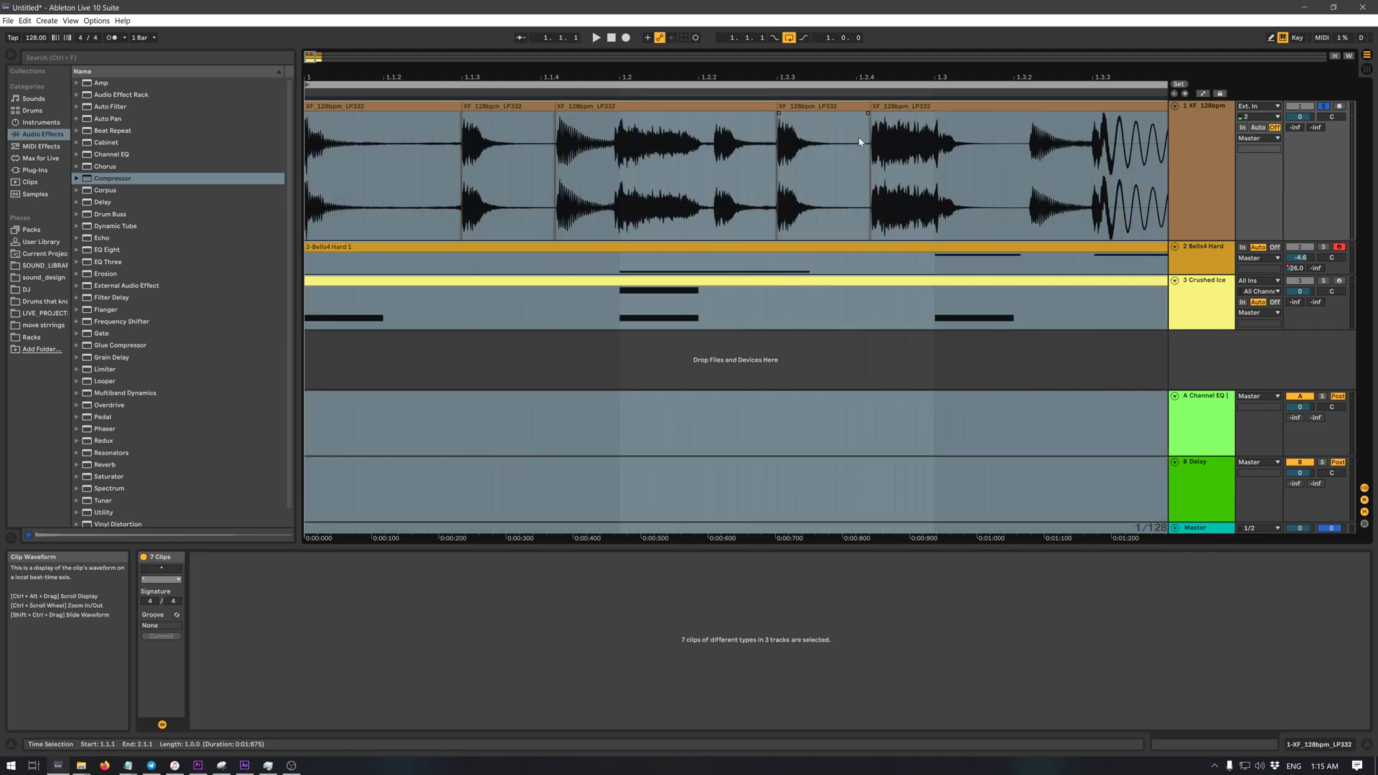
key(space)
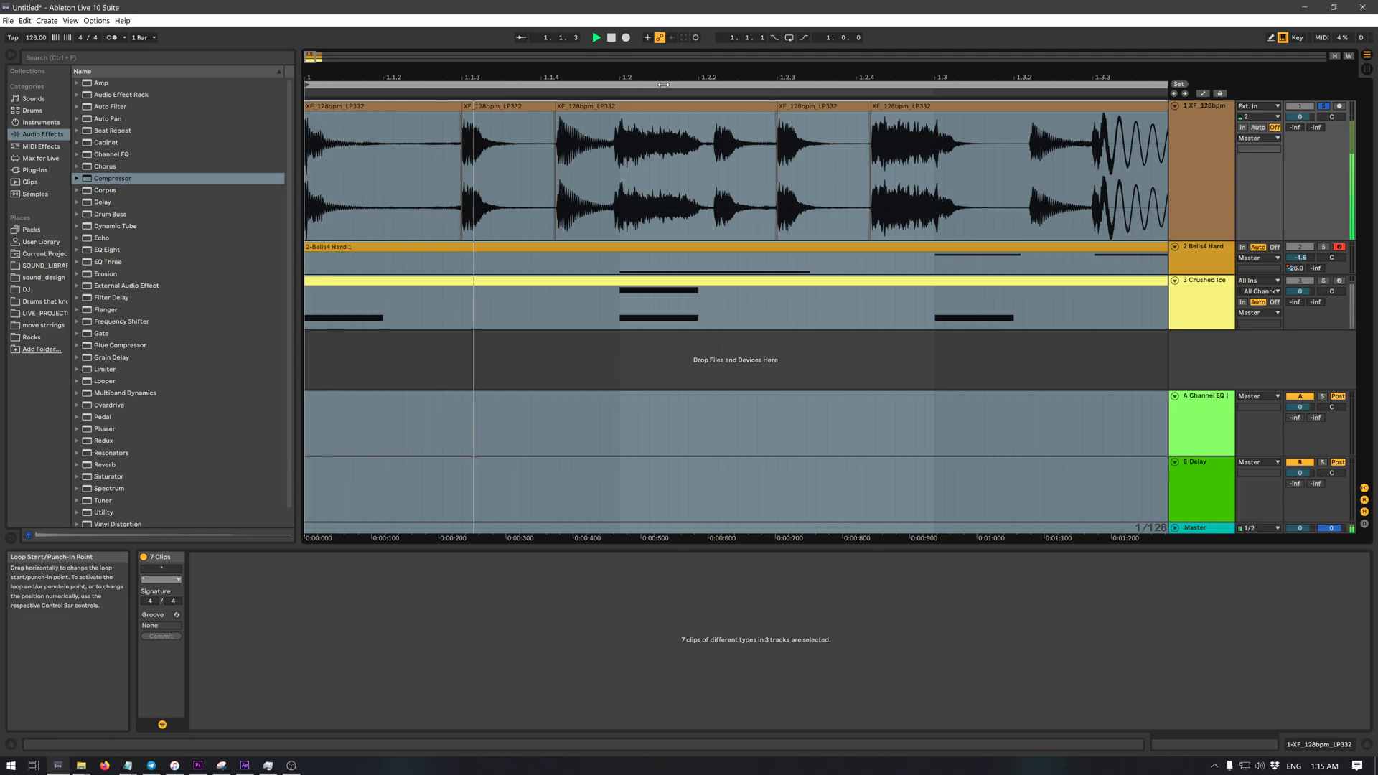
drag(726, 69, 495, 68)
key(ctrl+l)
key(space)
key(space)
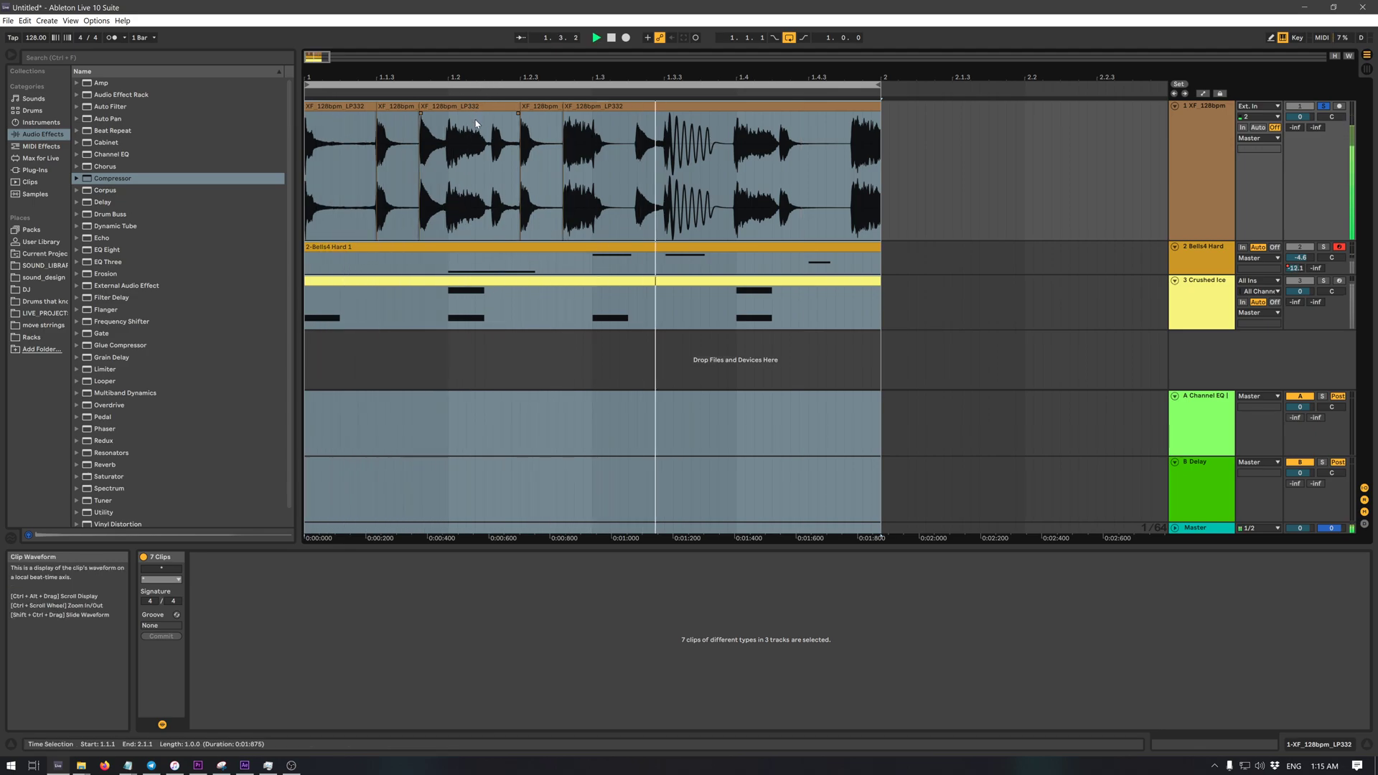
click(906, 222)
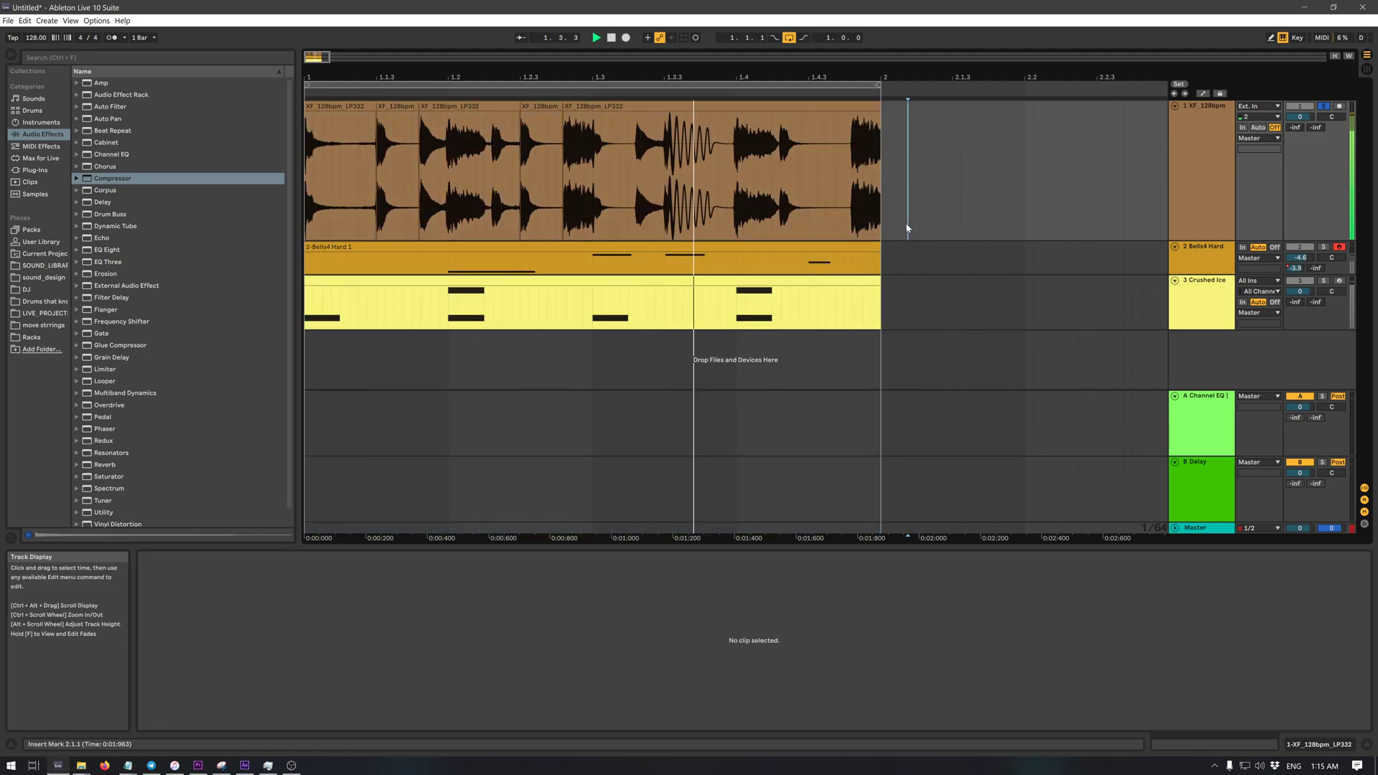
key(space)
- Extend the start of the last XF_128bpm clip back to just after 1.2.3, shortening the copied slice
drag(617, 75, 958, 75)
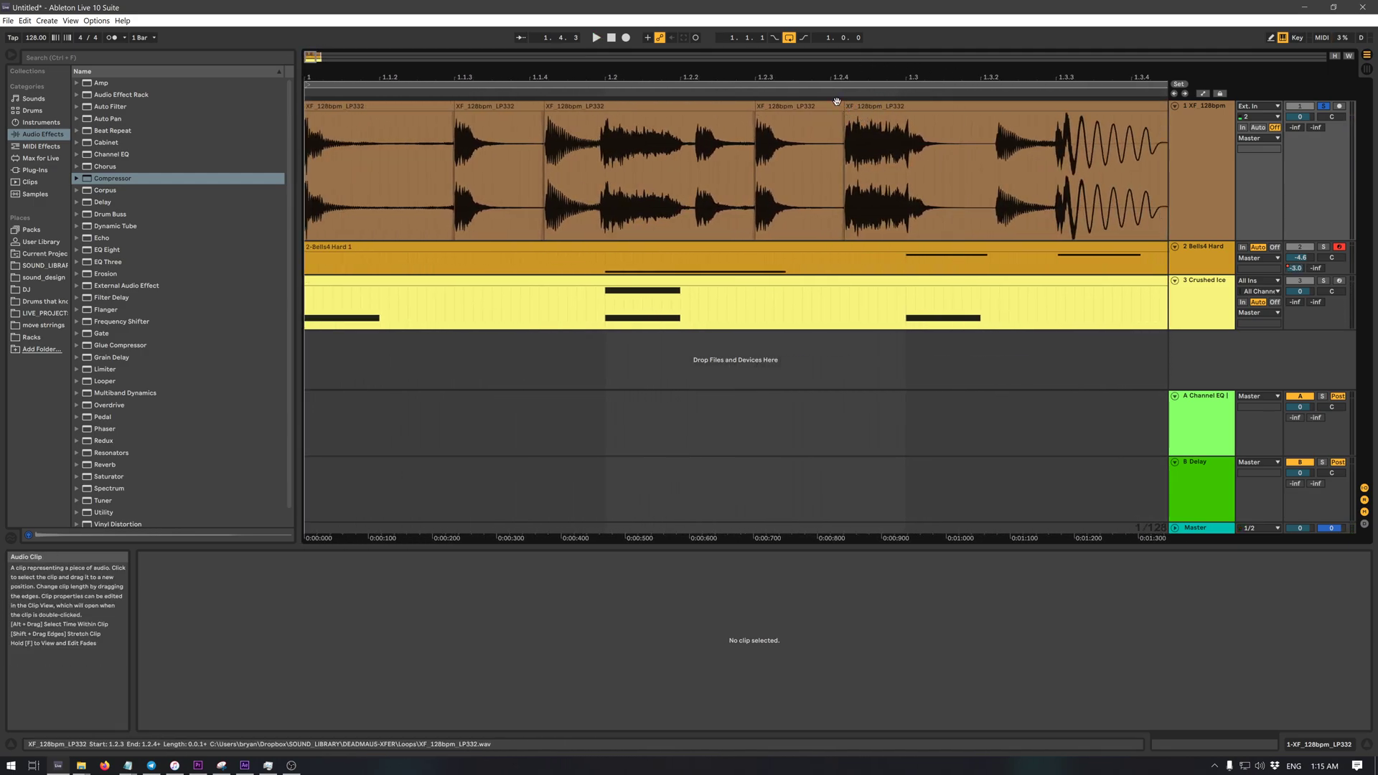
drag(845, 104, 769, 115)
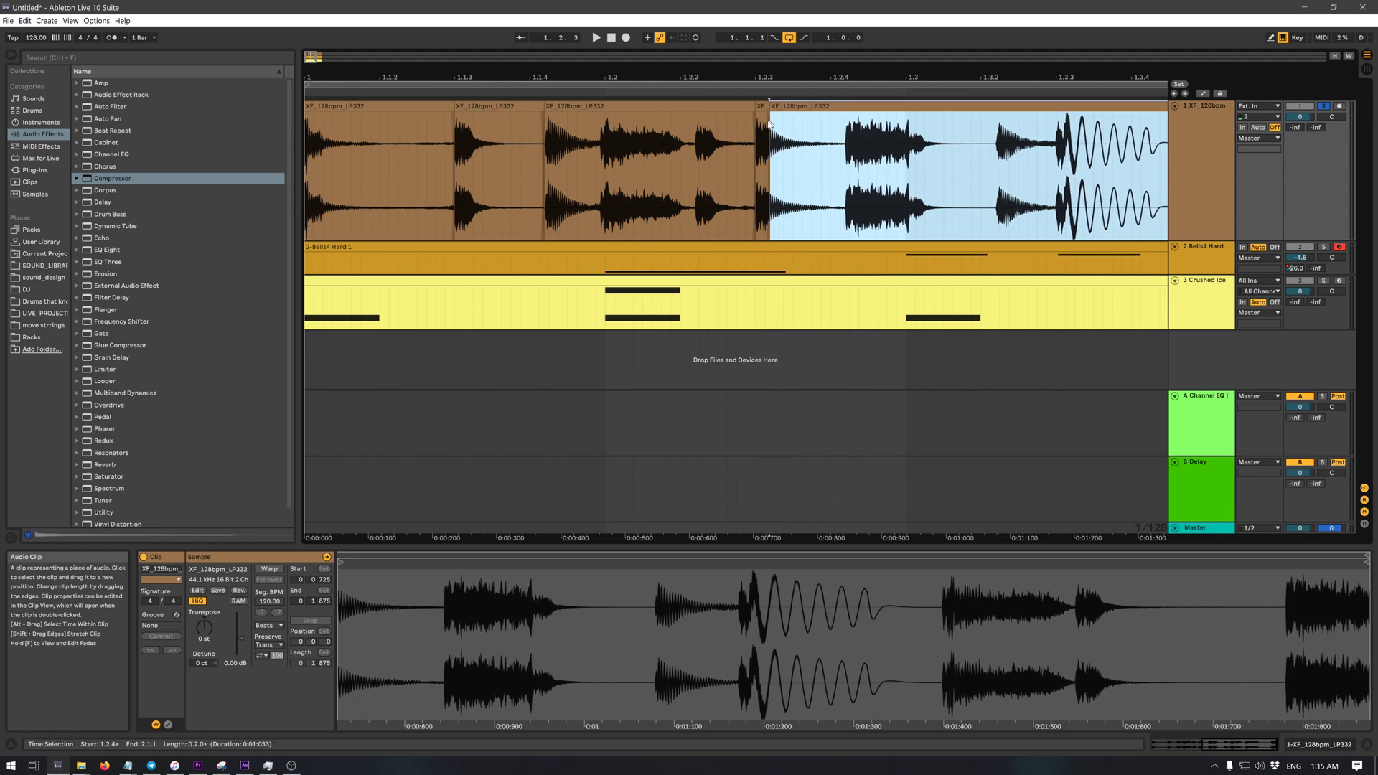
click(783, 147)
- Widen the crossfade between the copied slice at 1.2.3 and the following clip to run from about 0:00:710 to 0:00:760
ctrl+scroll(753, 128, up, 8)
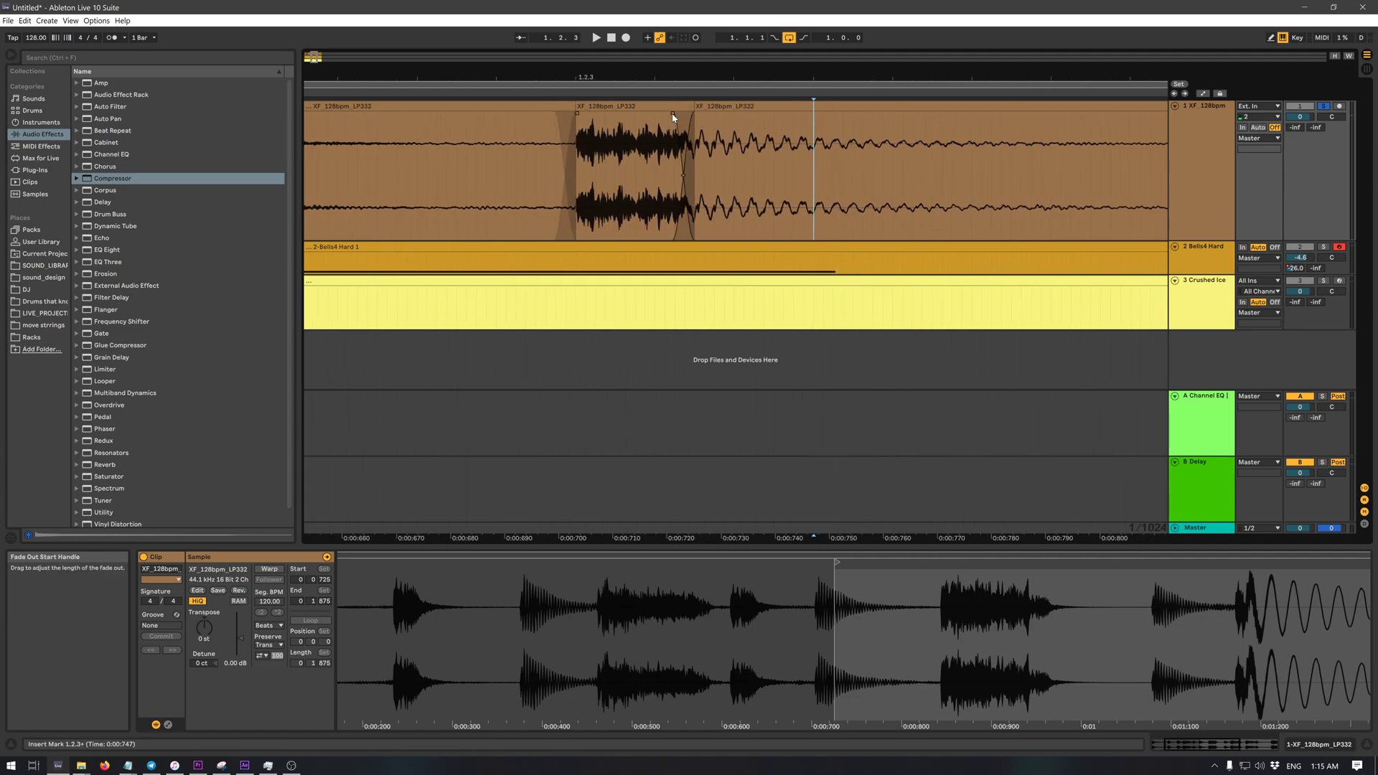
drag(687, 119, 624, 127)
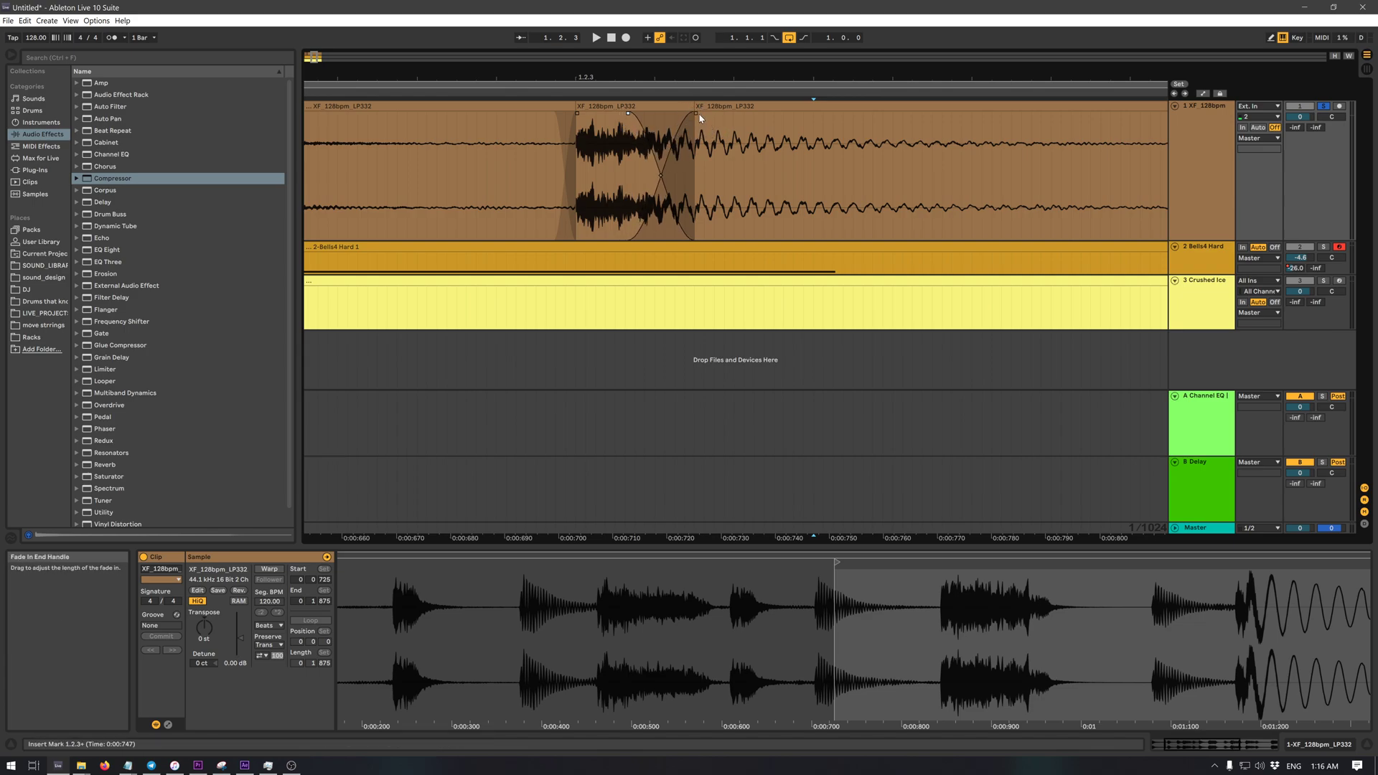
drag(697, 117, 921, 146)
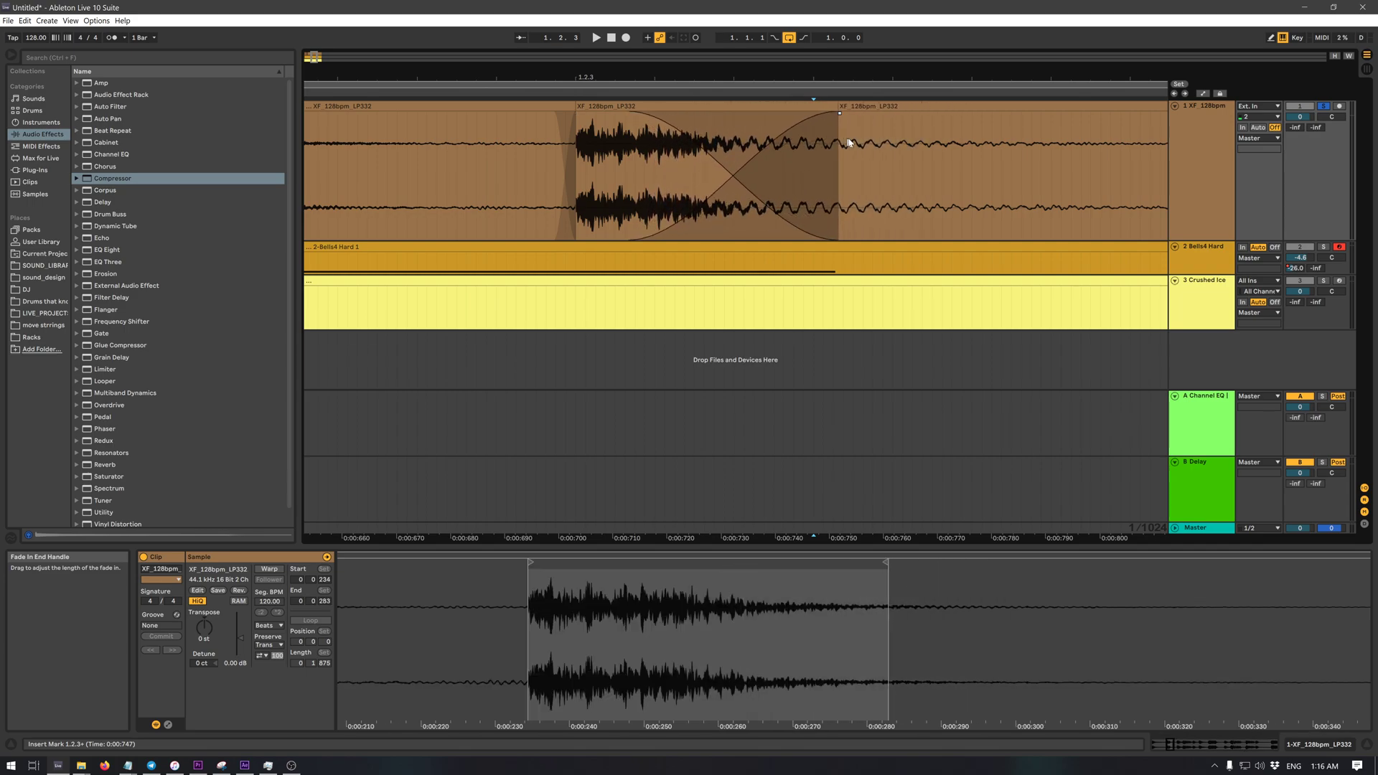
drag(781, 72, 652, 68)
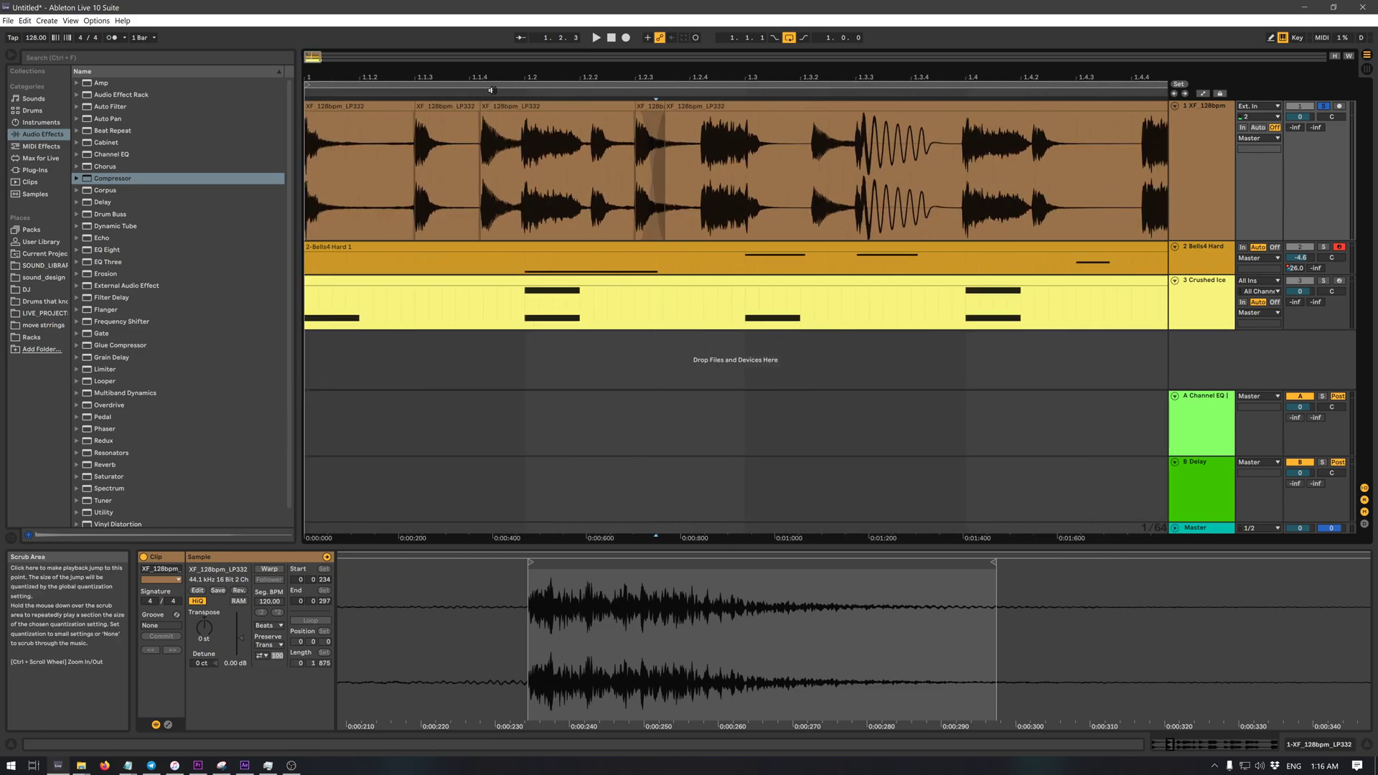
- Select the looped bar and play the soloed XF_128bpm track to audition the crossfaded slices, then stop playback
click(500, 84)
key(space)
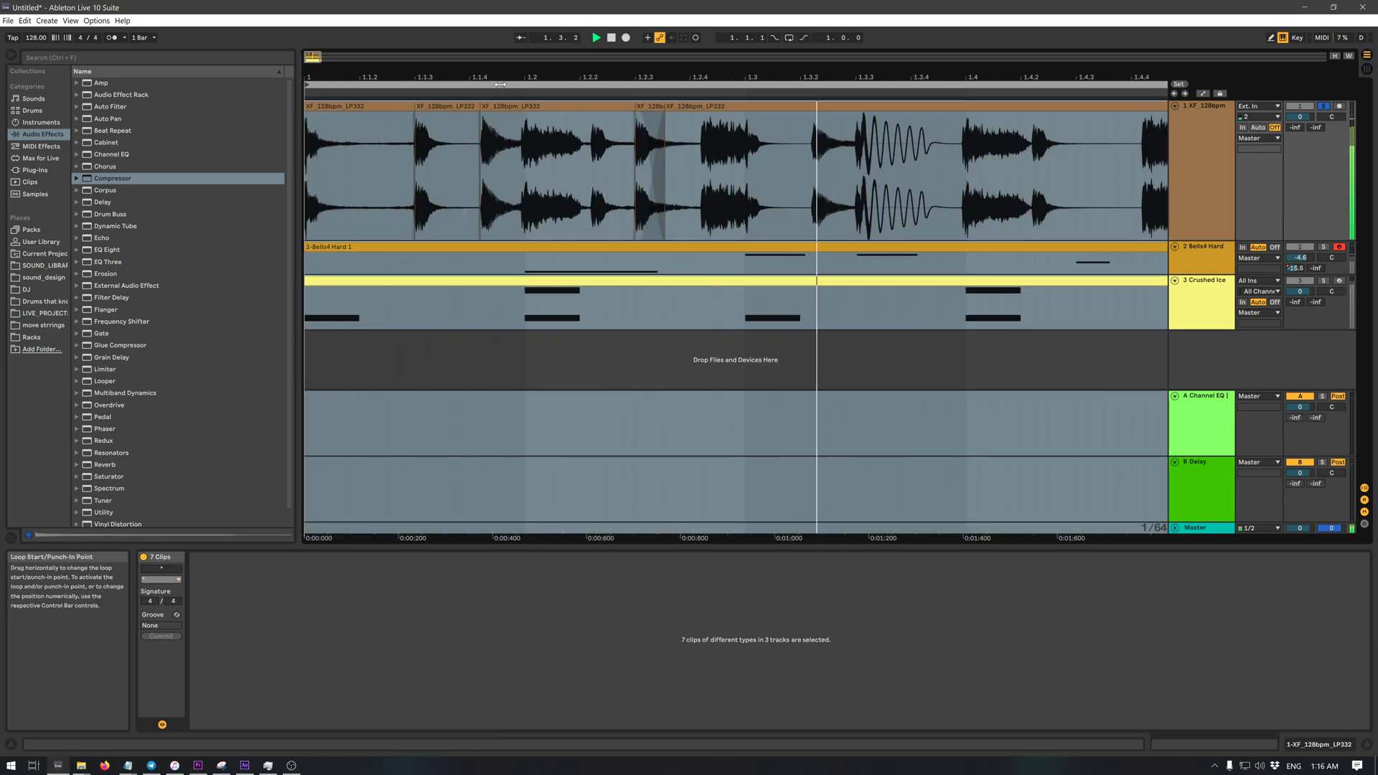
key(ctrl+l)
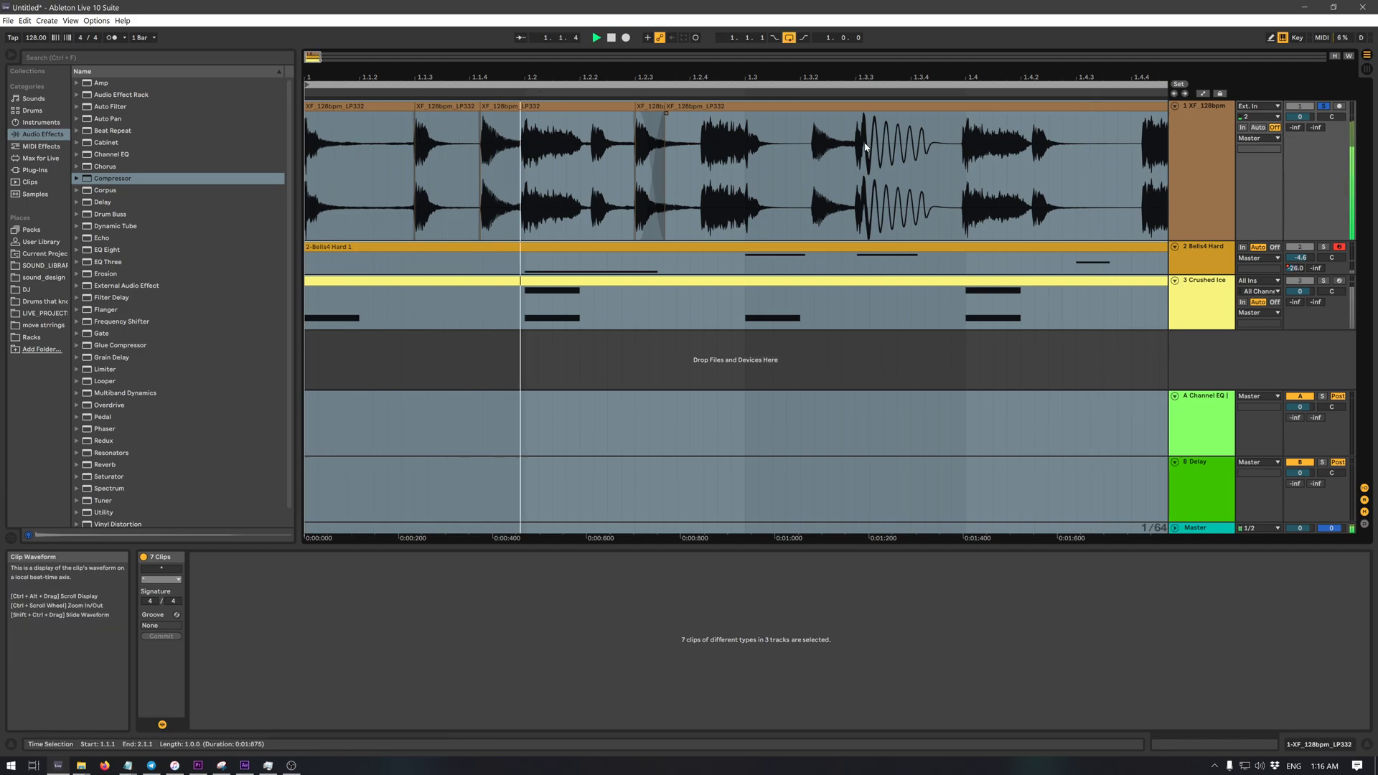
key(ctrl+l)
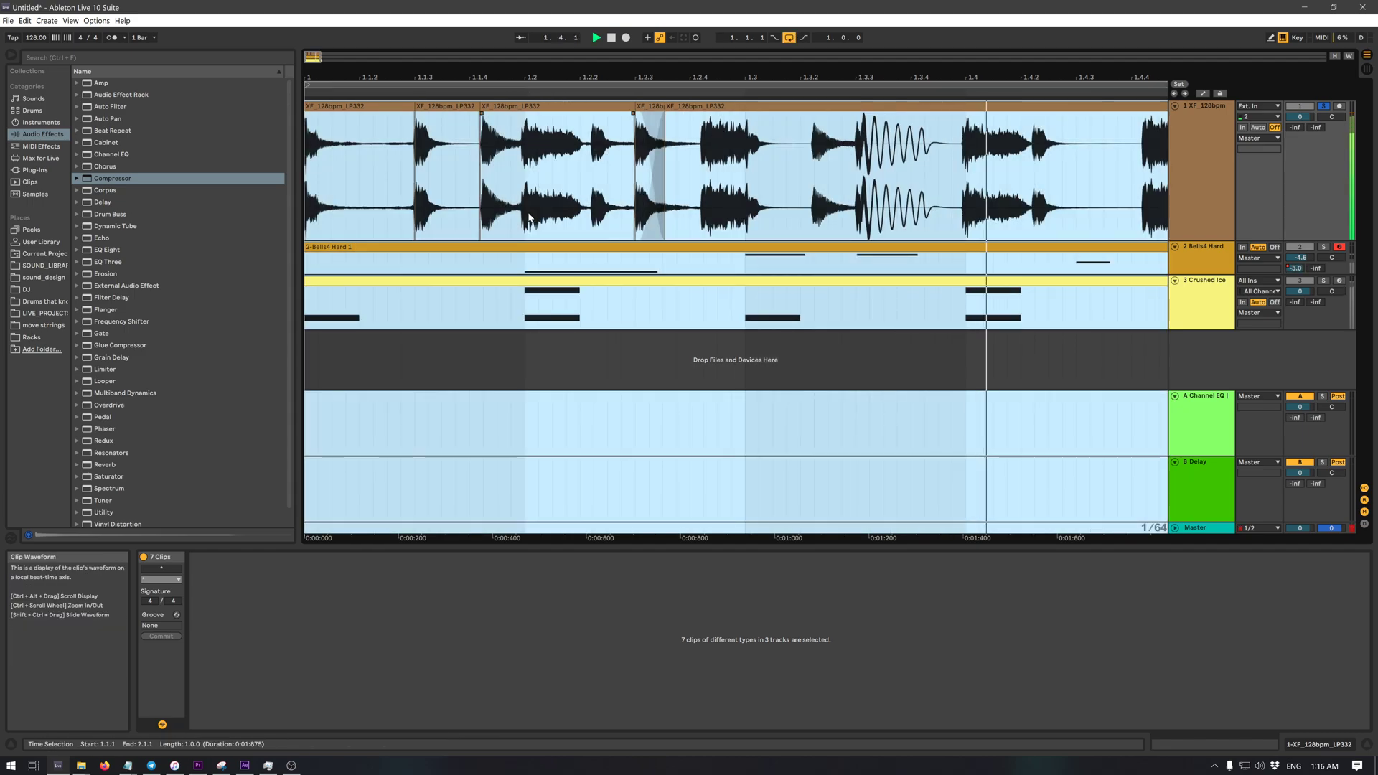
click(349, 211)
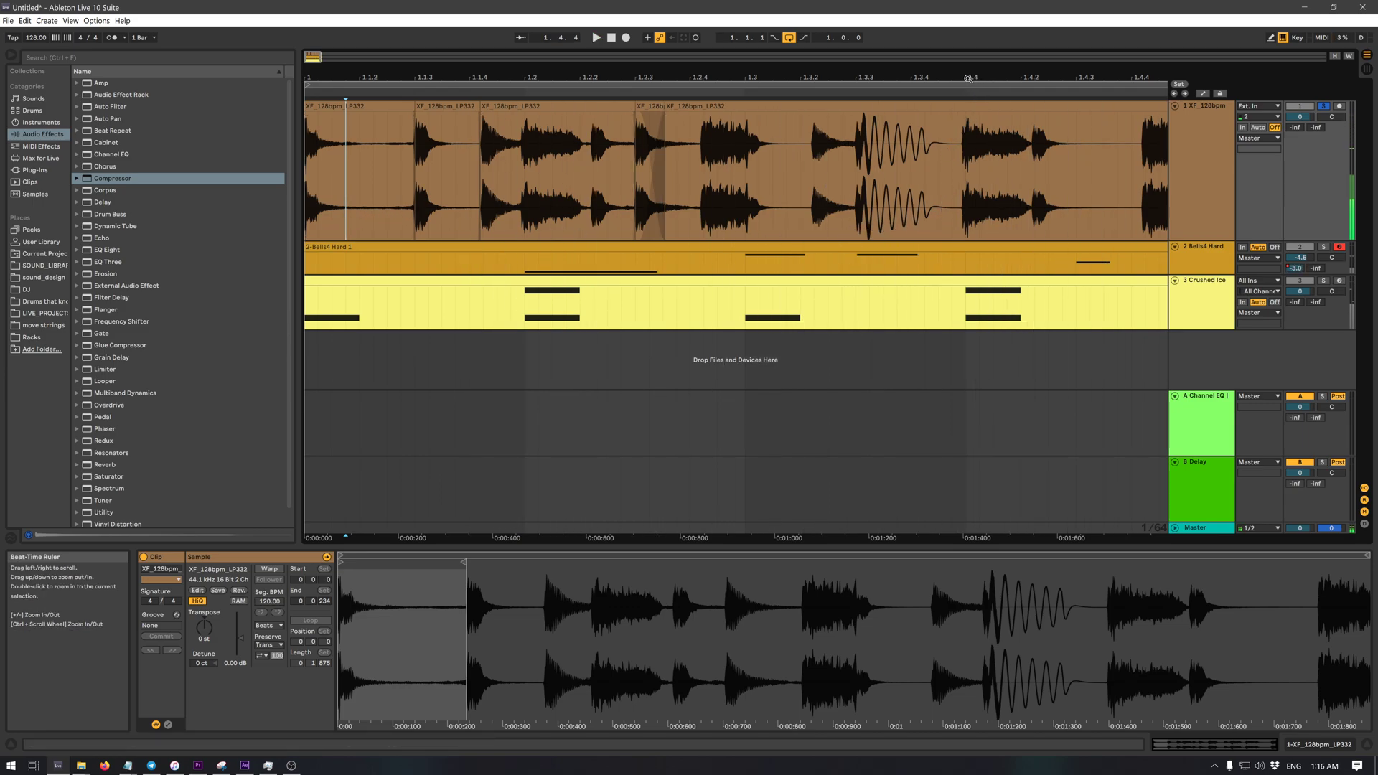
- Unsolo the XF_128bpm track, disarm the Bells4 Hard track and play the looped bar with all tracks together
drag(748, 78, 748, 59)
click(940, 287)
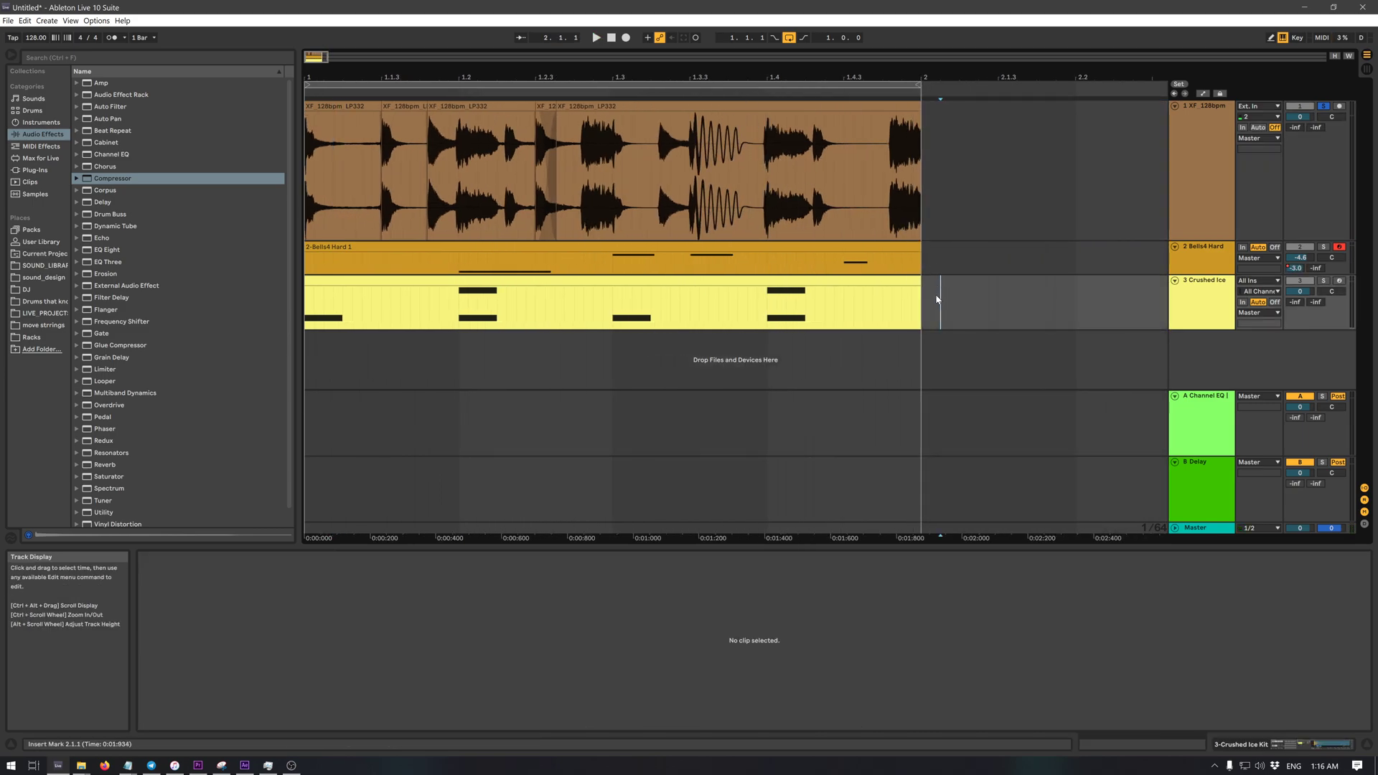
drag(961, 79, 961, 46)
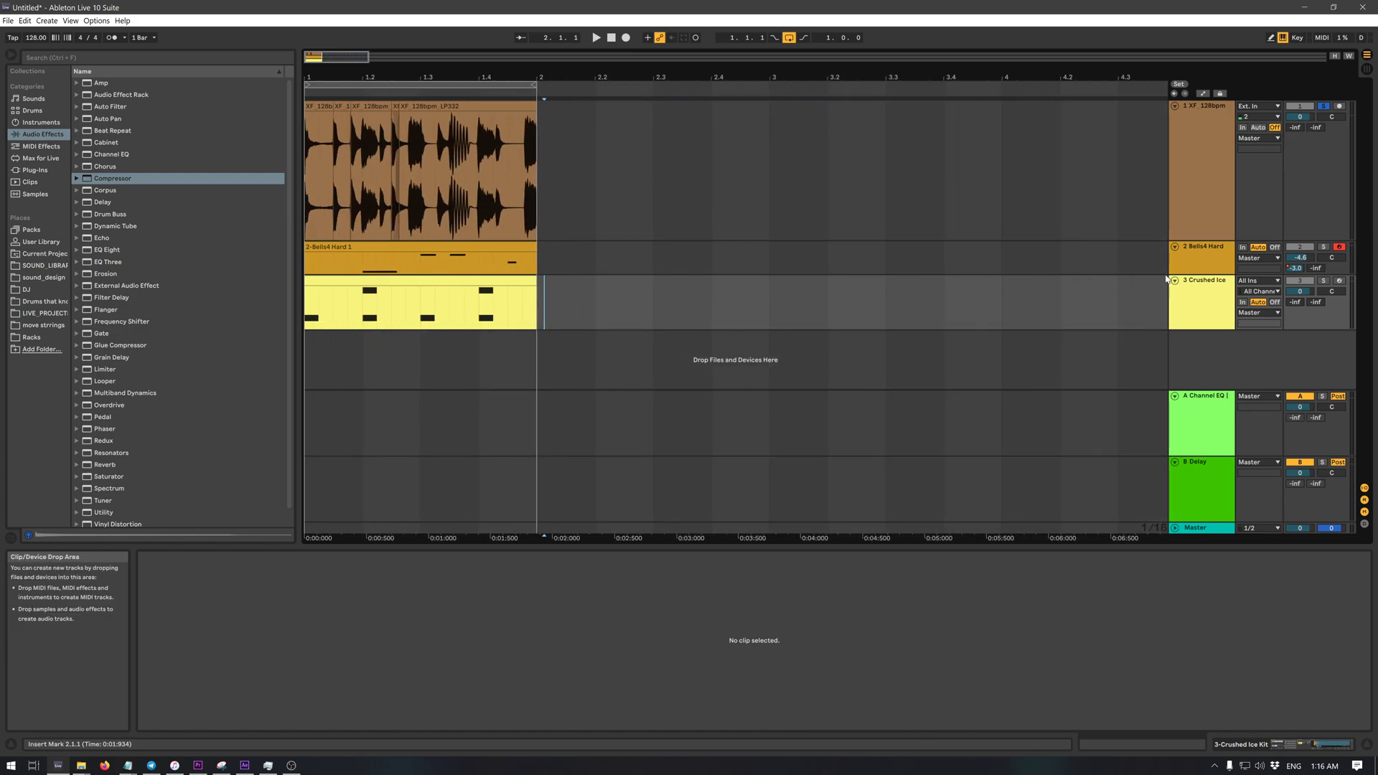
click(711, 238)
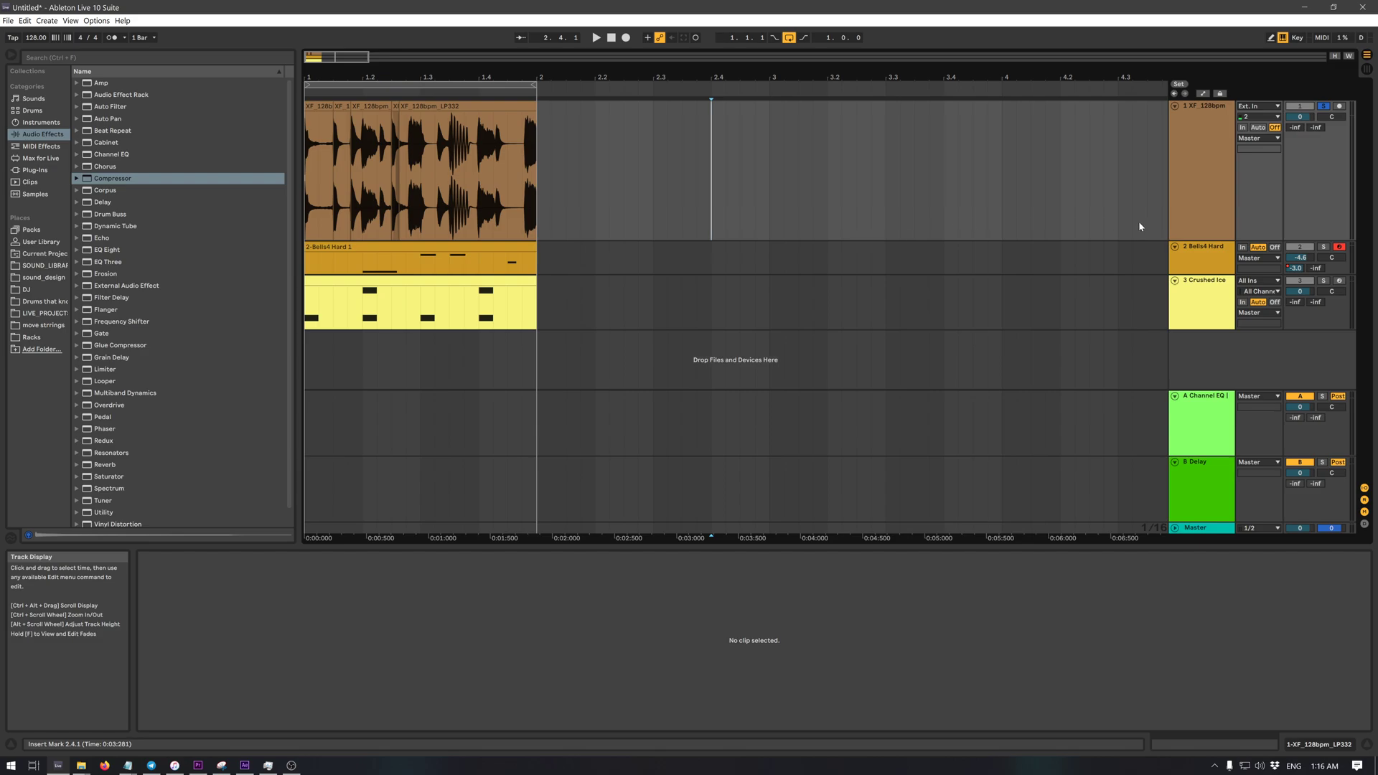
click(1325, 108)
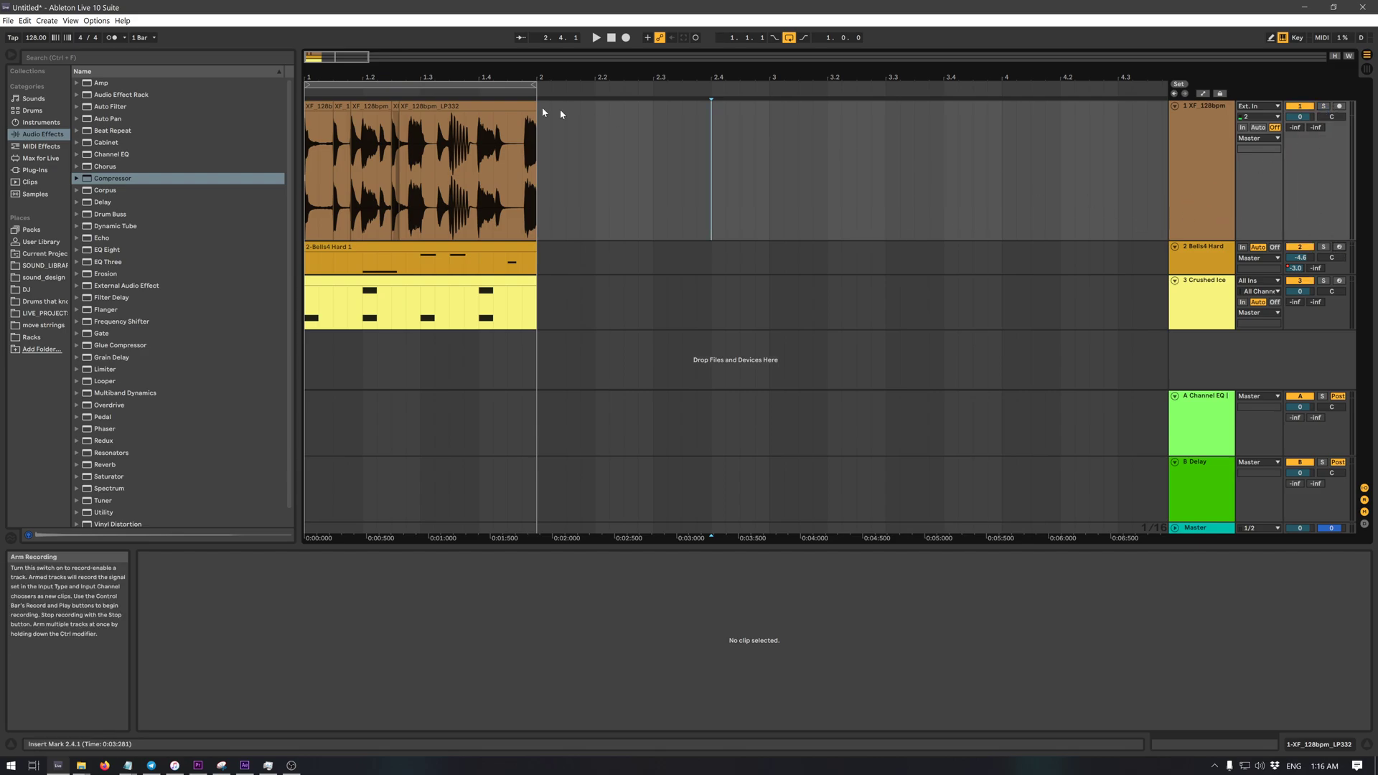
click(441, 85)
key(space)
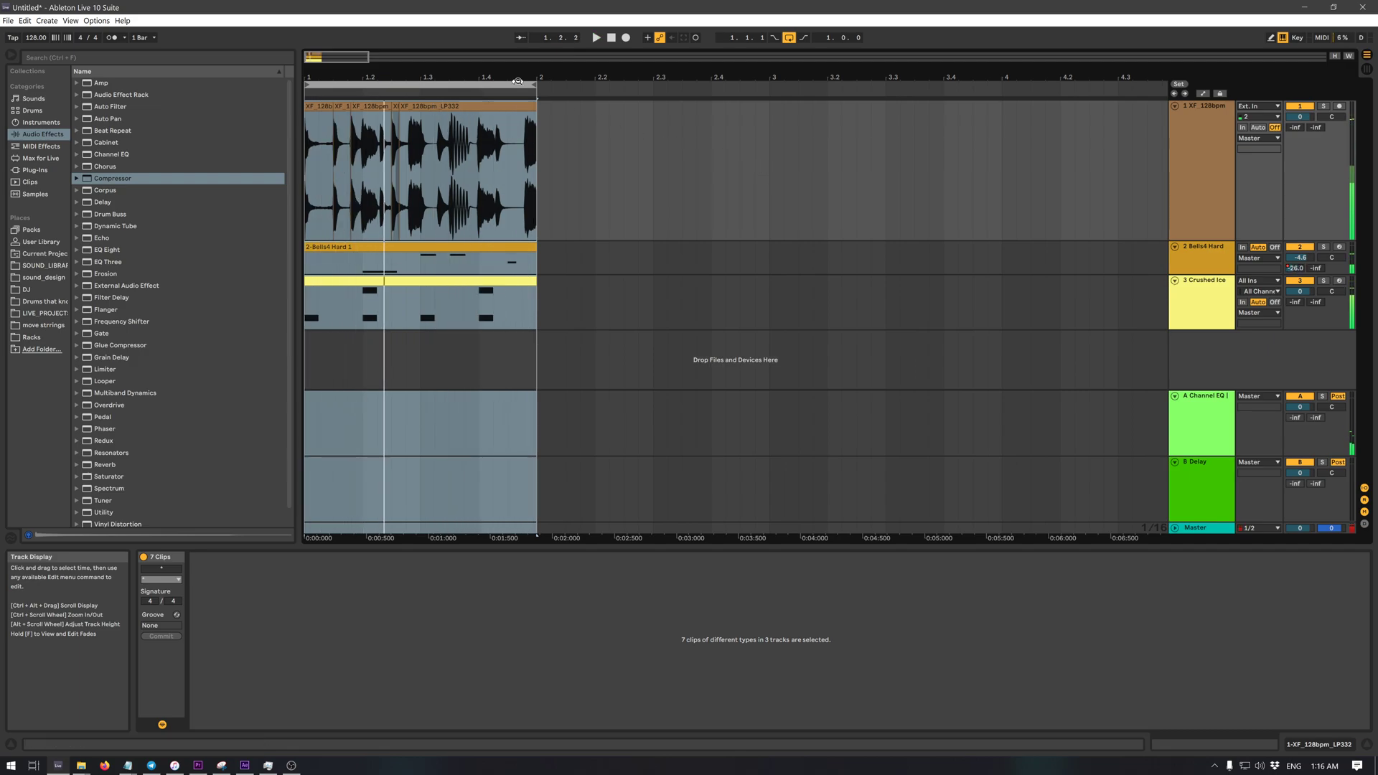
- Move the one-bar loop region to start at 3.1.3, then return it to 1.1.1
mouse_move(548, 75)
mouse_down()
mouse_move(547, 105)
mouse_move(539, 61)
mouse_up()
drag(386, 84, 757, 84)
click(595, 287)
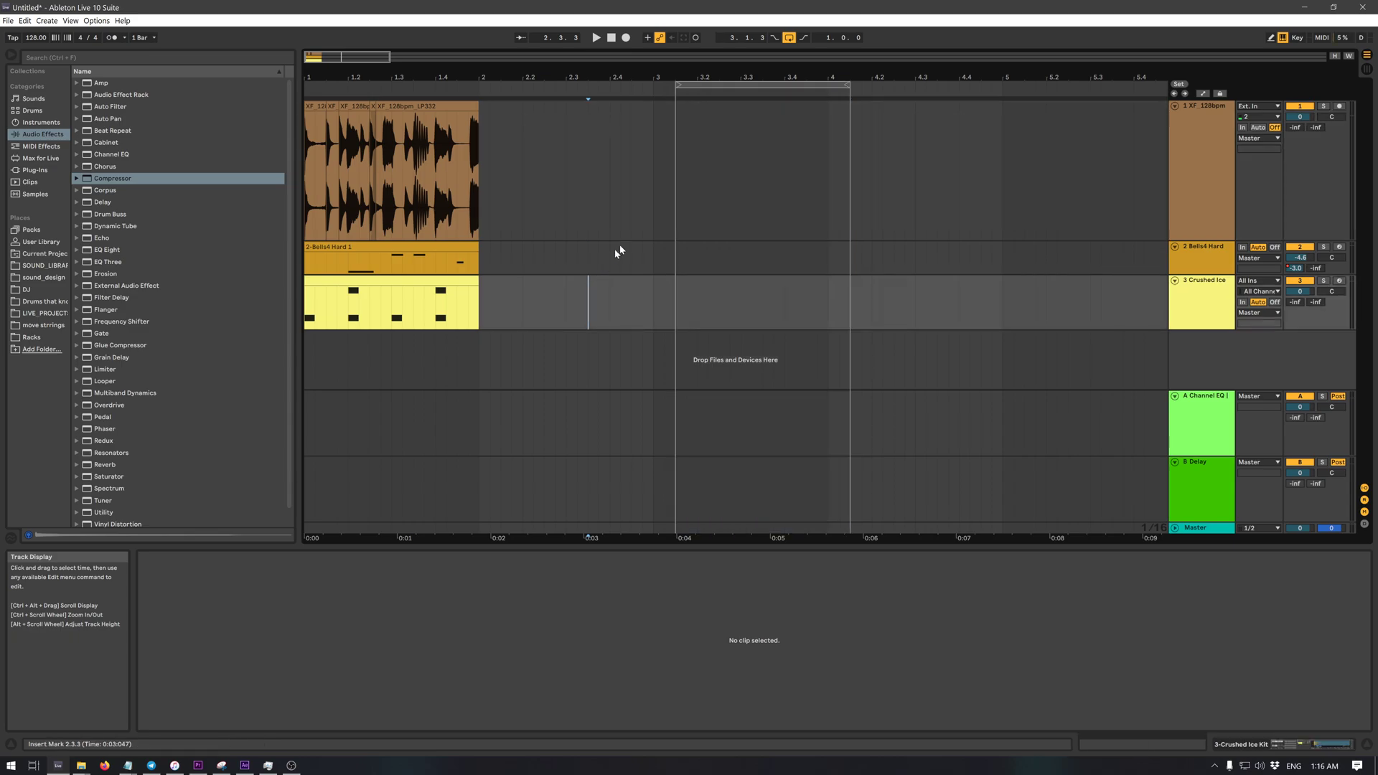
click(749, 85)
drag(818, 80, 432, 190)
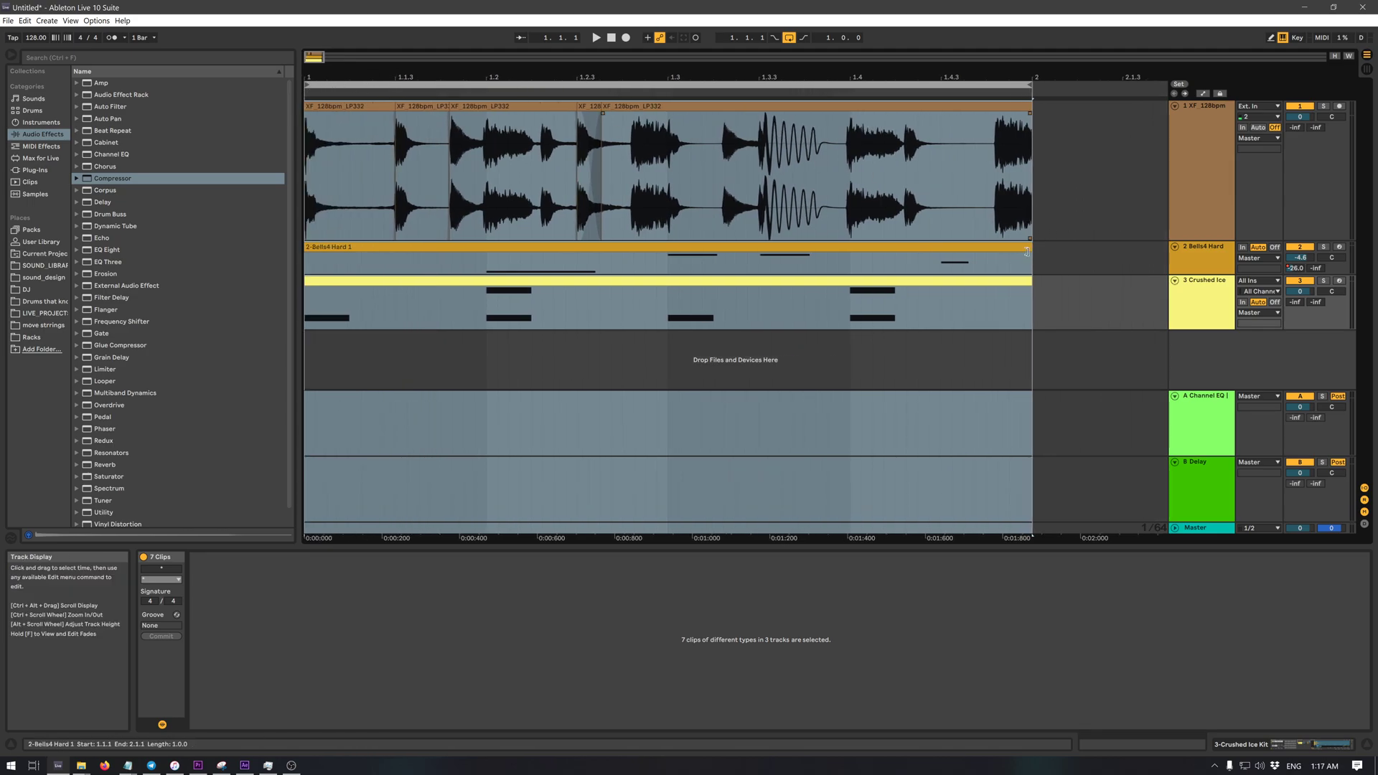
- Extend the selection from the last XF_128bpm clip across all three tracks to the Crushed Ice clip, then clear it
click(1056, 248)
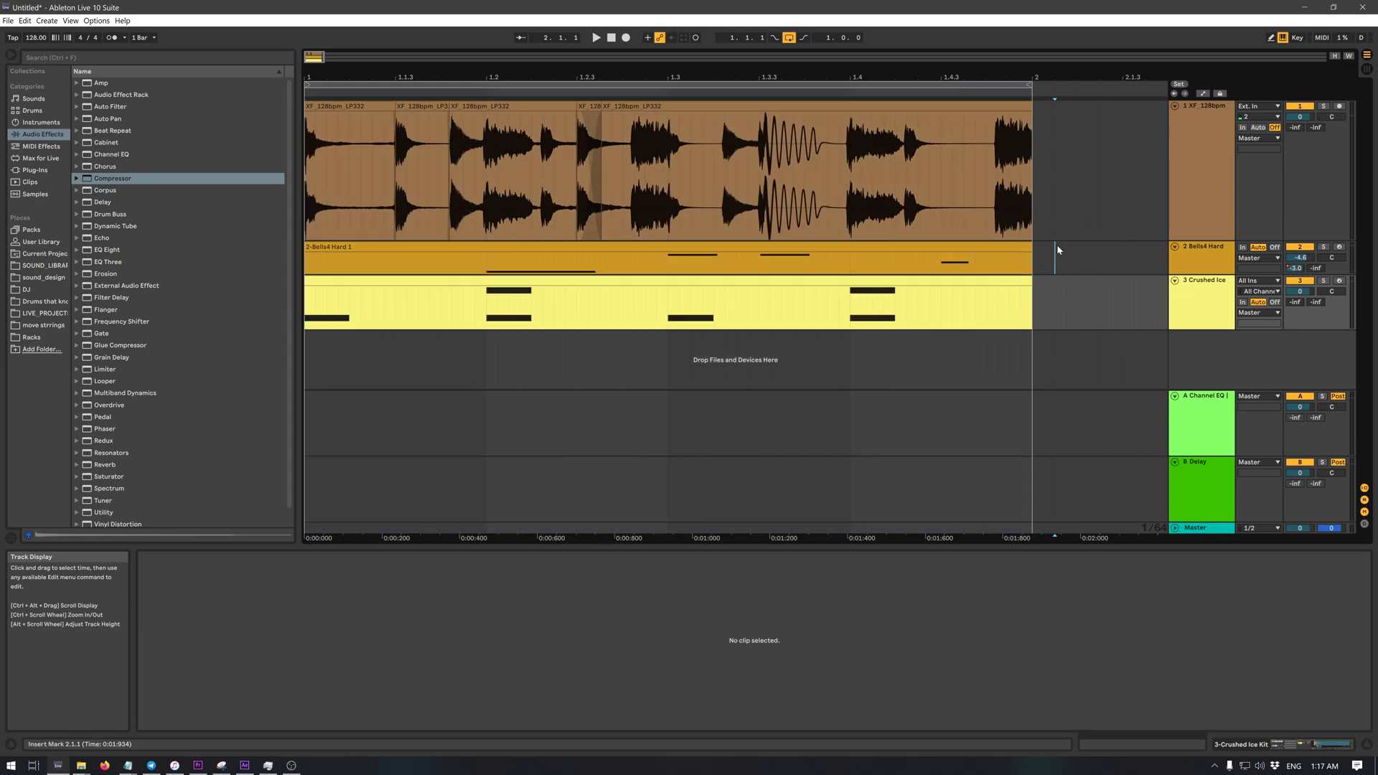
click(943, 119)
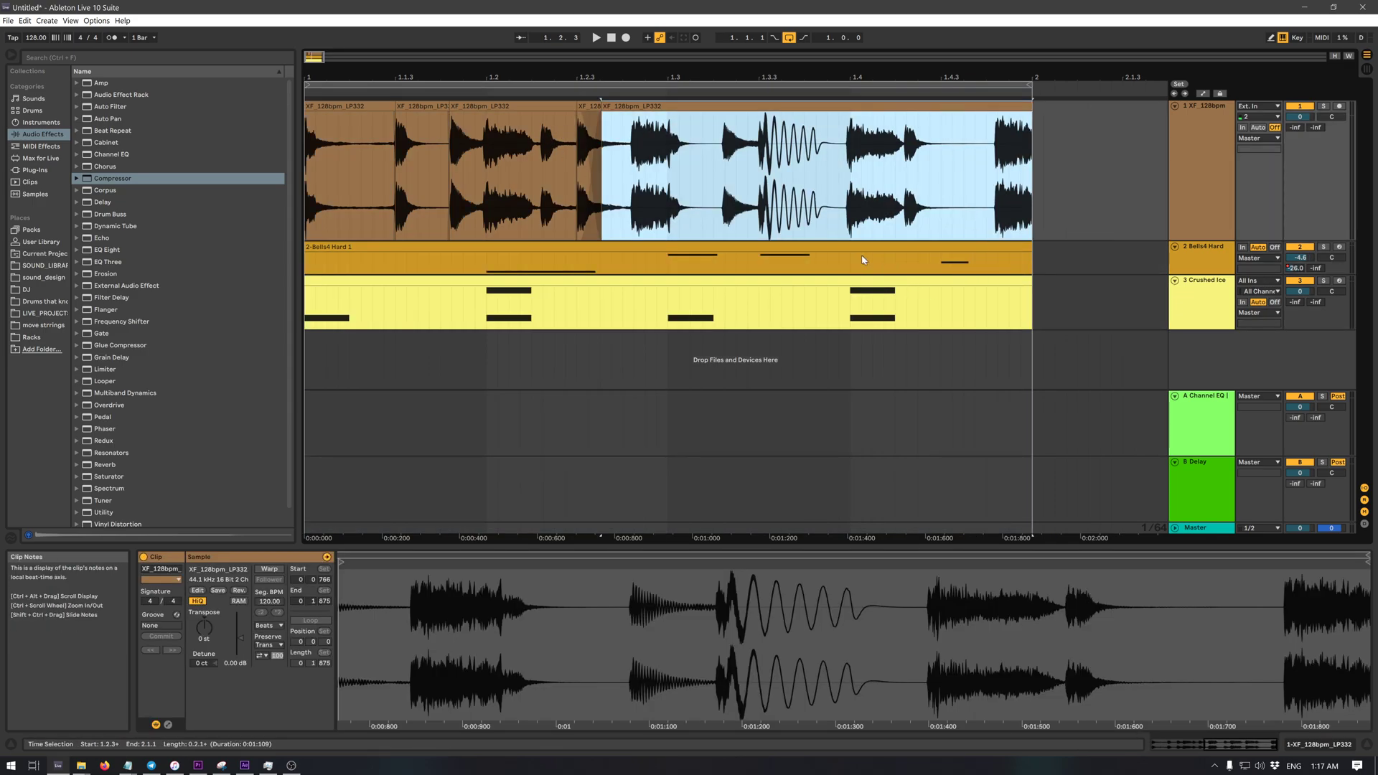
shift+click(352, 280)
click(1092, 182)
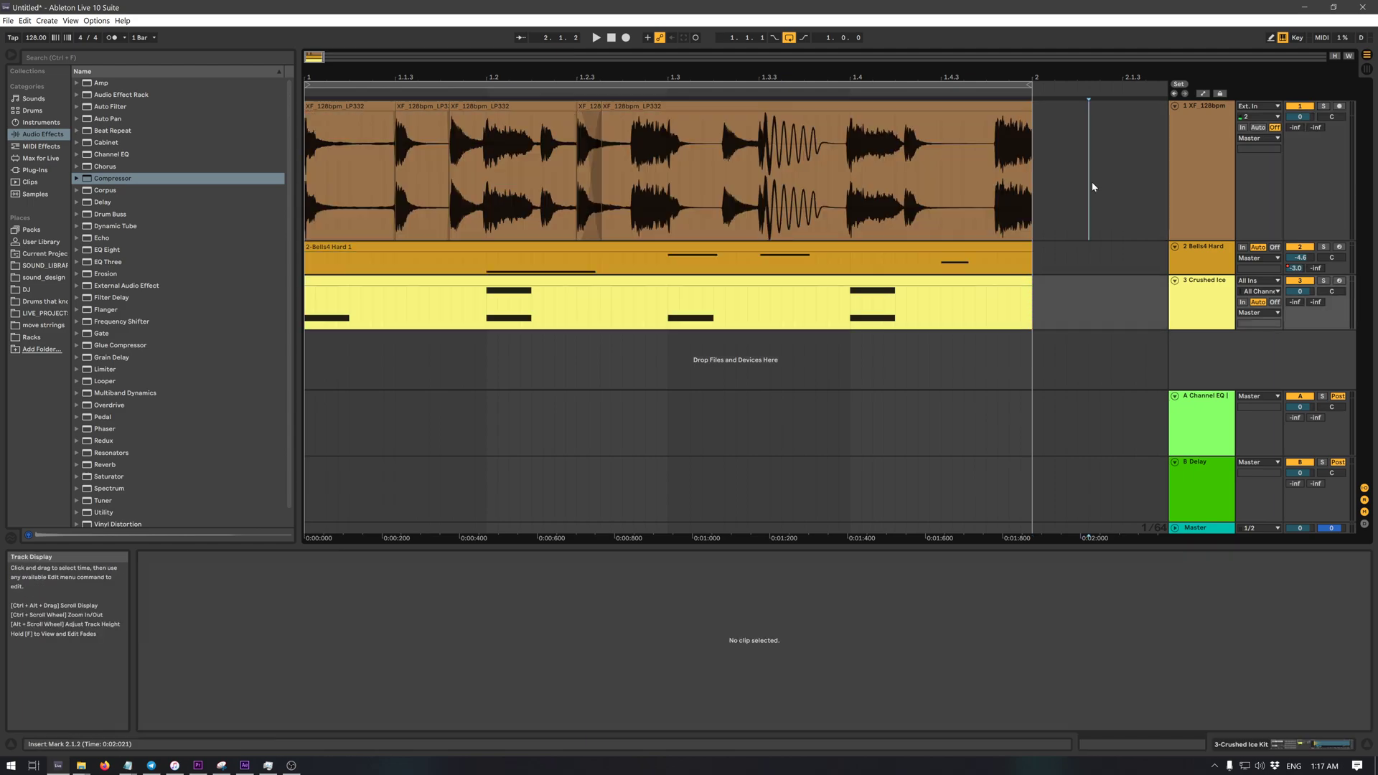
- Try sweeping a selection from the empty area after 2.1.1 back over the bar on all tracks, then clear it
click(1028, 117)
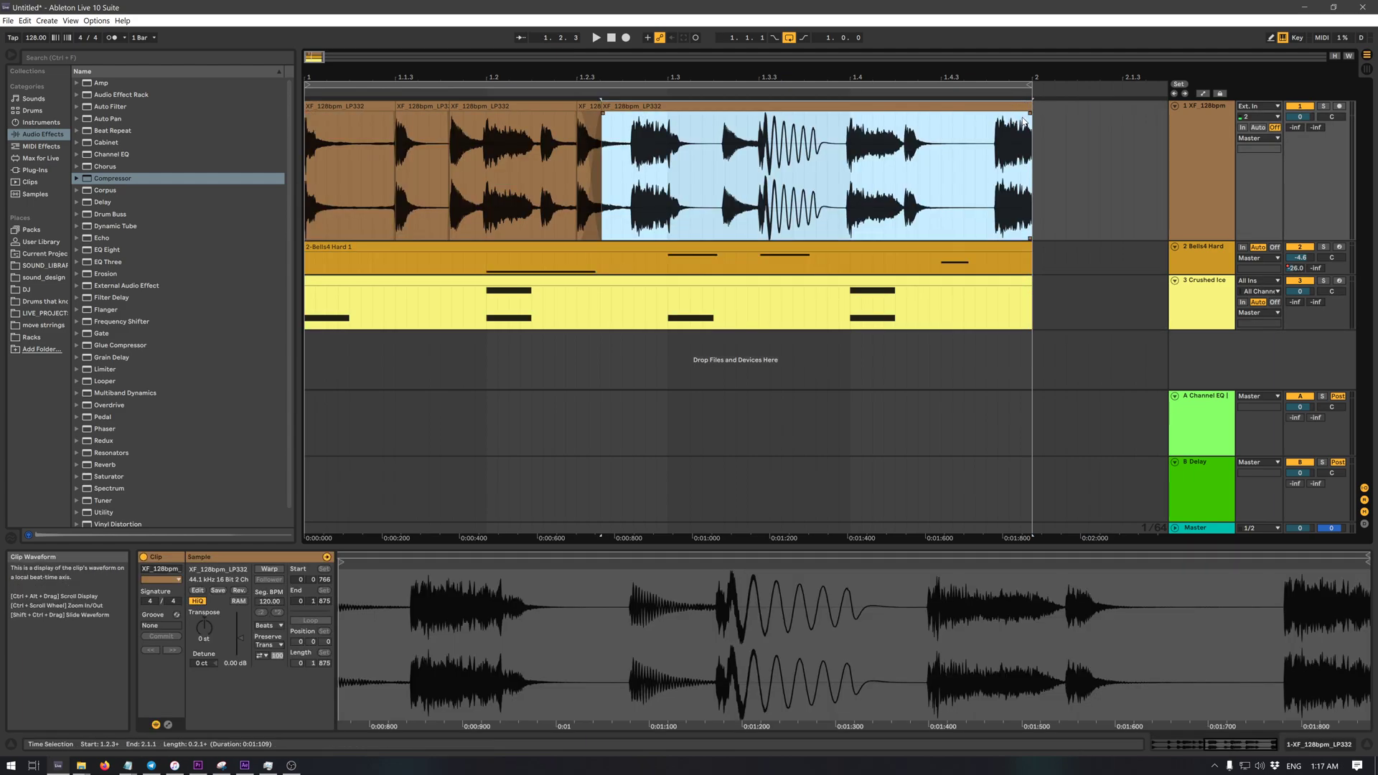
click(1052, 111)
mouse_move(1051, 117)
mouse_down()
mouse_move(785, 258)
mouse_move(600, 301)
mouse_move(1104, 228)
mouse_up()
mouse_move(1046, 169)
mouse_down()
mouse_move(1043, 153)
mouse_move(933, 215)
mouse_move(502, 337)
mouse_move(306, 337)
mouse_up()
click(1100, 191)
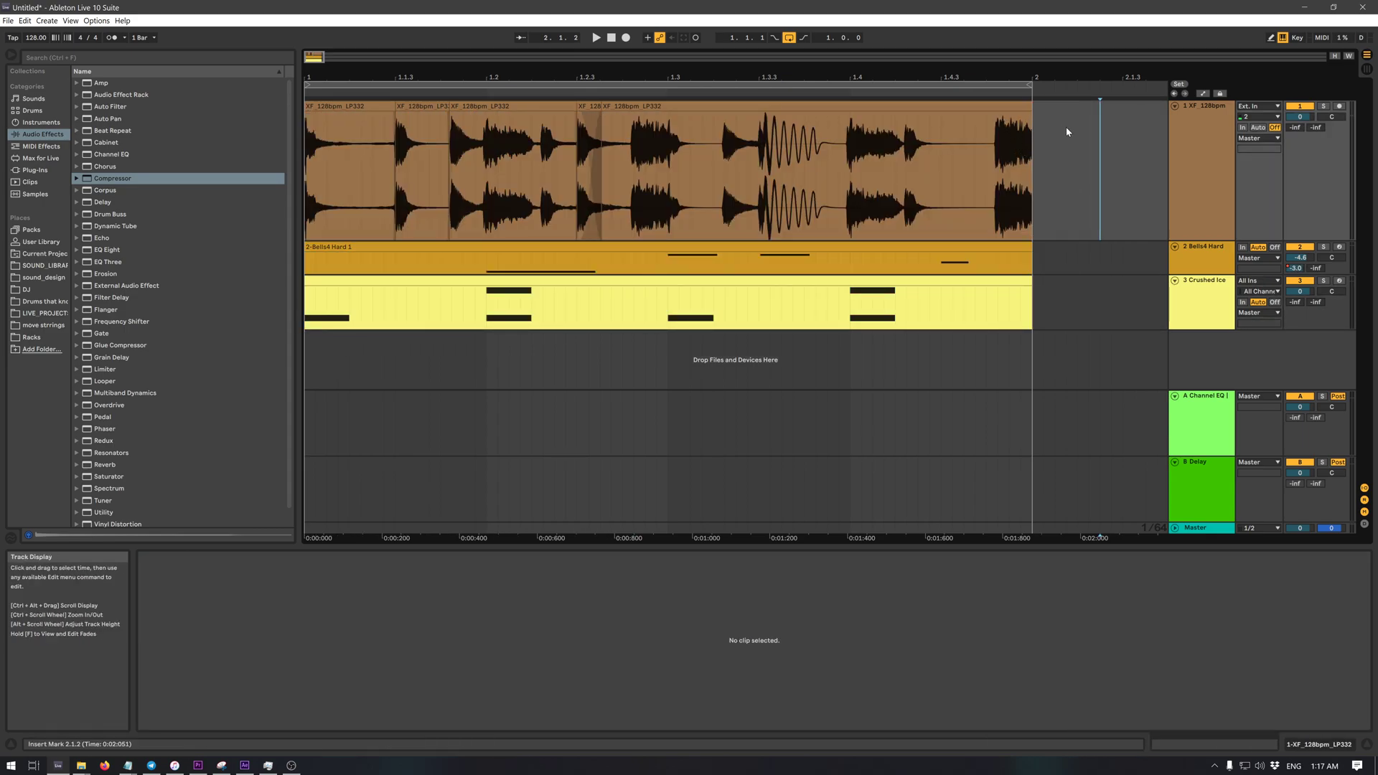
- Select everything in the arrangement, then reduce the selection to the Crushed Ice clip
double_click(919, 159)
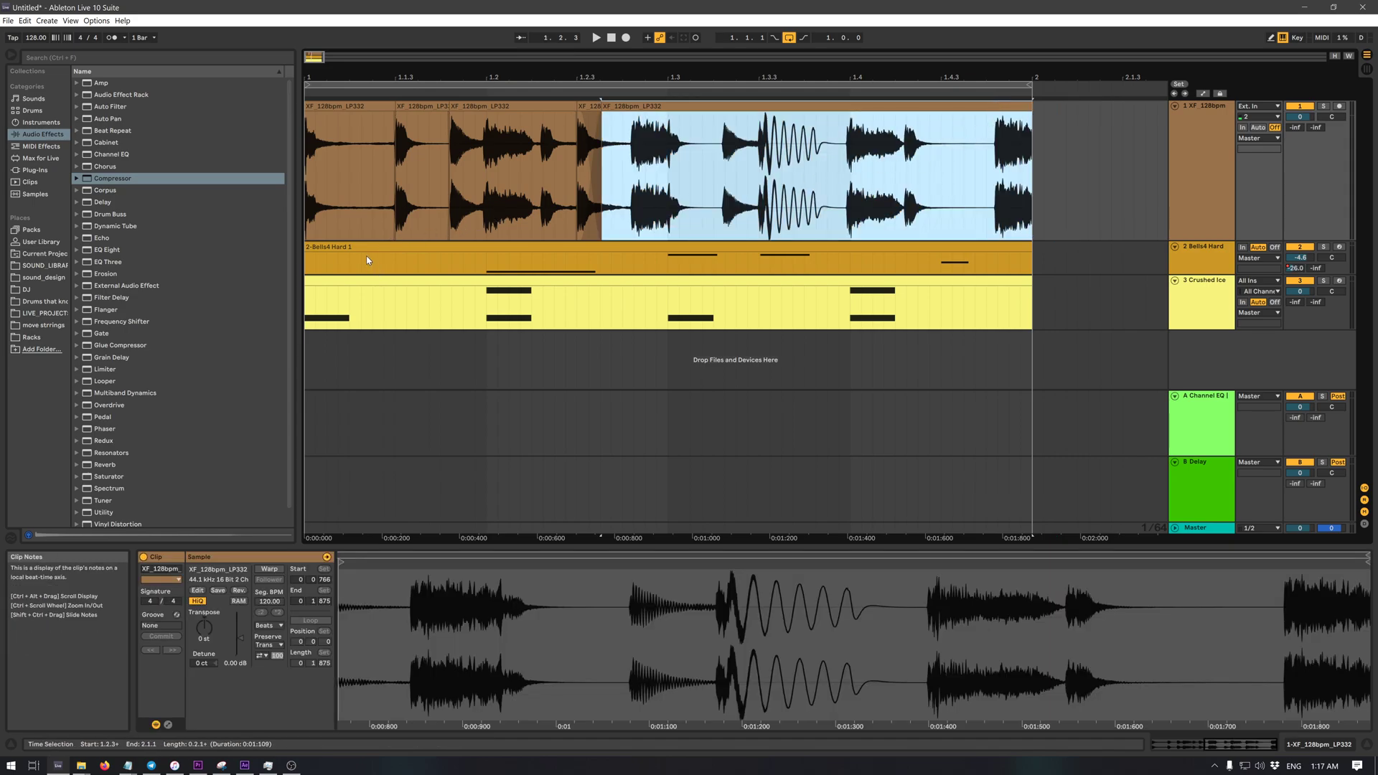
key(ctrl+a)
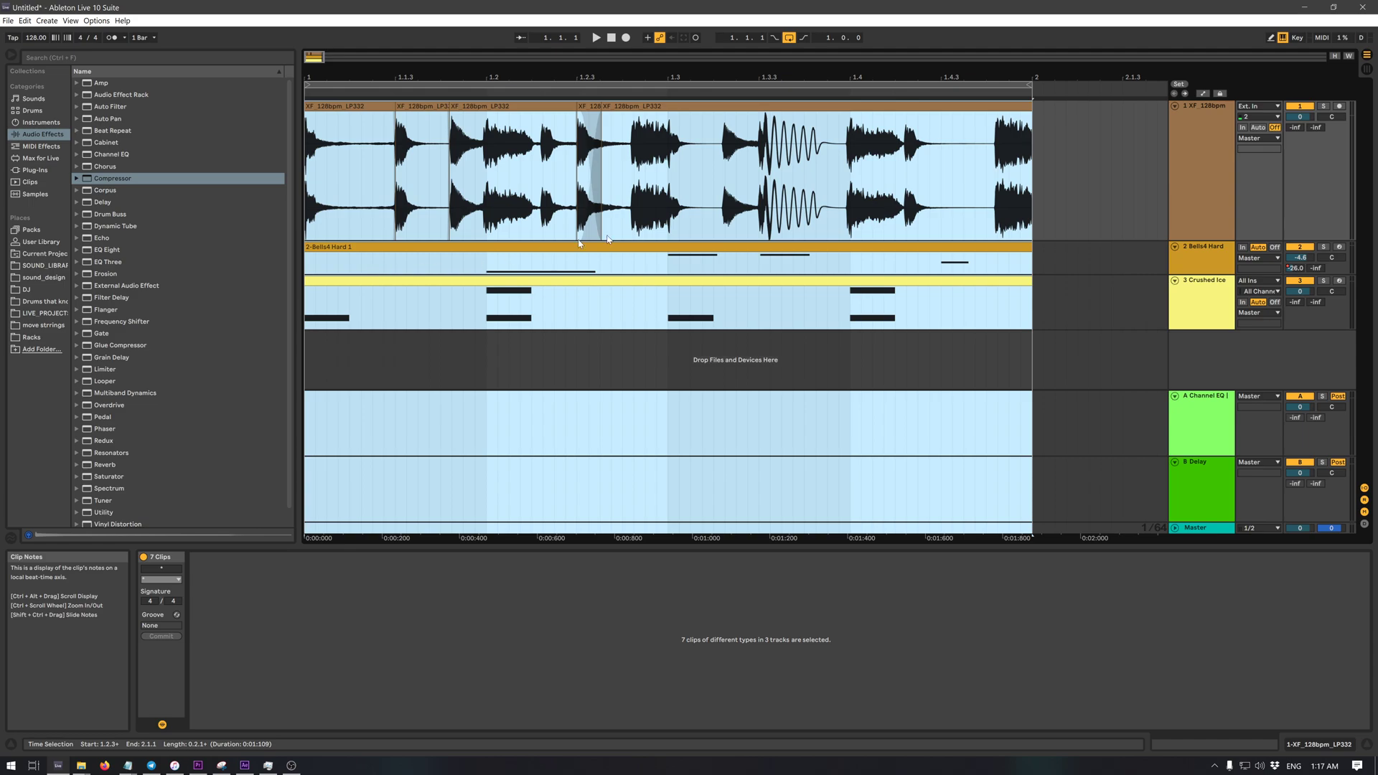
click(972, 215)
click(981, 285)
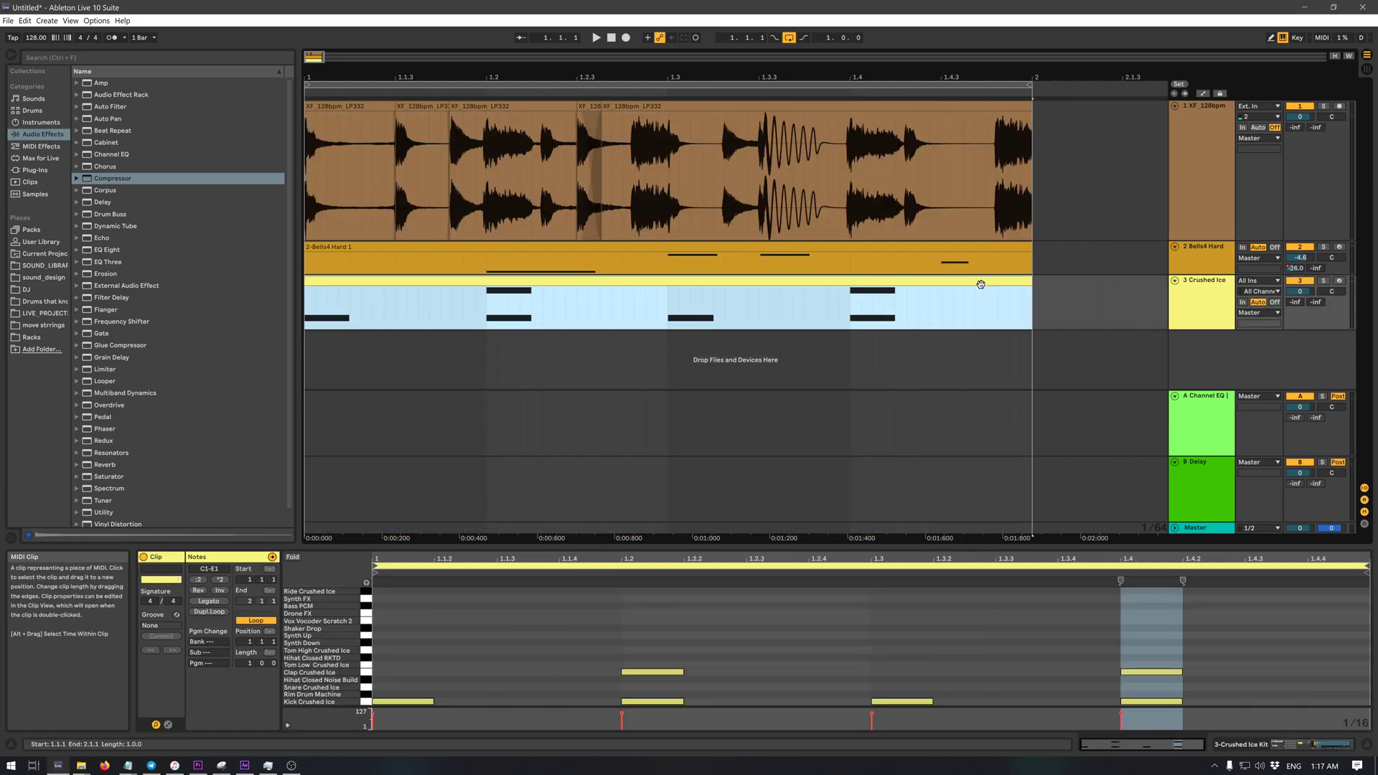
- Select all clips in the arrangement and copy them from bar 1 to bar 2, starting at 2.1.1
key(ctrl+a)
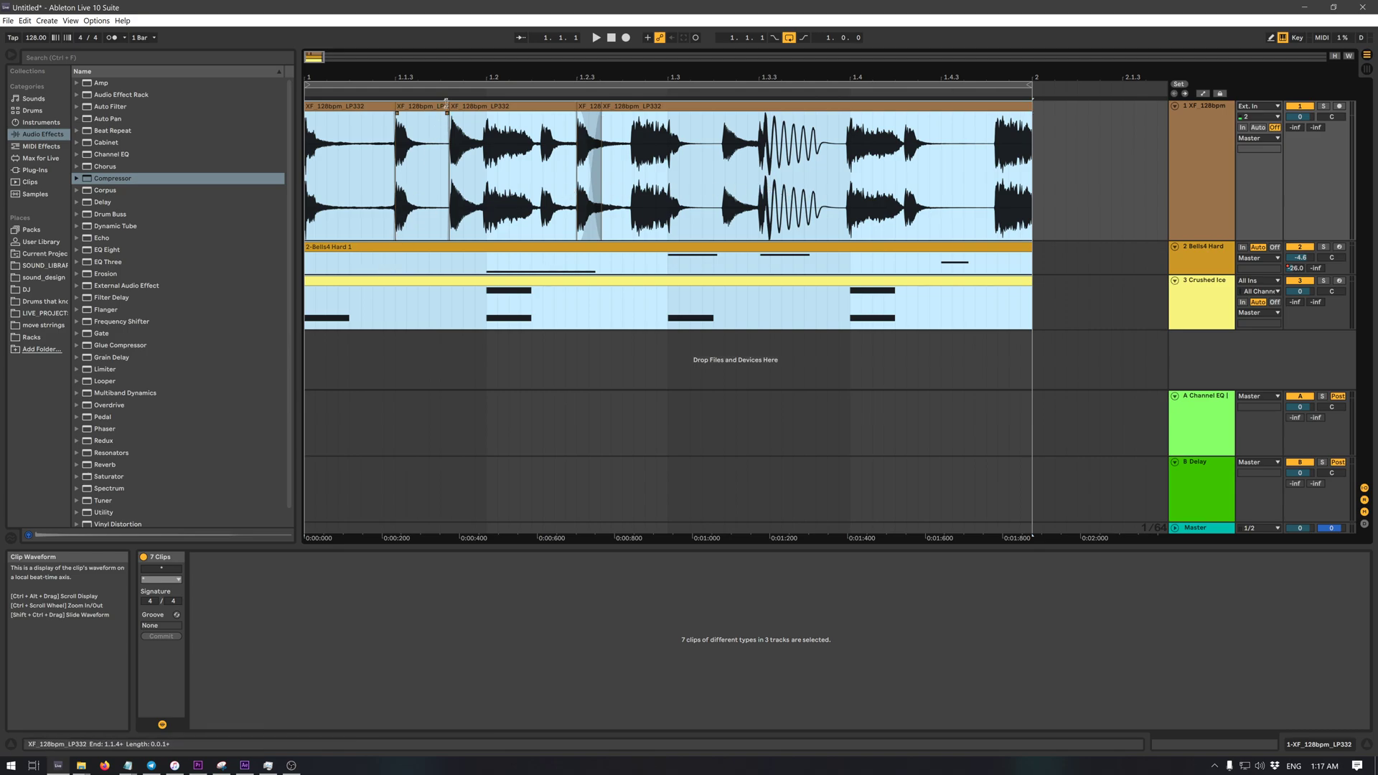
drag(458, 75, 457, 40)
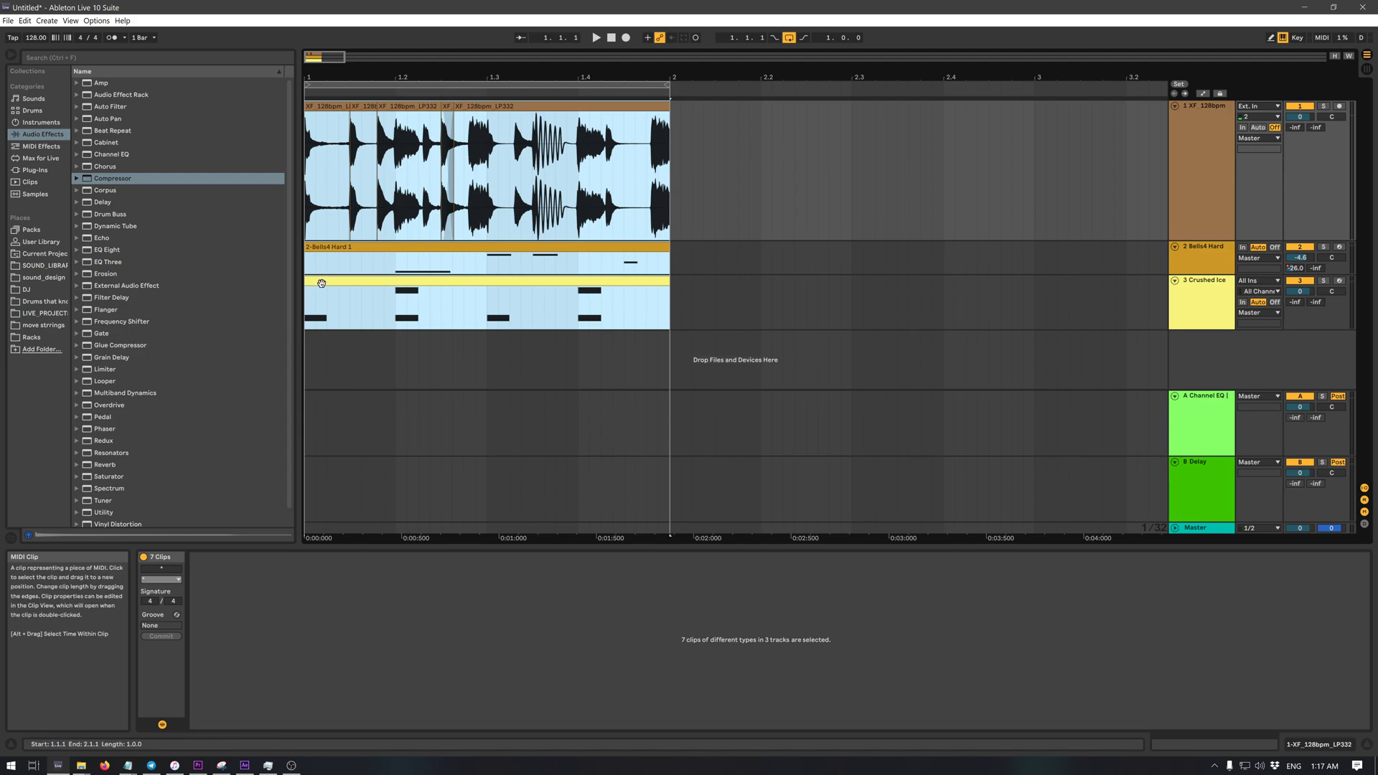
drag(328, 289, 692, 319)
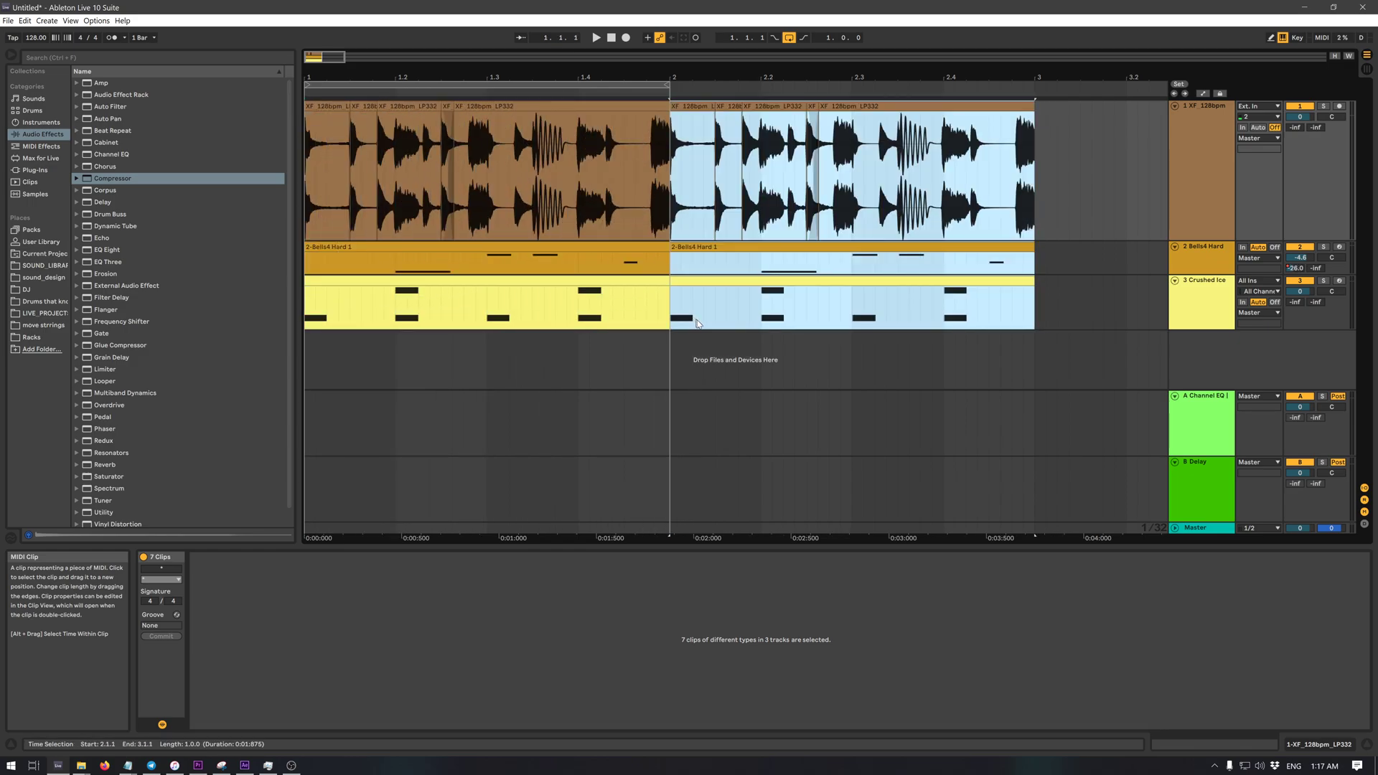
- Select the clips of both bars on all three tracks and copy them to bars 3 and 4
scroll(337, 109, down, 4)
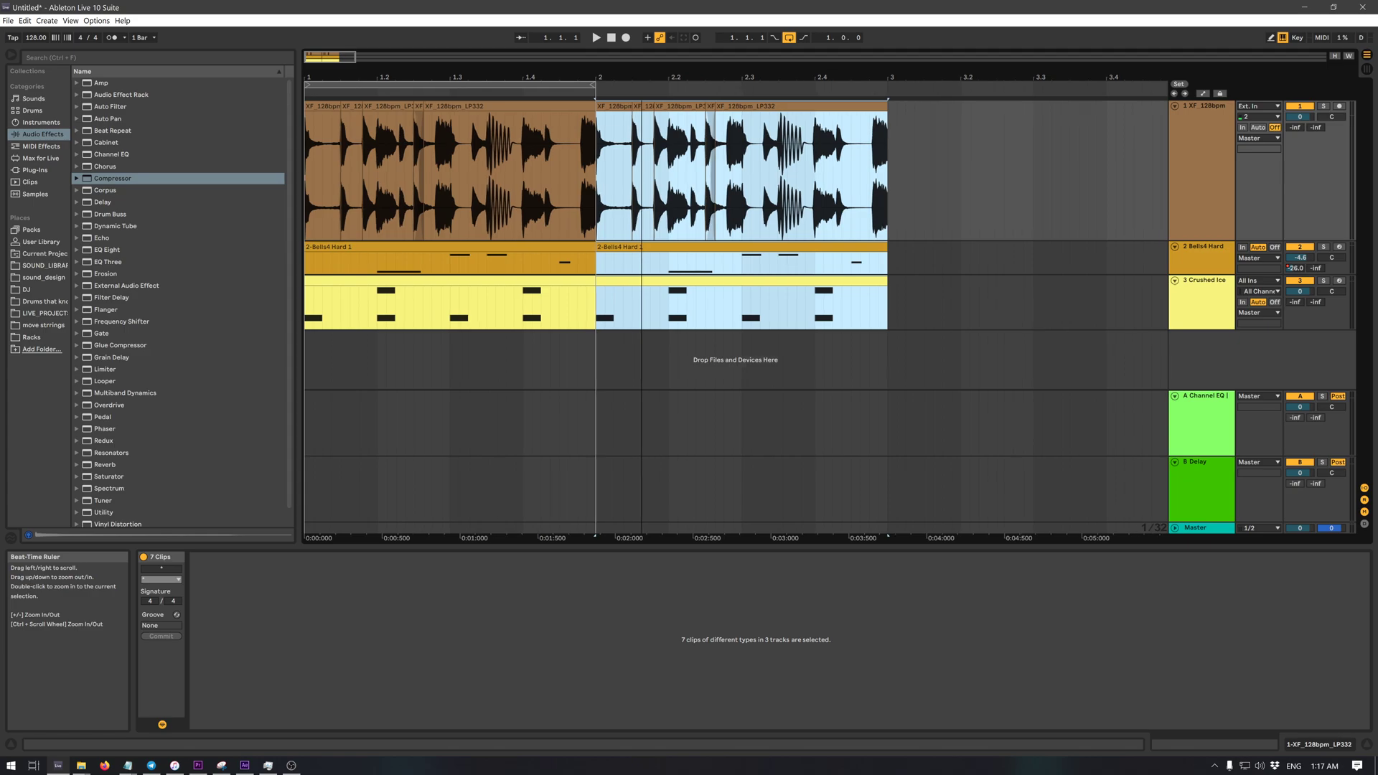
shift+click(324, 107)
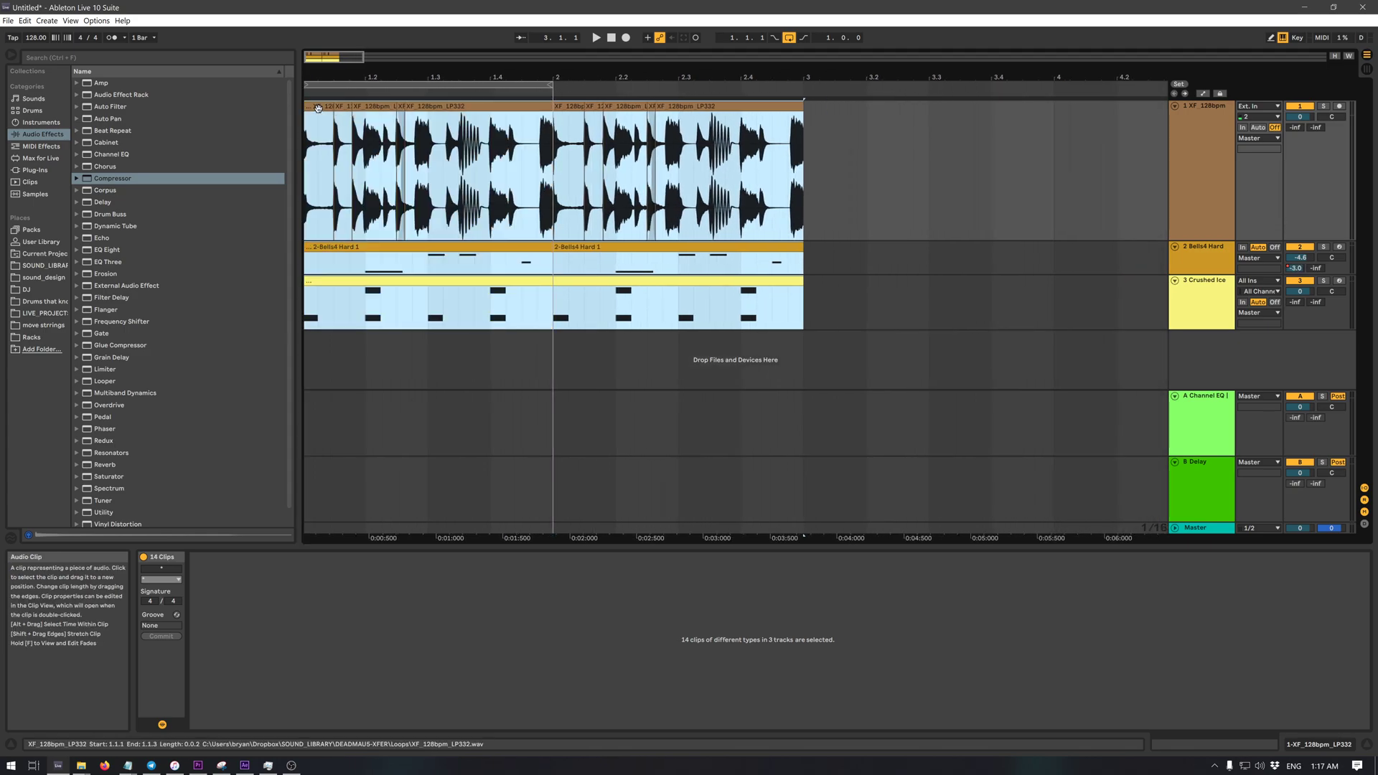
drag(373, 284, 871, 309)
click(773, 305)
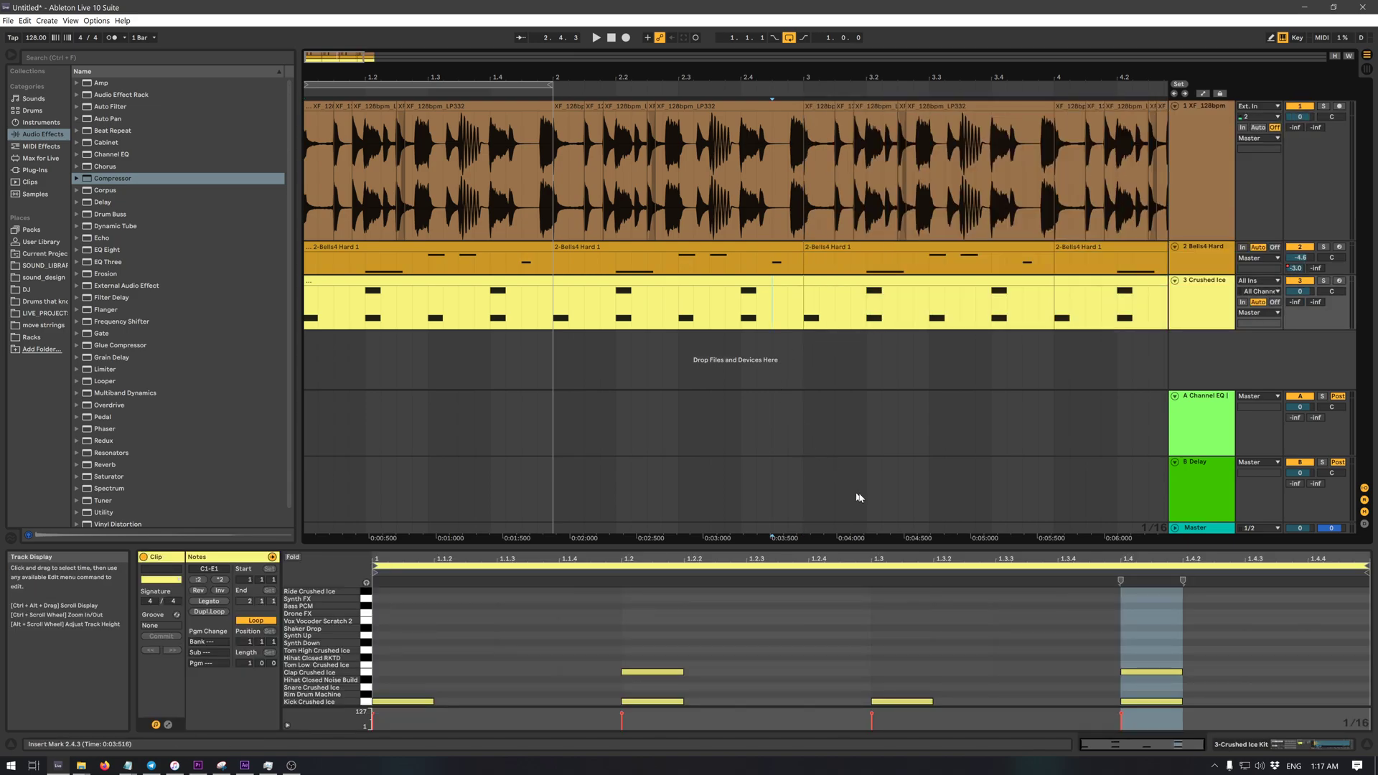
- Extend the loop region to four bars, from 1.1.1 to 5.1.1
drag(924, 77, 924, 68)
drag(826, 76, 583, 74)
drag(411, 82, 756, 172)
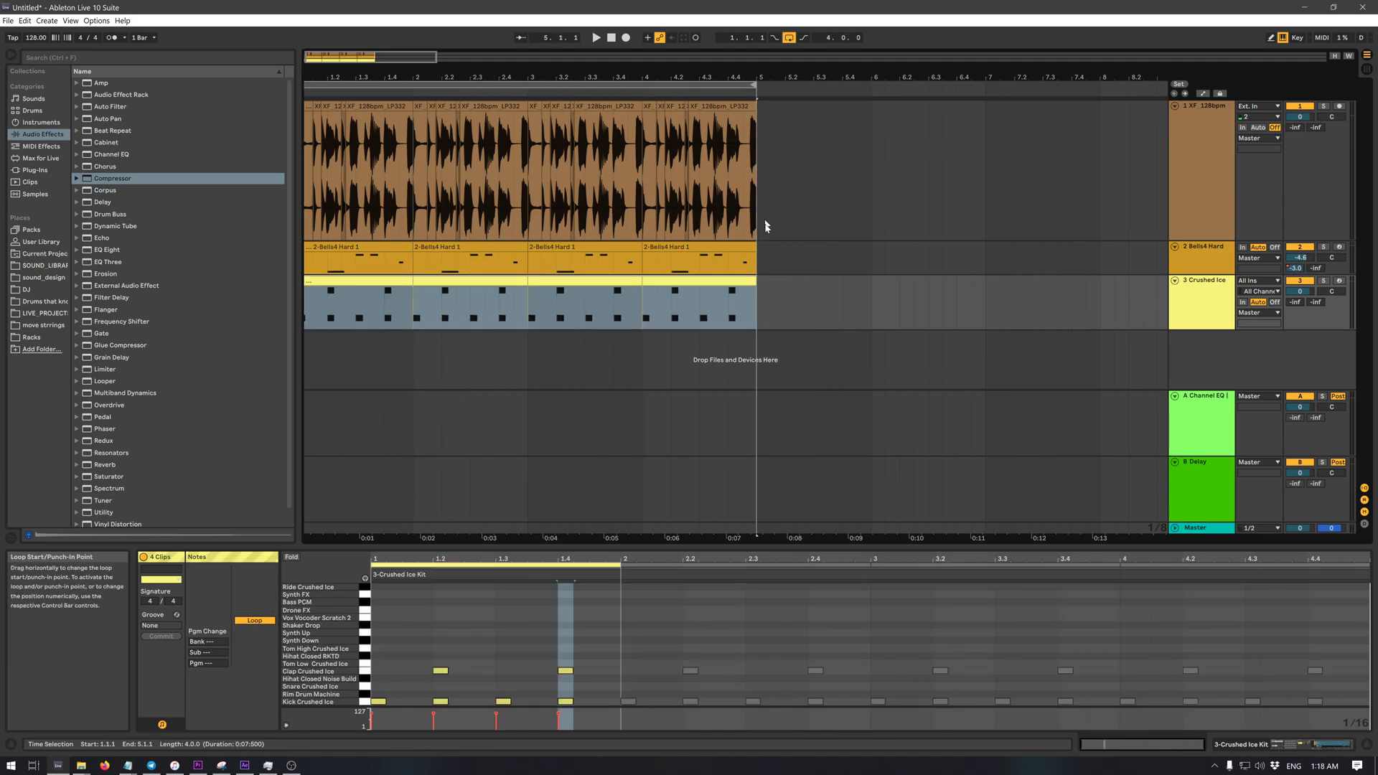
- Open the bar 4 Crushed Ice clip in an enlarged note editor and add a 1/16 Kick Crushed Ice note at 1.4.3
click(709, 279)
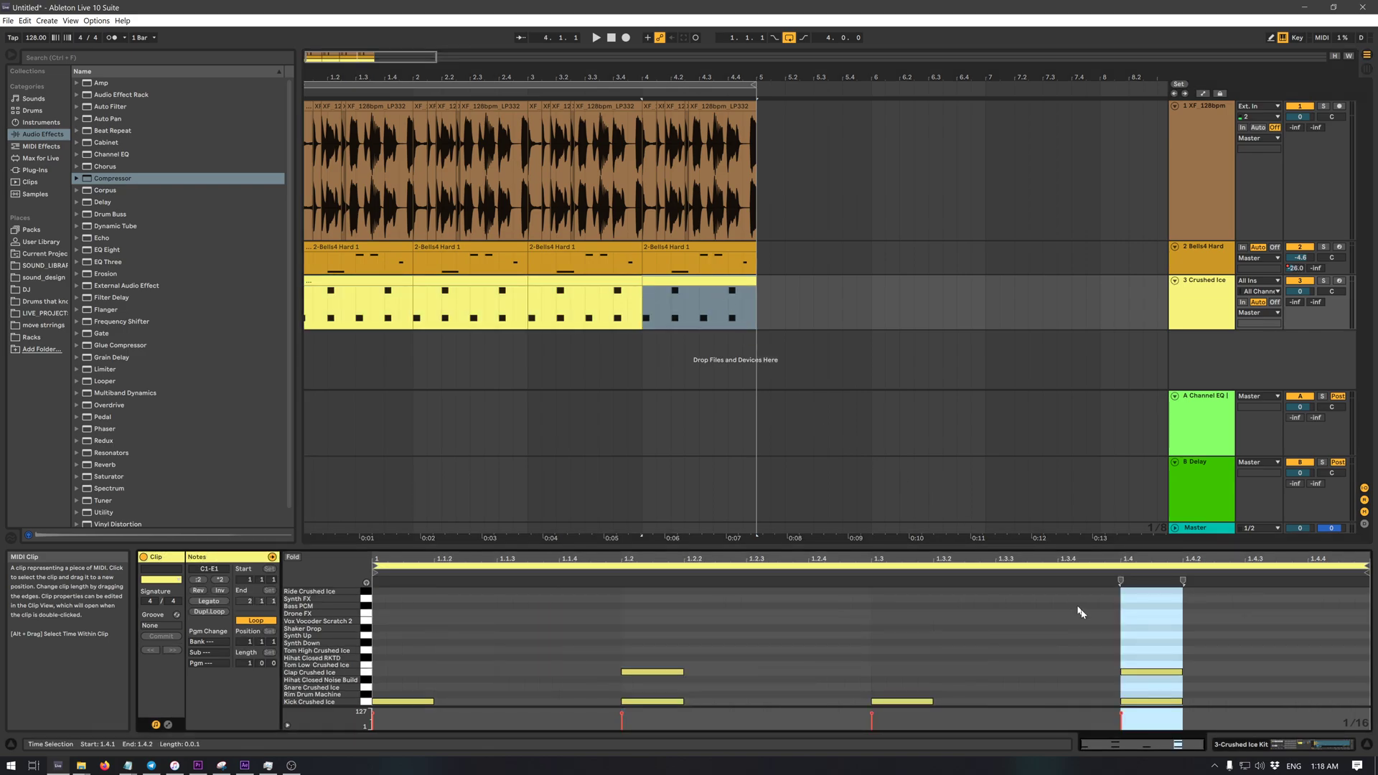
drag(1151, 546, 1151, 430)
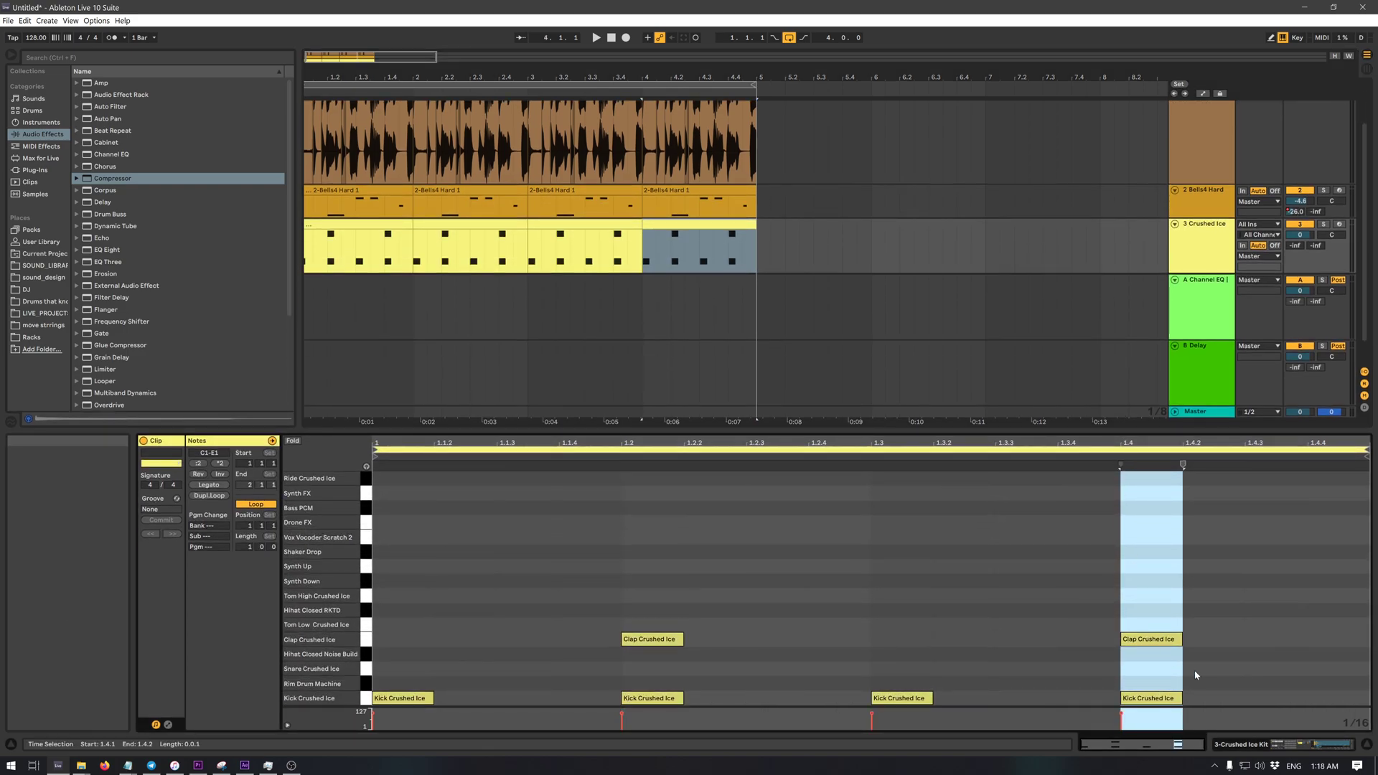
double_click(1272, 698)
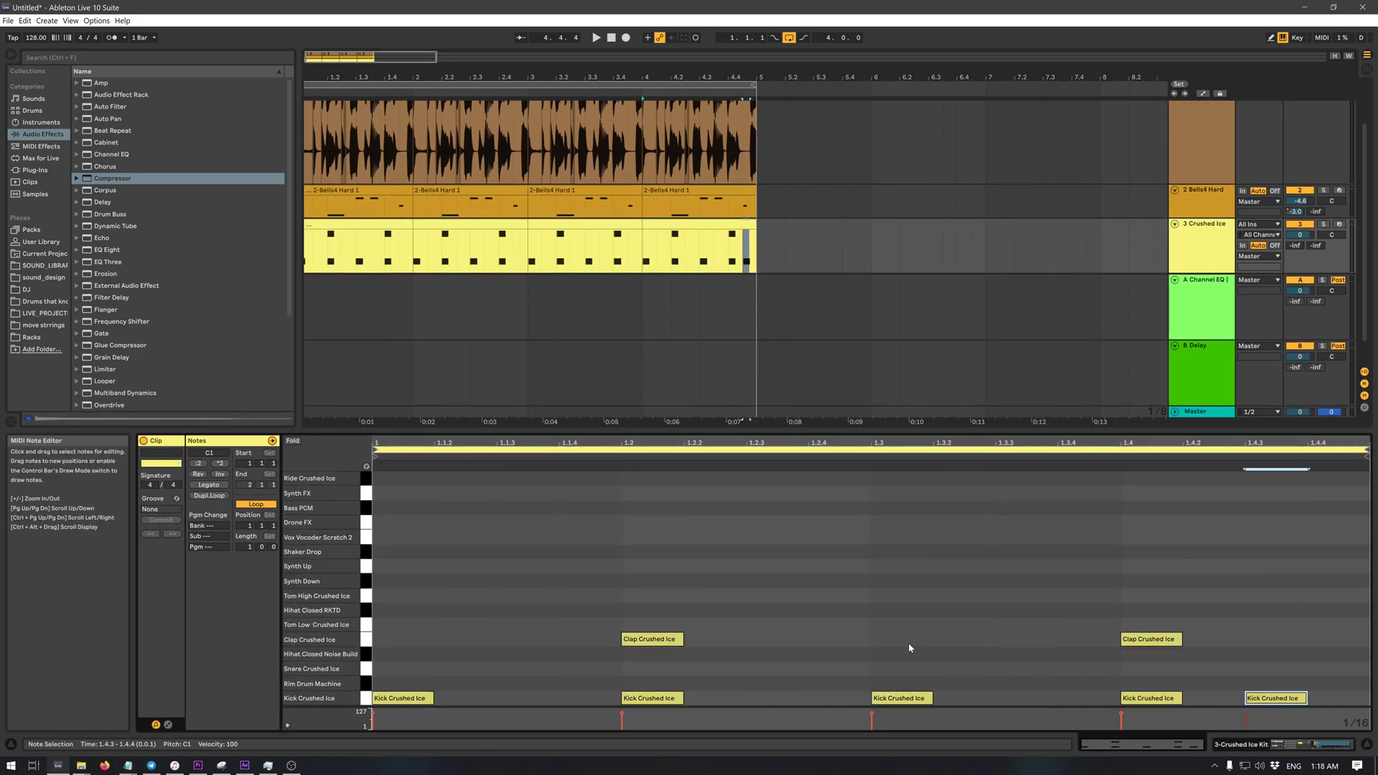
- Select the whole four-bar arrangement and play it, then stop playback and clear the selection
drag(517, 76, 635, 105)
key(ctrl+a)
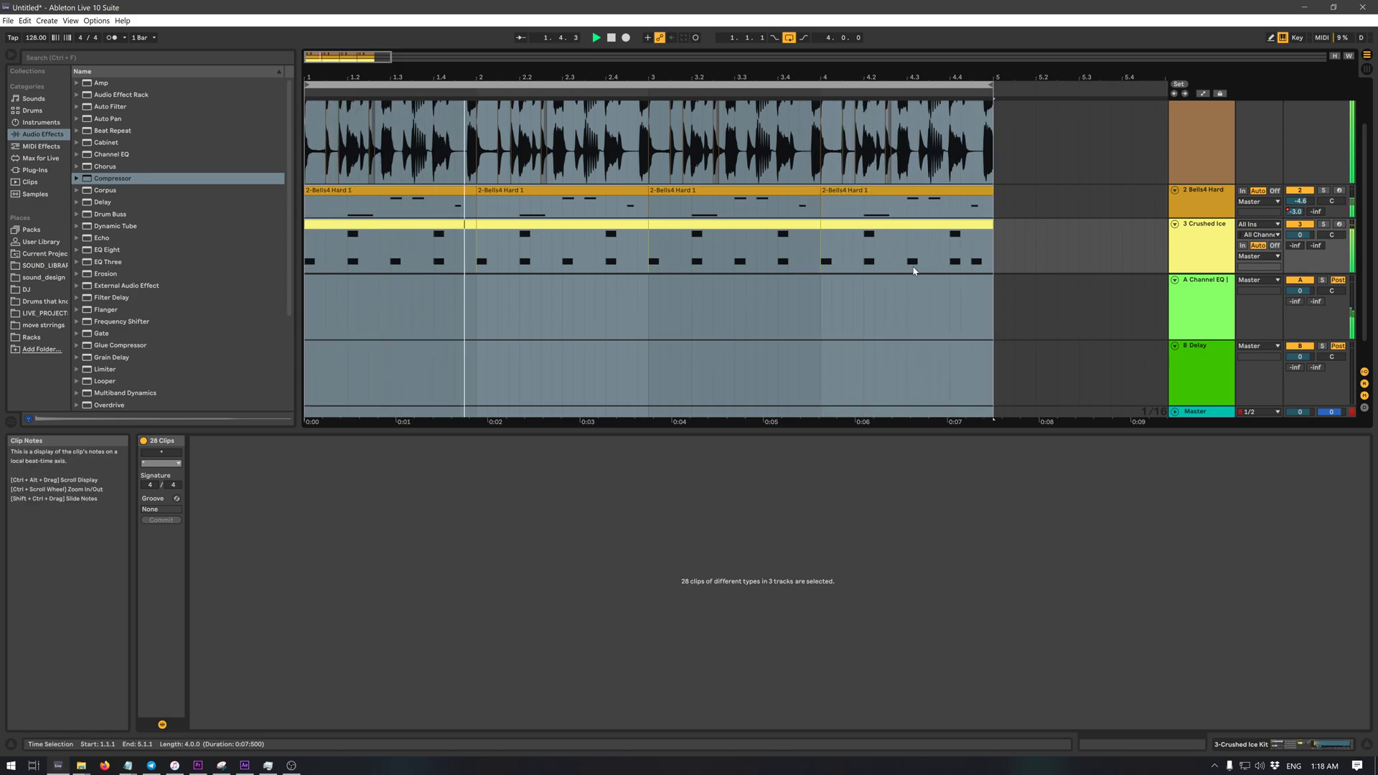
key(space)
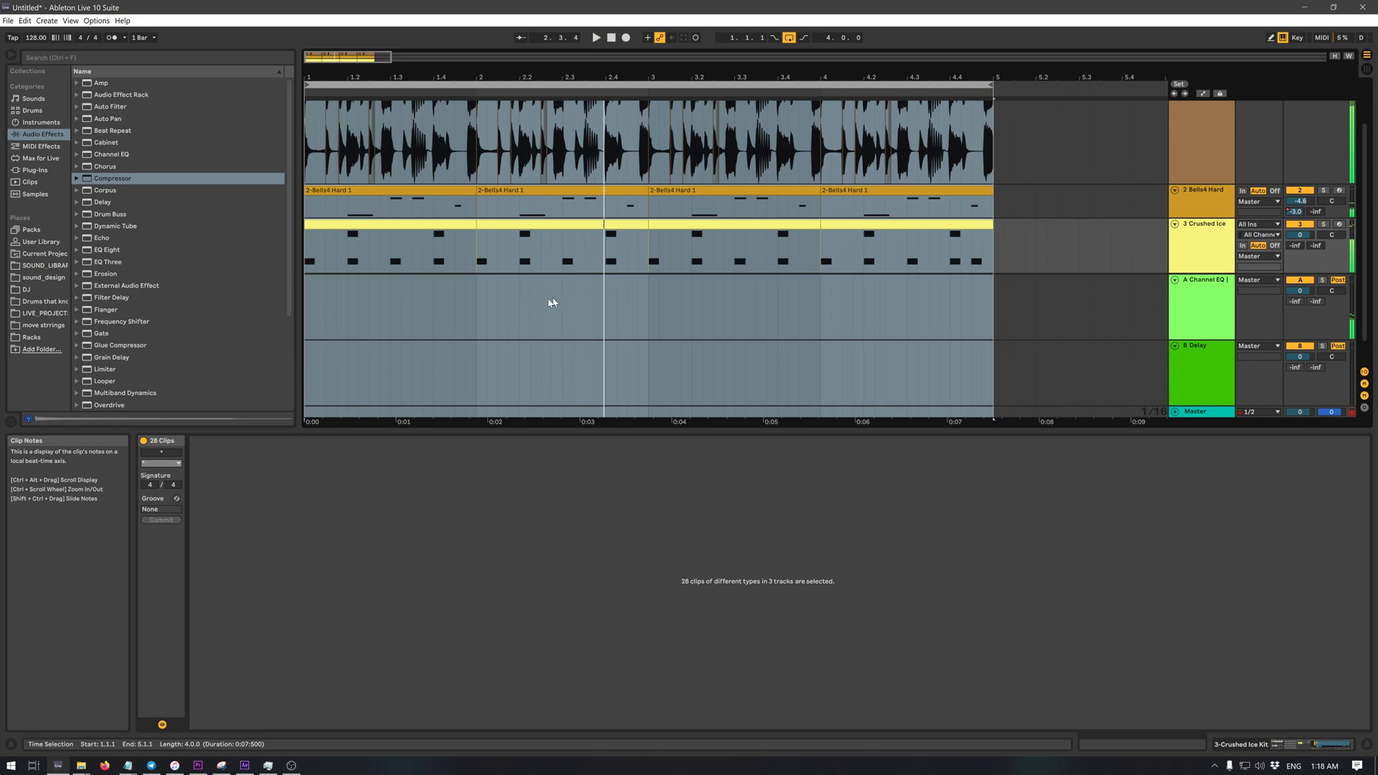
click(433, 314)
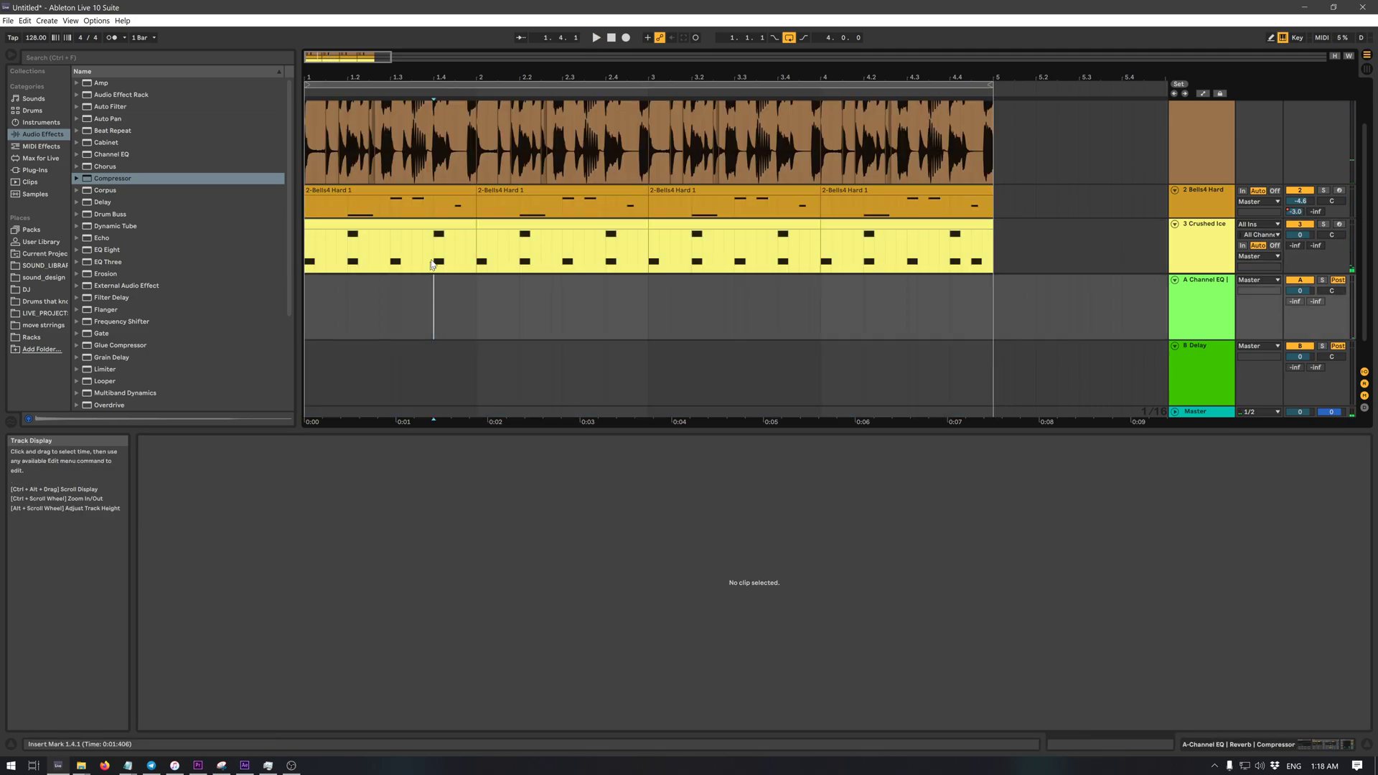
- Delete the bar 1 clip on the Bells4 Hard track, then undo the deletion
click(444, 189)
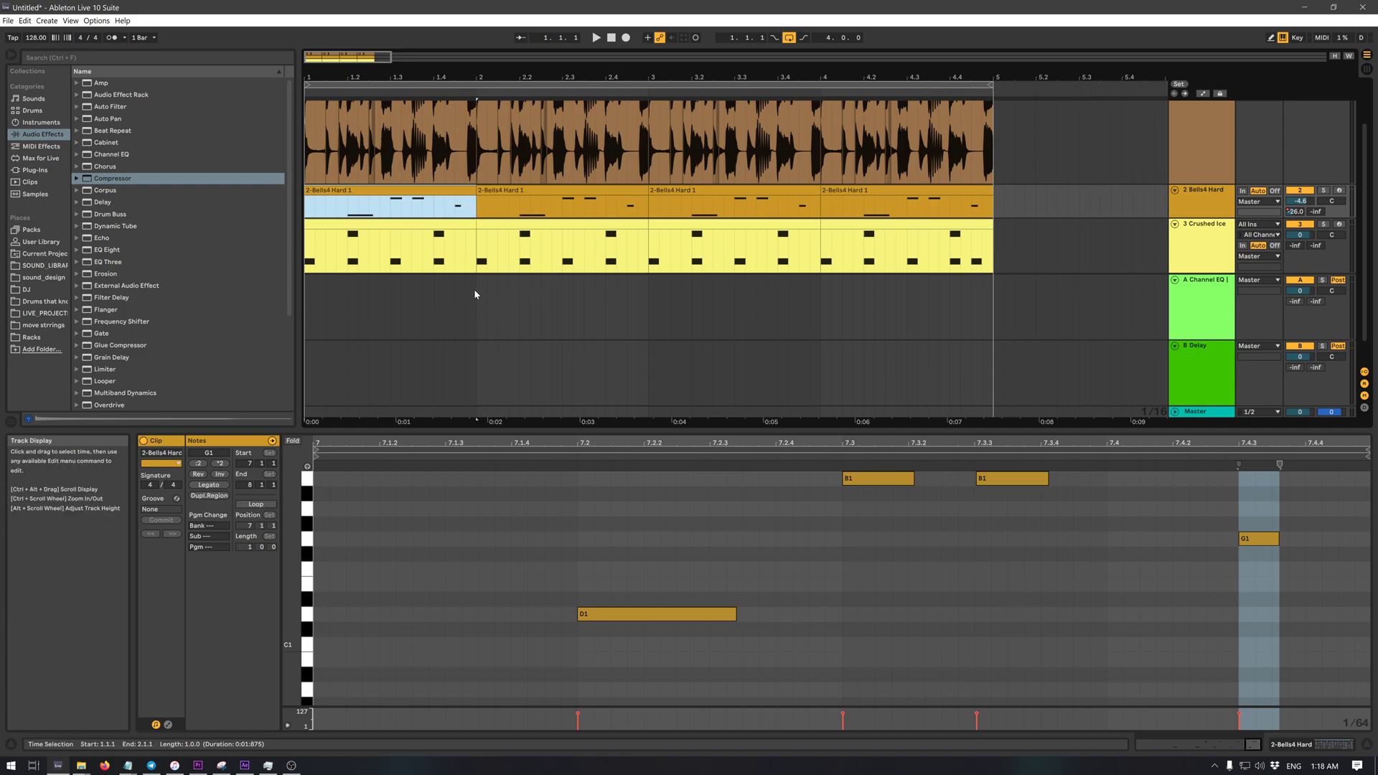
key(Delete)
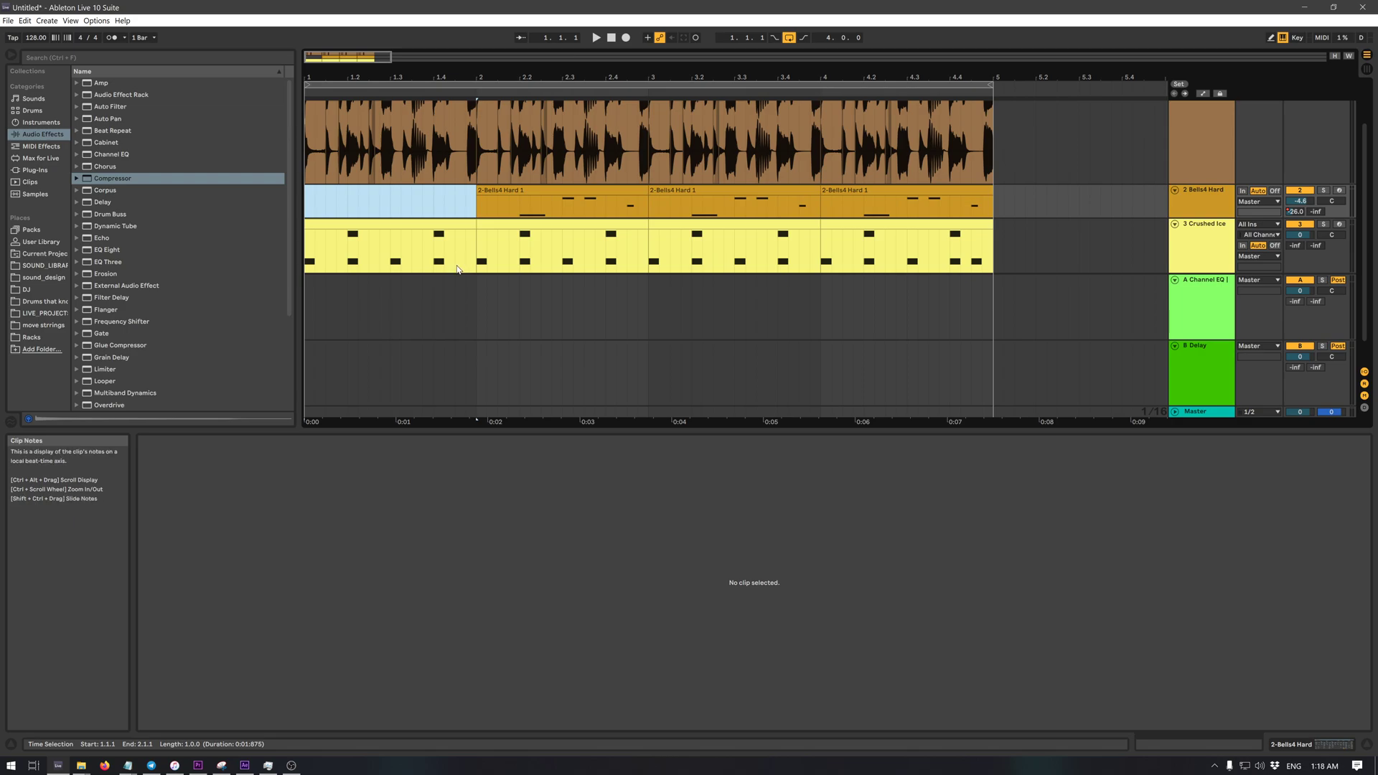
key(ctrl+z)
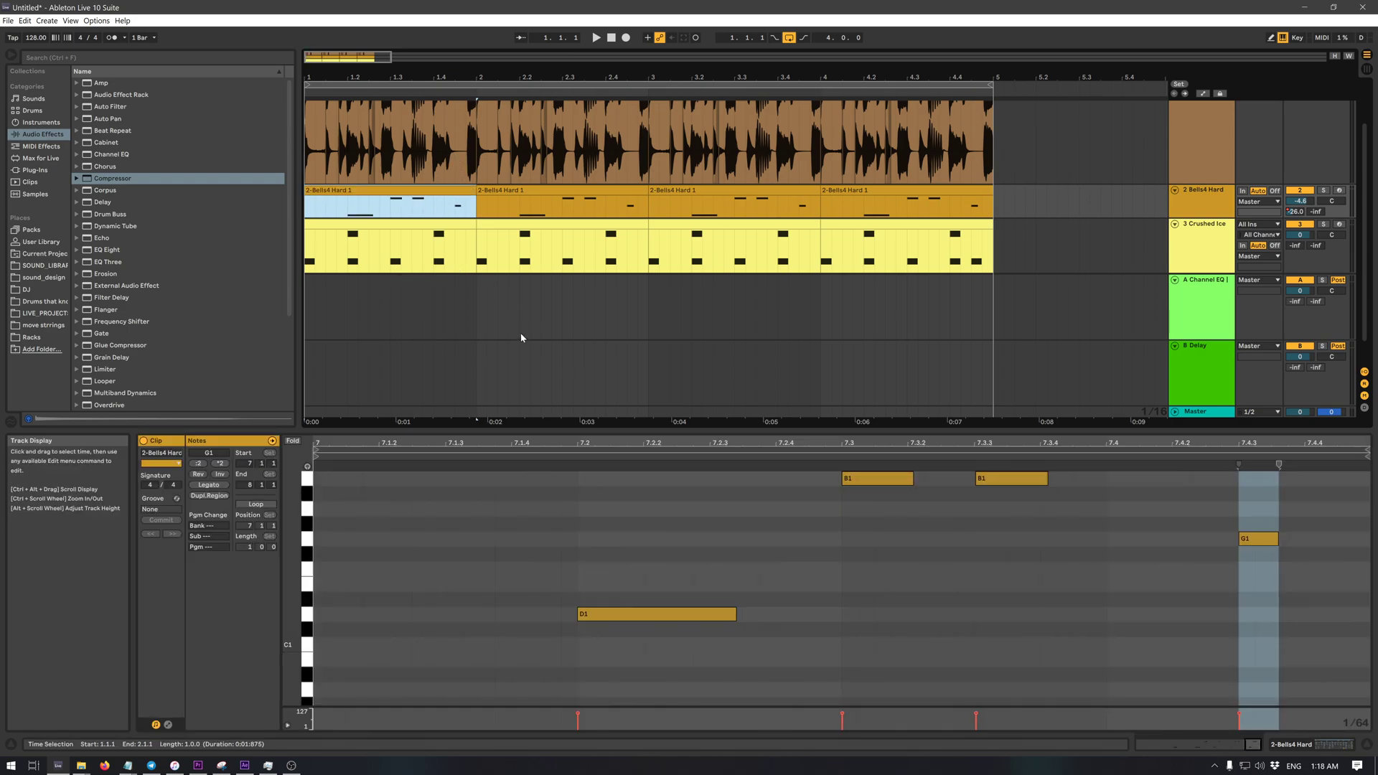
- Deactivate the bar 1 and bar 2 clips on the Bells4 Hard track instead of deleting them
key(Delete)
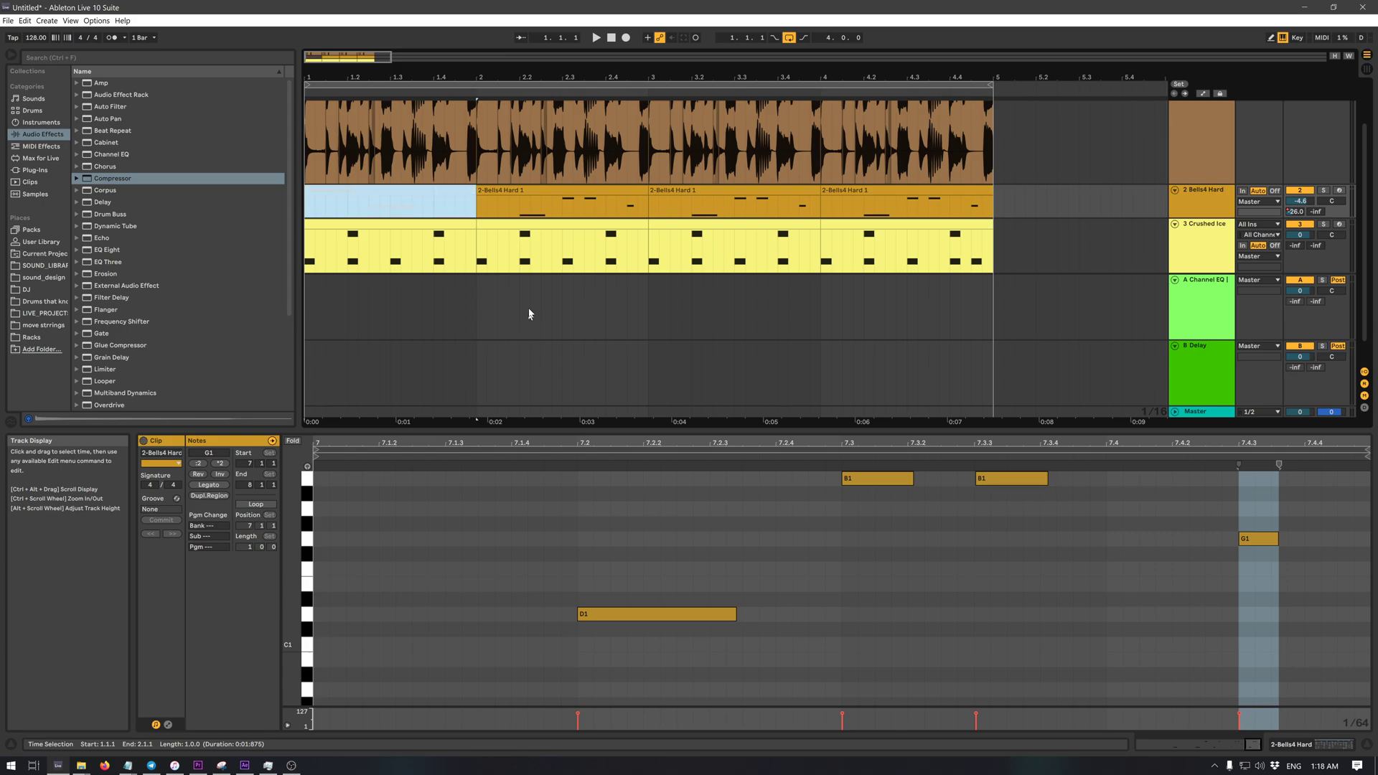
click(530, 336)
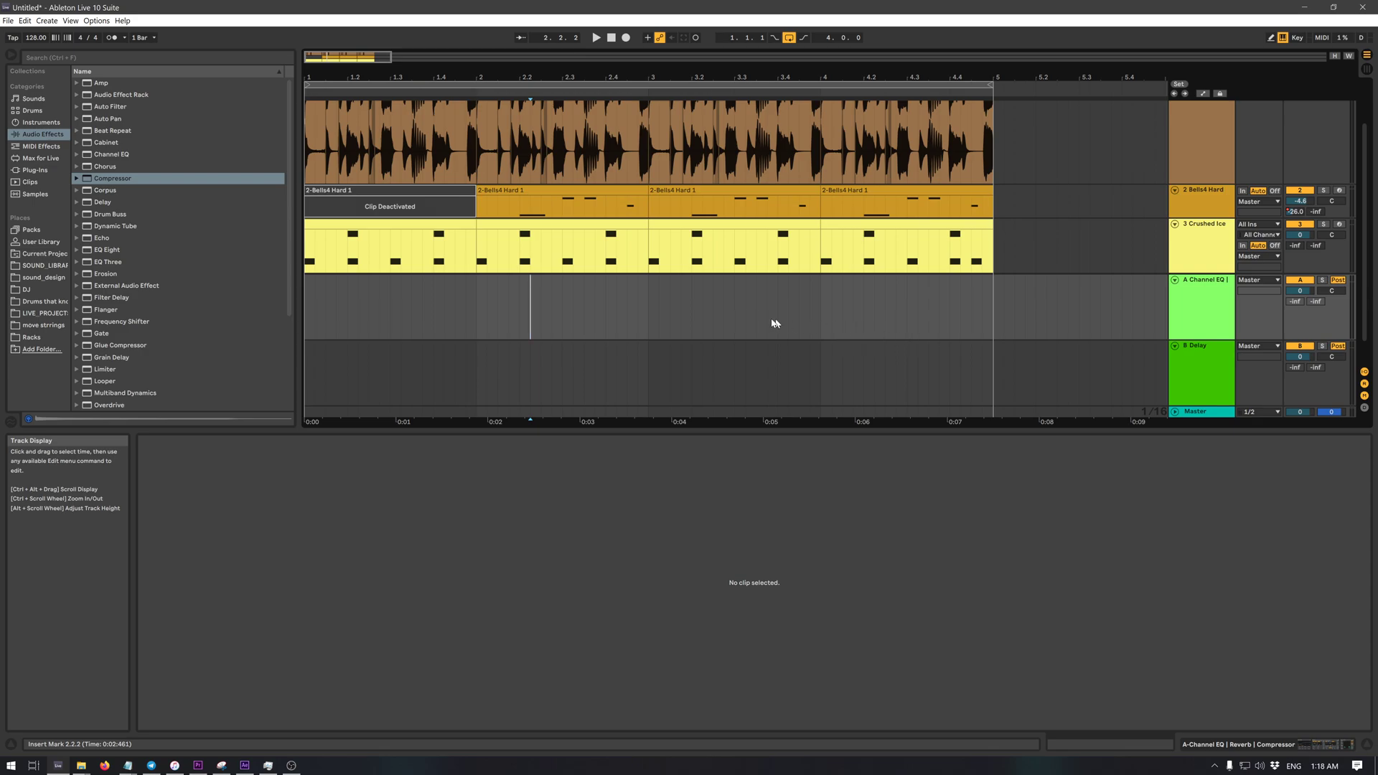
click(526, 196)
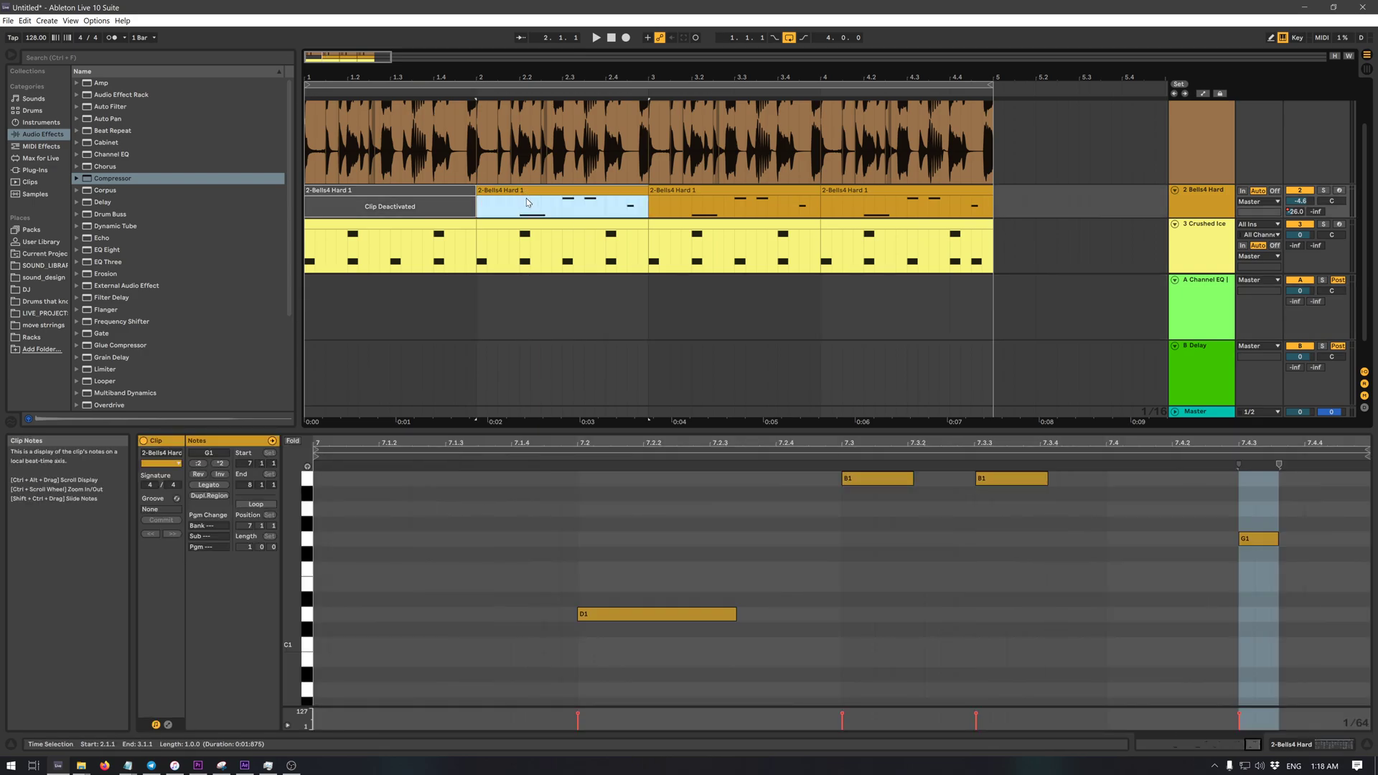
key(0)
click(465, 359)
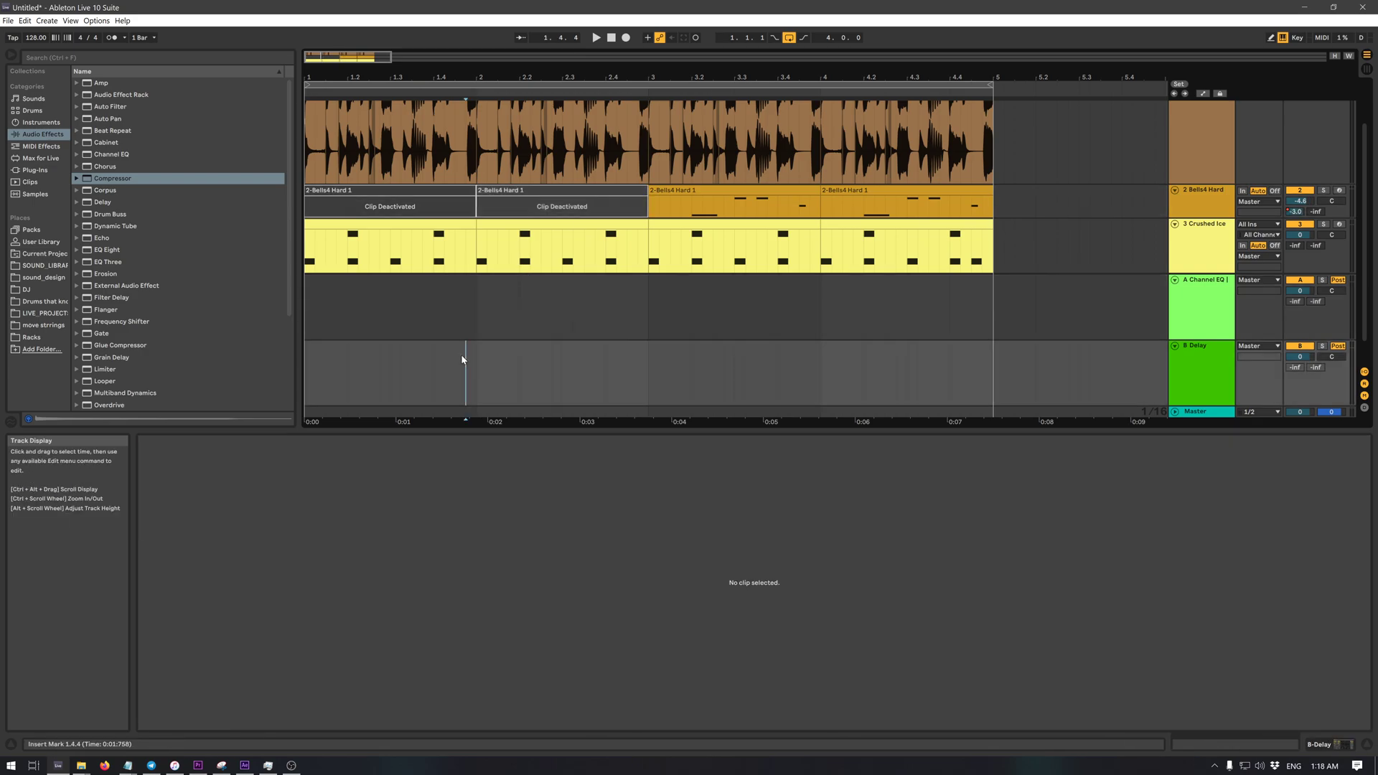
- Select the looped four-bar section and play it to hear the bells enter in bar 3, and stop playback
click(405, 83)
key(space)
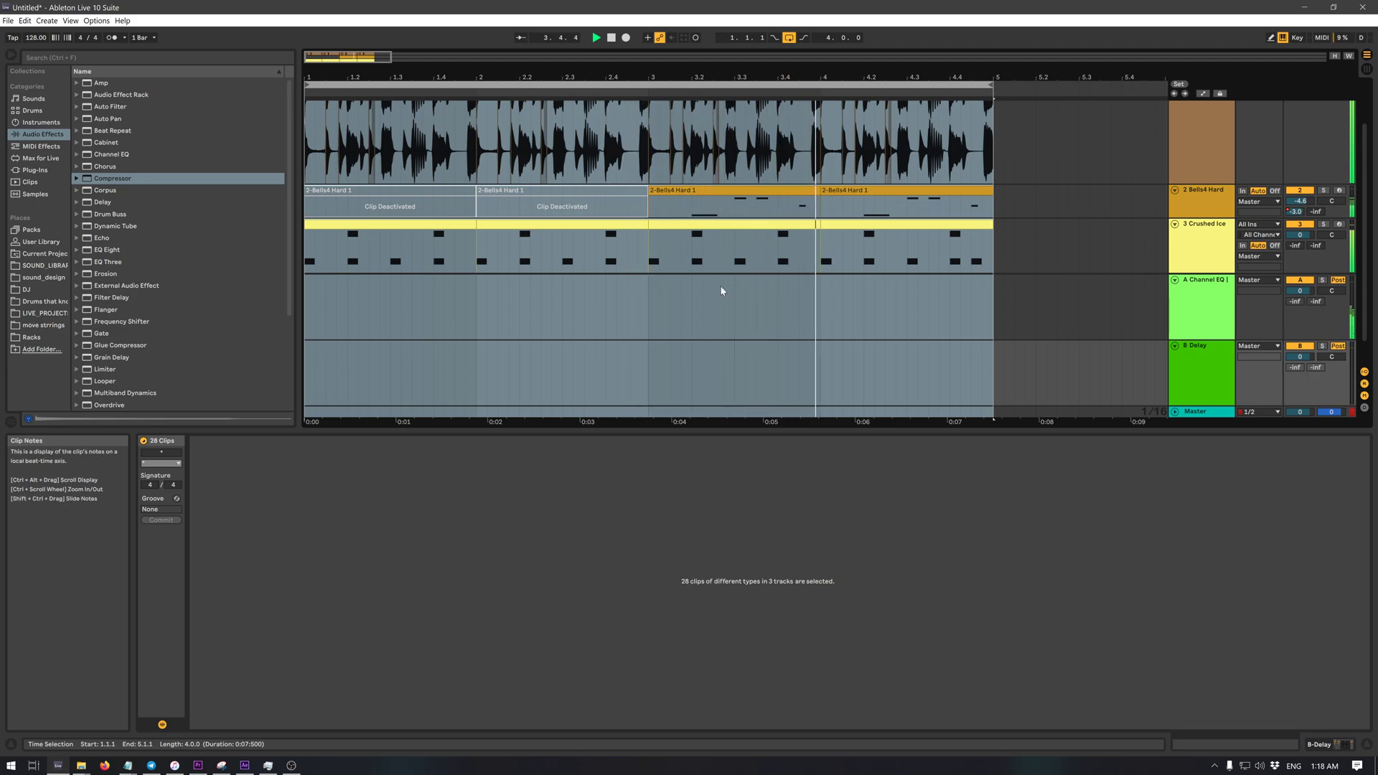
key(space)
- Enlarge the arrangement area and open the Cymbals folder of DEADMAUS-XFER in the SOUND_LIBRARY place
drag(668, 429, 700, 609)
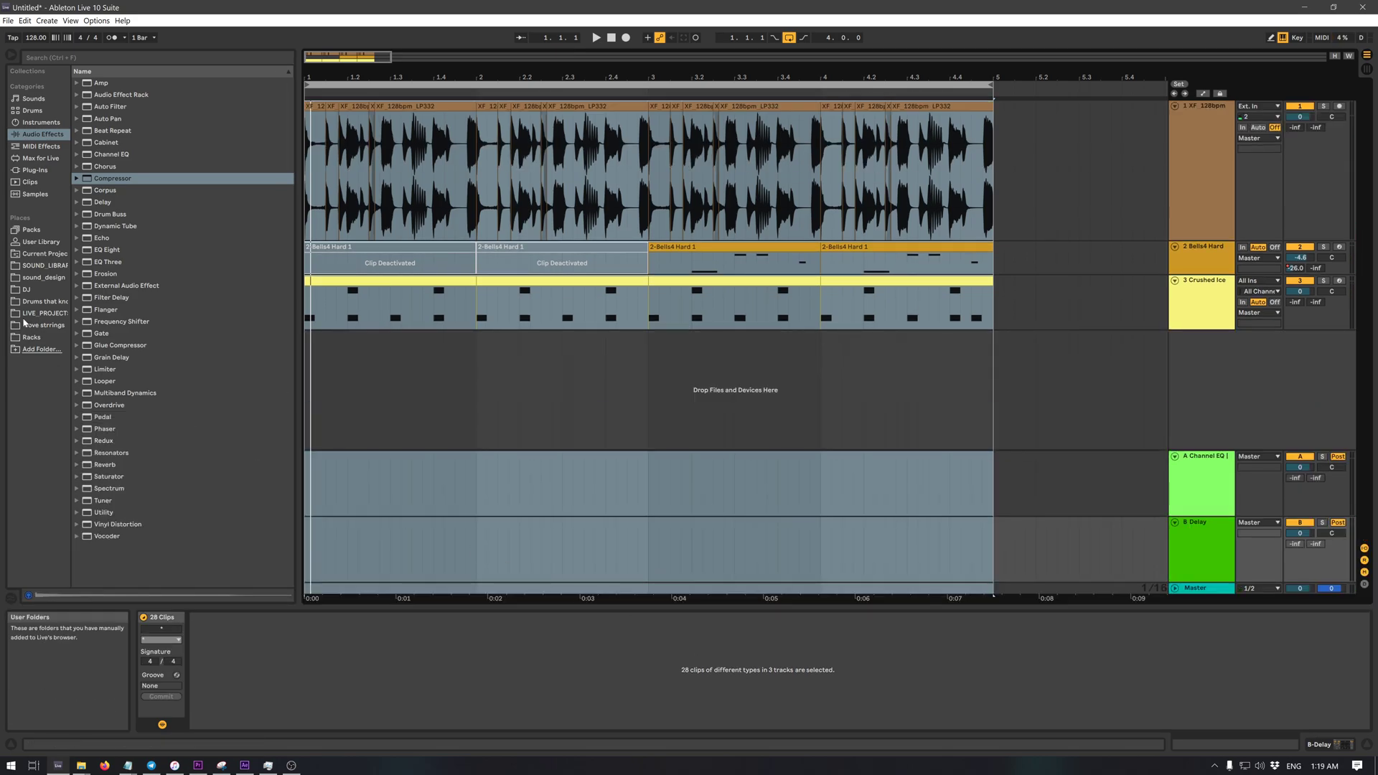
click(24, 267)
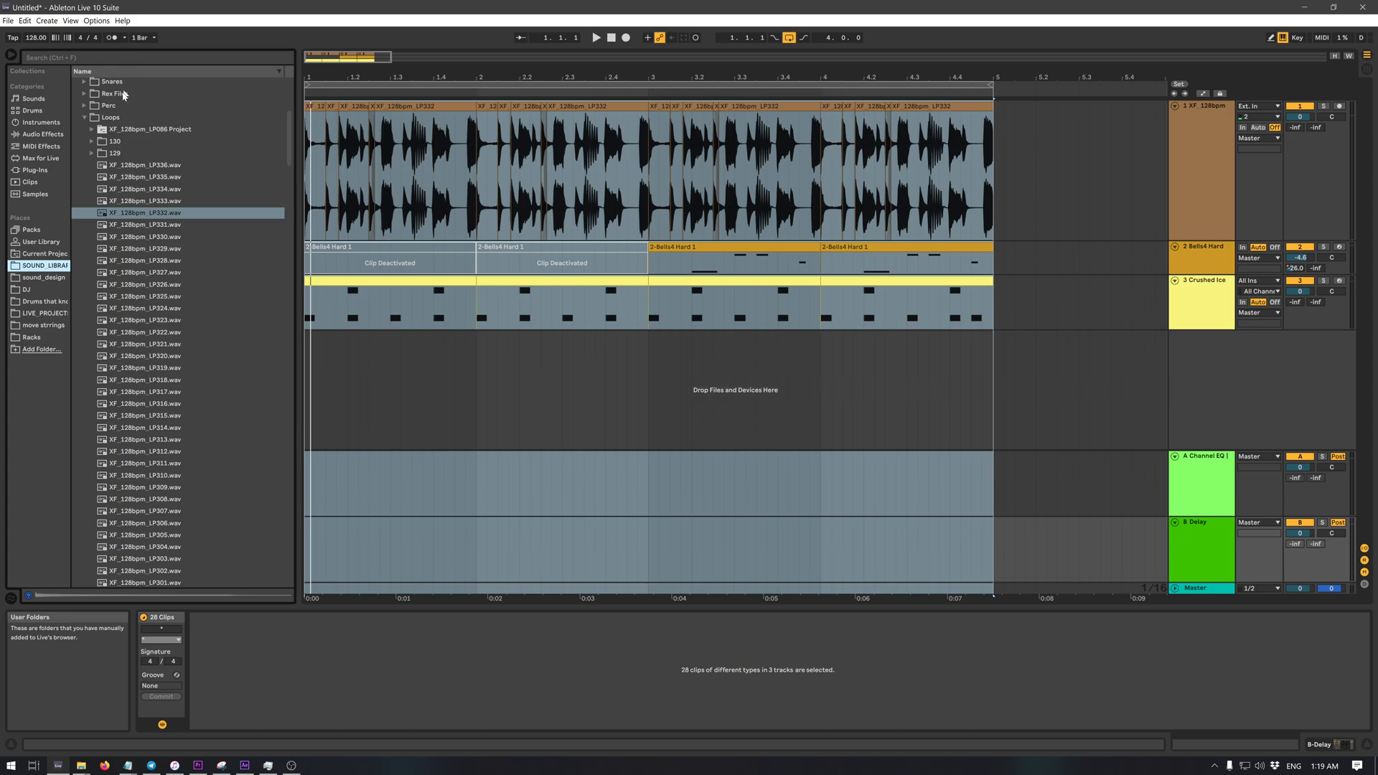
click(85, 118)
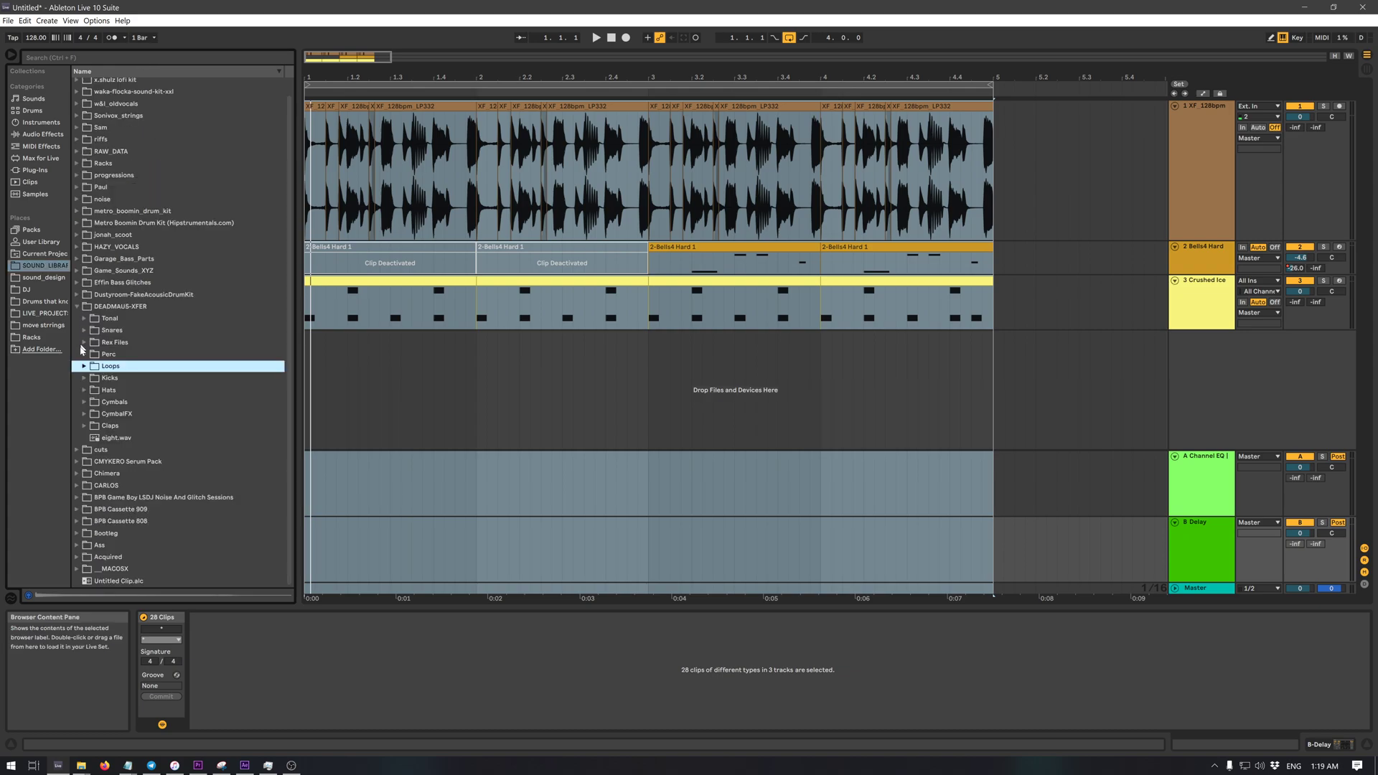
click(93, 404)
click(84, 403)
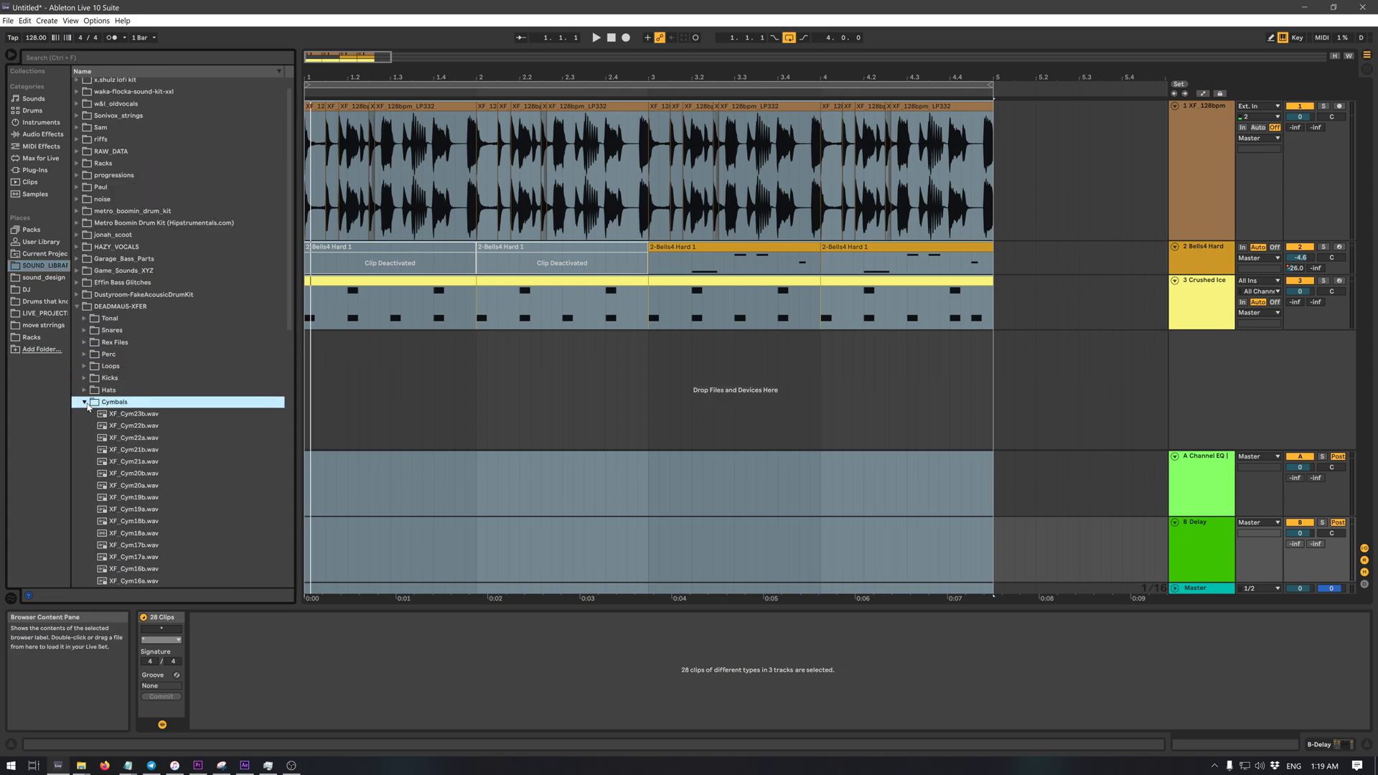
- Preview XF_Cym22a.wav and add it on a new audio track below Crushed Ice, starting at 2.1.1
click(120, 442)
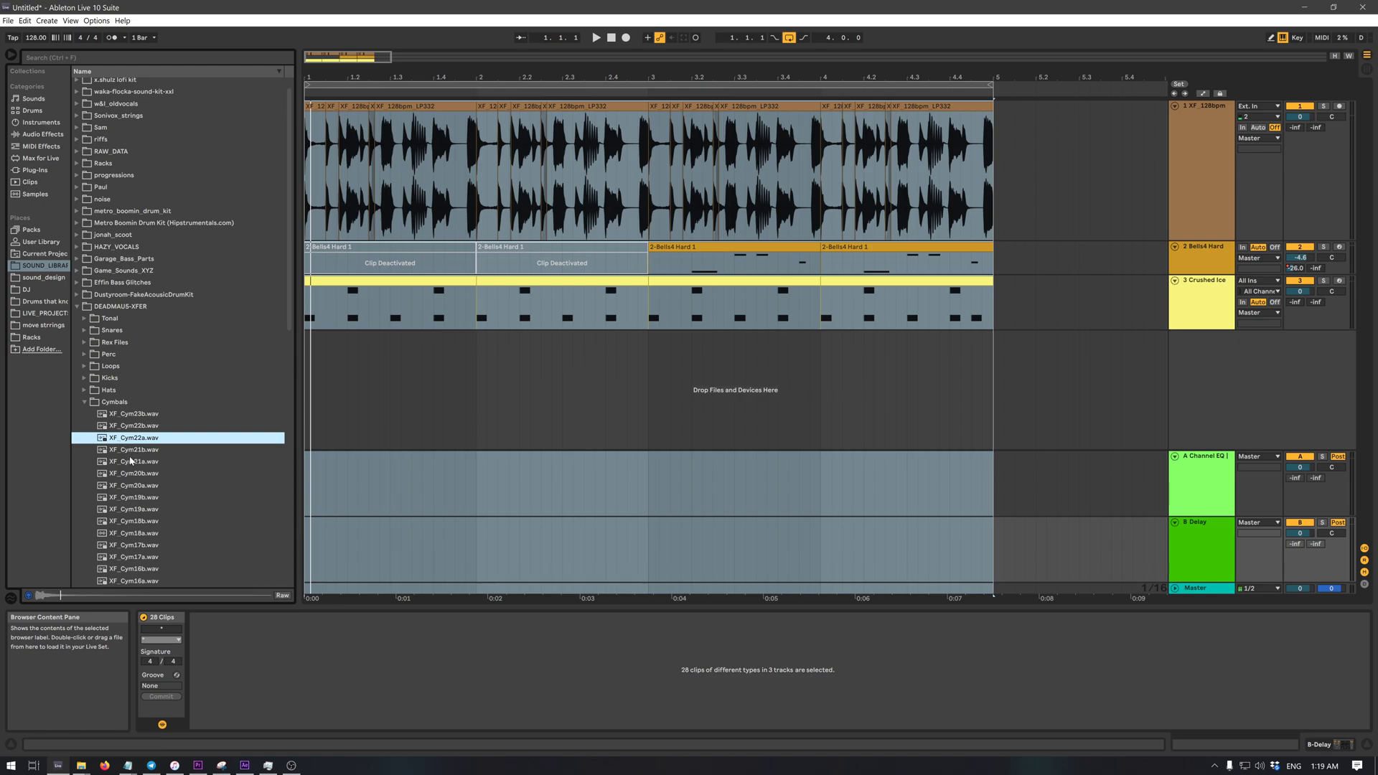
drag(148, 445, 474, 370)
click(637, 420)
click(747, 423)
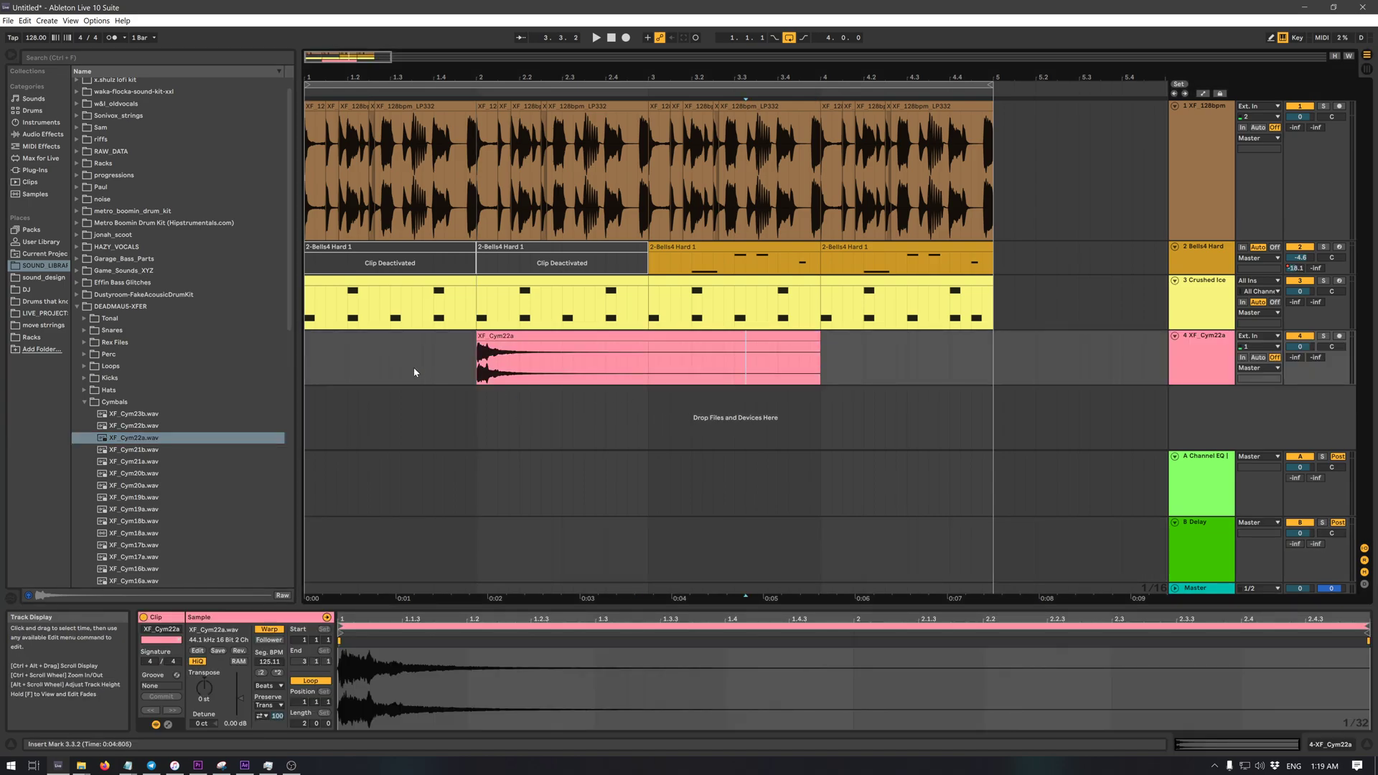
click(412, 367)
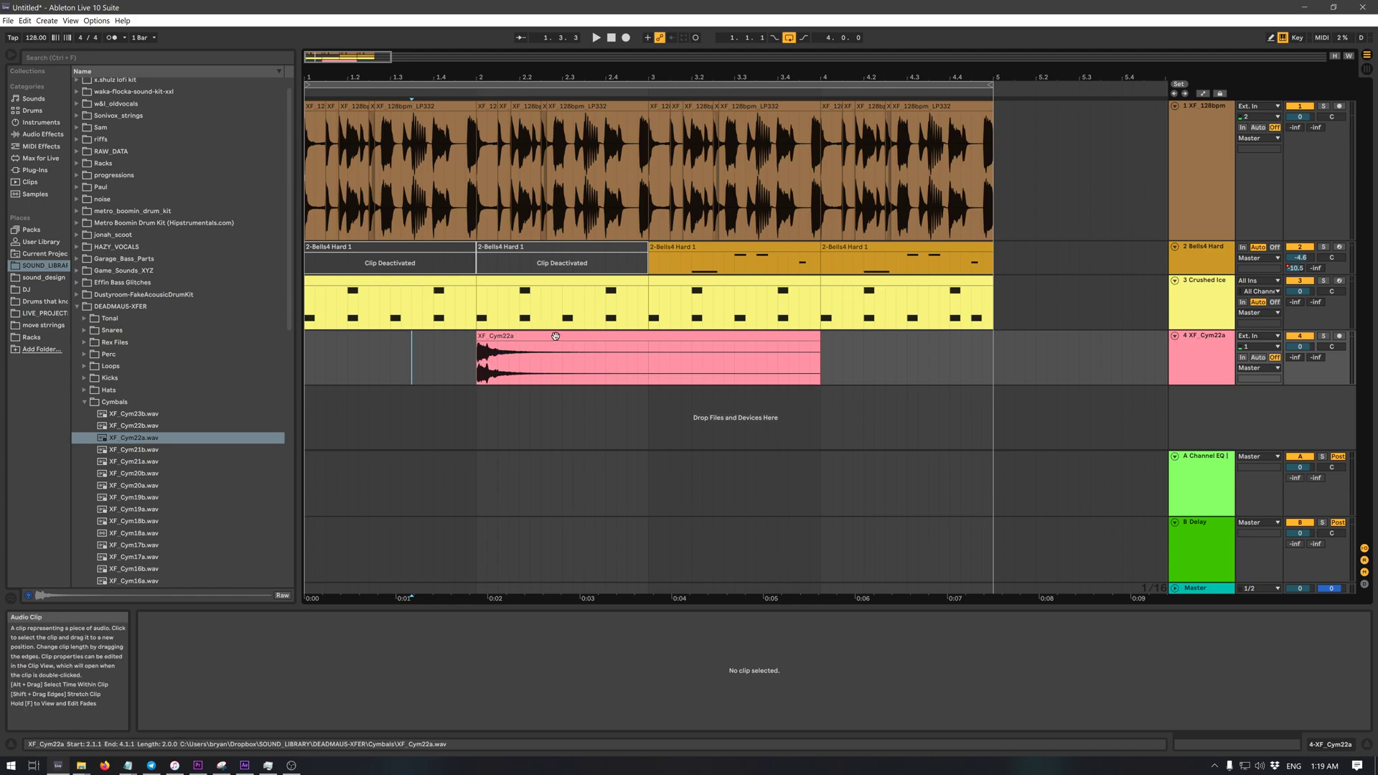
- Reverse the XF_Cym22a clip, and reposition and trim it to run from 2.2.3 to 3.1.1
click(556, 336)
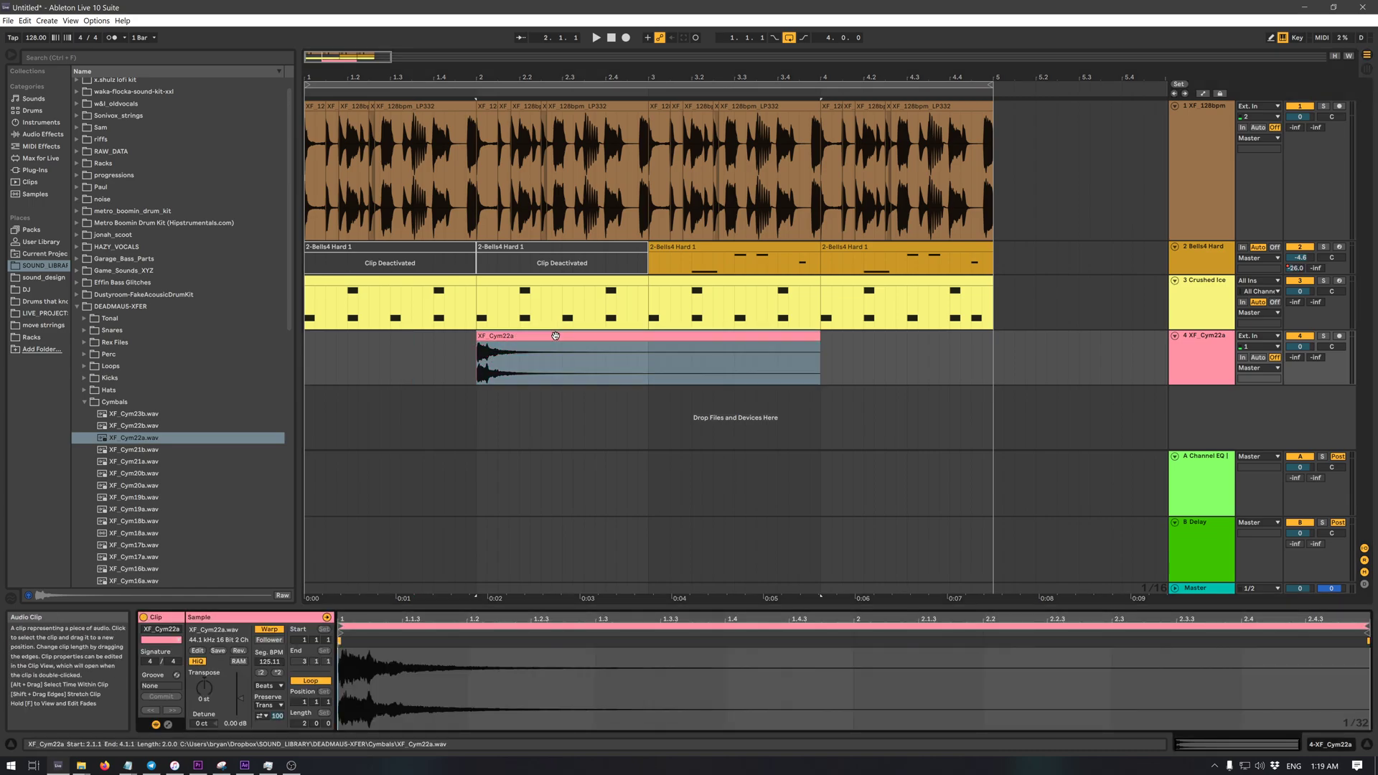
click(241, 654)
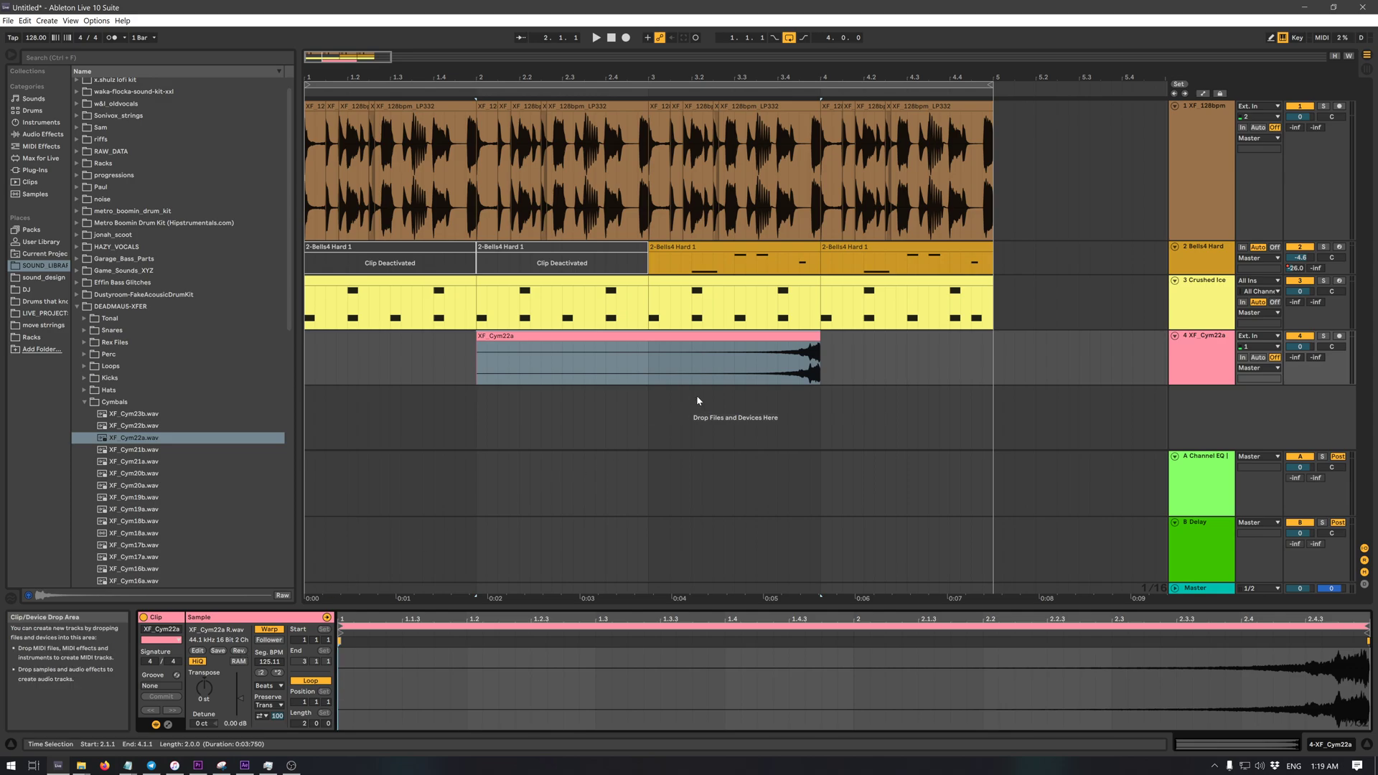
click(545, 340)
drag(480, 354, 610, 388)
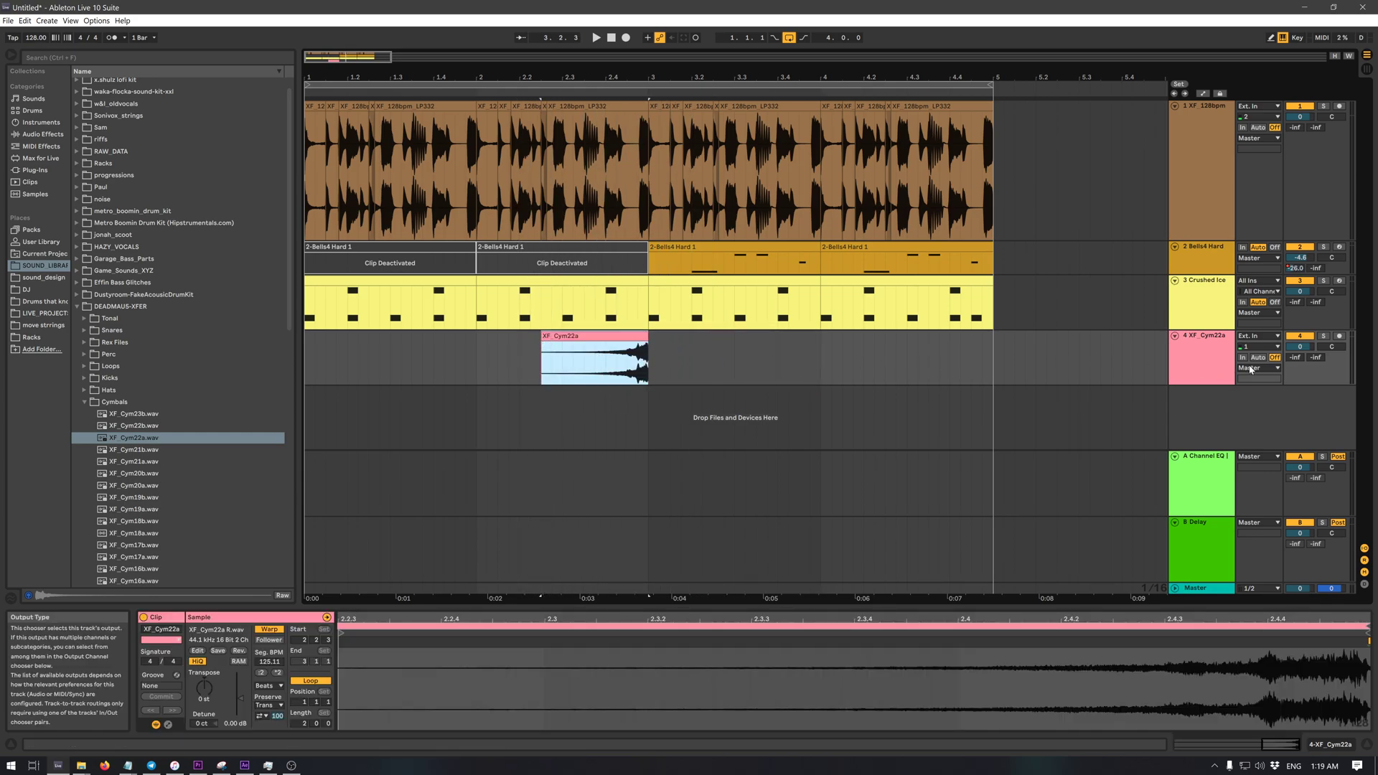
- Lower the cymbal track's volume to about -6 dB and place XF_Cym20a.wav on it at 3.1.1, directly after the reversed cymbal
drag(1298, 348, 1298, 354)
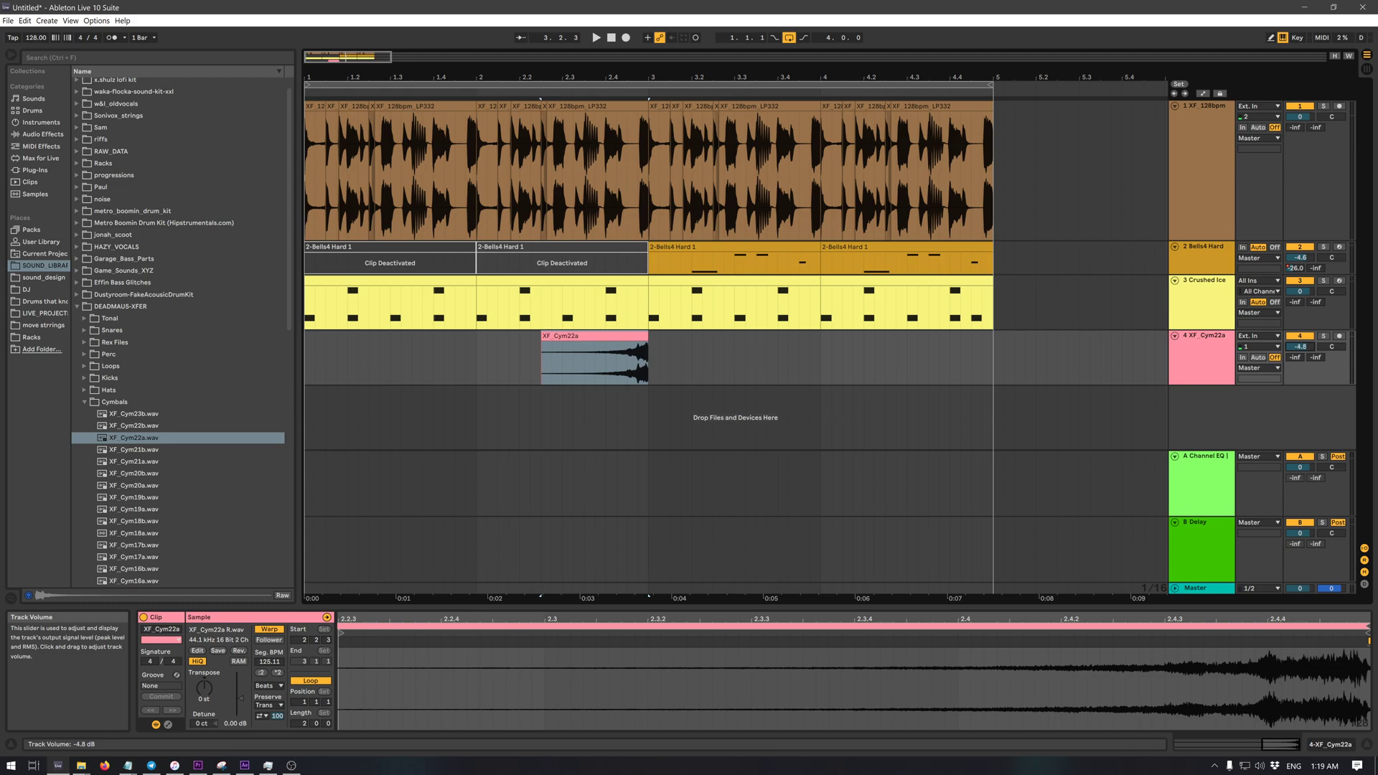
click(949, 372)
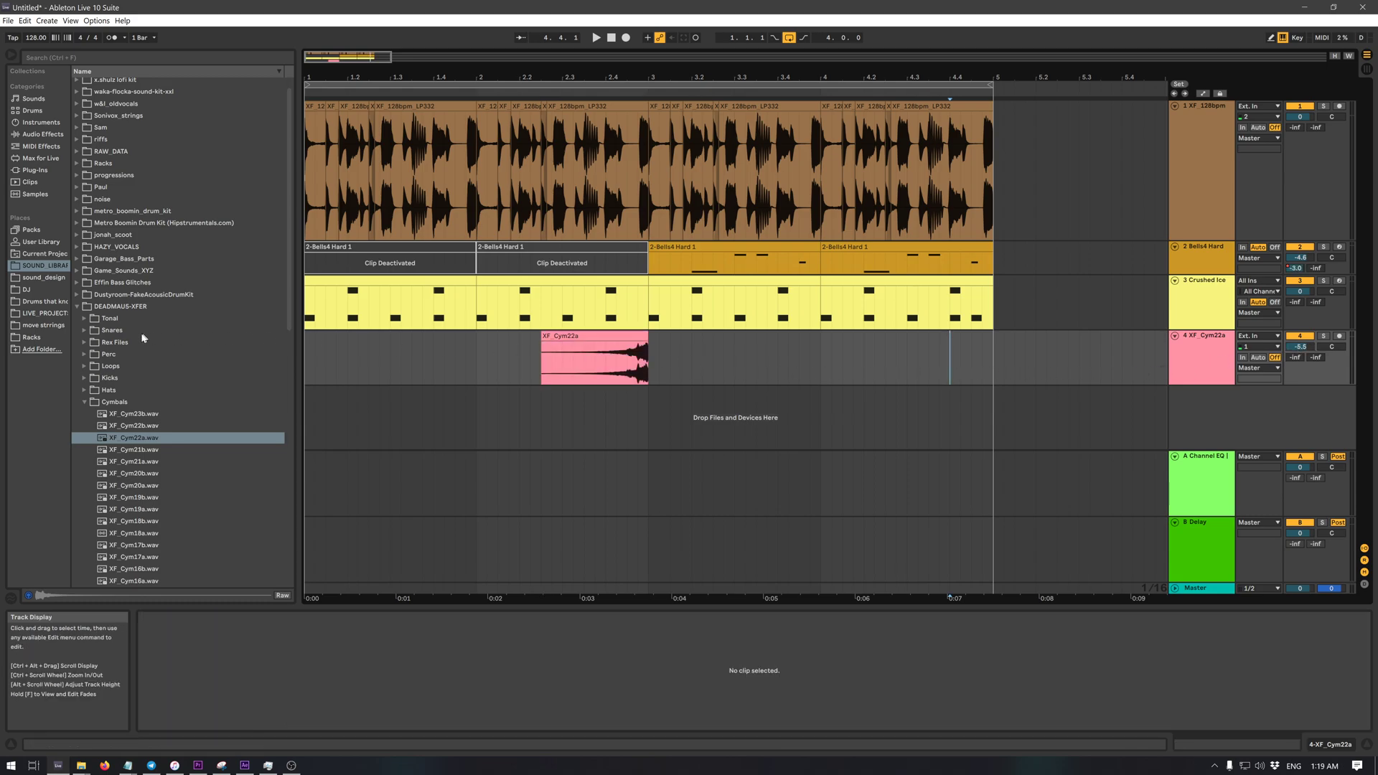
click(102, 487)
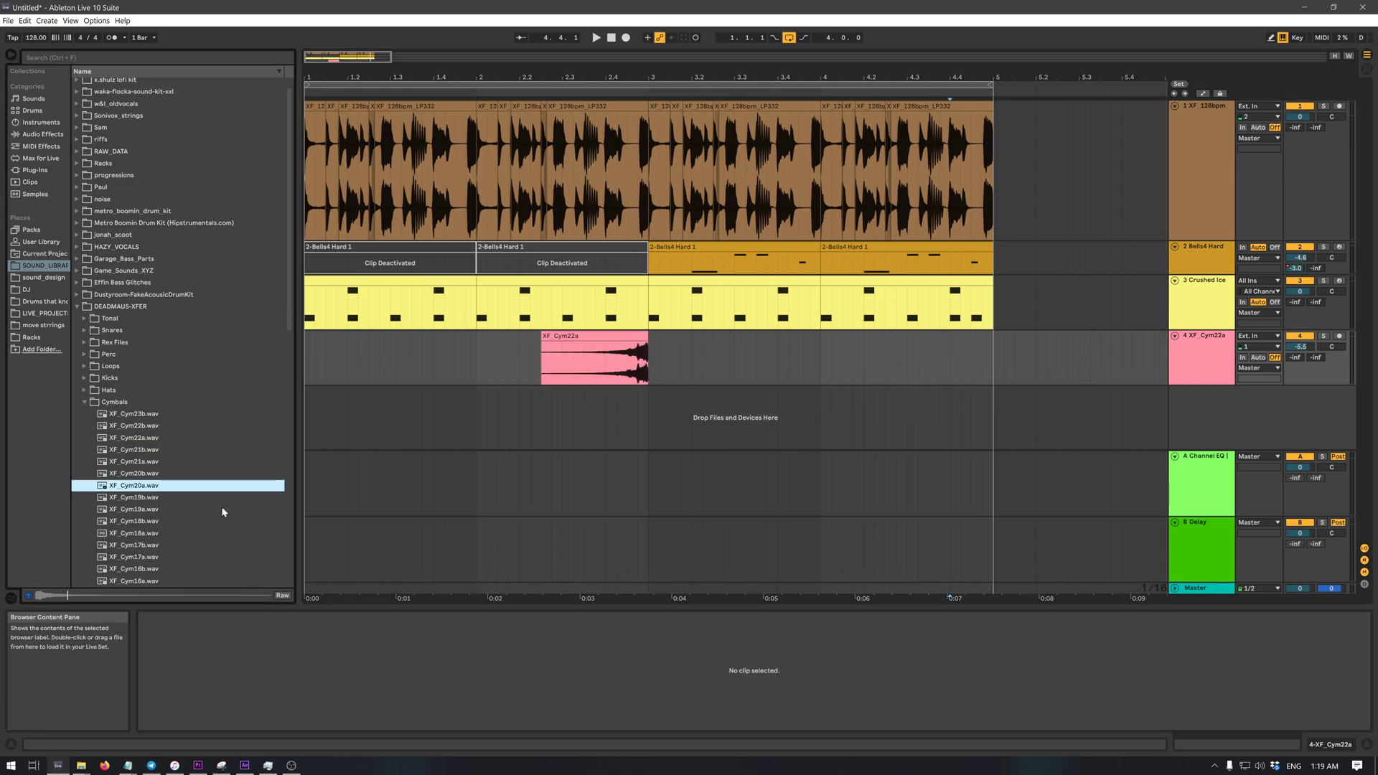
drag(130, 493, 650, 369)
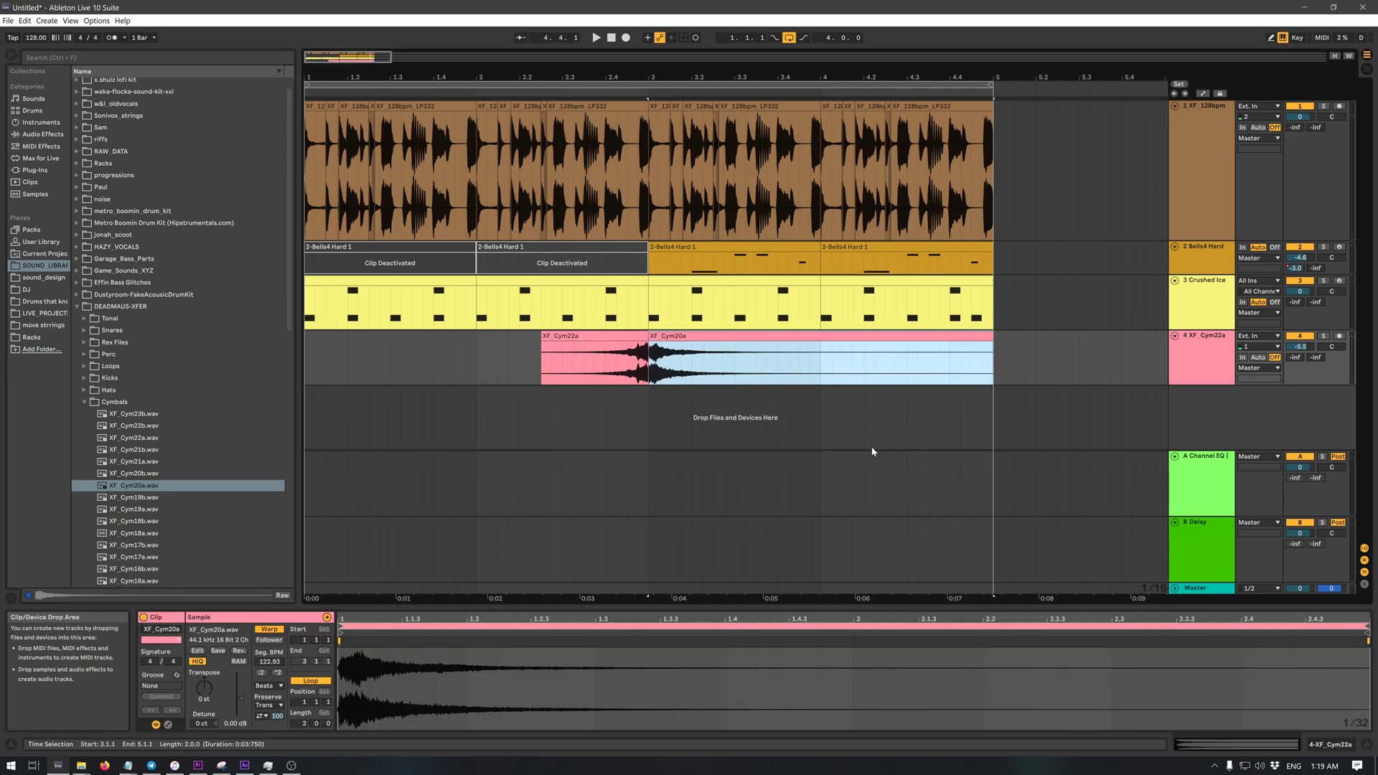
click(717, 427)
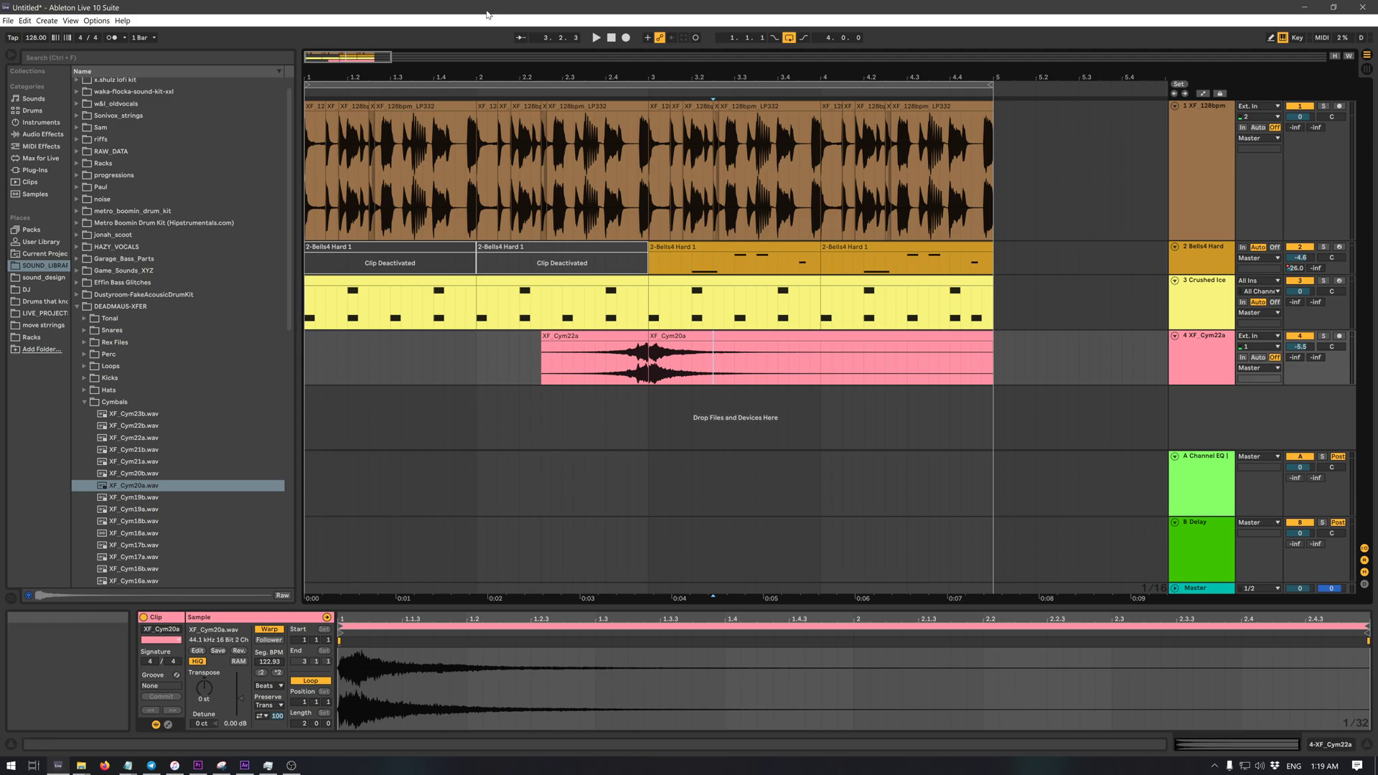
- Play the whole four-bar arrangement with the added cymbals, and stop playback and clear the selection
key(ctrl+a)
key(space)
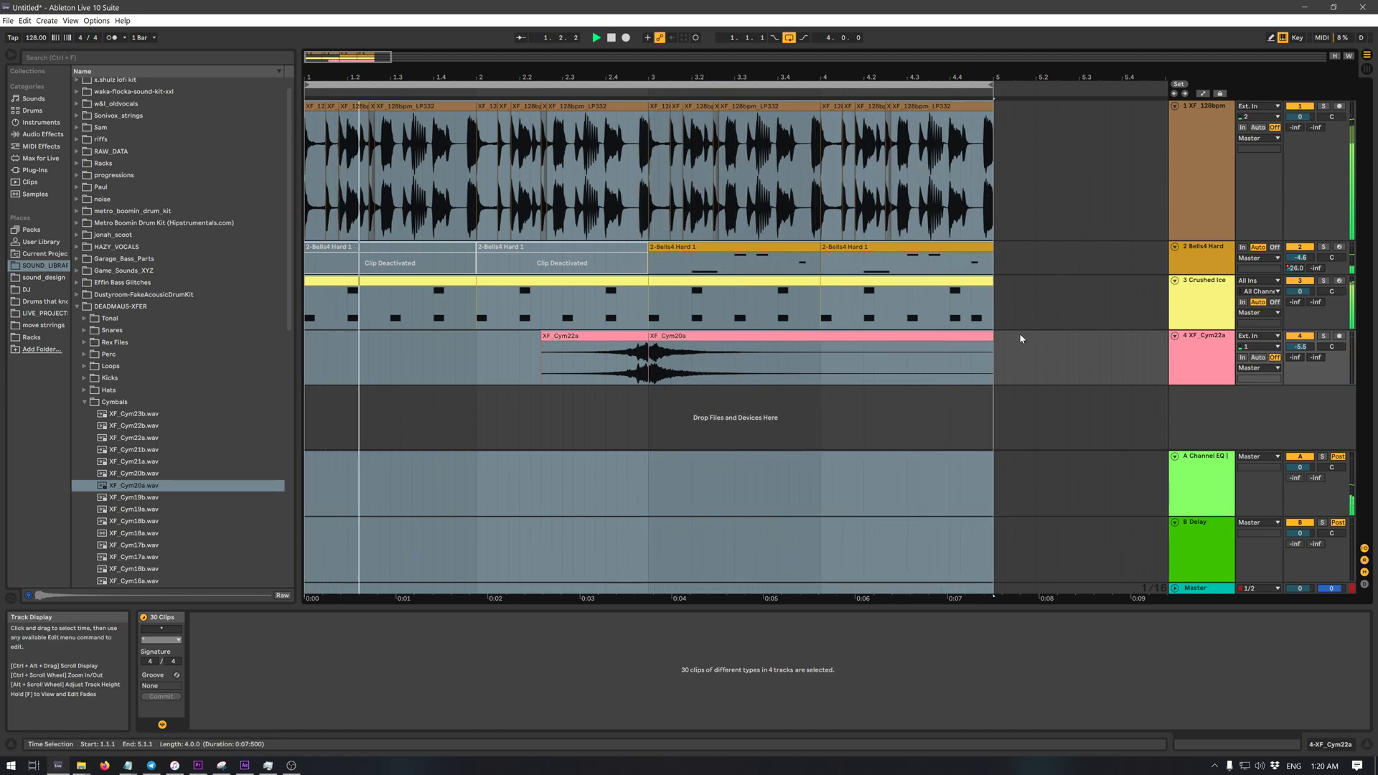
key(space)
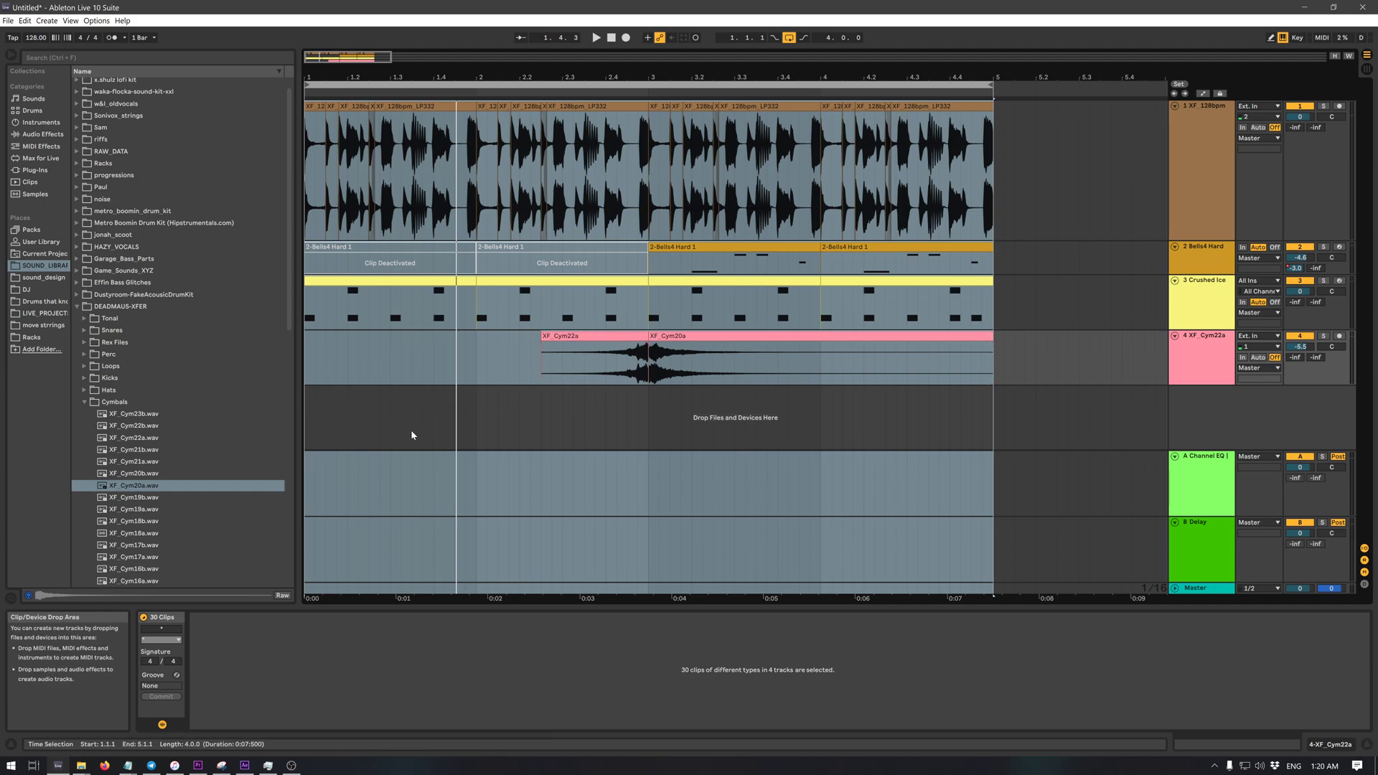
click(471, 434)
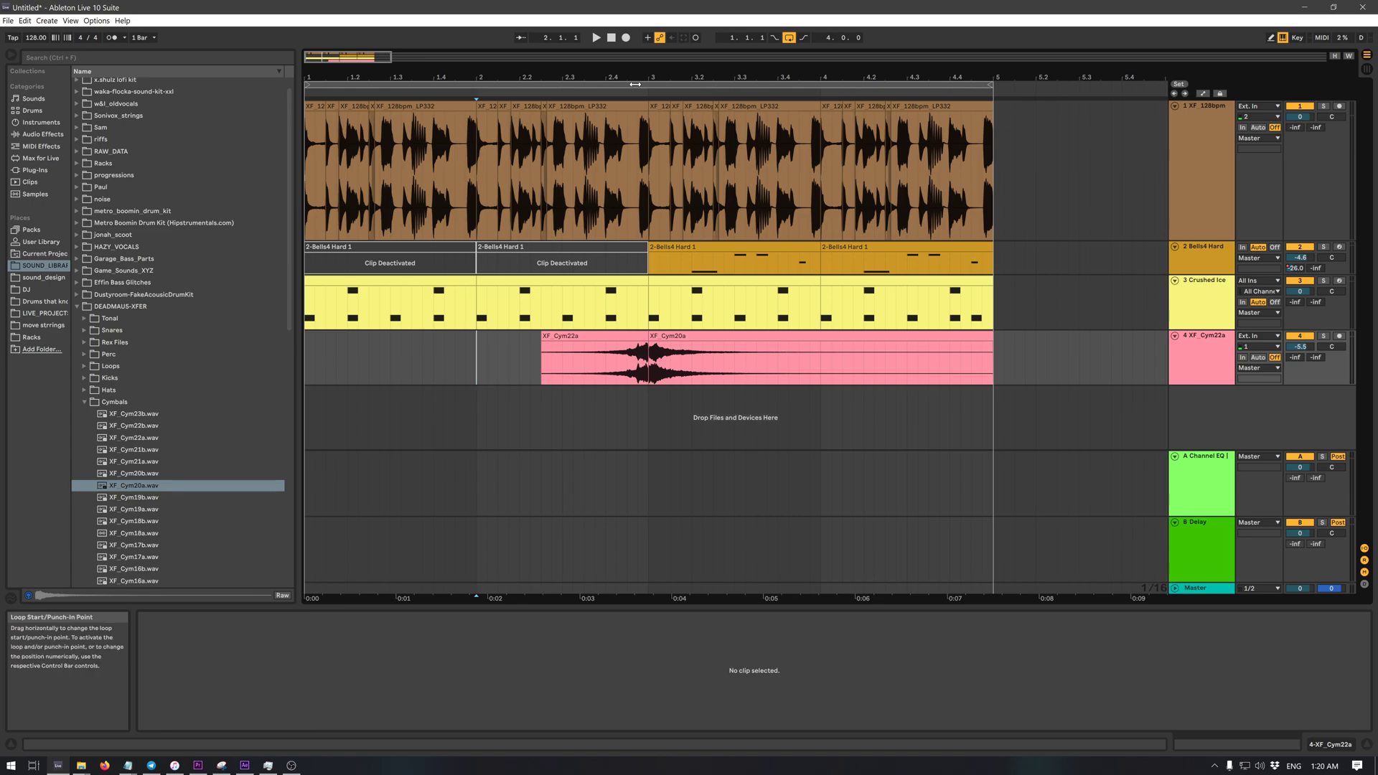
- Select the full four-bar arrangement and export its Master output as a 32-bit, 48000 Hz WAV file into the foxraid folder
key(ctrl+a)
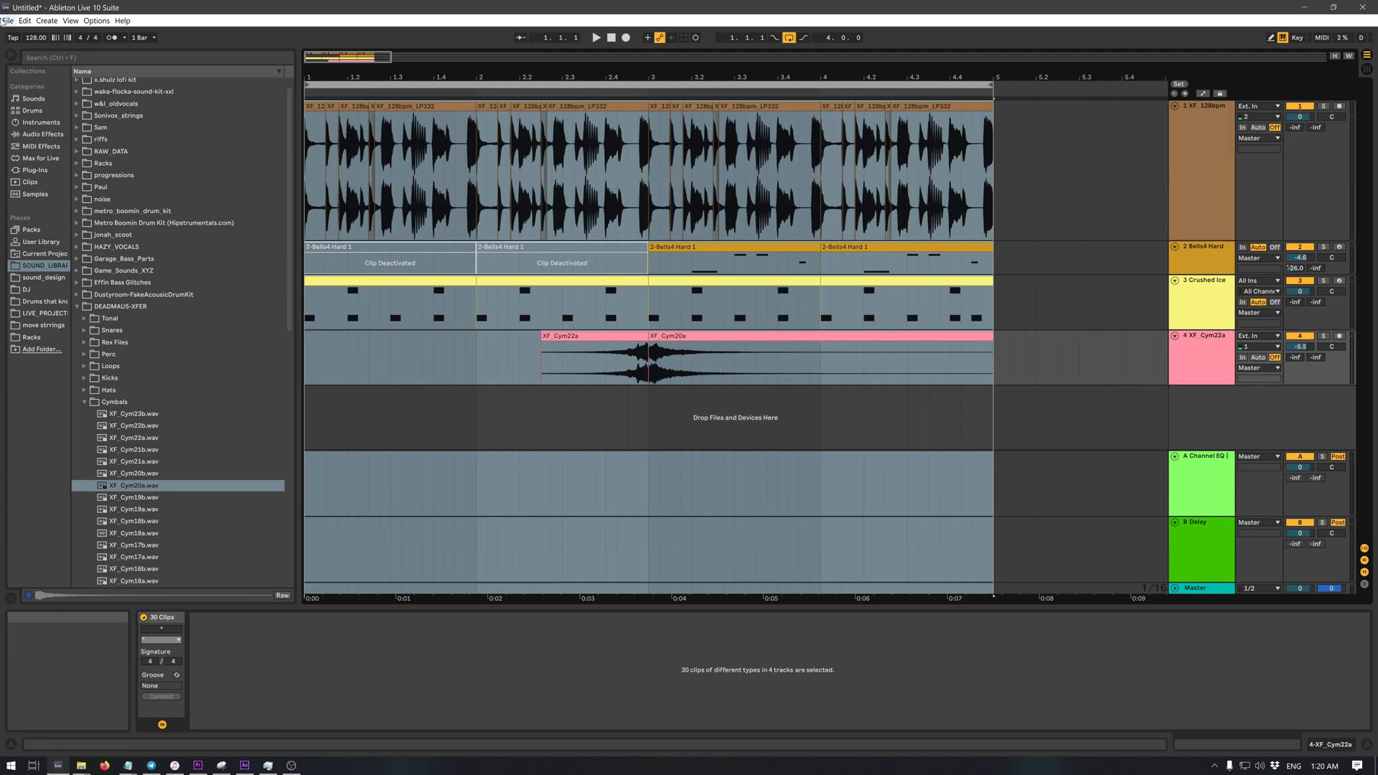
click(5, 21)
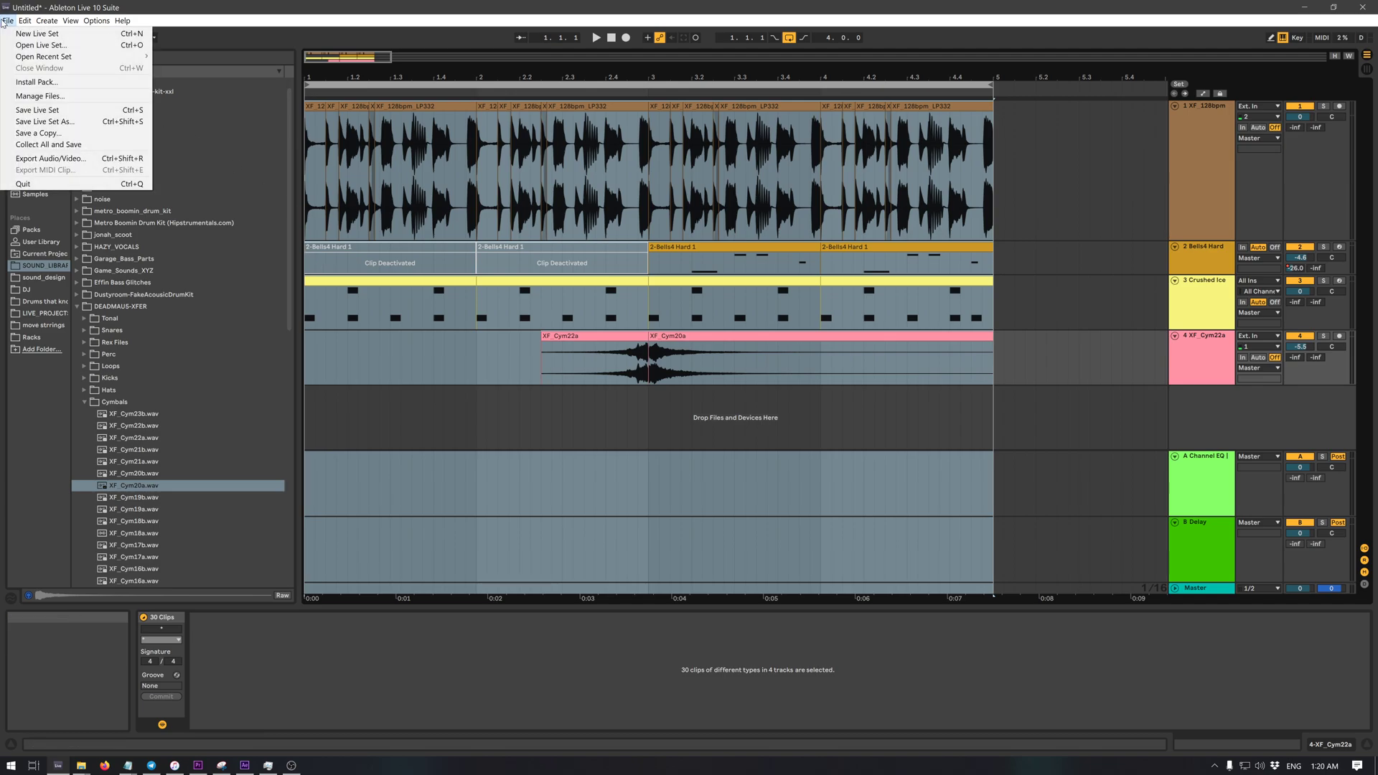
click(480, 98)
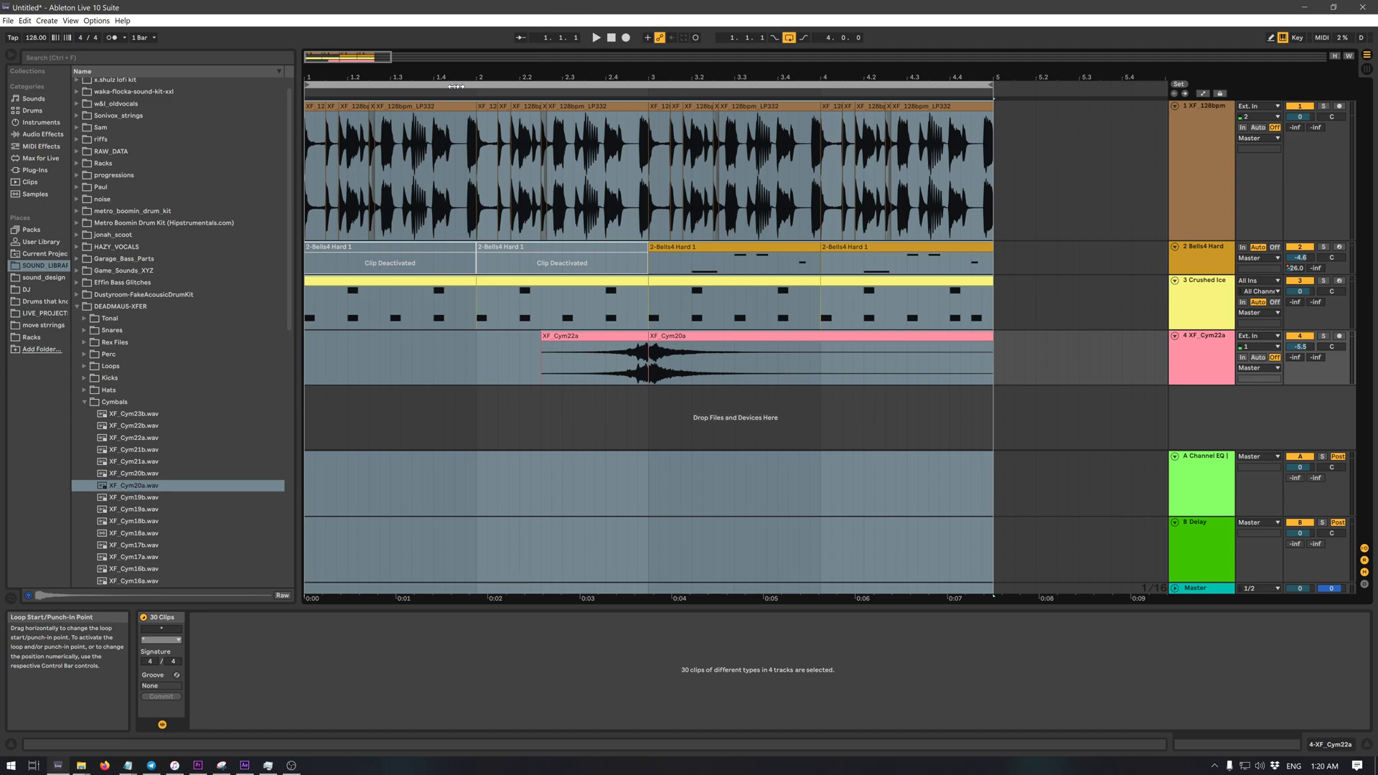
click(3, 21)
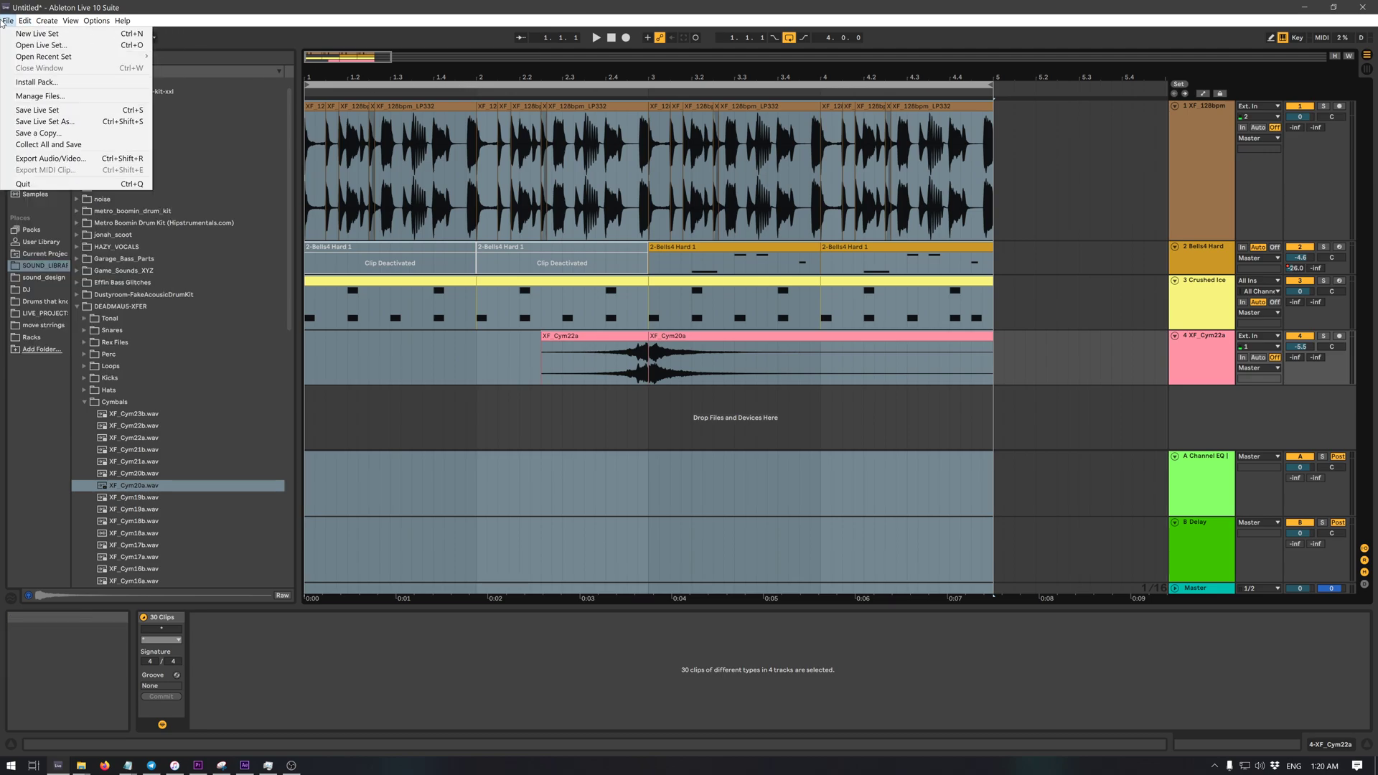
click(43, 158)
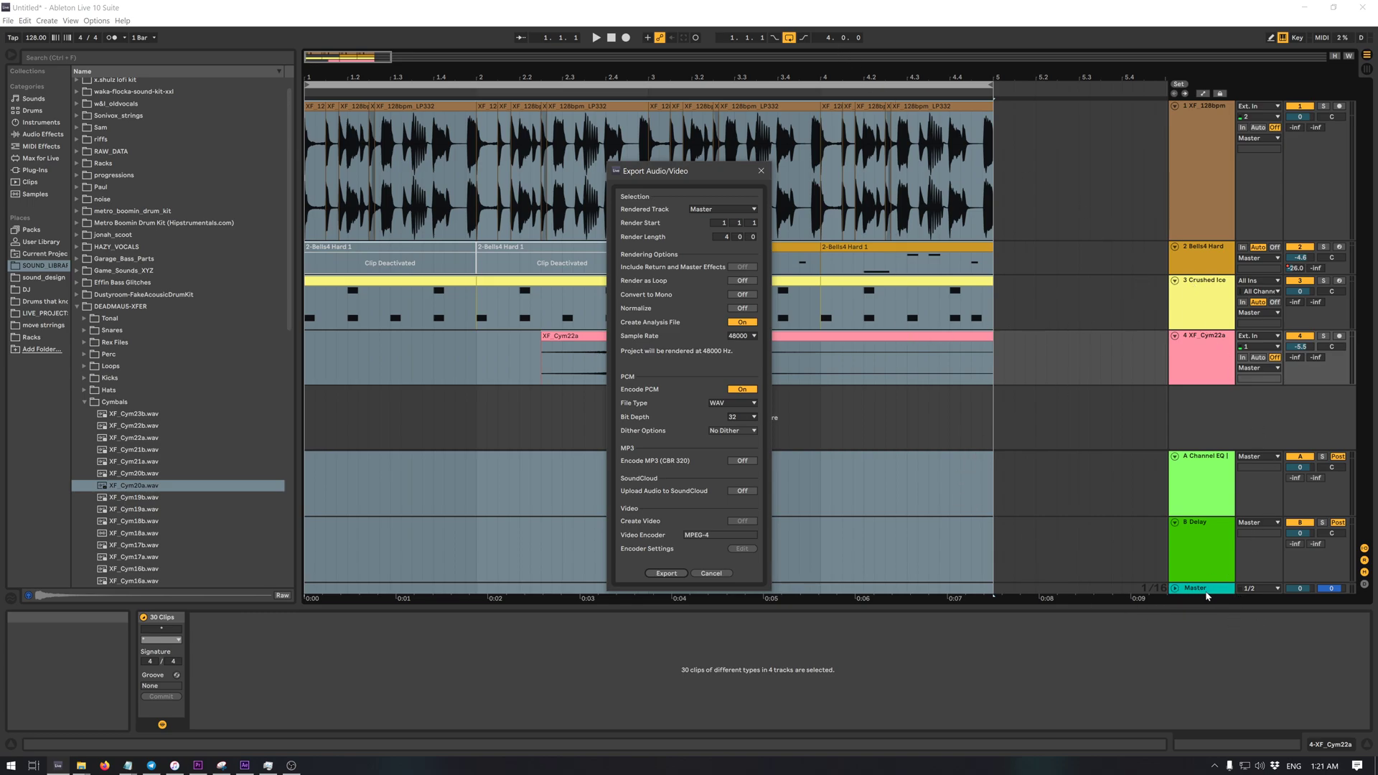
click(659, 575)
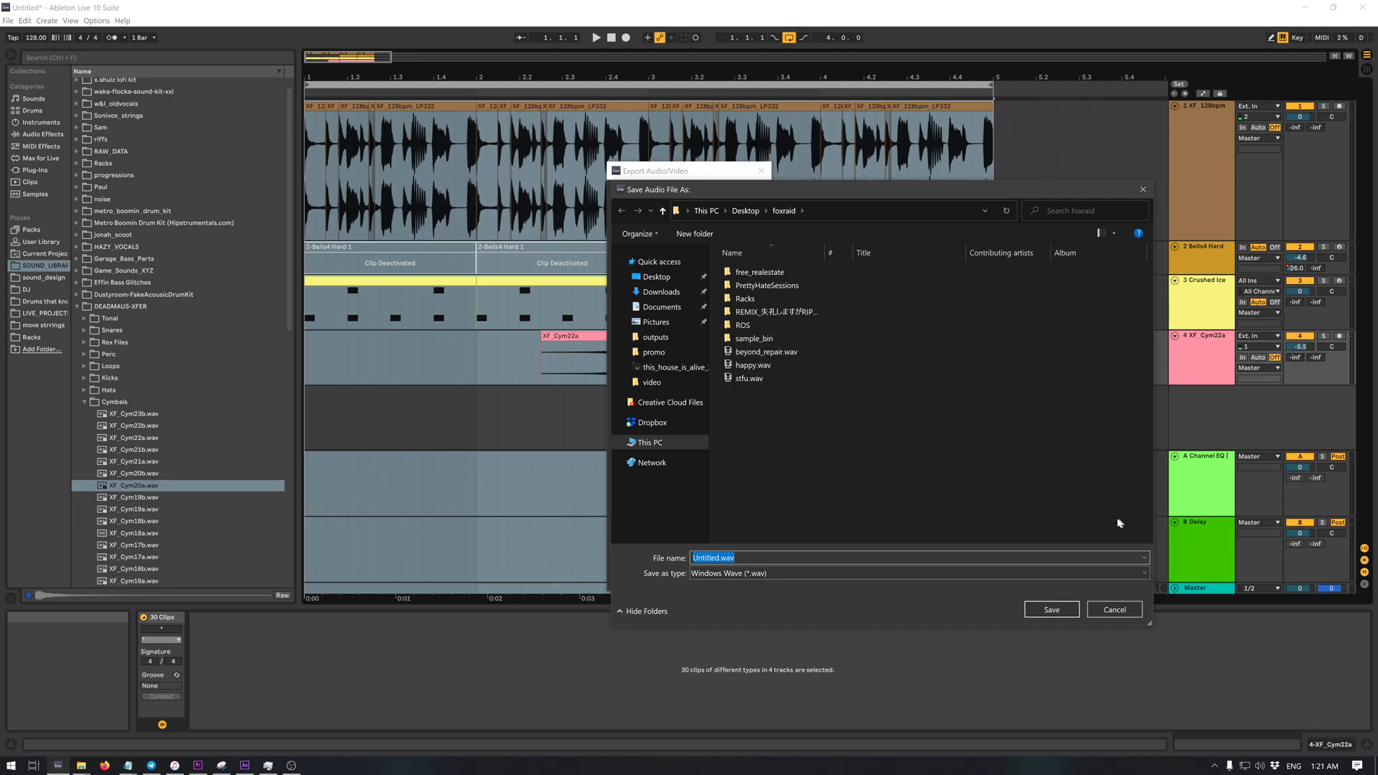
key(BackSpace)
key(Return)
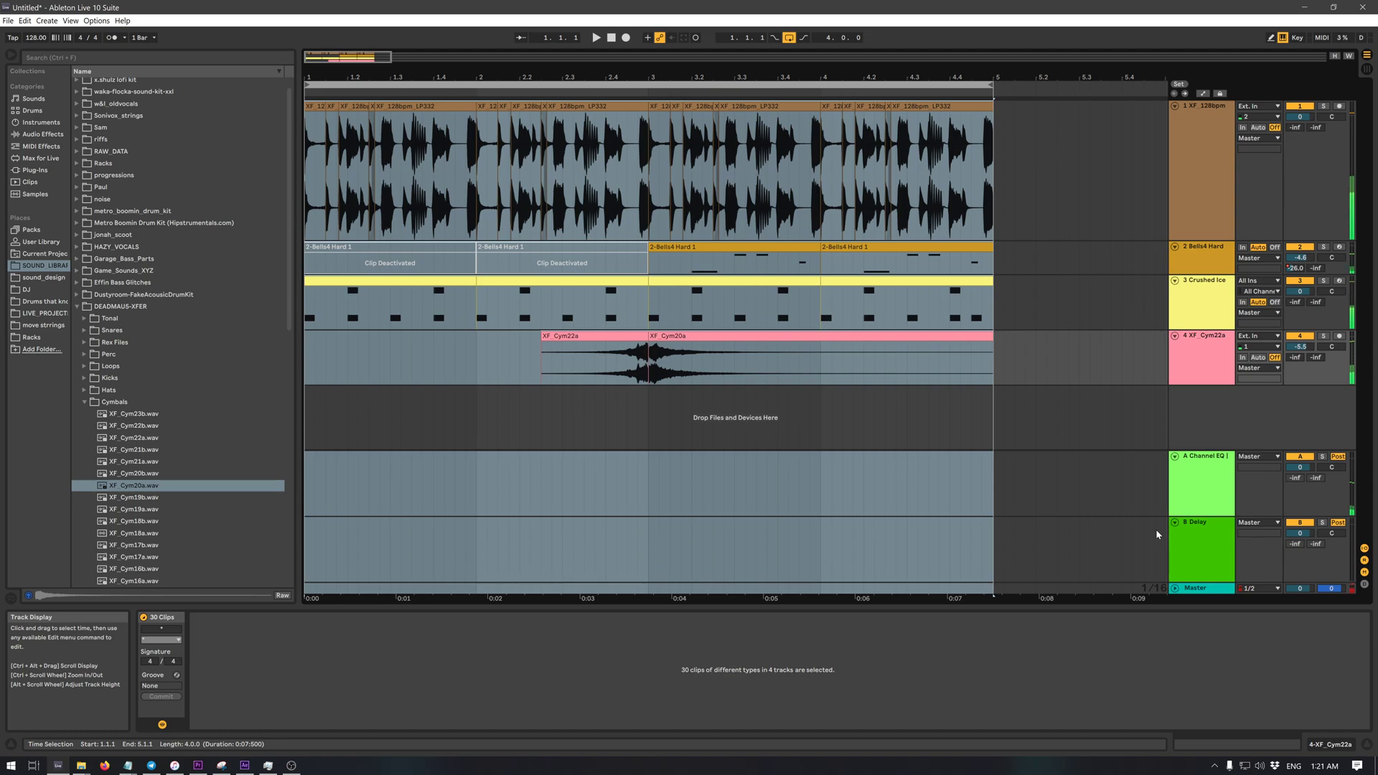
click(83, 766)
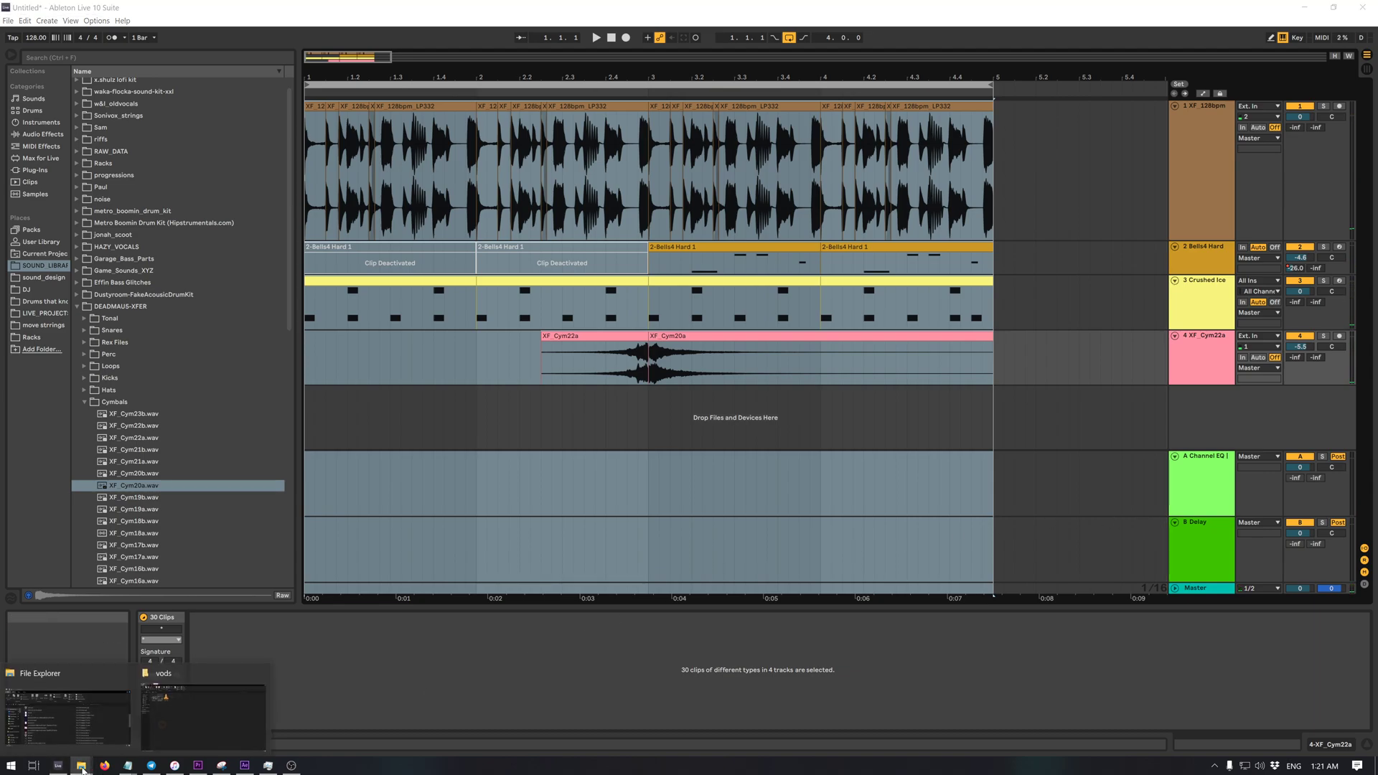
mouse_move(252, 733)
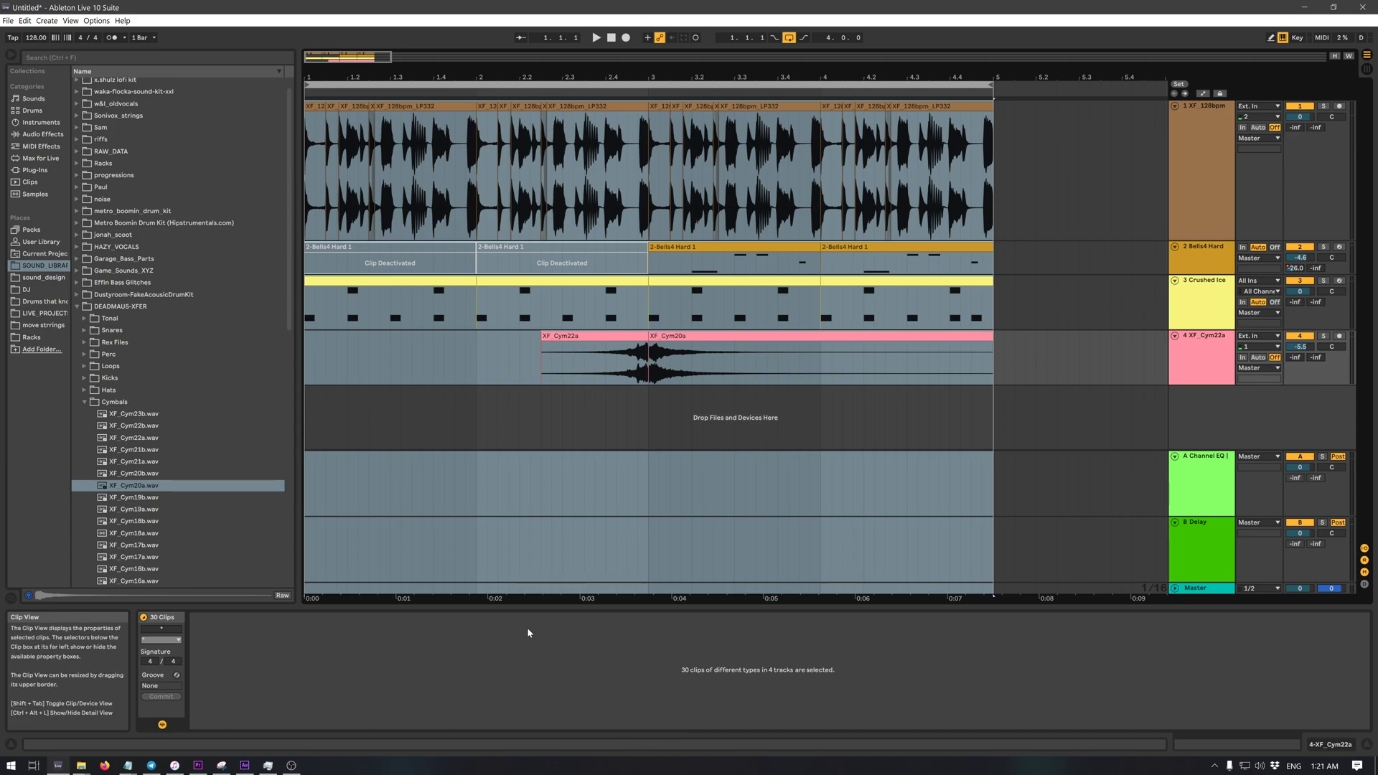
click(291, 765)
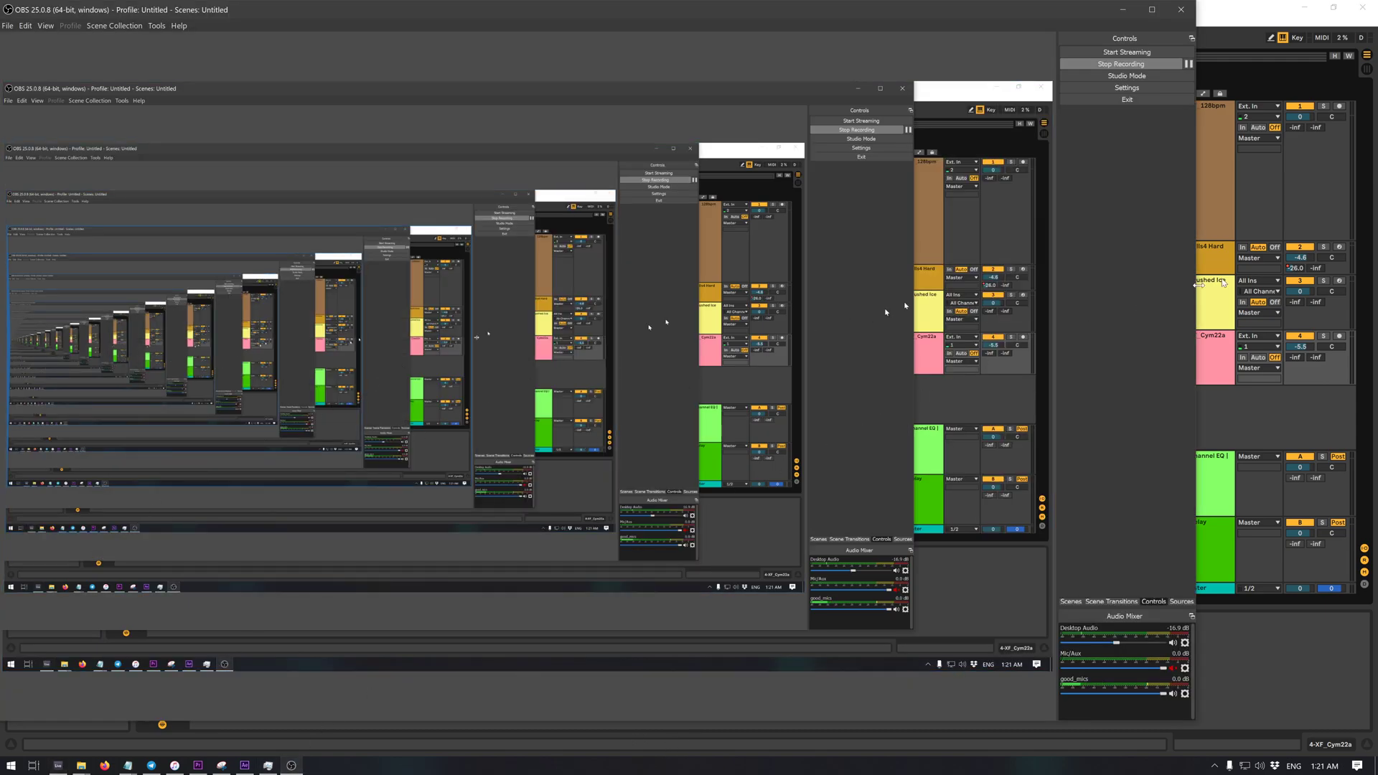